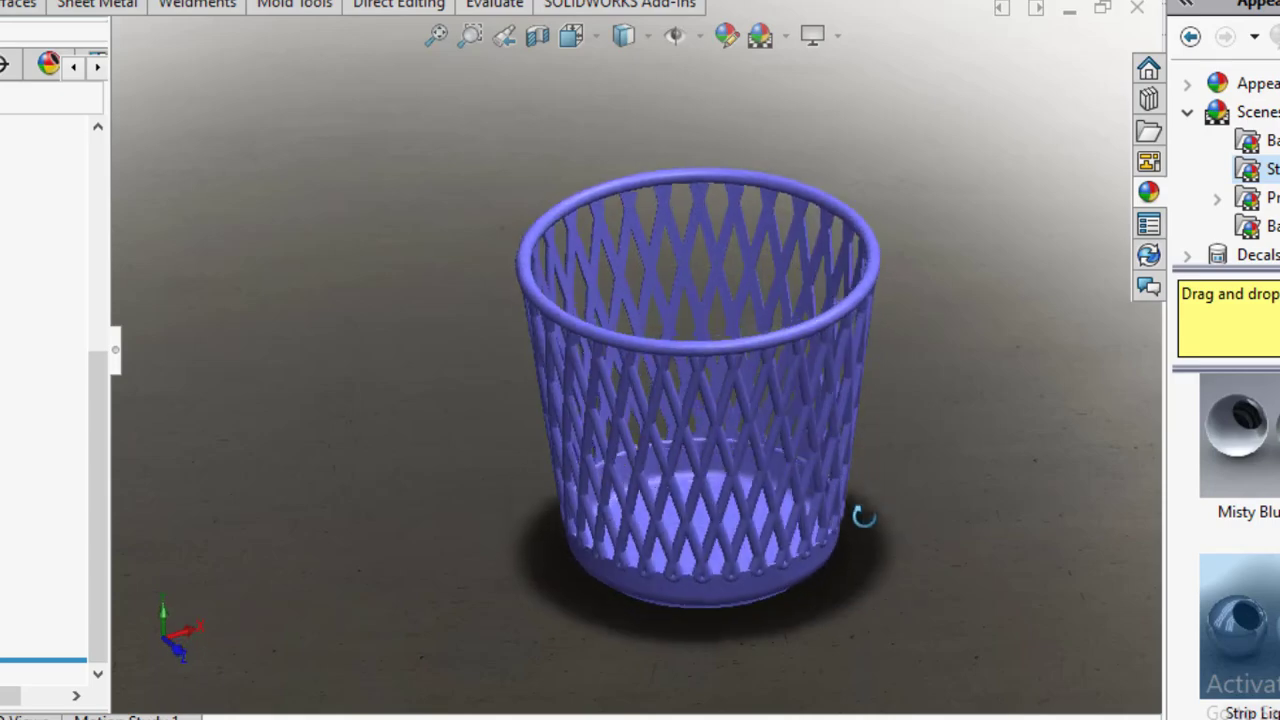
pyautogui.scroll(-1, 780, 440)
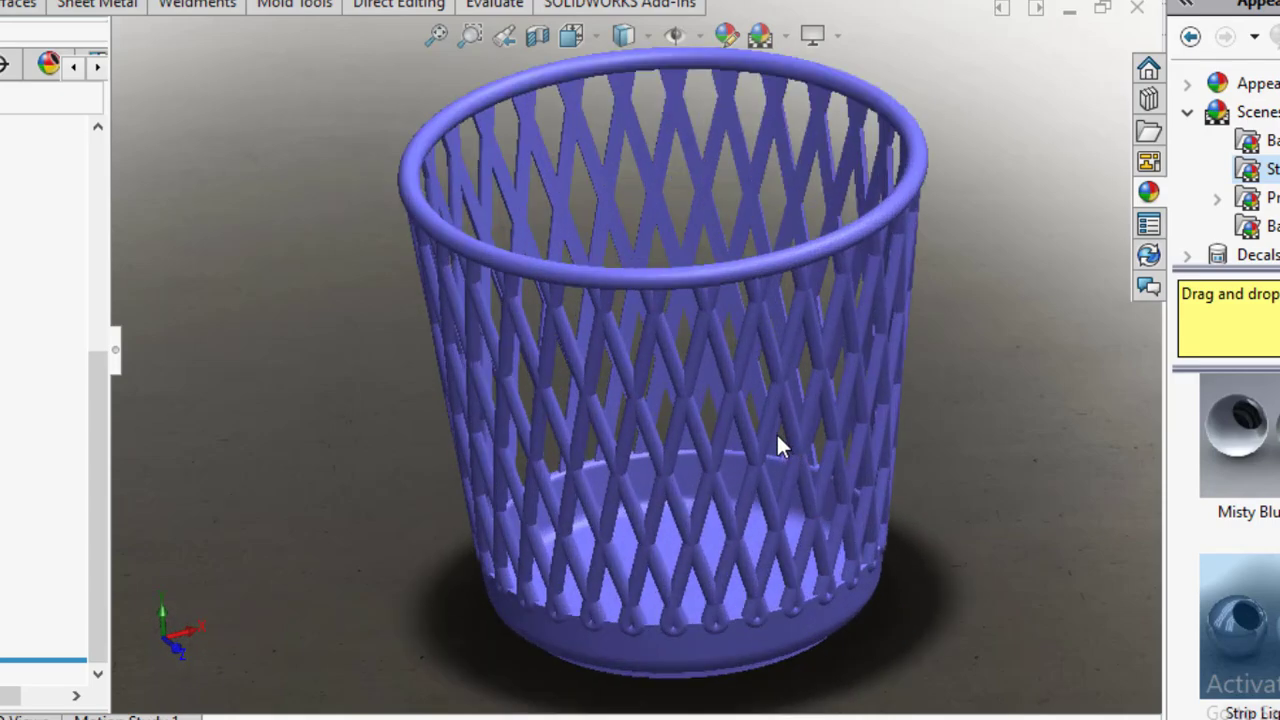
pyautogui.scroll(2, 766, 409)
pyautogui.moveTo(880, 397); pyautogui.dragTo(188, 291, button='middle')
pyautogui.moveTo(623, 567); pyautogui.dragTo(620, 465, button='middle')
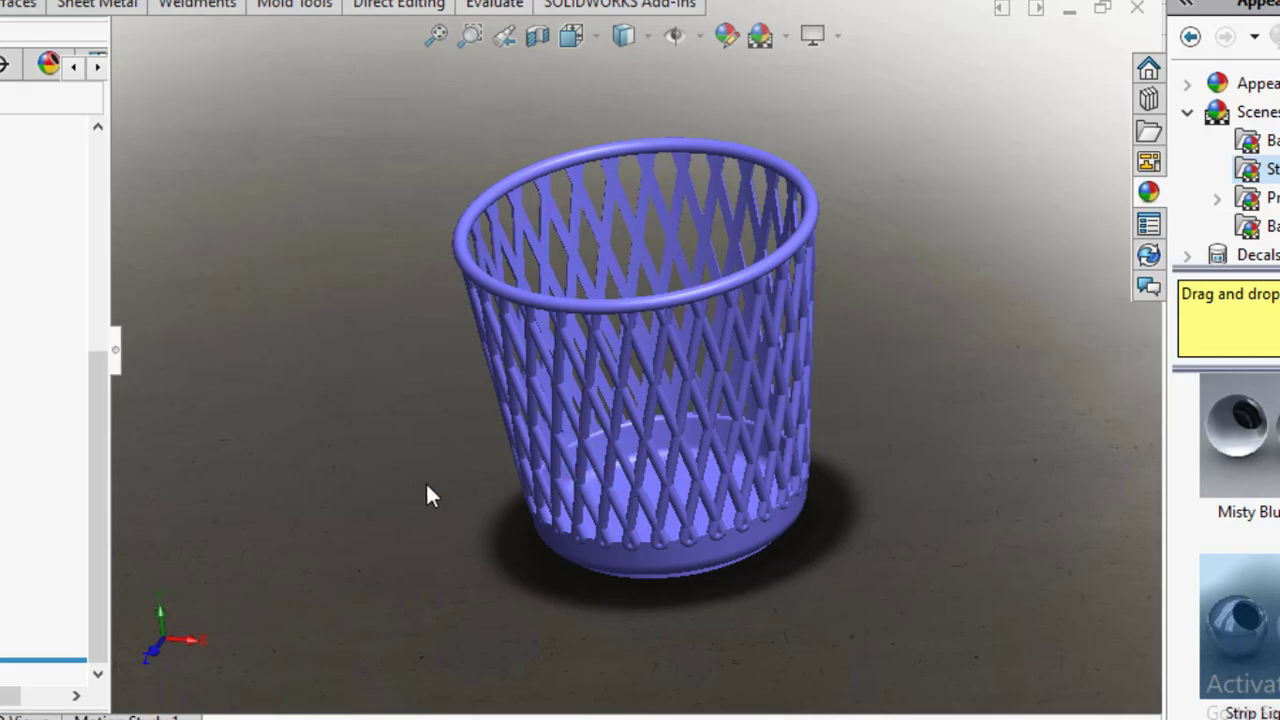
pyautogui.moveTo(428, 495); pyautogui.dragTo(568, 424, button='middle')
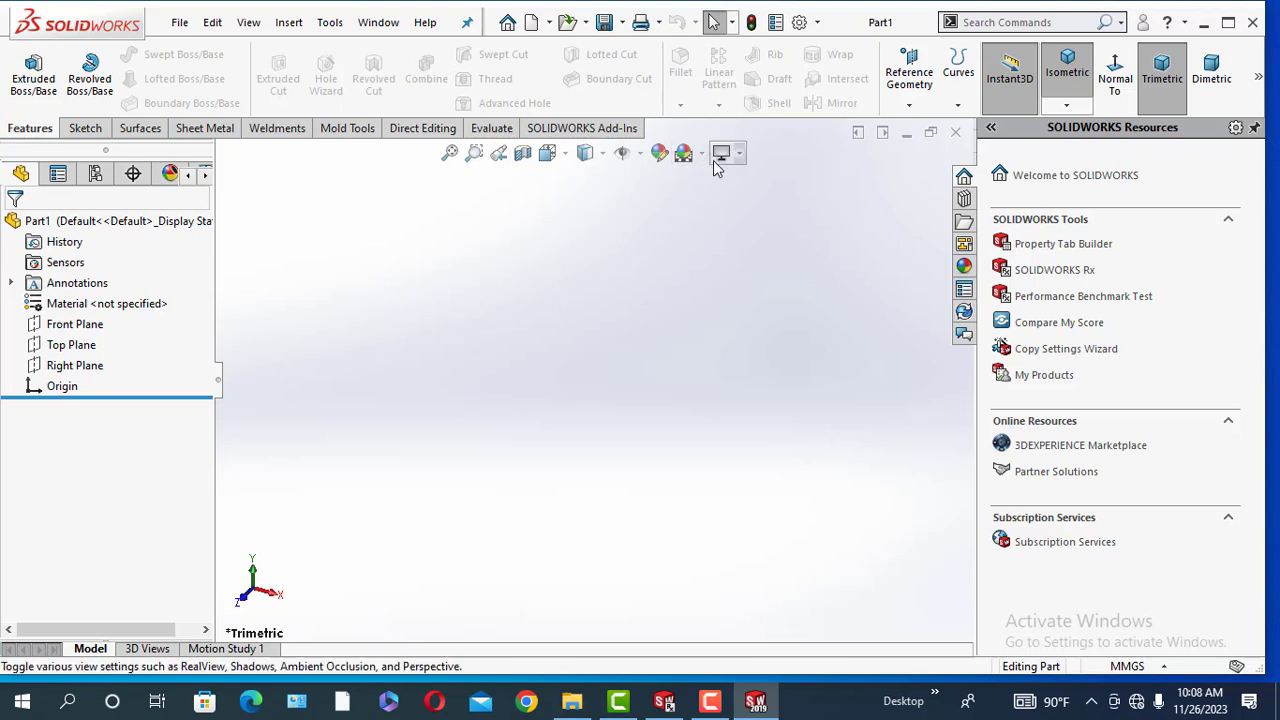
# Apply a plain white scene as the background of the new part.
pyautogui.click(685, 152)
pyautogui.click(703, 201)
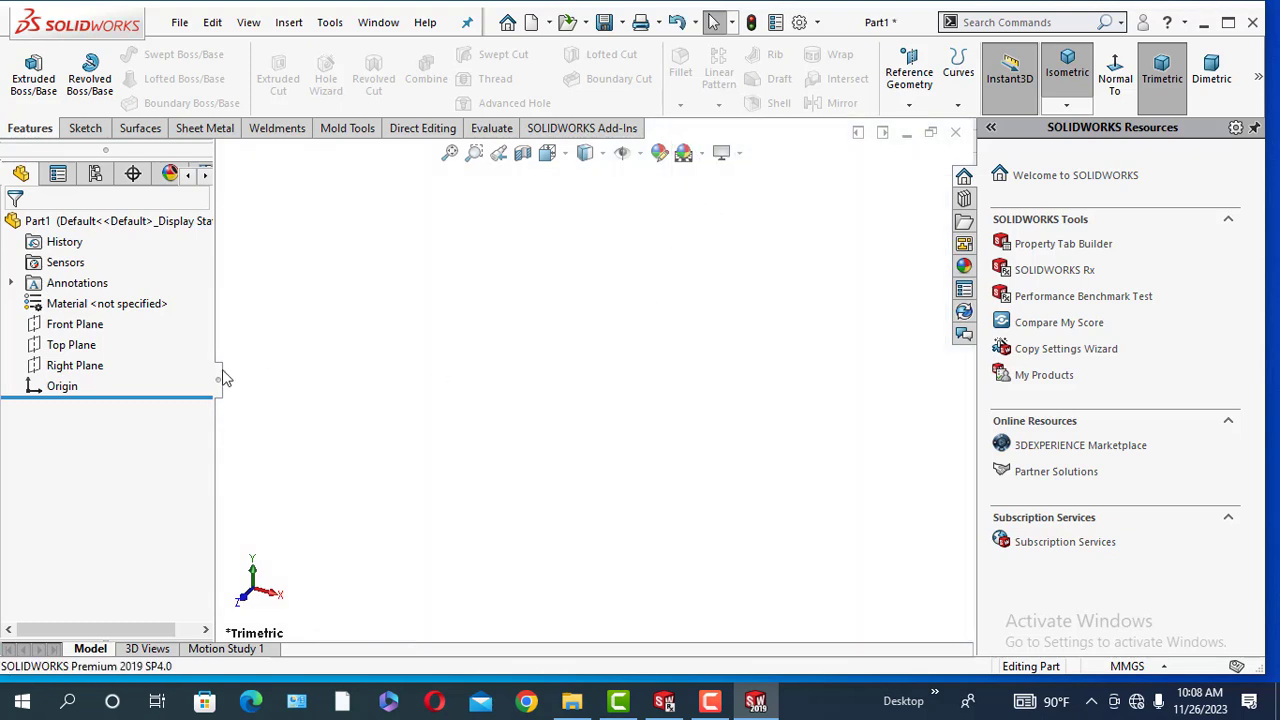
# Start a sketch on the Front Plane and draw a vertical centerline about 91 mm long upward from the origin.
pyautogui.click(79, 332)
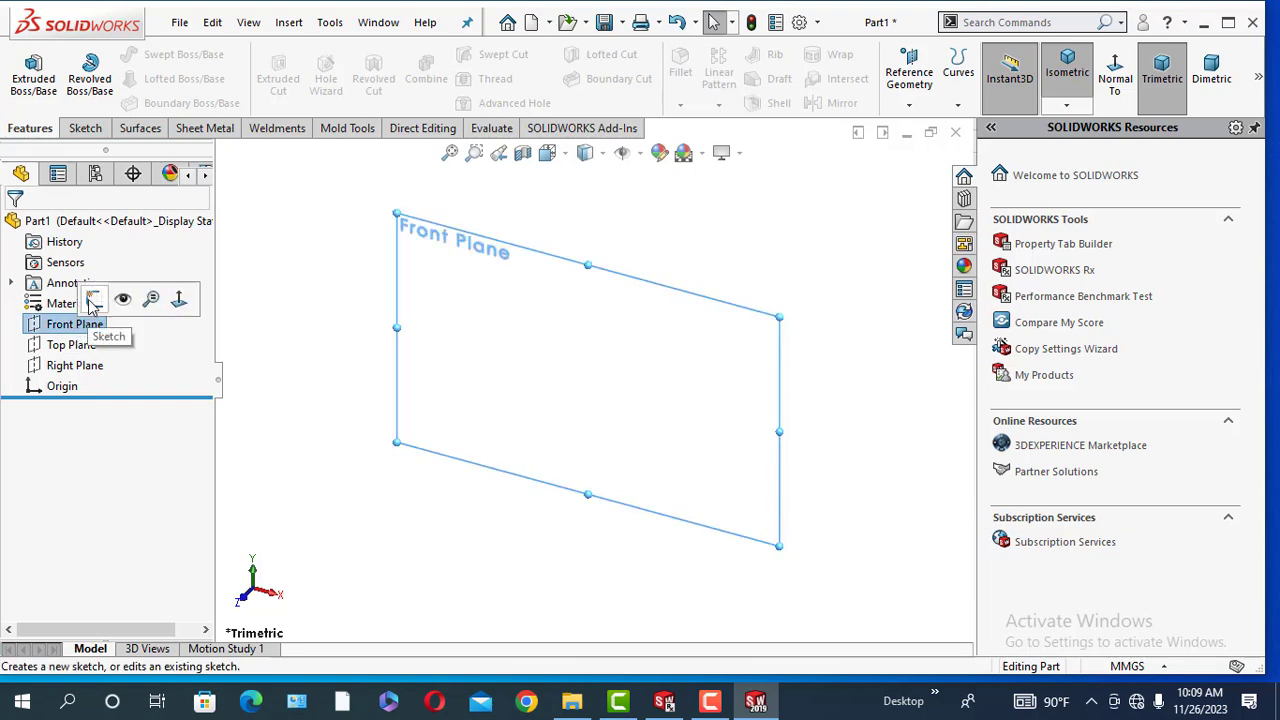
pyautogui.click(91, 299)
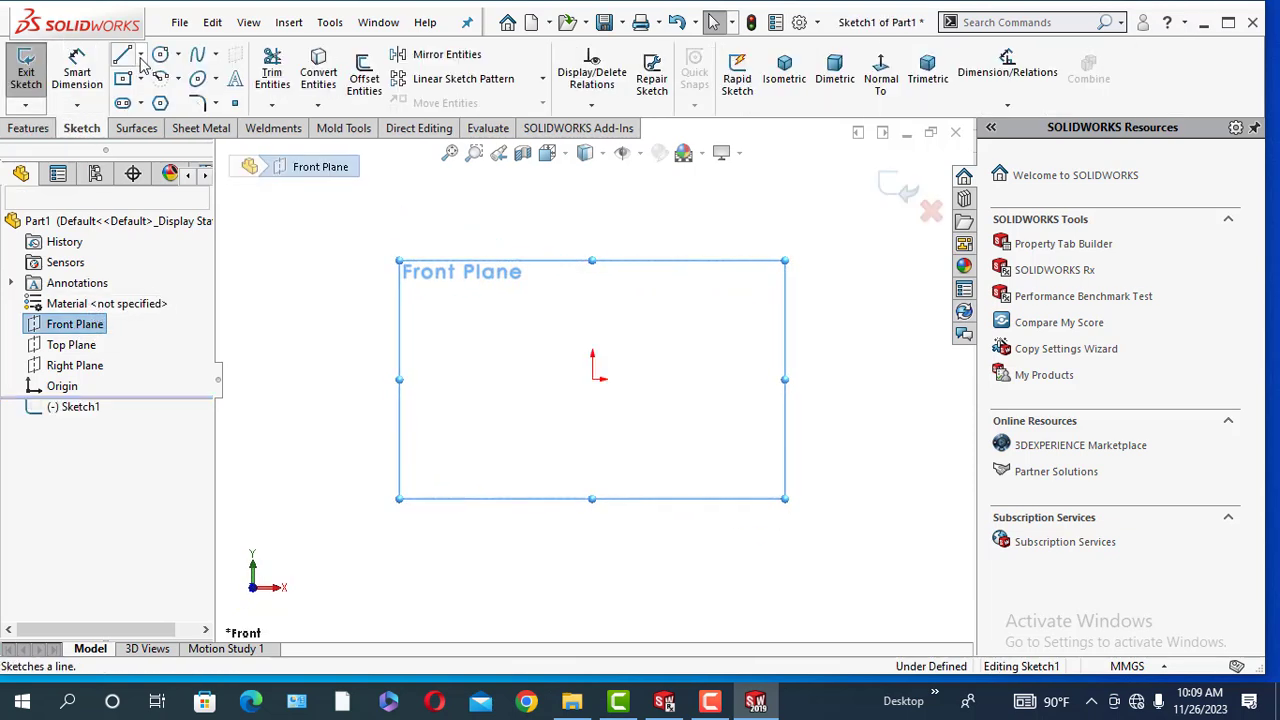
pyautogui.click(141, 55)
pyautogui.click(160, 100)
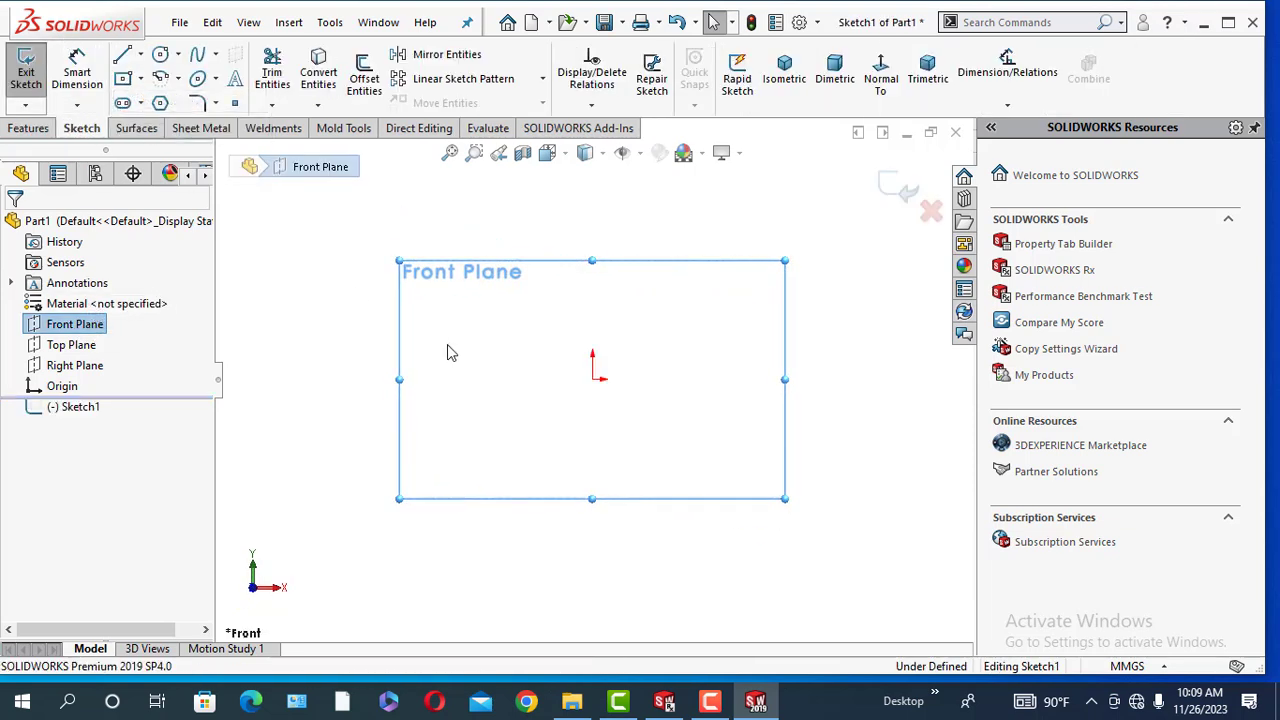
pyautogui.click(592, 379)
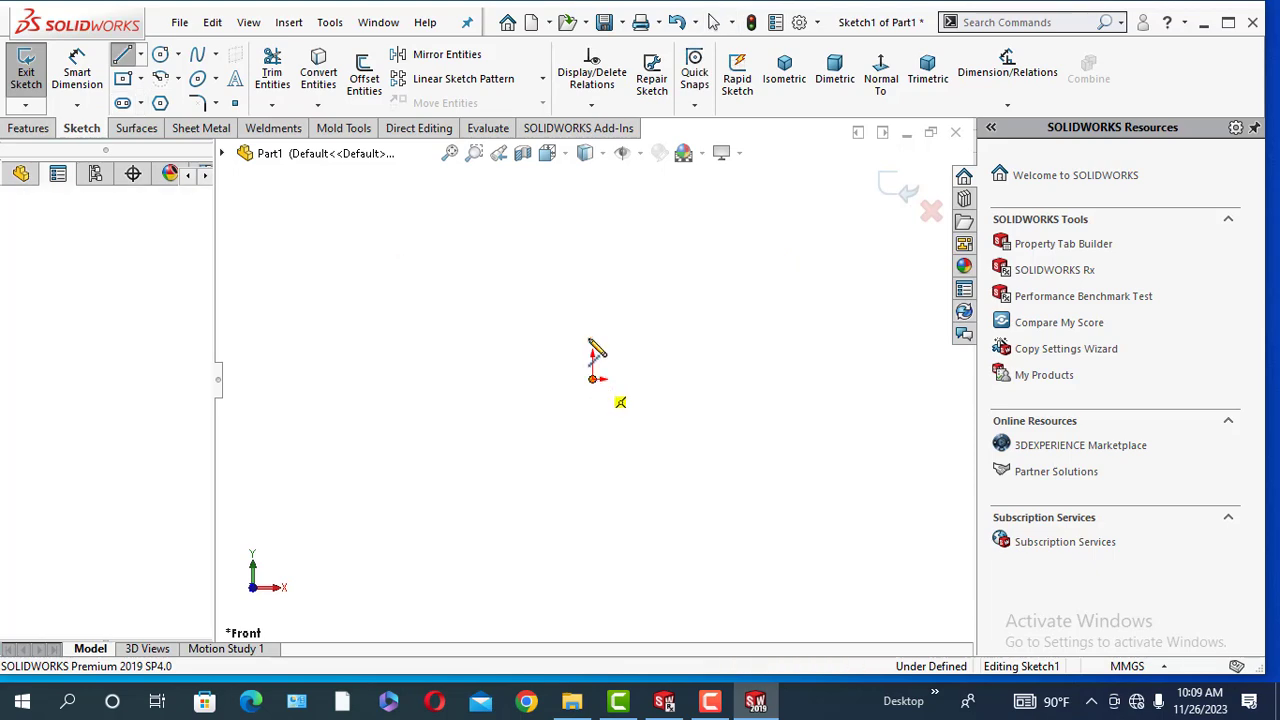
pyautogui.click(592, 185)
pyautogui.rightClick(590, 184)
pyautogui.click(628, 197)
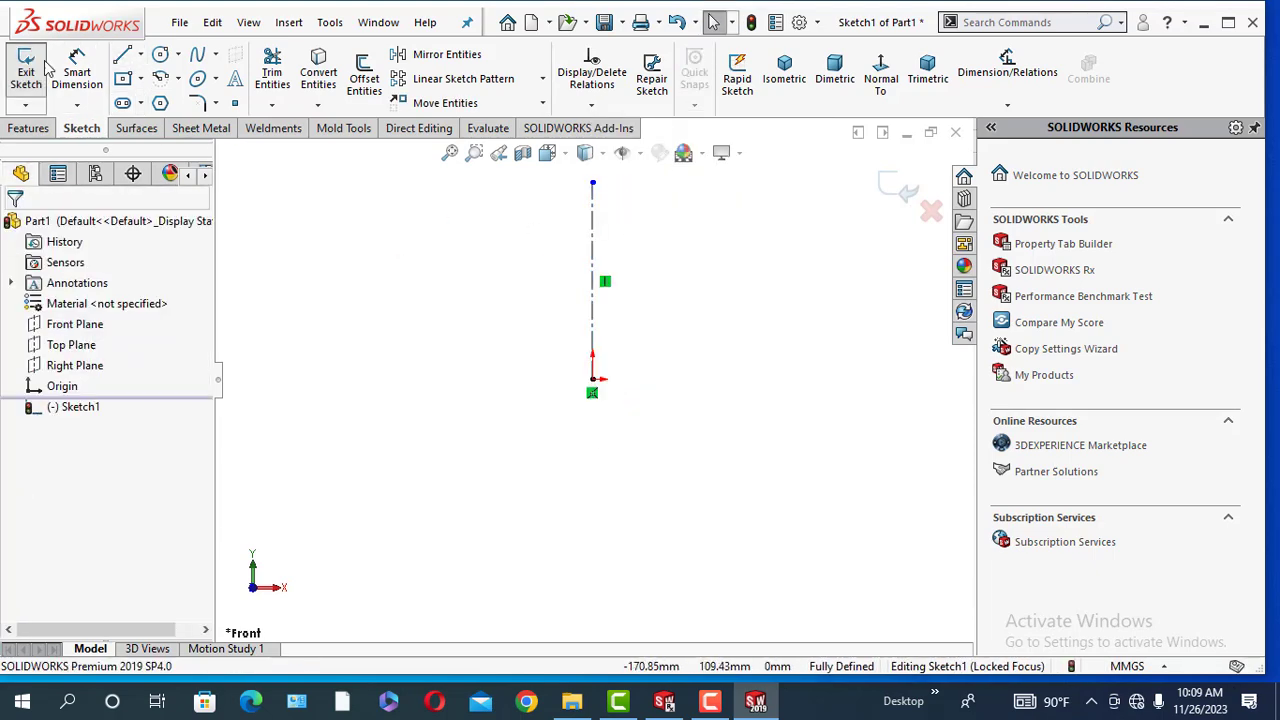
# Dimension the vertical centerline's length at 150 mm.
pyautogui.click(77, 75)
pyautogui.click(595, 316)
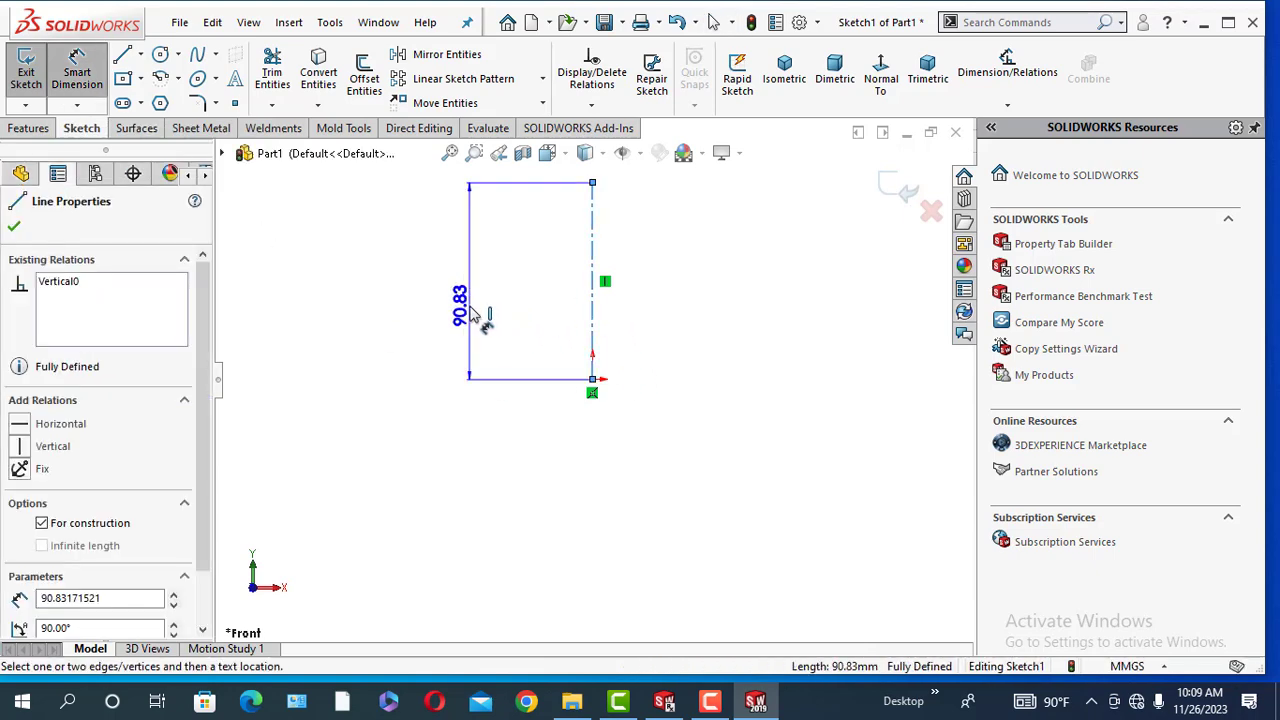
pyautogui.click(485, 316)
pyautogui.write('150')
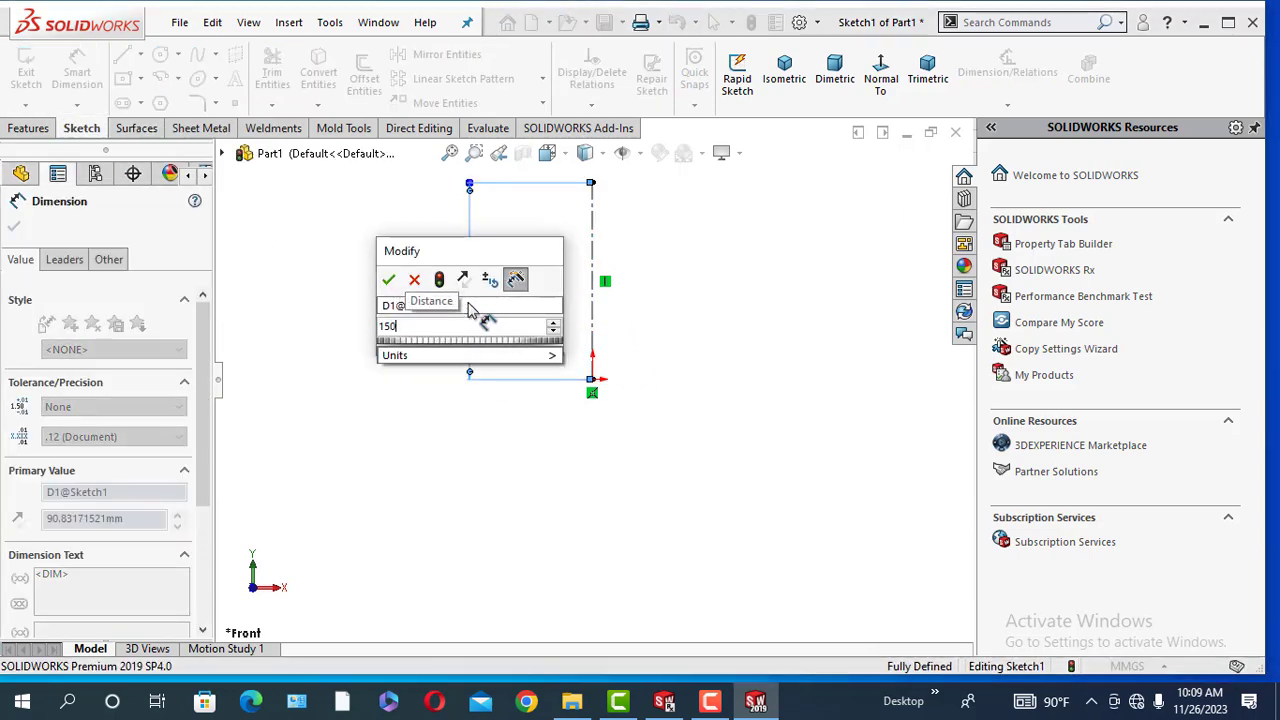
pyautogui.press('Return')
pyautogui.click(14, 227)
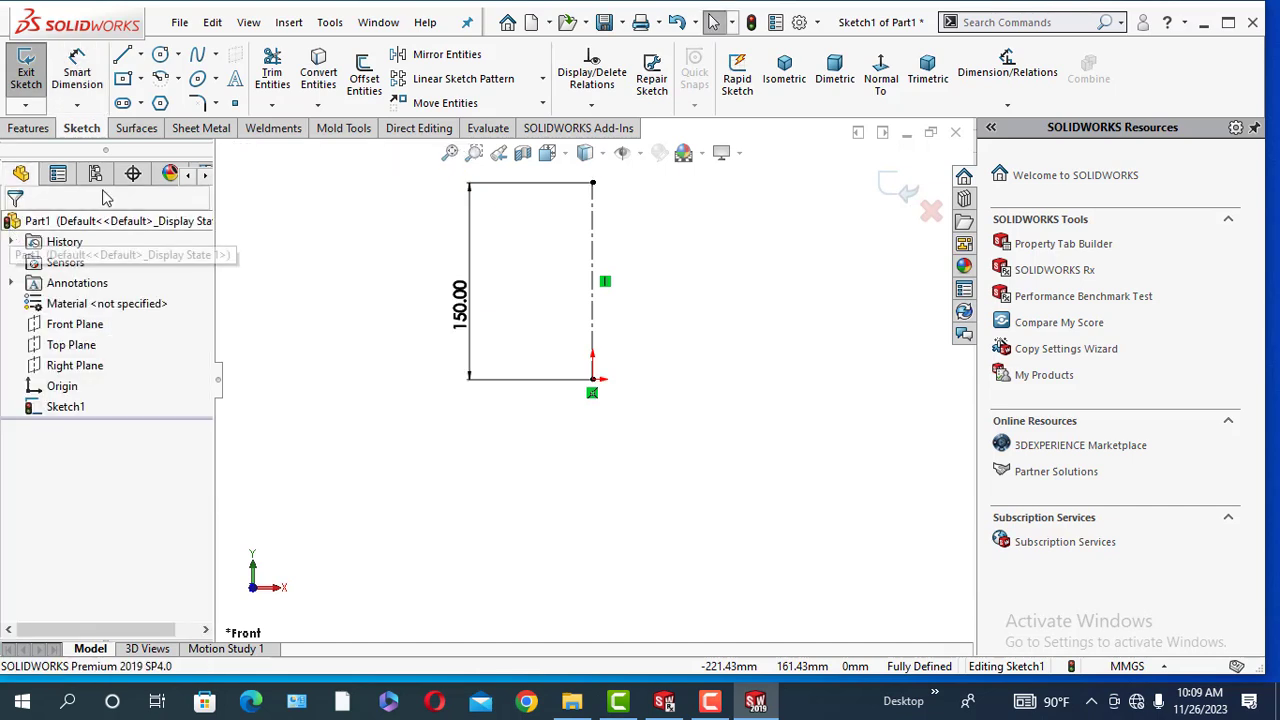
# Sketch a horizontal line about 77 mm long from the origin, continued by a line slanting outward up to the centerline's top height.
pyautogui.click(123, 56)
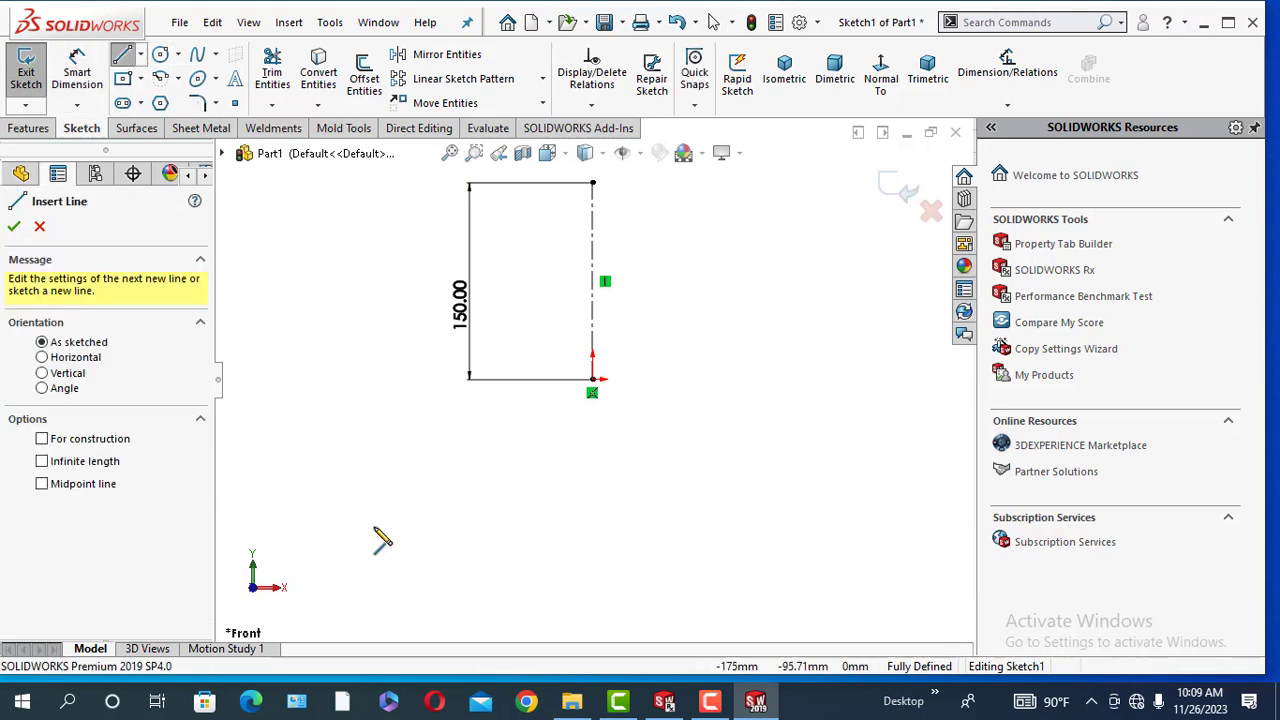
pyautogui.click(593, 381)
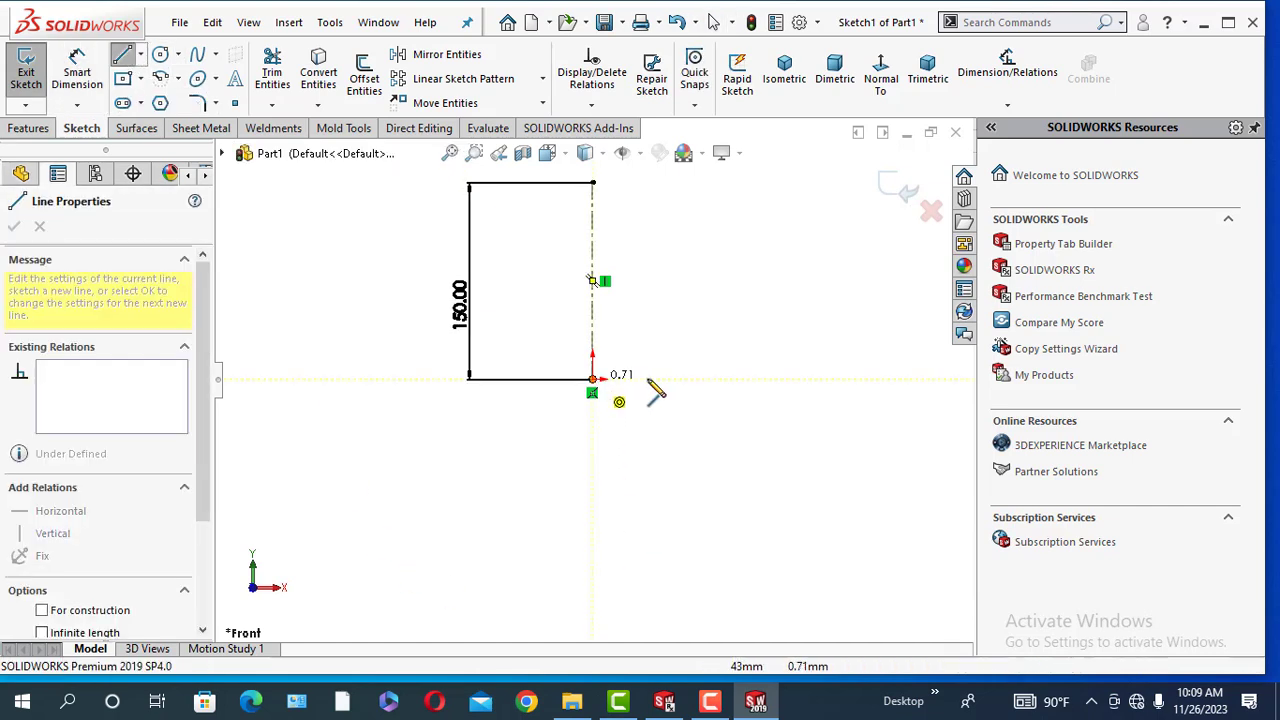
pyautogui.click(693, 379)
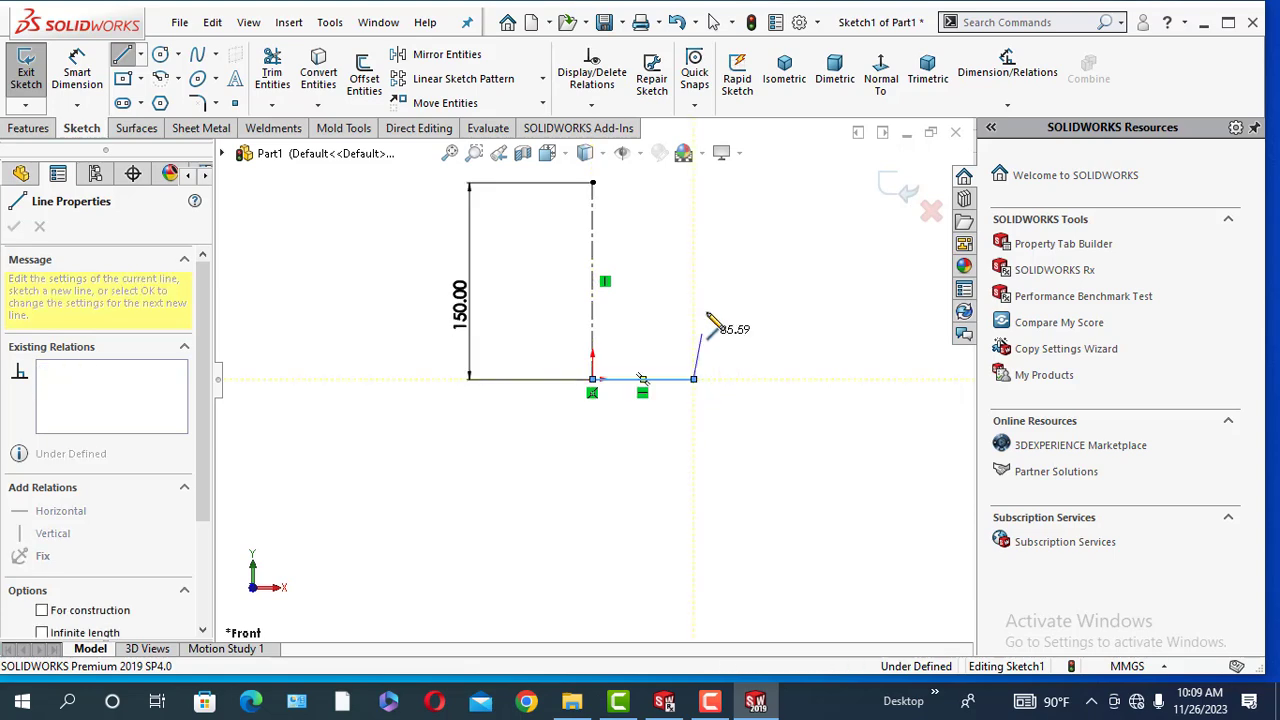
pyautogui.click(739, 185)
pyautogui.rightClick(741, 187)
pyautogui.click(766, 198)
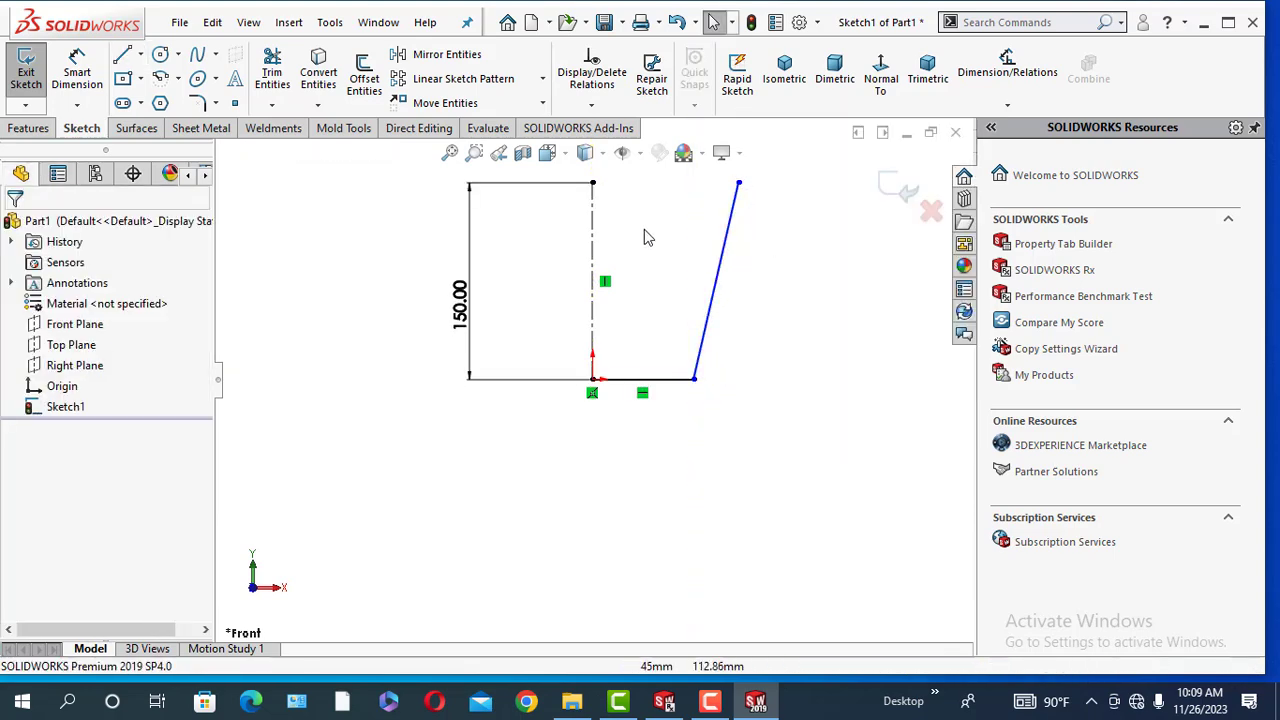
# Add a horizontal relation between the centerline's upper endpoint and the slanted line's upper endpoint.
pyautogui.click(592, 183)
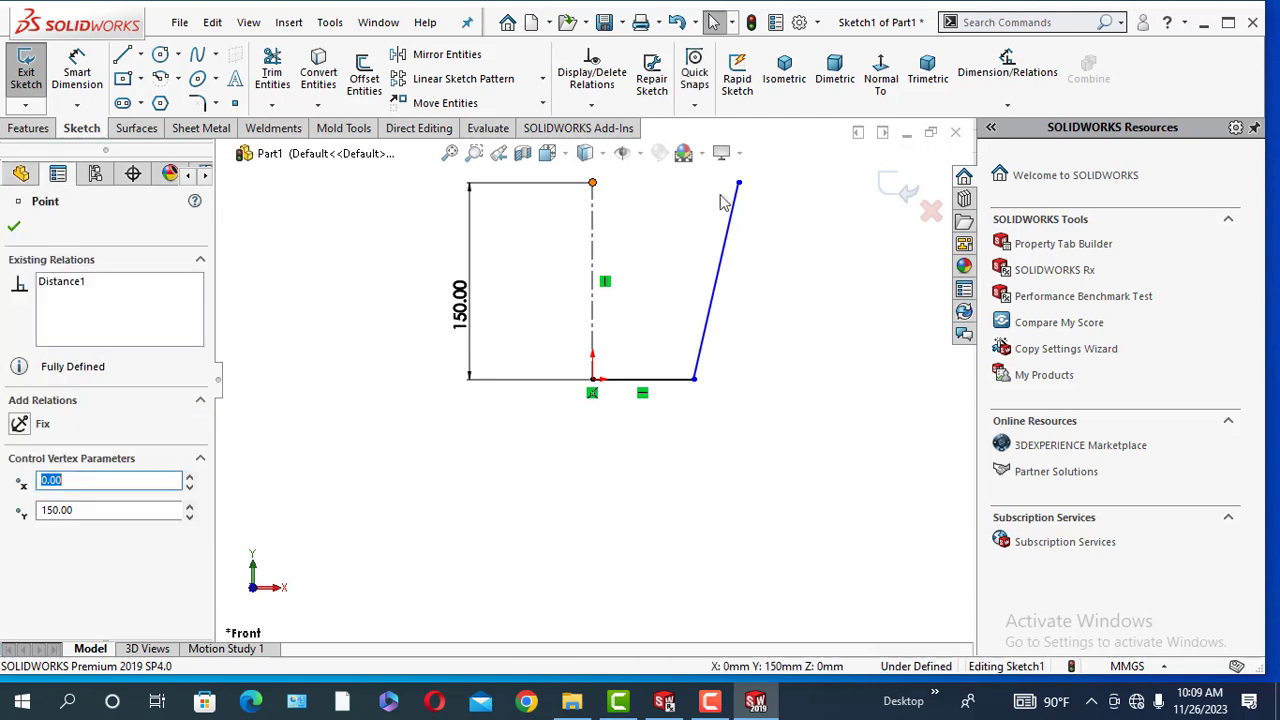
pyautogui.keyDown('ctrl'); pyautogui.click(739, 185); pyautogui.keyUp('ctrl')
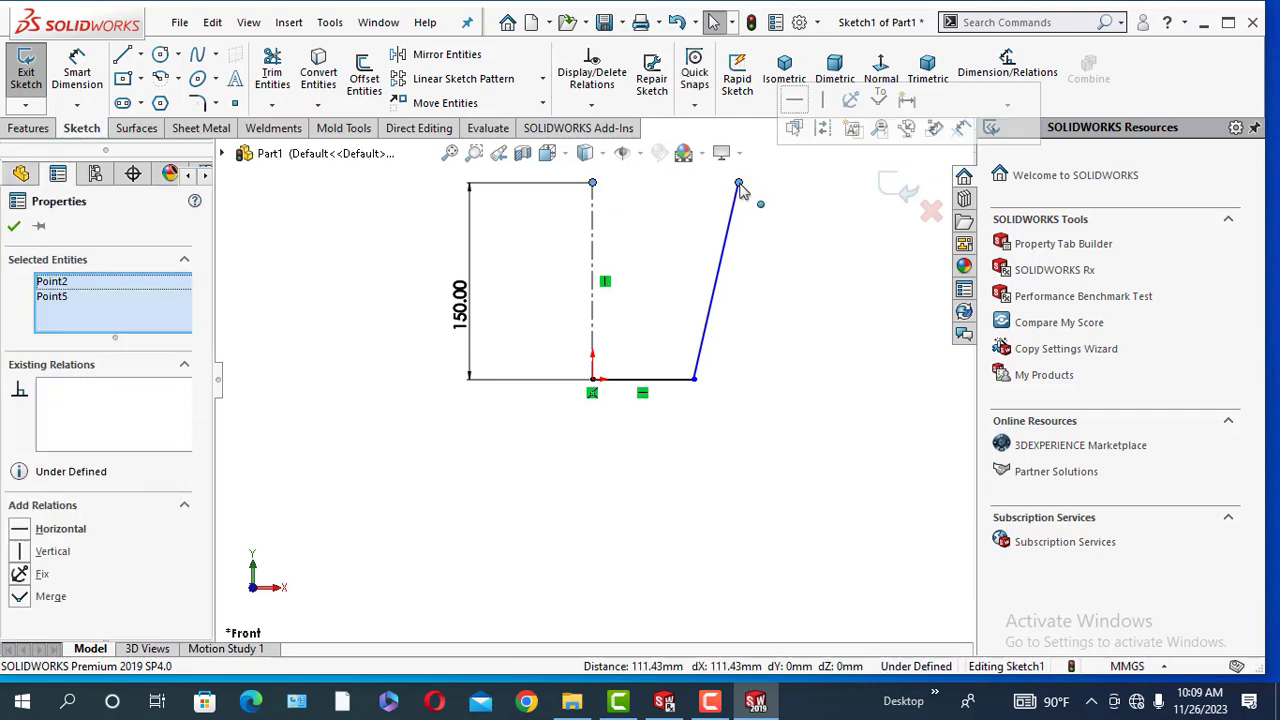
pyautogui.click(797, 100)
pyautogui.click(14, 227)
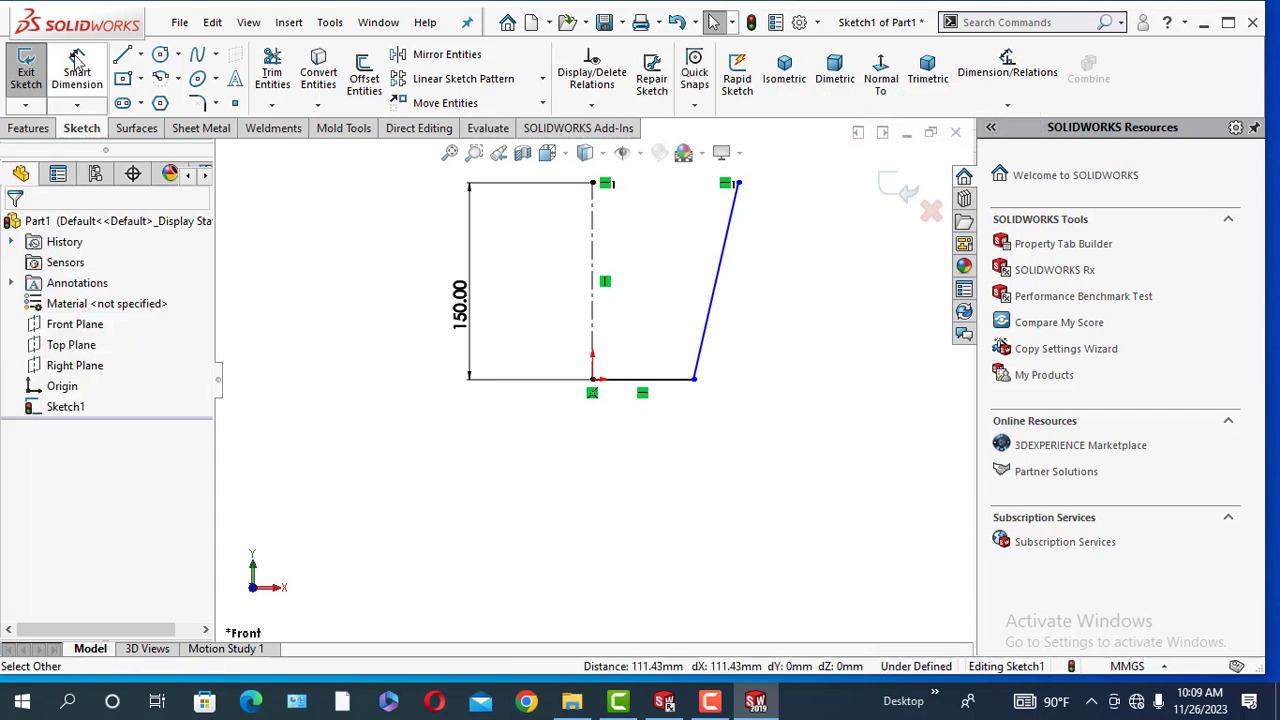
# Dimension the horizontal base line's length at 60 mm.
pyautogui.scroll(2, 746, 312)
pyautogui.scroll(-3, 746, 305)
pyautogui.scroll(1, 595, 292)
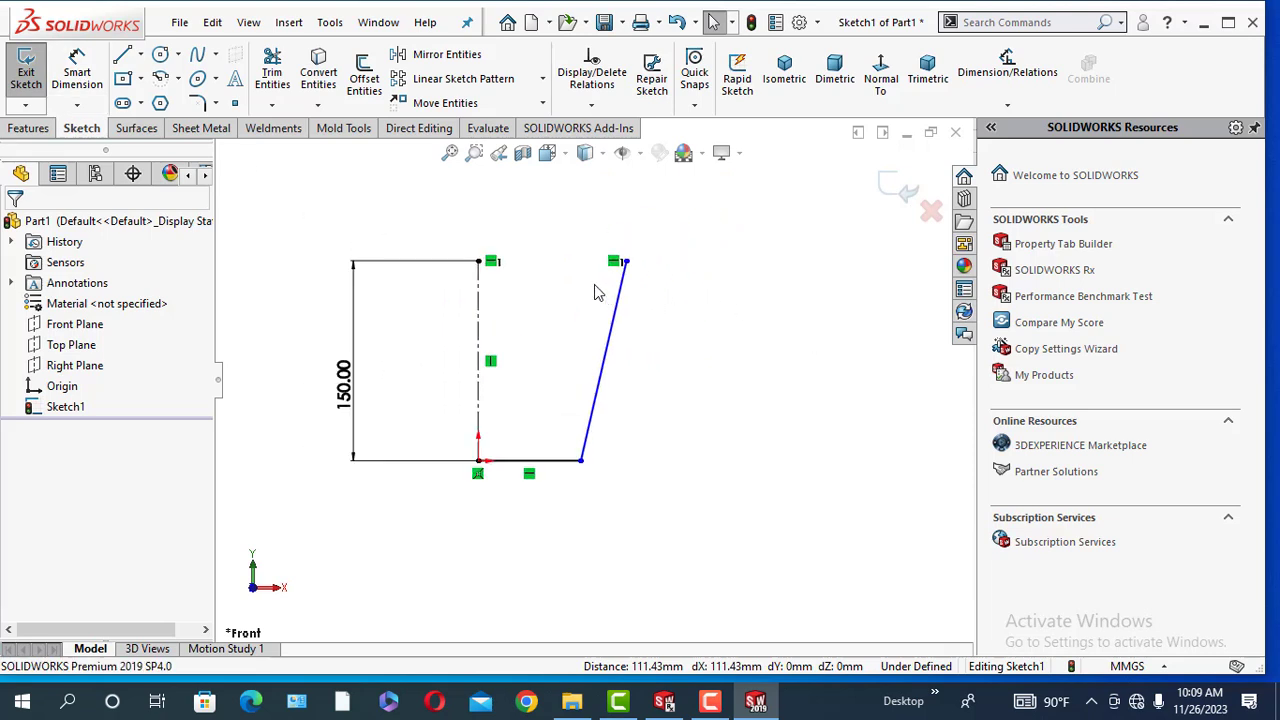
pyautogui.click(77, 70)
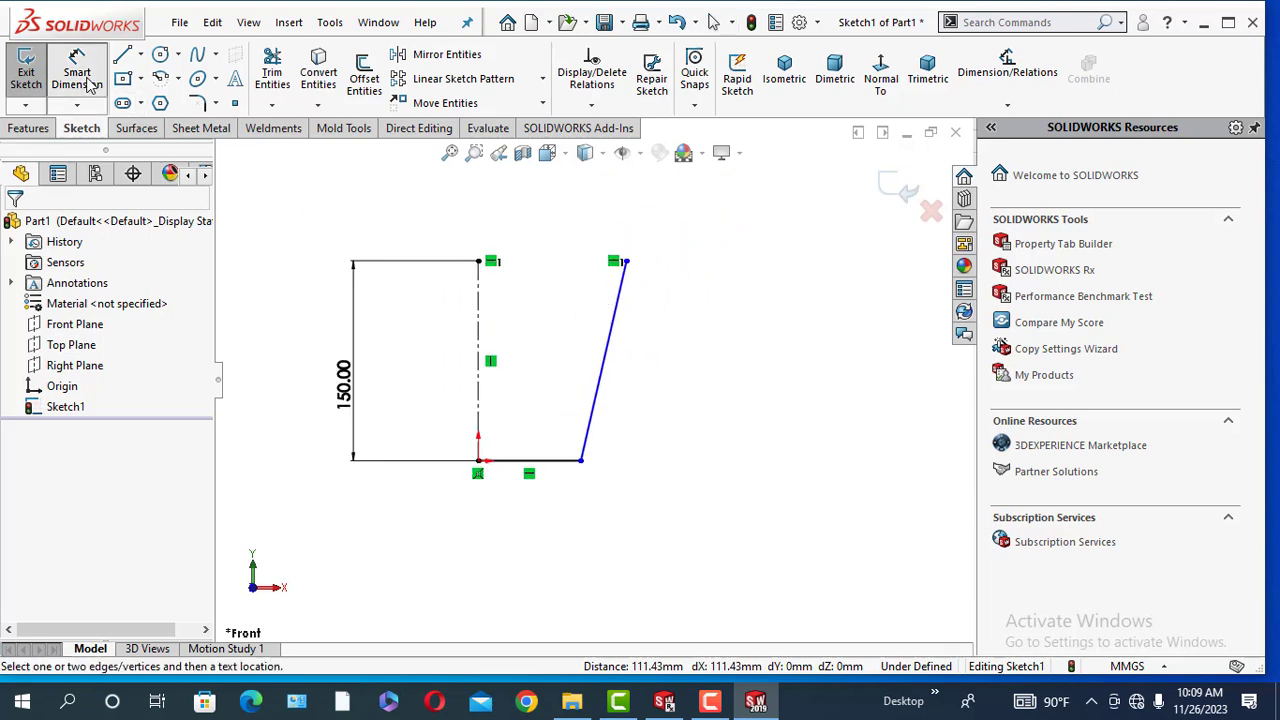
pyautogui.click(505, 462)
pyautogui.click(378, 524)
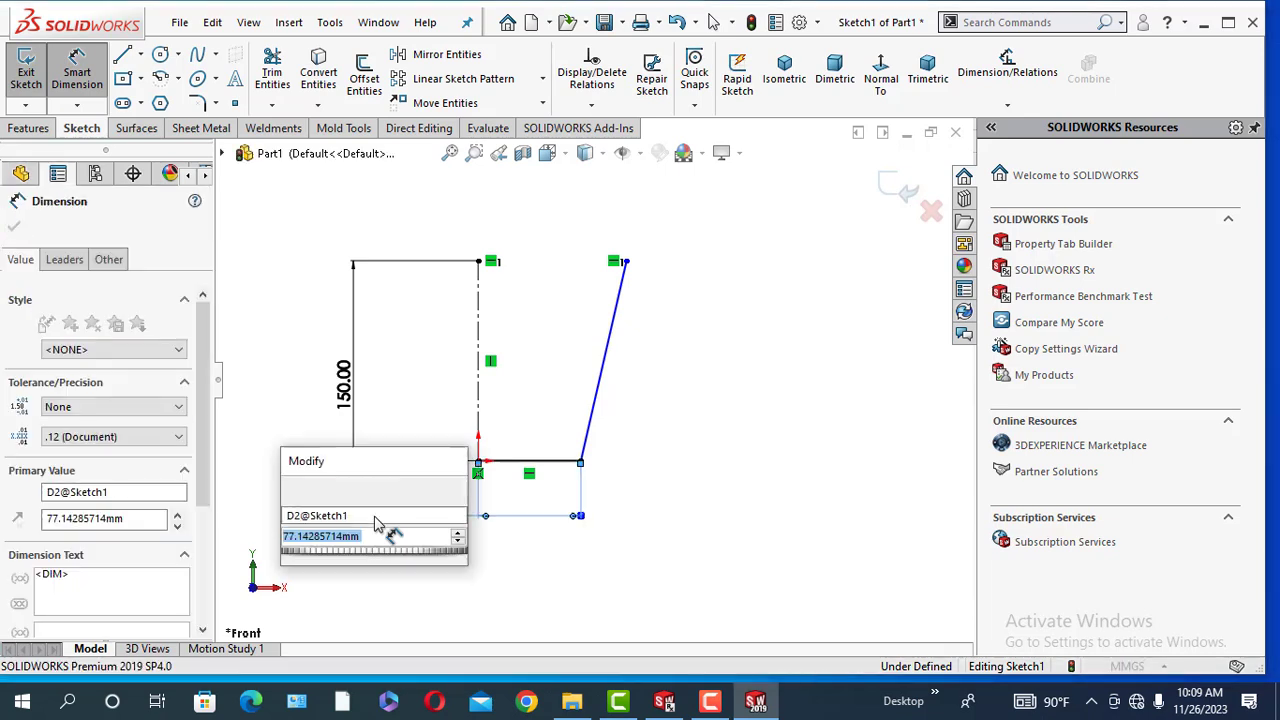
pyautogui.write('60')
pyautogui.press('Return')
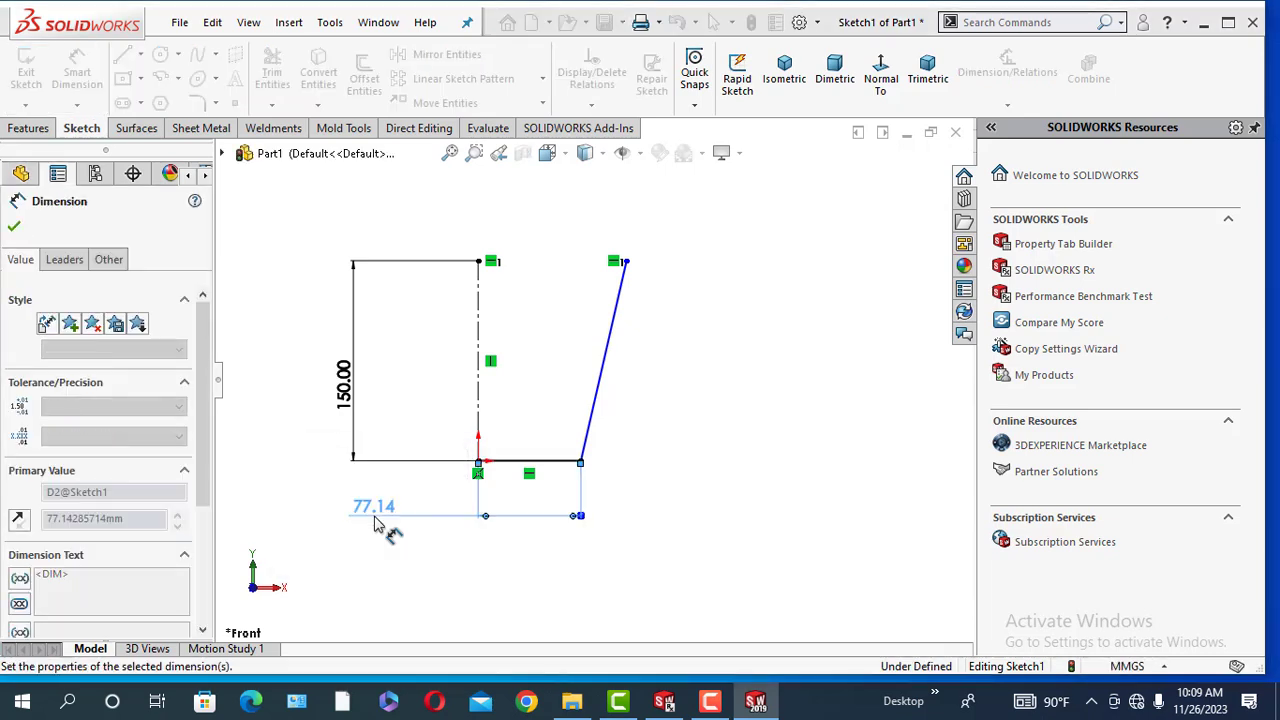
# Dimension the distance between the upper endpoints of the centerline and the slanted line at 80 mm.
pyautogui.click(480, 262)
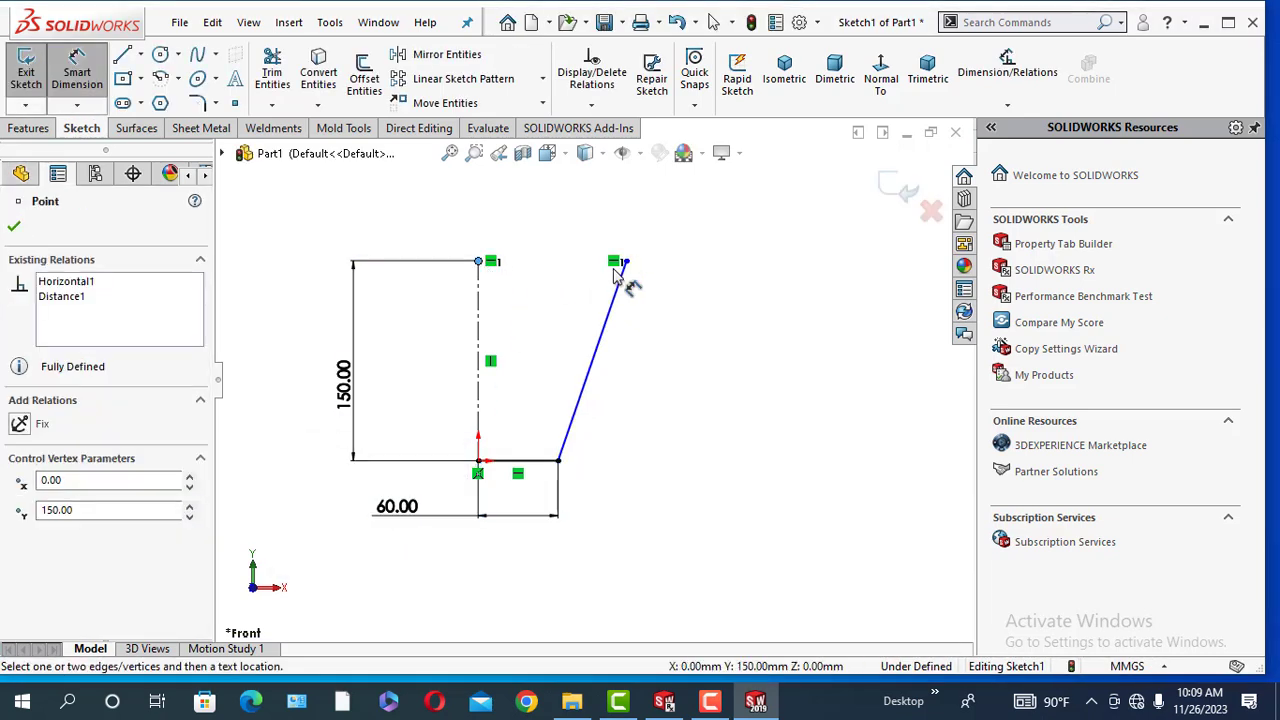
pyautogui.click(625, 261)
pyautogui.click(428, 238)
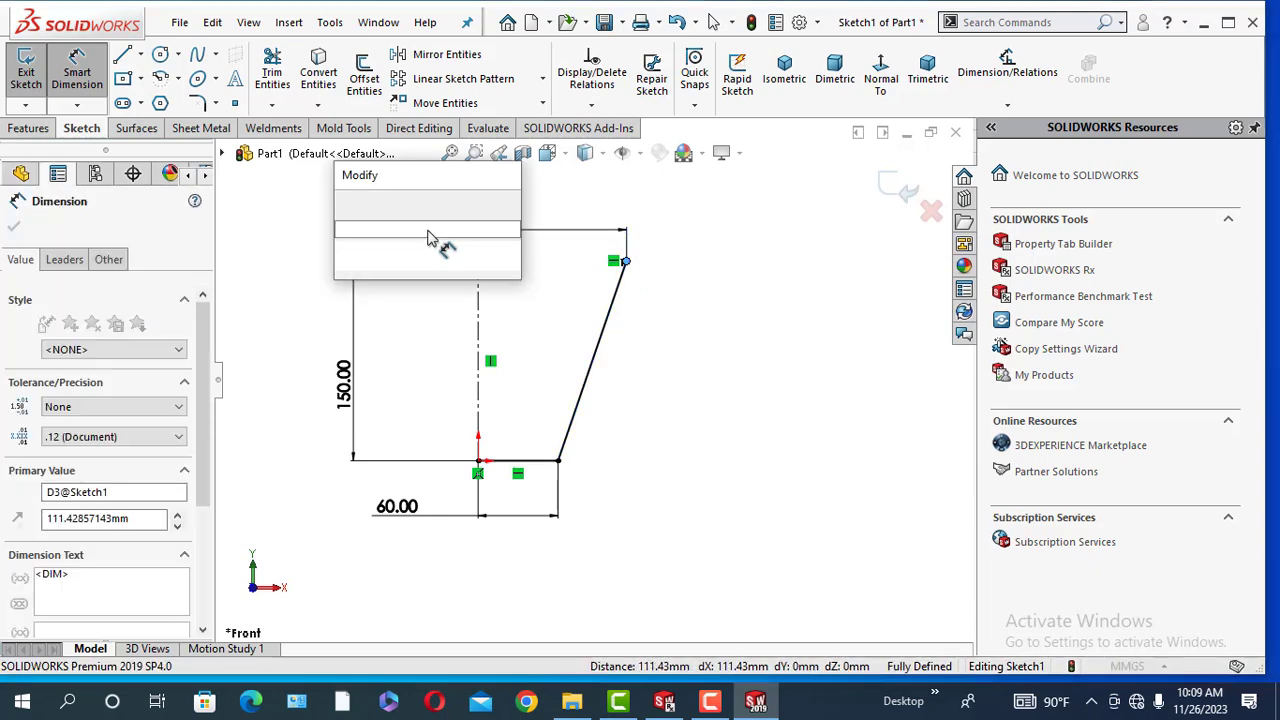
pyautogui.write('80')
pyautogui.press('Return')
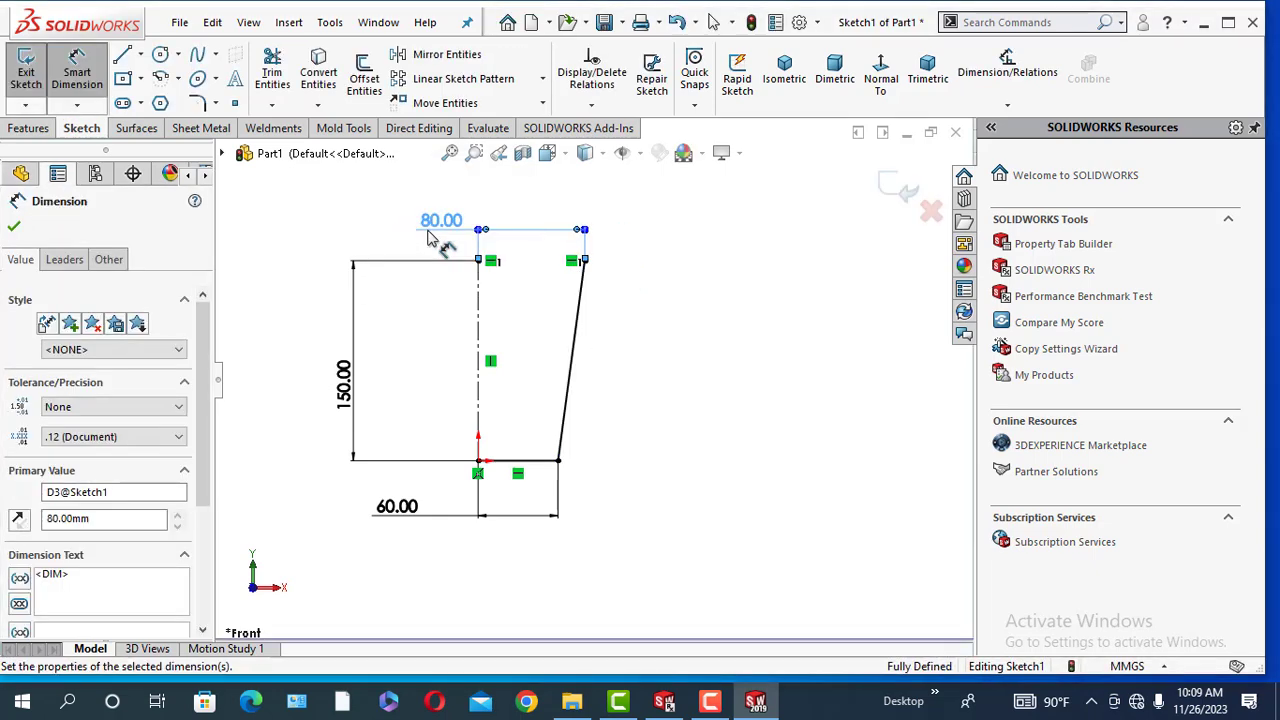
pyautogui.click(16, 226)
pyautogui.press('Escape')
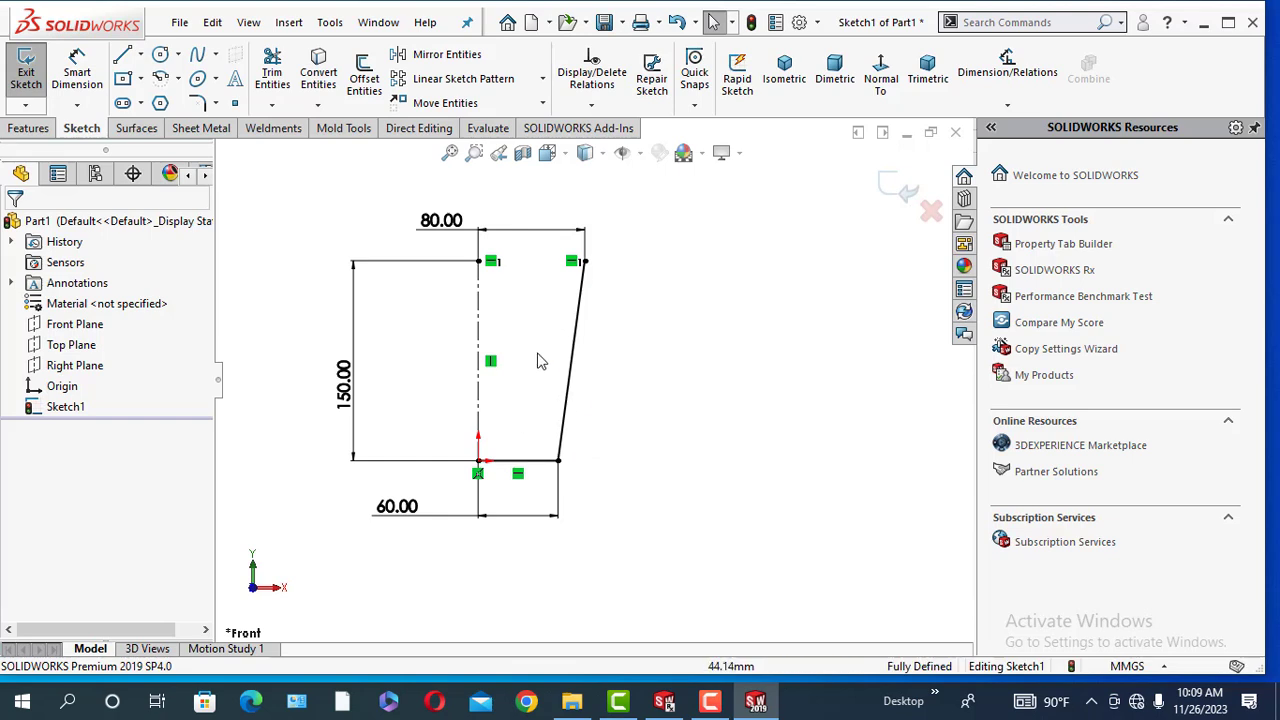
# Exit the sketch and create a revolved surface from the profile, 360 degrees about the vertical centerline.
pyautogui.click(15, 70)
pyautogui.click(140, 129)
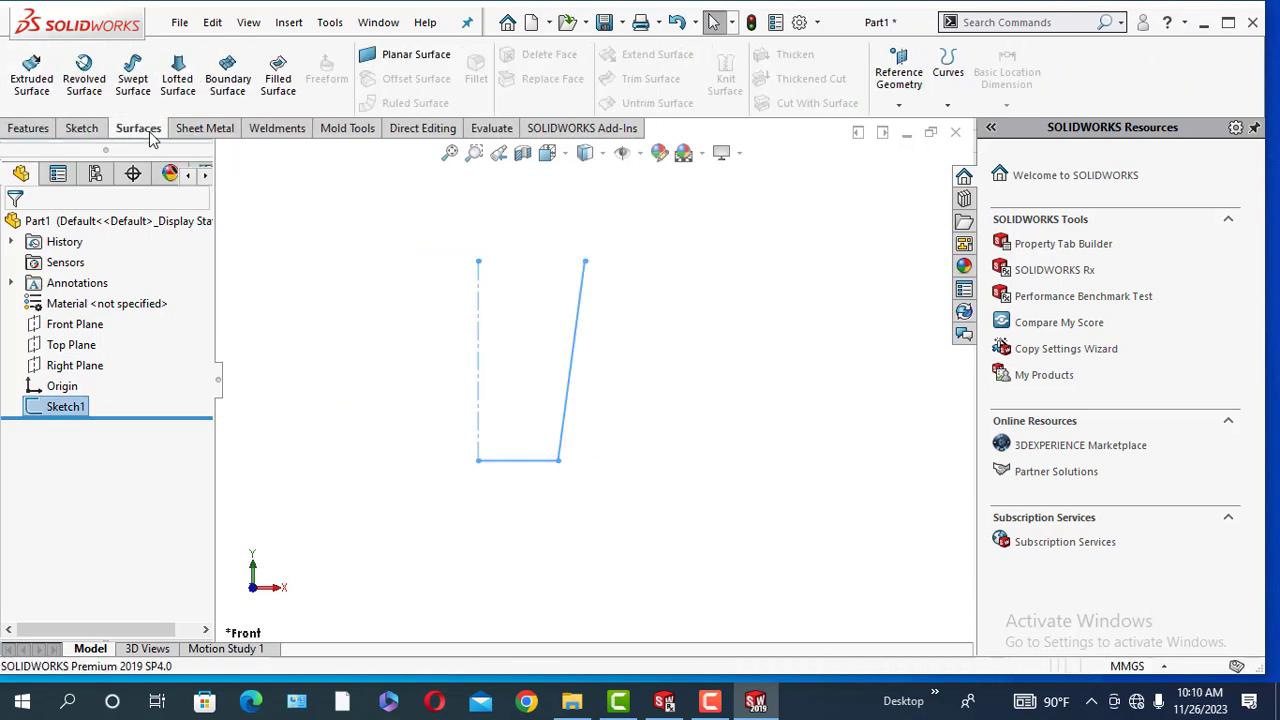
pyautogui.click(84, 78)
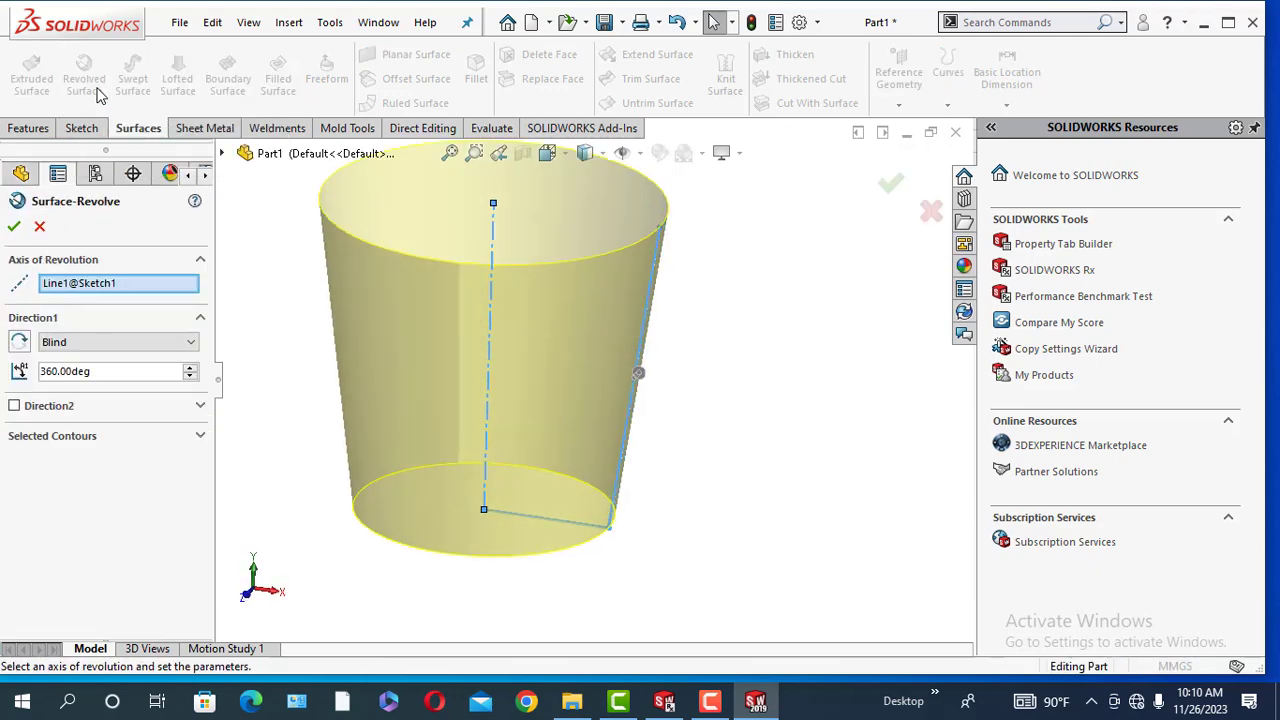
pyautogui.click(13, 227)
# Start a new sketch on the Right Plane and orient the view normal to it.
pyautogui.scroll(4, 480, 470)
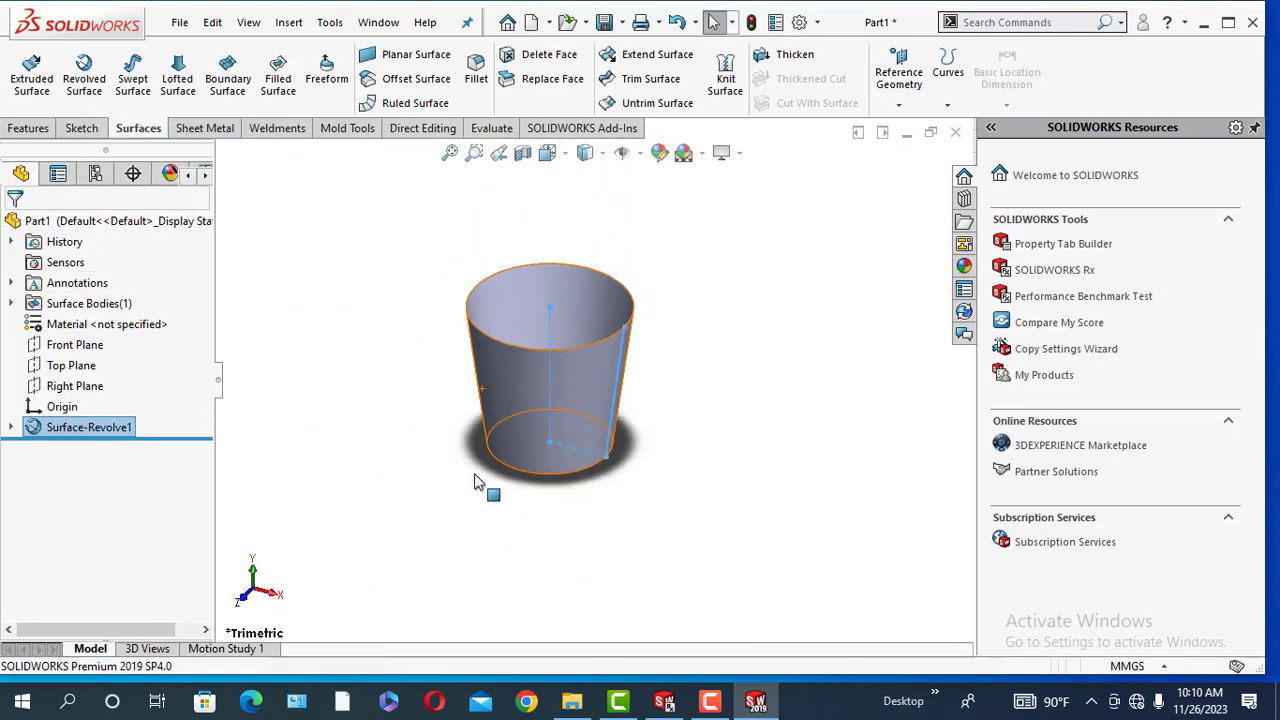
pyautogui.moveTo(615, 442); pyautogui.dragTo(728, 293, button='middle')
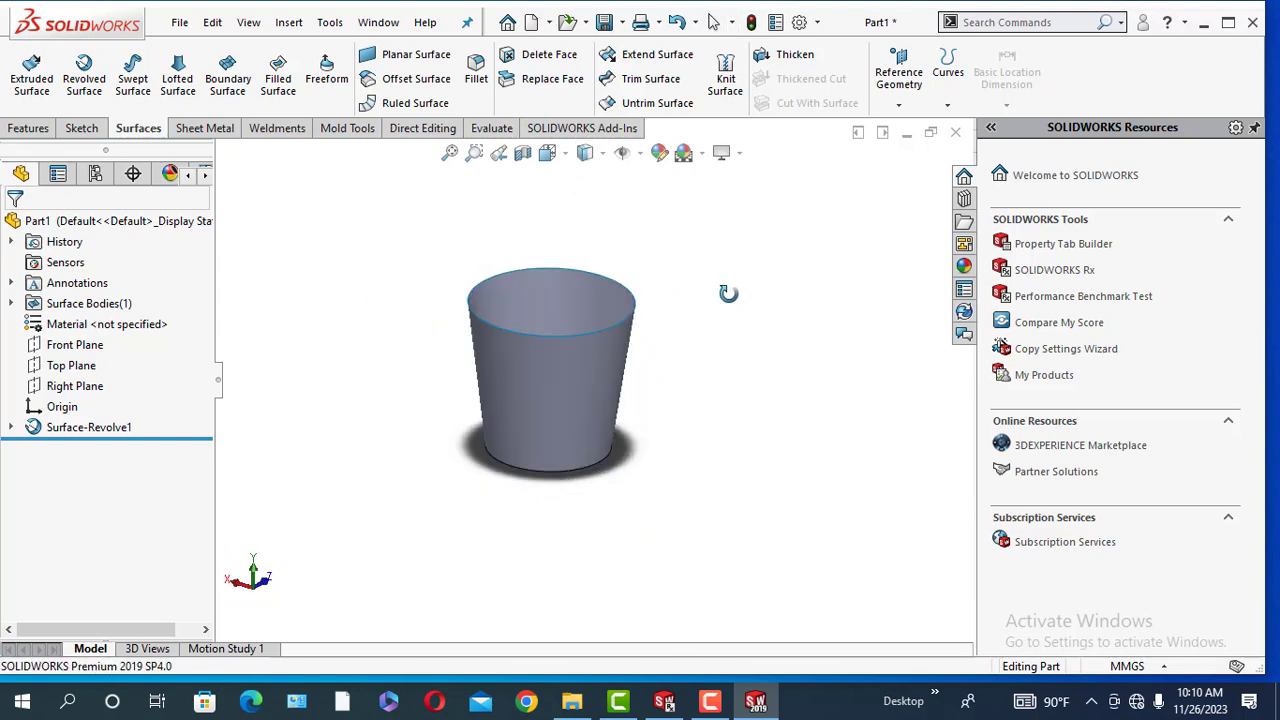
pyautogui.click(87, 388)
pyautogui.click(122, 355)
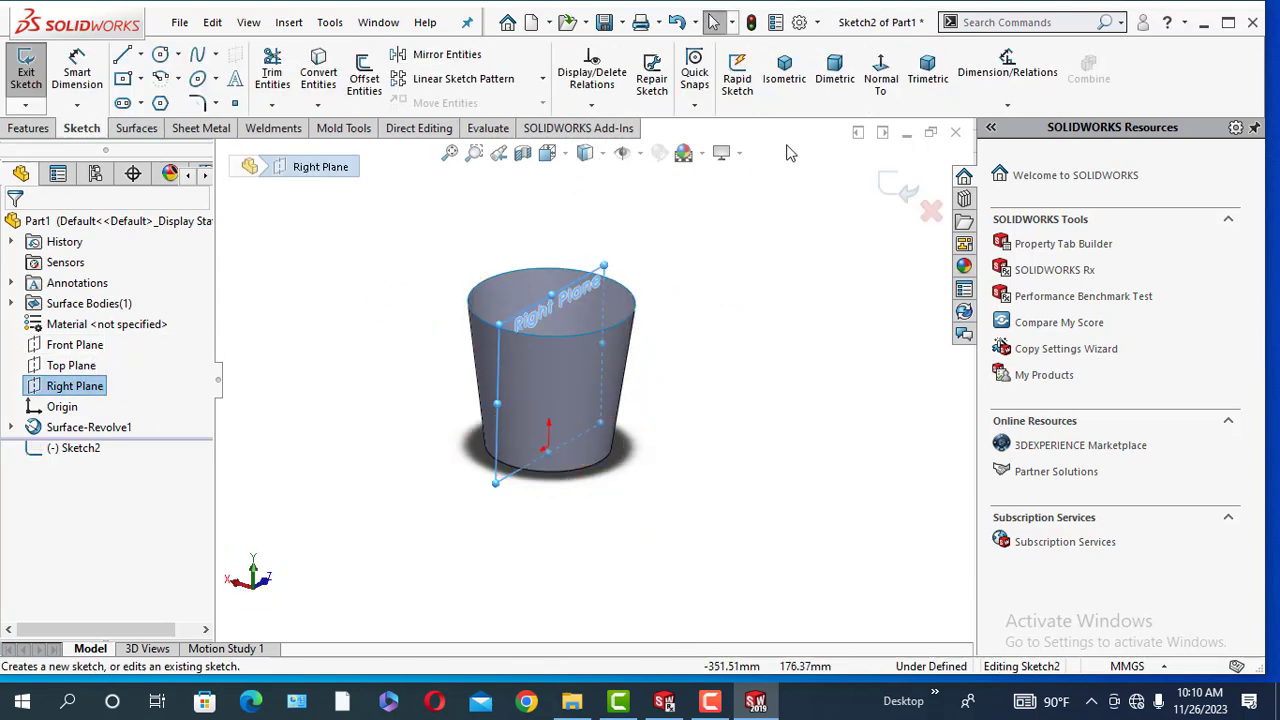
pyautogui.click(880, 80)
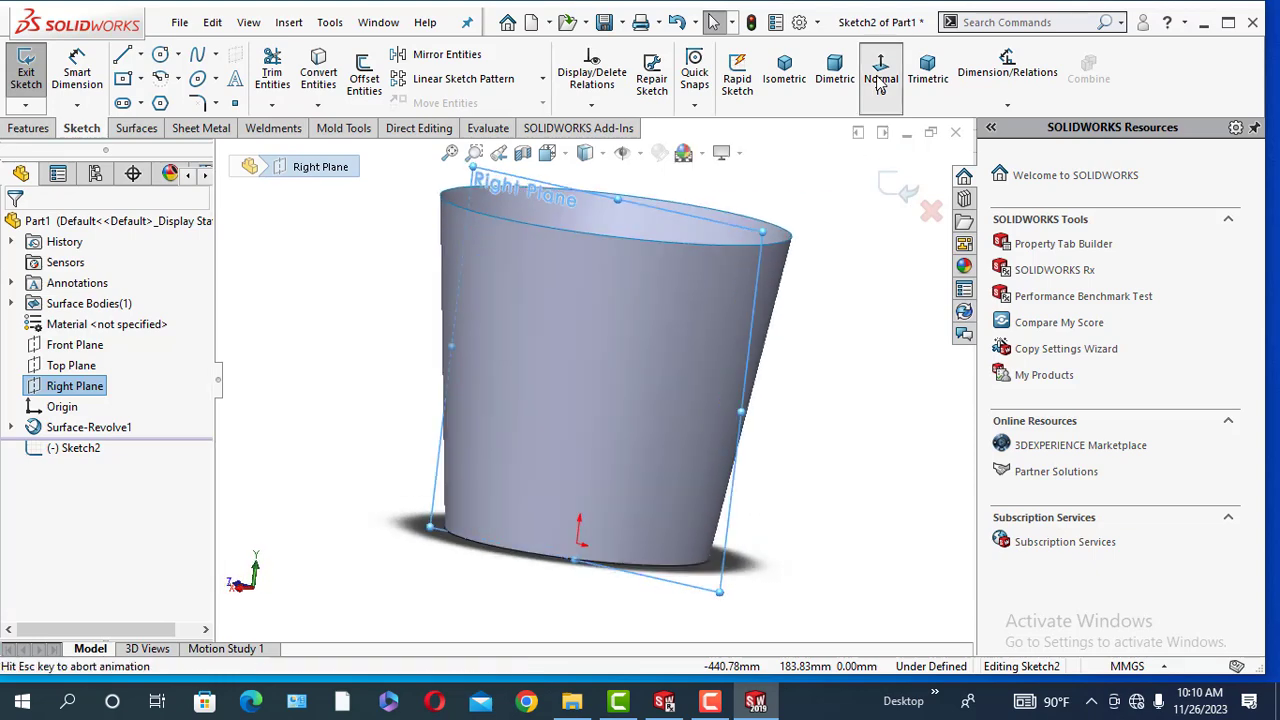
# Sketch a horizontal line about 126 mm long and about 23 mm above the base, spanning between the basket's two slanted side edges.
pyautogui.click(124, 57)
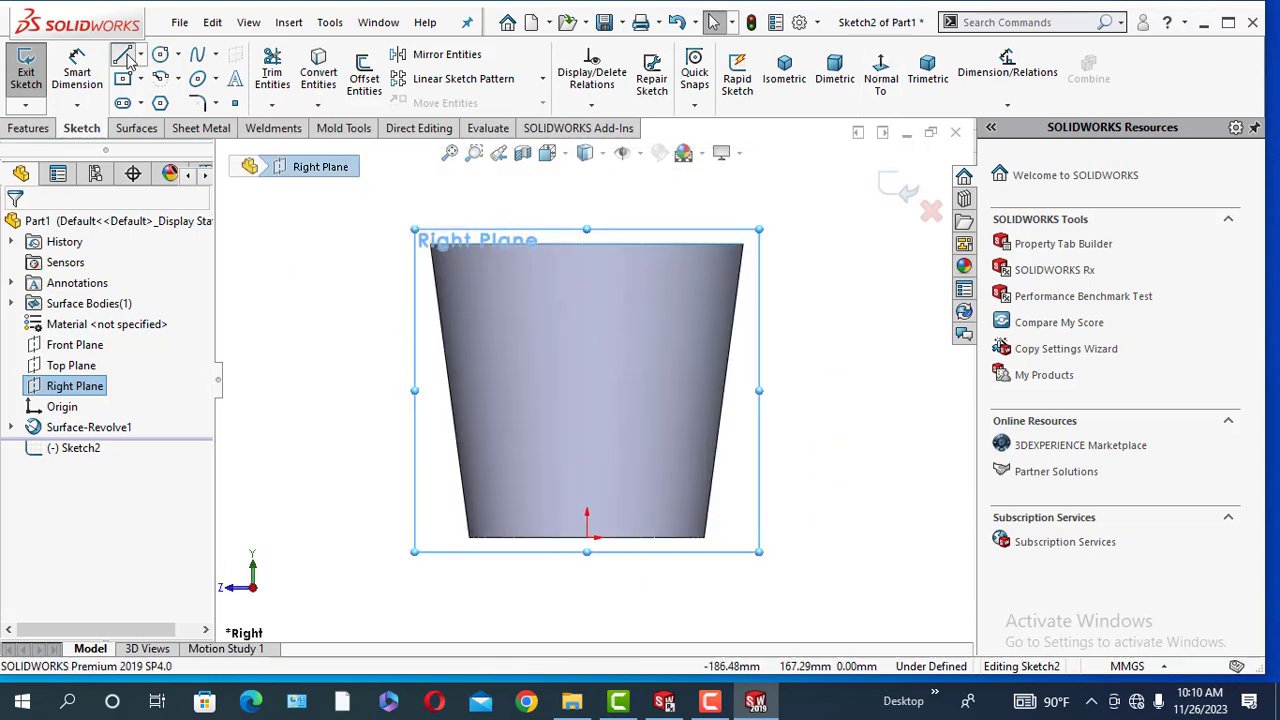
pyautogui.click(465, 494)
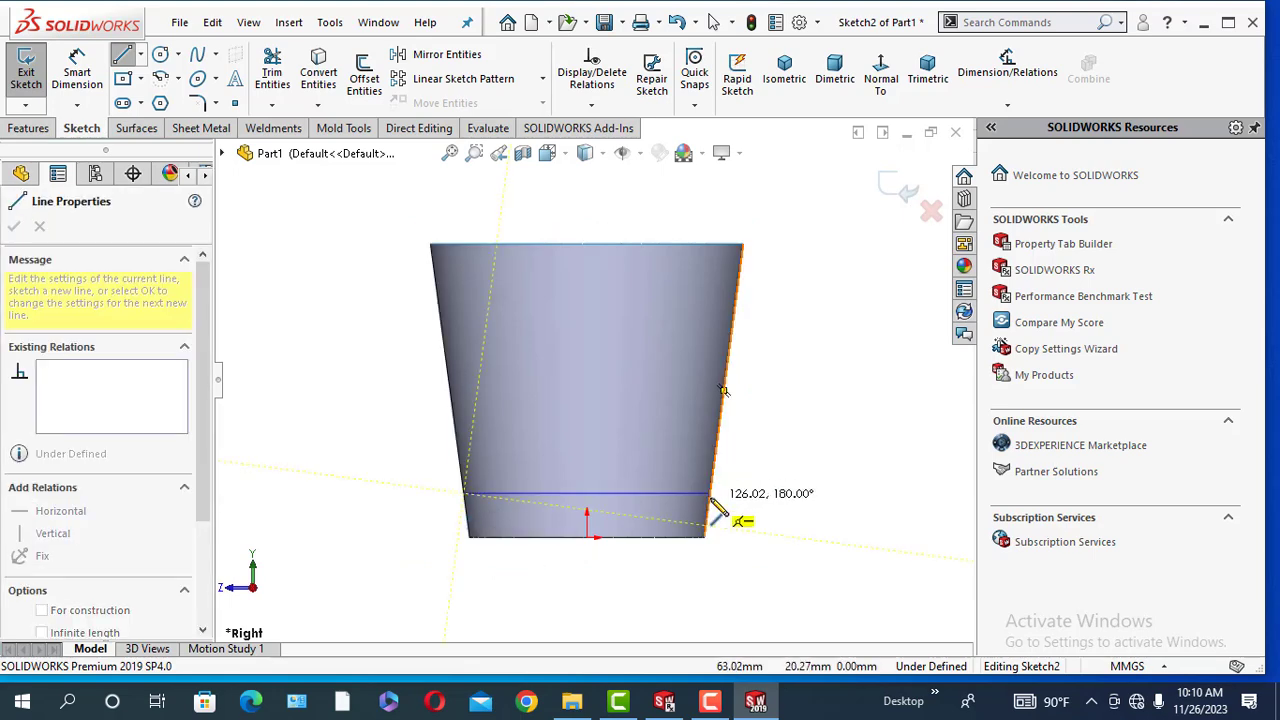
pyautogui.click(710, 493)
pyautogui.rightClick(712, 505)
pyautogui.click(737, 477)
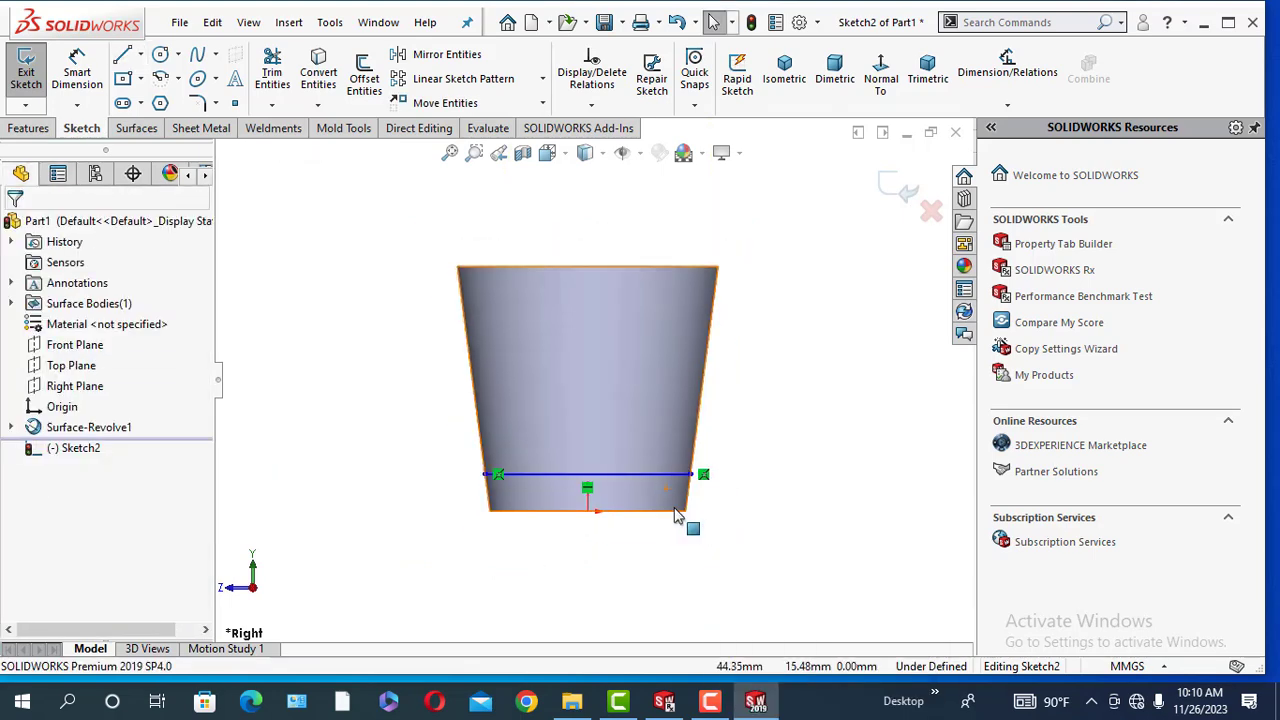
# Draw a vertical centerline from the origin up to the midpoint of the basket's top edge.
pyautogui.scroll(1, 650, 485)
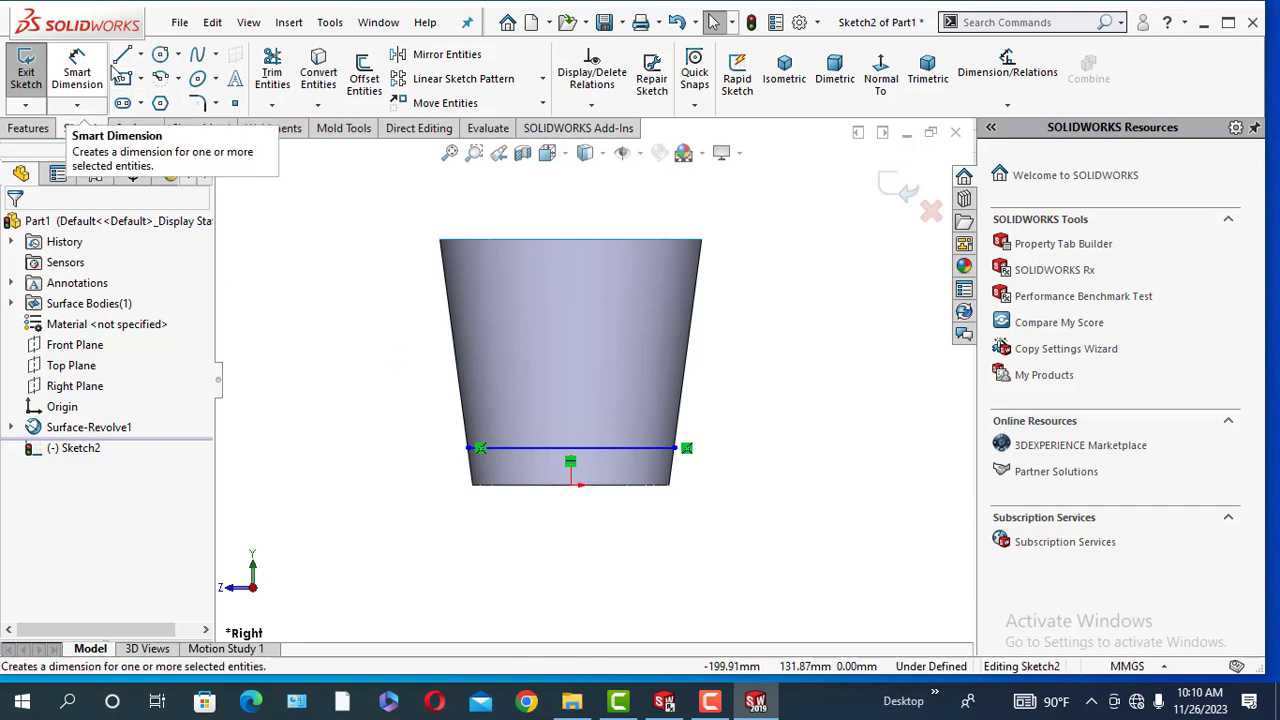
pyautogui.click(140, 54)
pyautogui.click(150, 99)
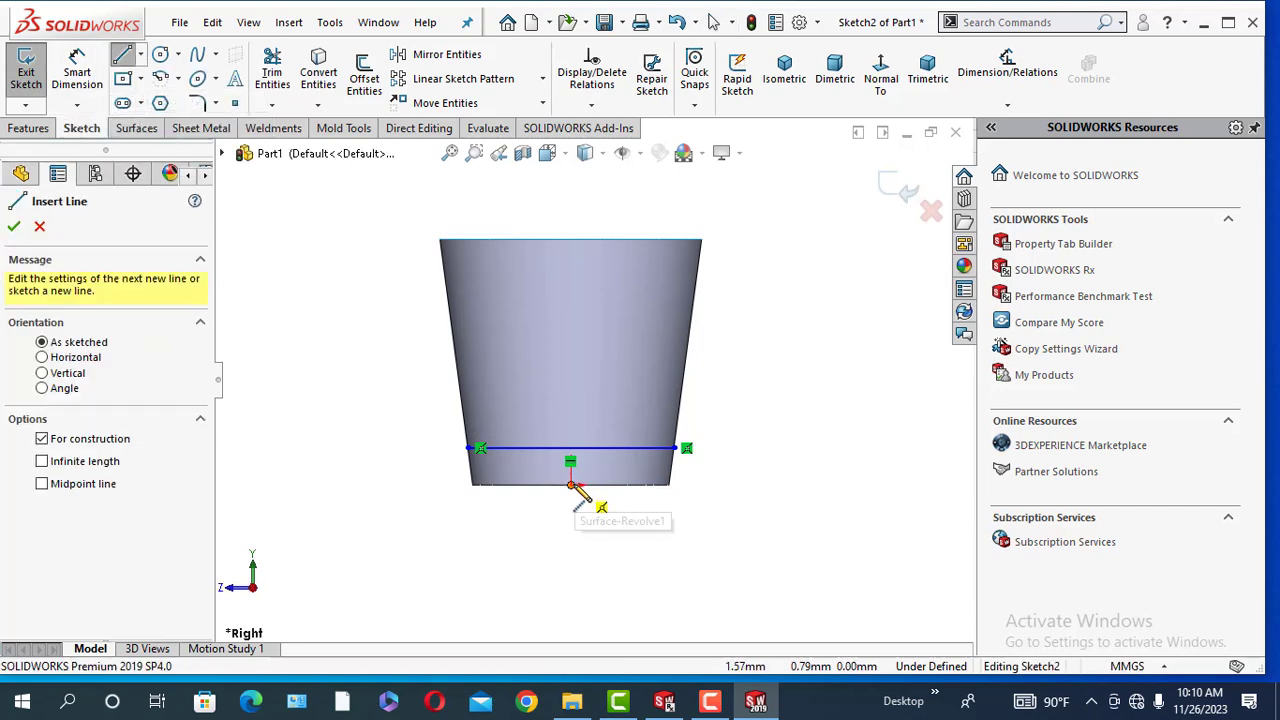
pyautogui.click(572, 486)
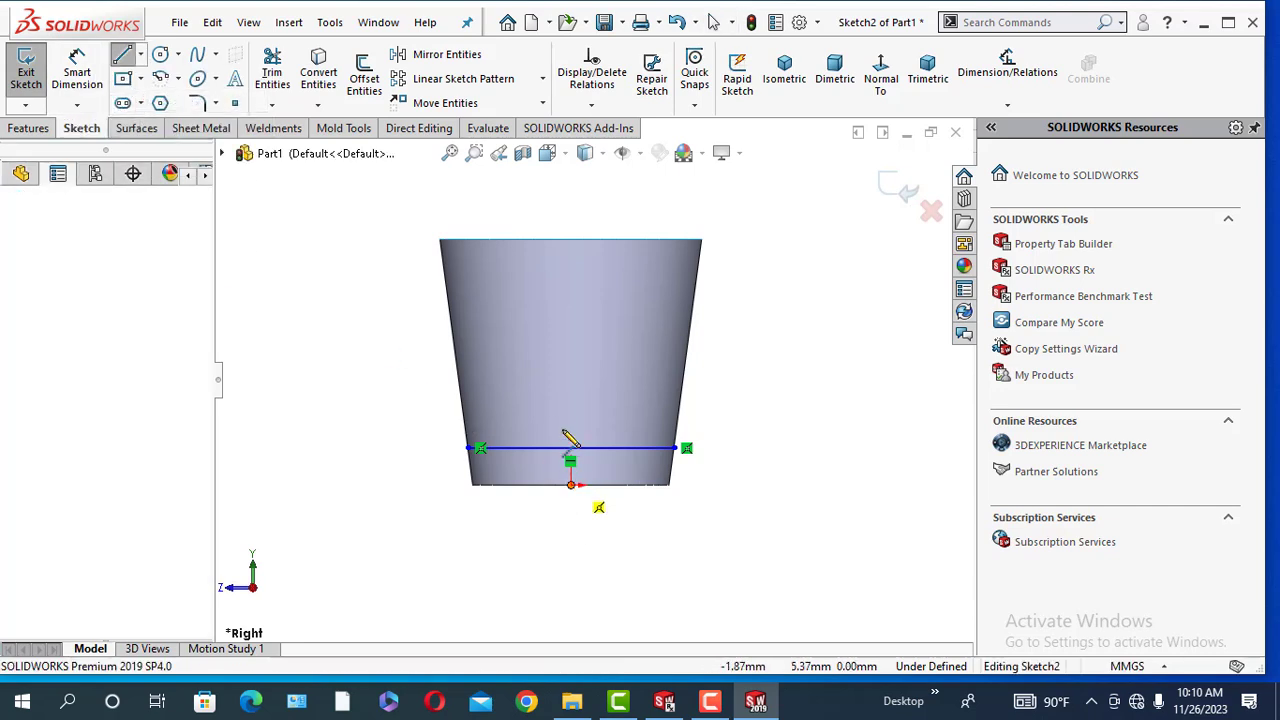
pyautogui.click(570, 238)
pyautogui.rightClick(570, 238)
pyautogui.click(625, 270)
pyautogui.press('Escape')
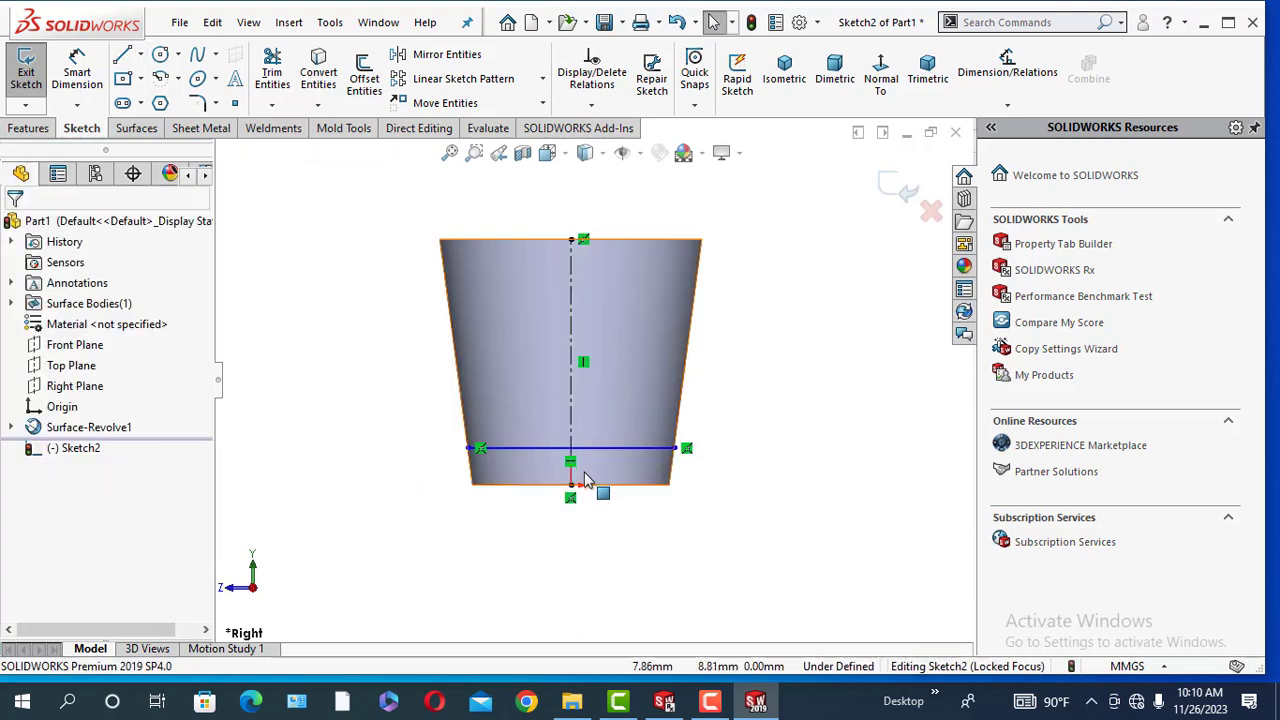
# Dimension the height of the horizontal line above the origin at 20 mm.
pyautogui.click(92, 86)
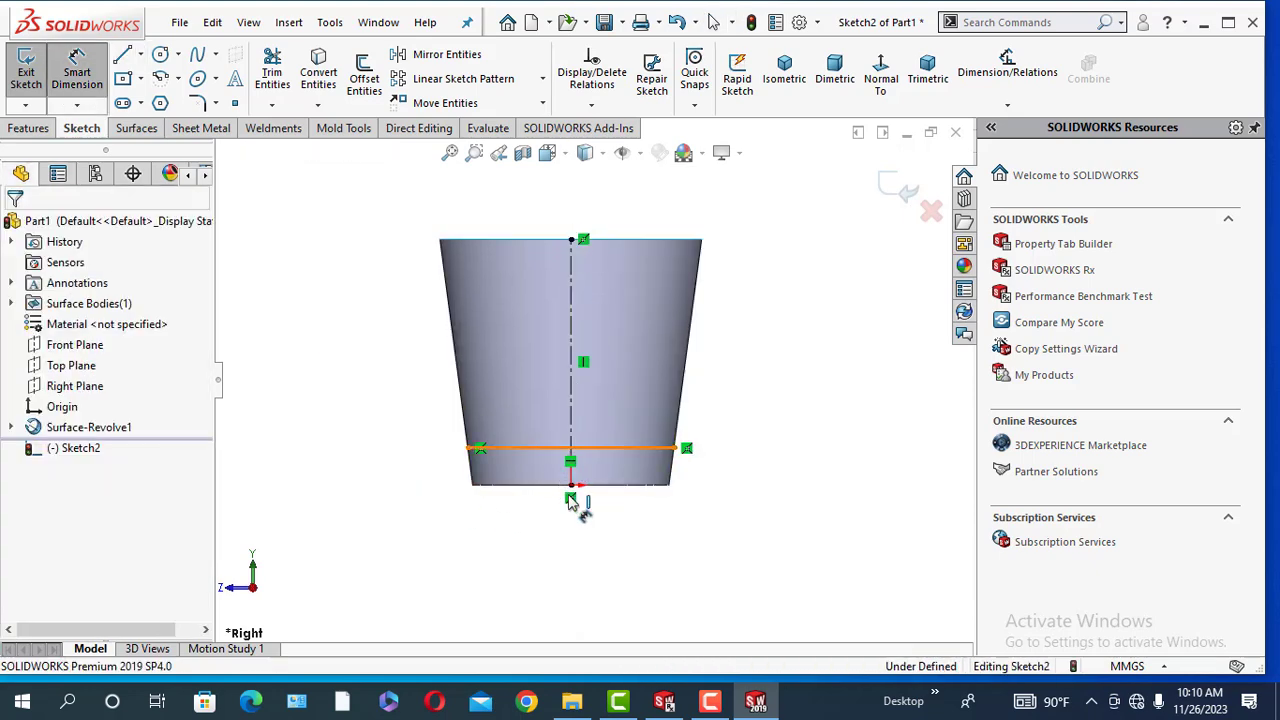
pyautogui.click(568, 450)
pyautogui.click(569, 486)
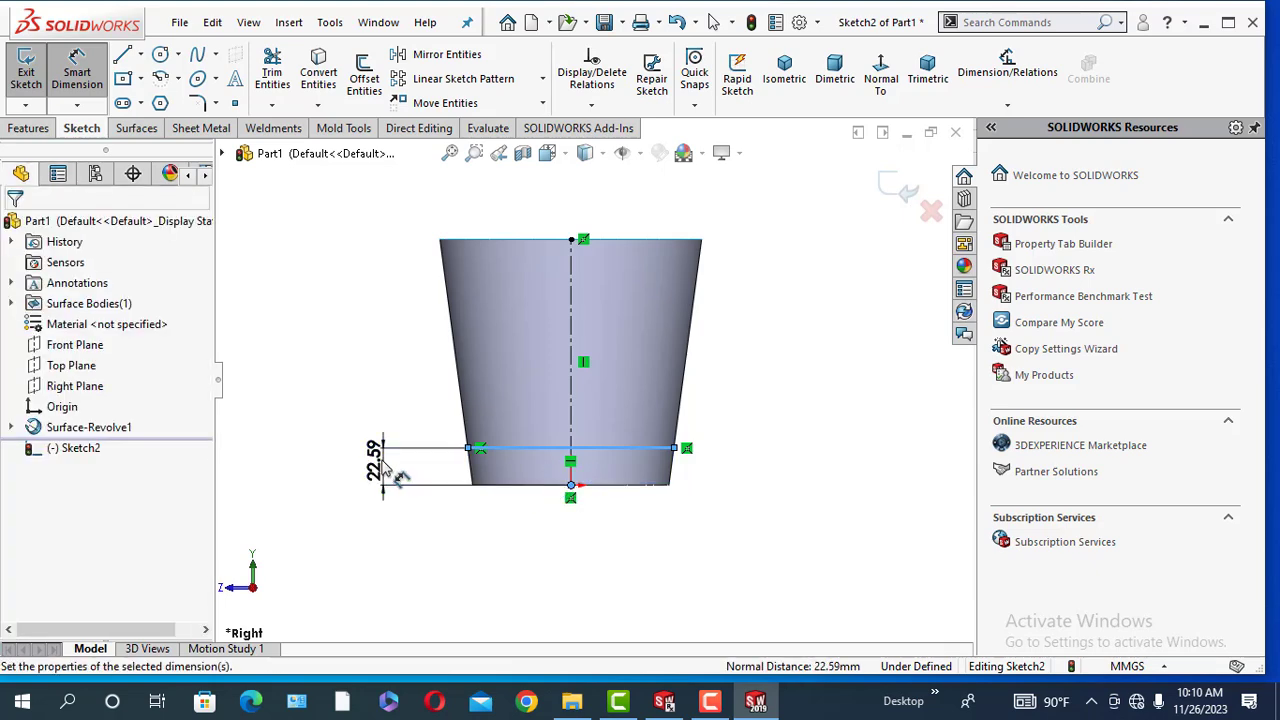
pyautogui.click(385, 467)
pyautogui.write('2')
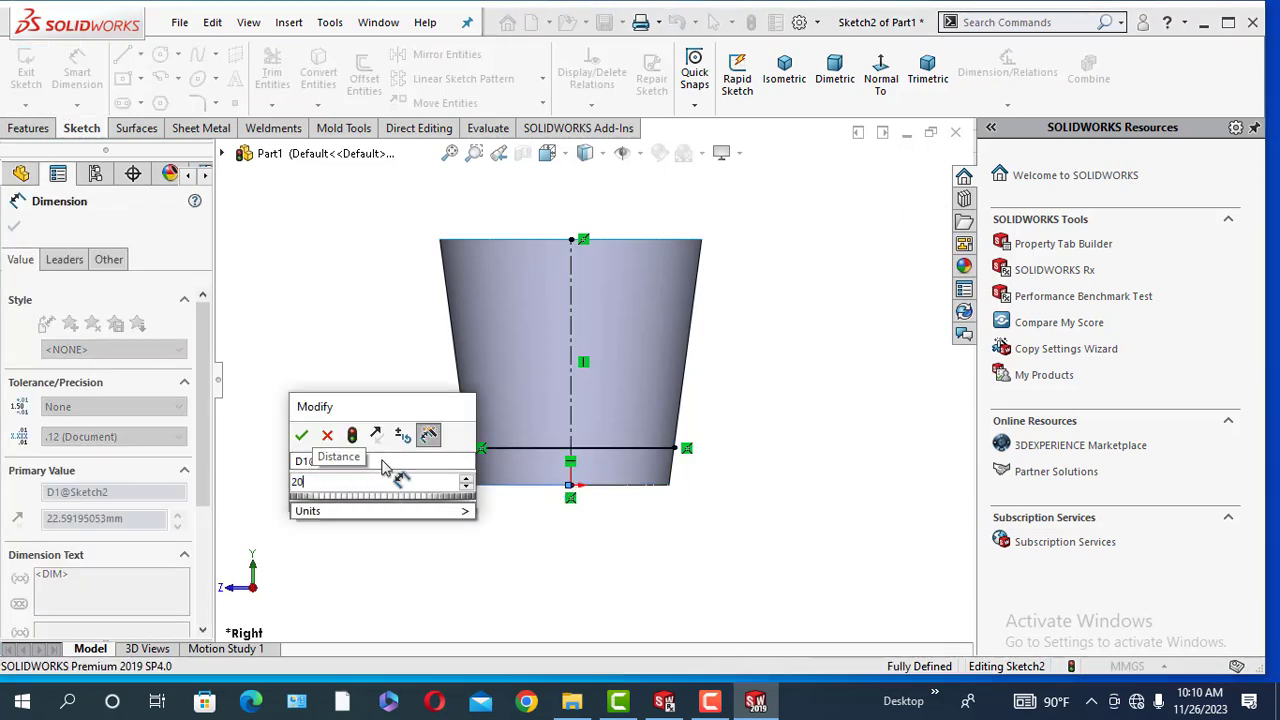
pyautogui.write('0')
pyautogui.press('Return')
pyautogui.click(14, 226)
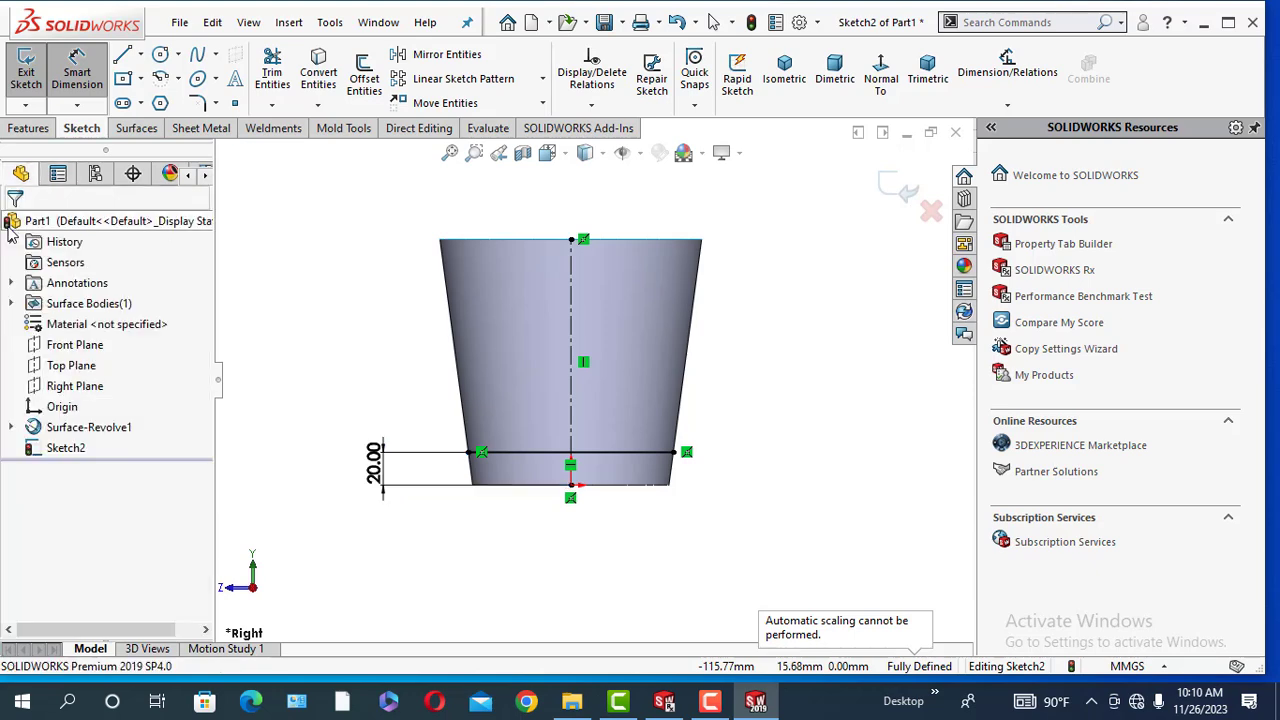
pyautogui.press('Escape')
# Sketch a slanted line from the top edge, about 25 mm left of the centerline, down to the horizontal line, about 23 mm right of it.
pyautogui.click(128, 57)
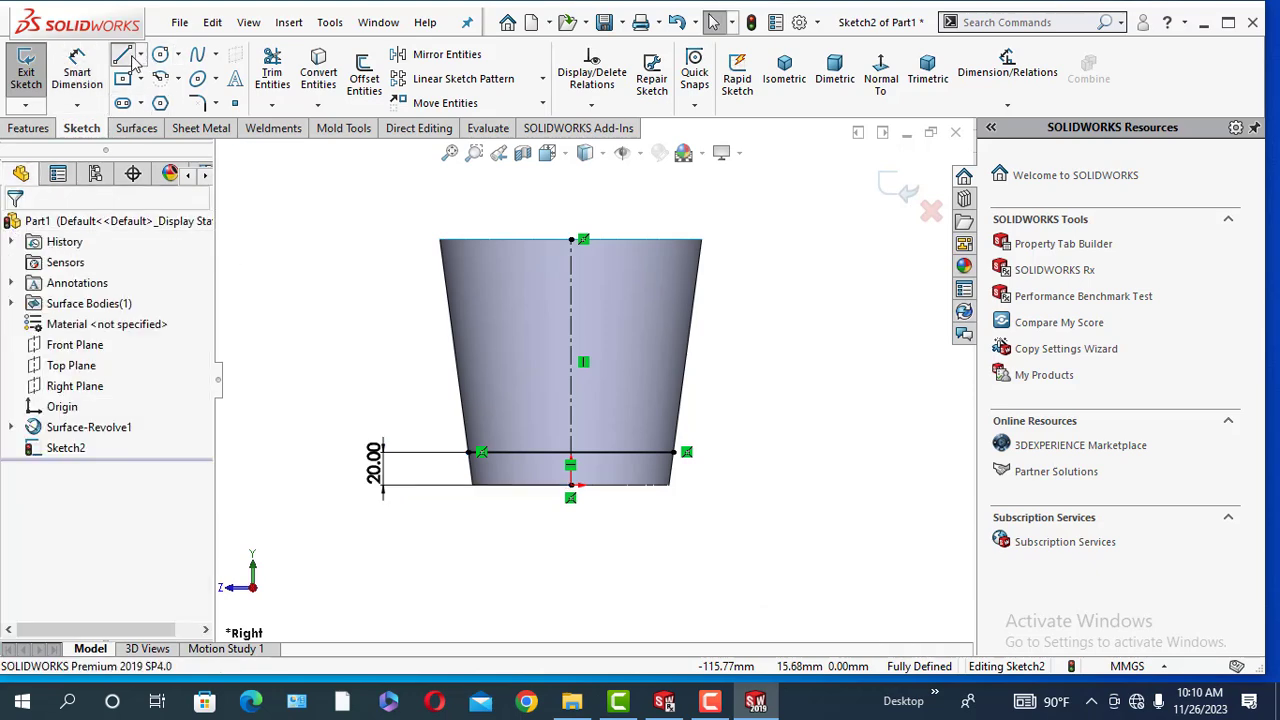
pyautogui.click(531, 240)
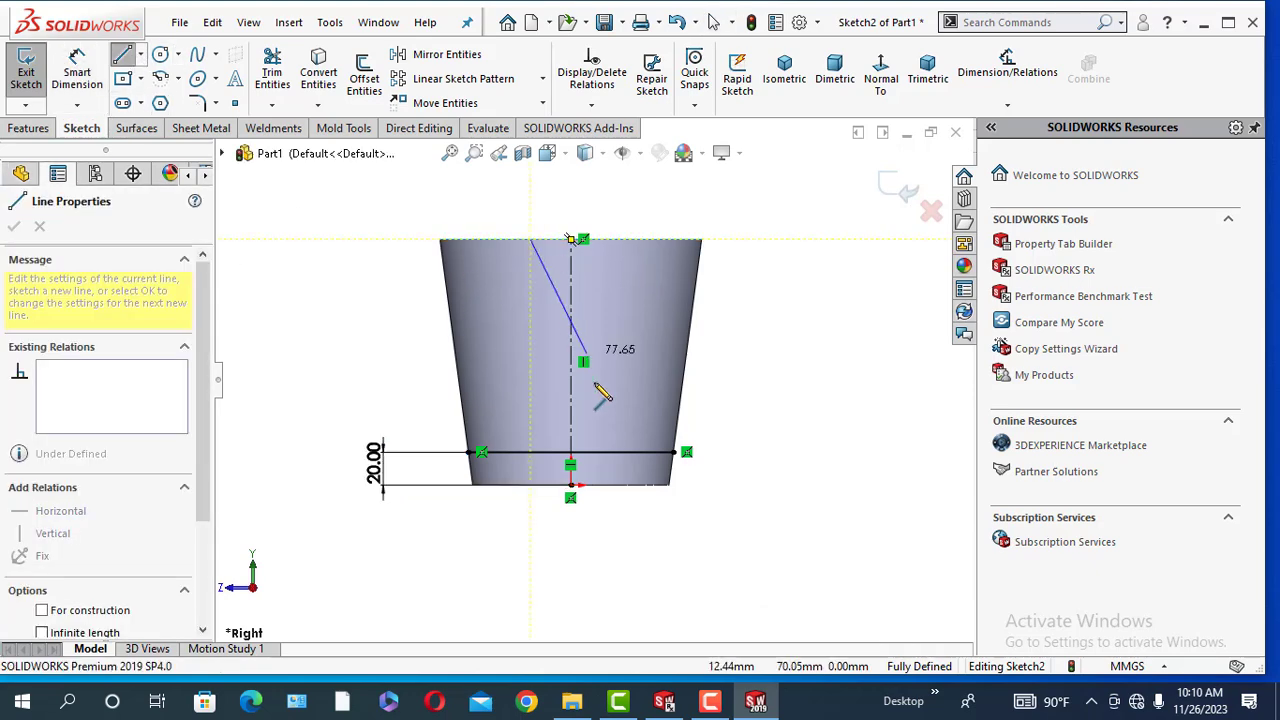
pyautogui.click(610, 453)
pyautogui.rightClick(575, 385)
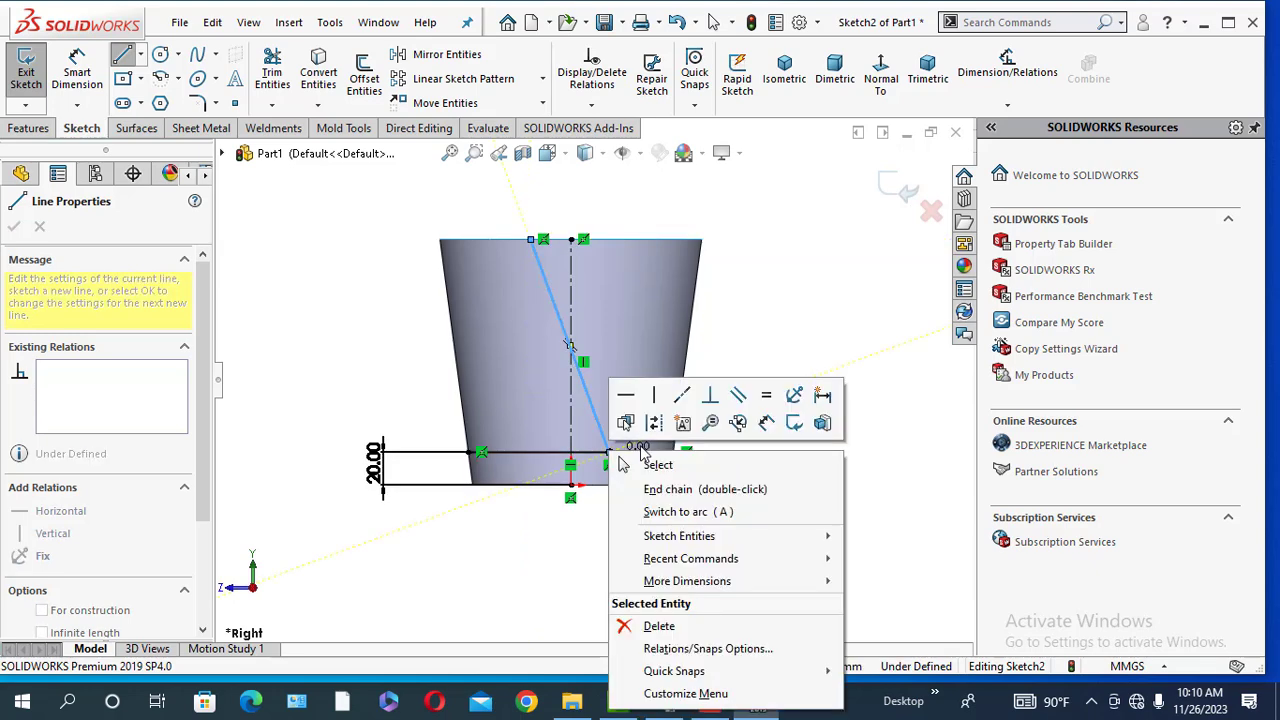
pyautogui.click(650, 489)
pyautogui.press('Escape')
# Dimension the distance between the slanted line's upper endpoint and the centerline's upper endpoint at 20 mm.
pyautogui.scroll(-2, 560, 318)
pyautogui.click(77, 70)
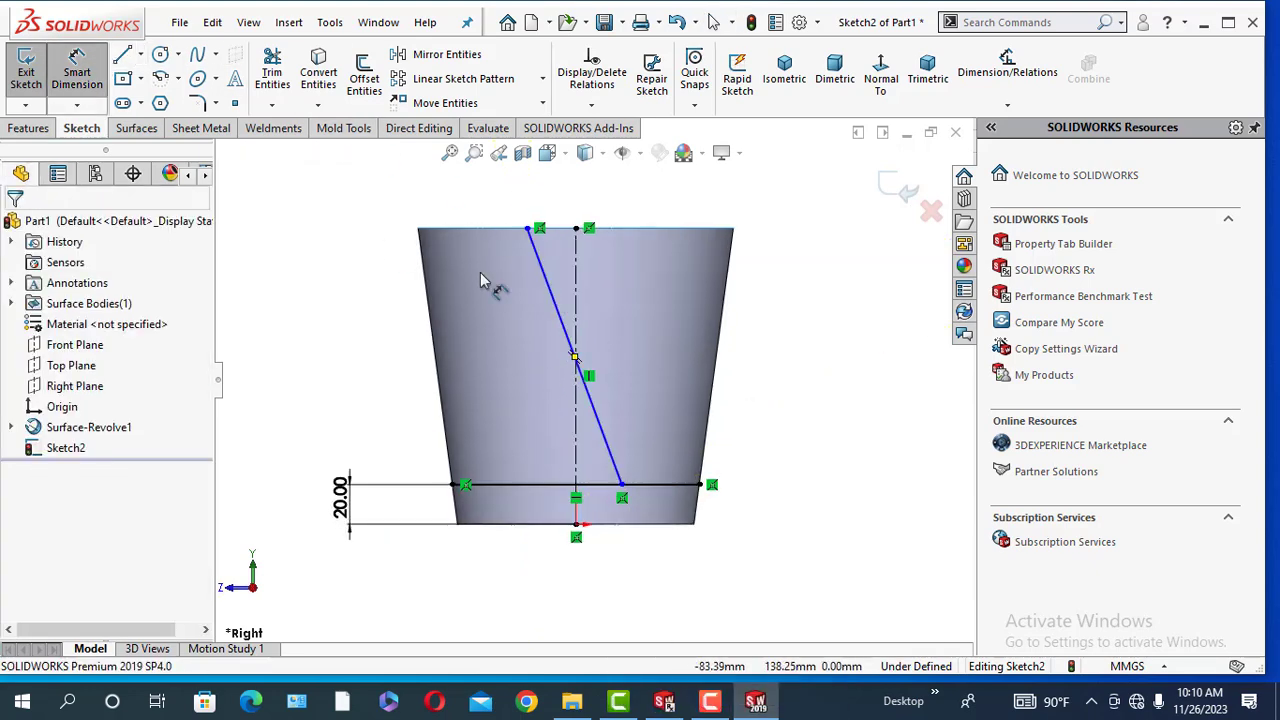
pyautogui.click(528, 229)
pyautogui.click(577, 230)
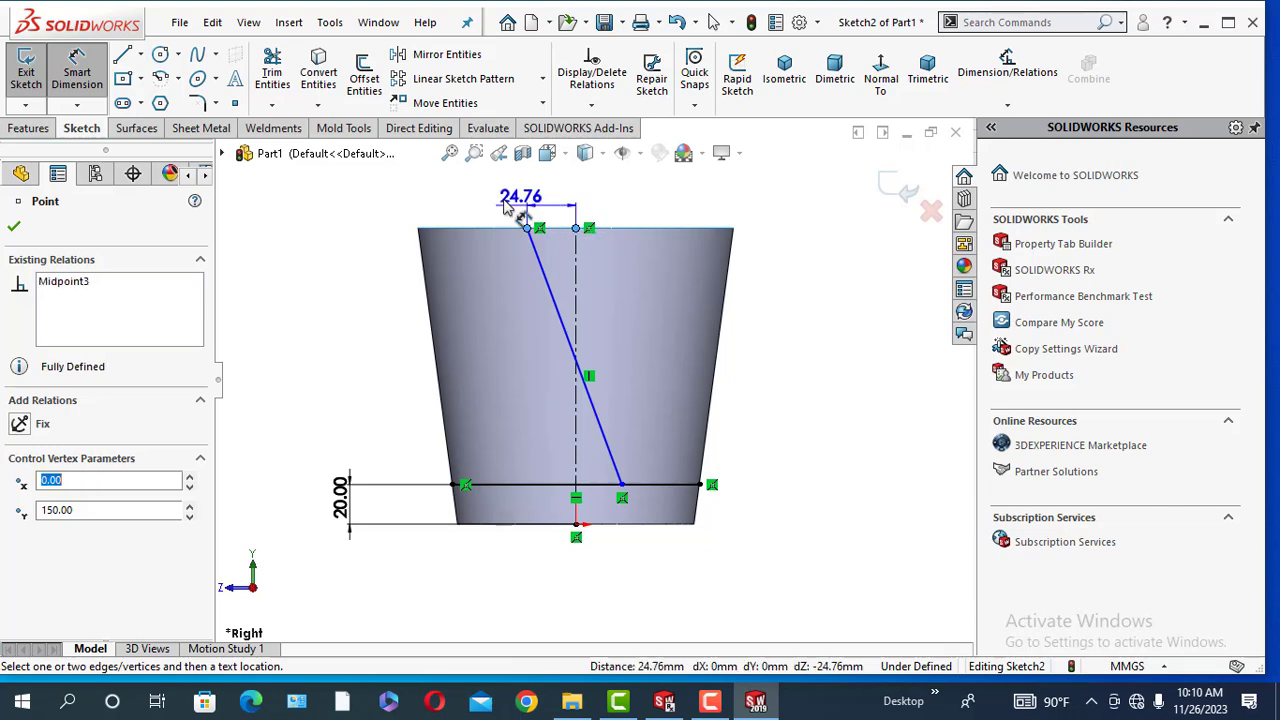
pyautogui.click(485, 198)
pyautogui.write('20')
pyautogui.press('Return')
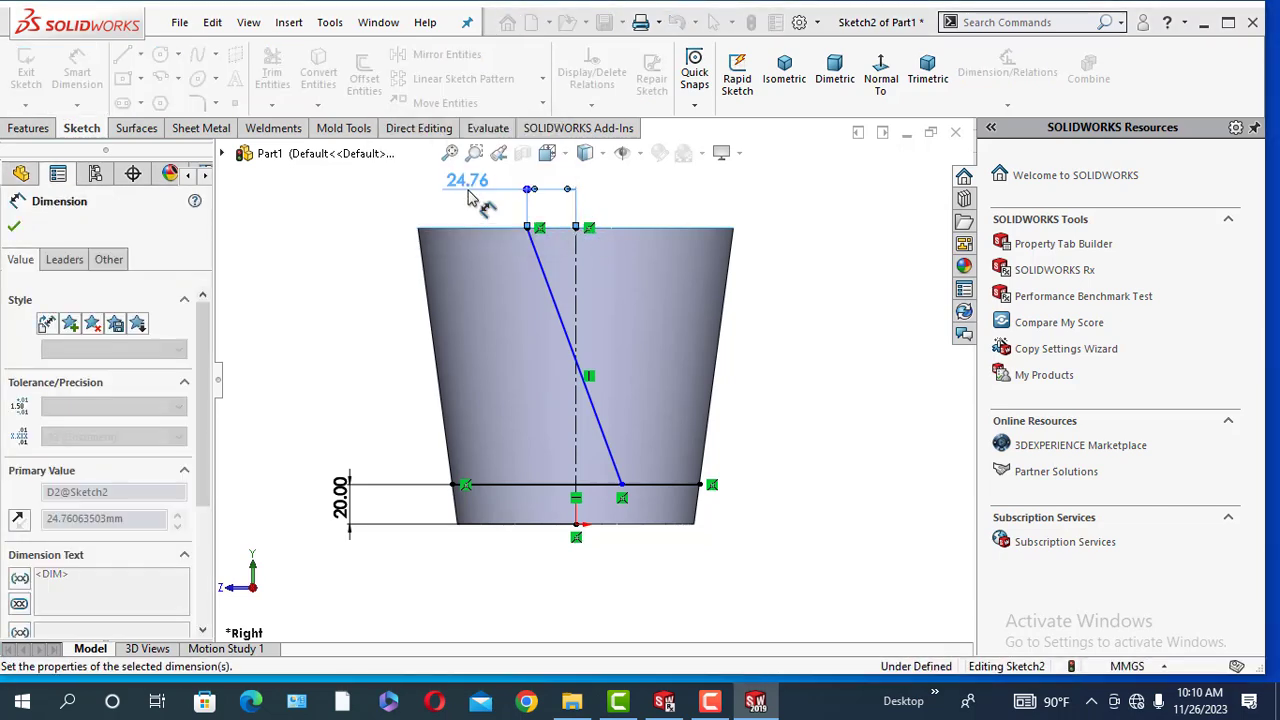
# Dimension the distance from the centerline to the slanted line's lower endpoint at 15 mm and exit the sketch.
pyautogui.click(577, 478)
pyautogui.click(622, 488)
pyautogui.click(620, 572)
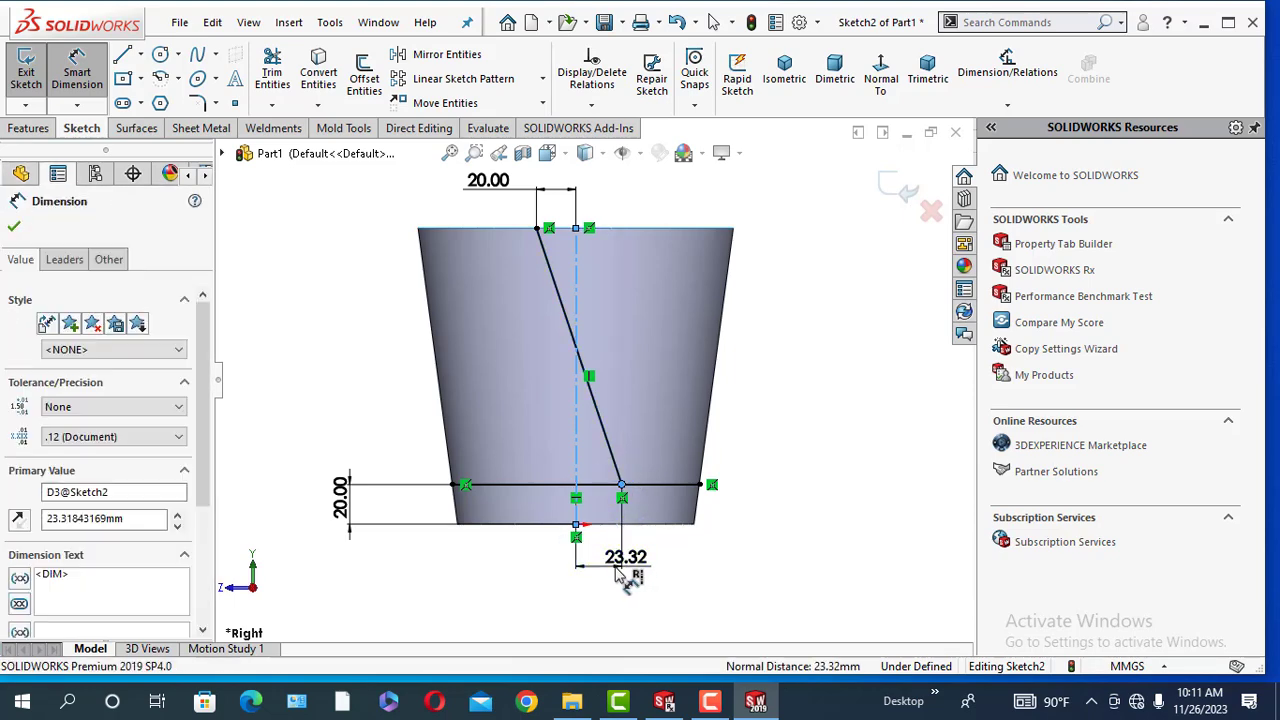
pyautogui.write('15')
pyautogui.press('Return')
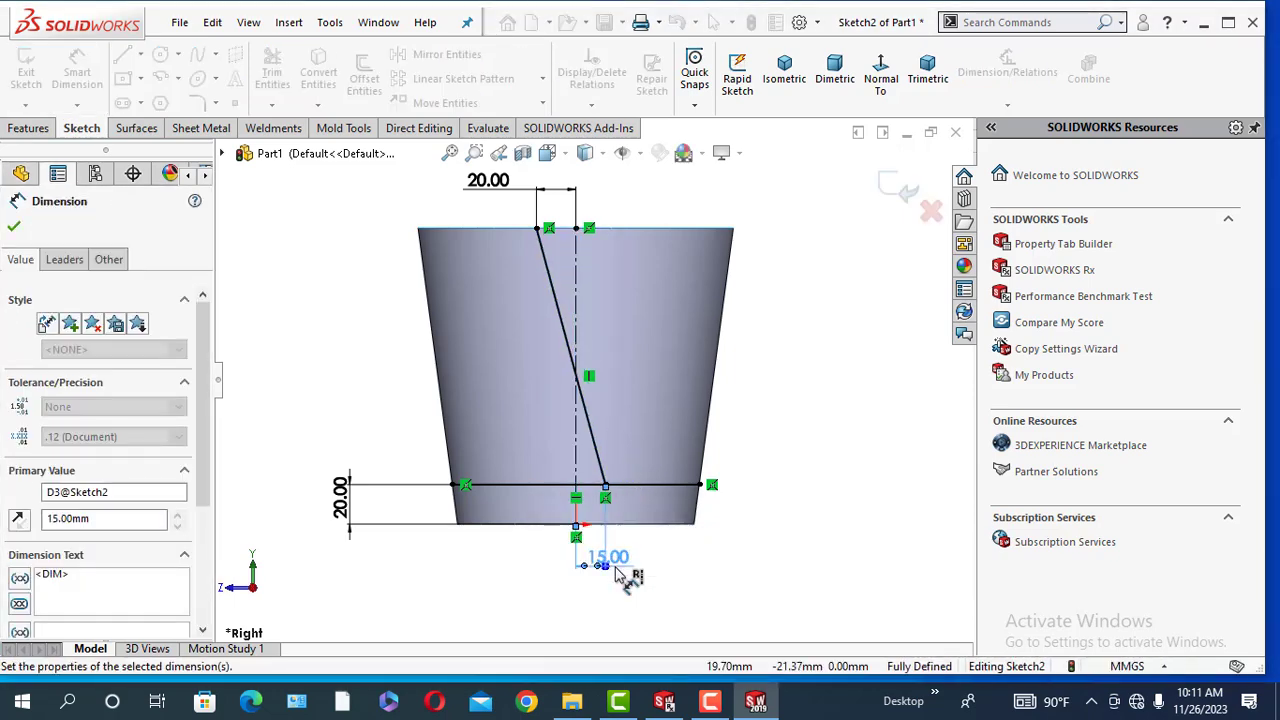
pyautogui.click(14, 228)
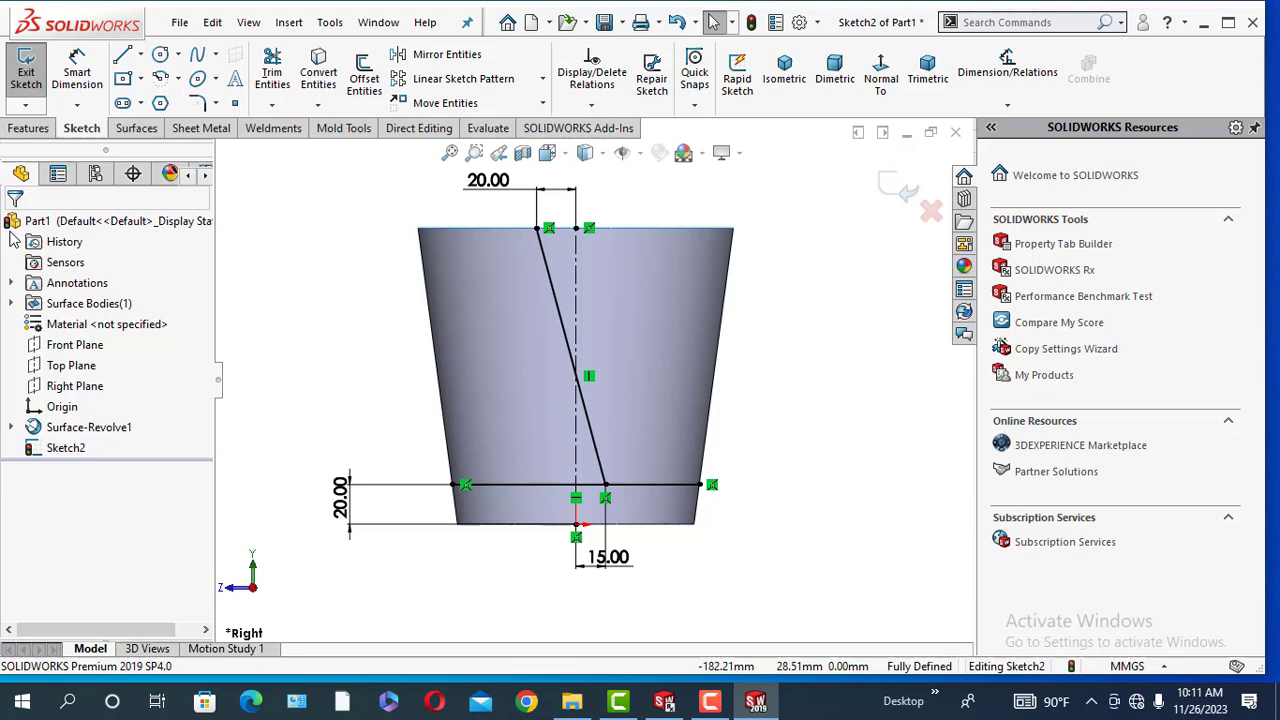
pyautogui.click(14, 62)
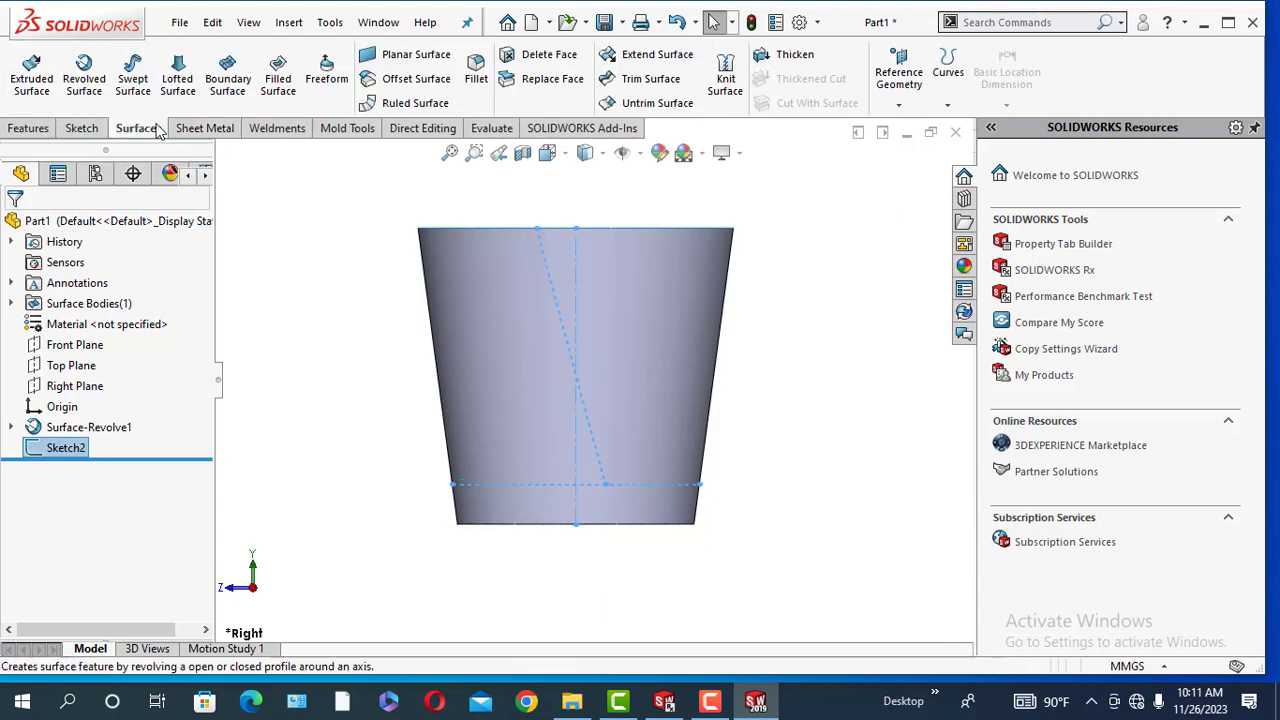
# Create a projection split line that projects Sketch2 onto the basket's tapered wall face.
pyautogui.click(948, 76)
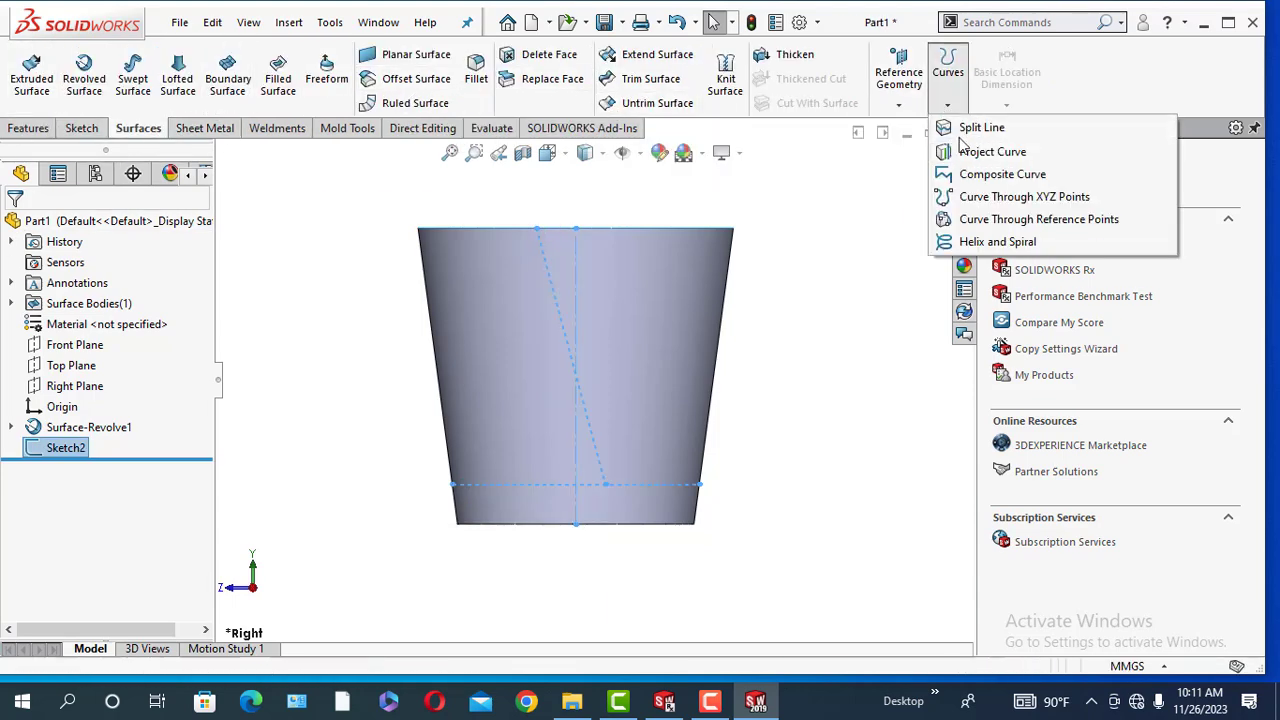
pyautogui.click(975, 129)
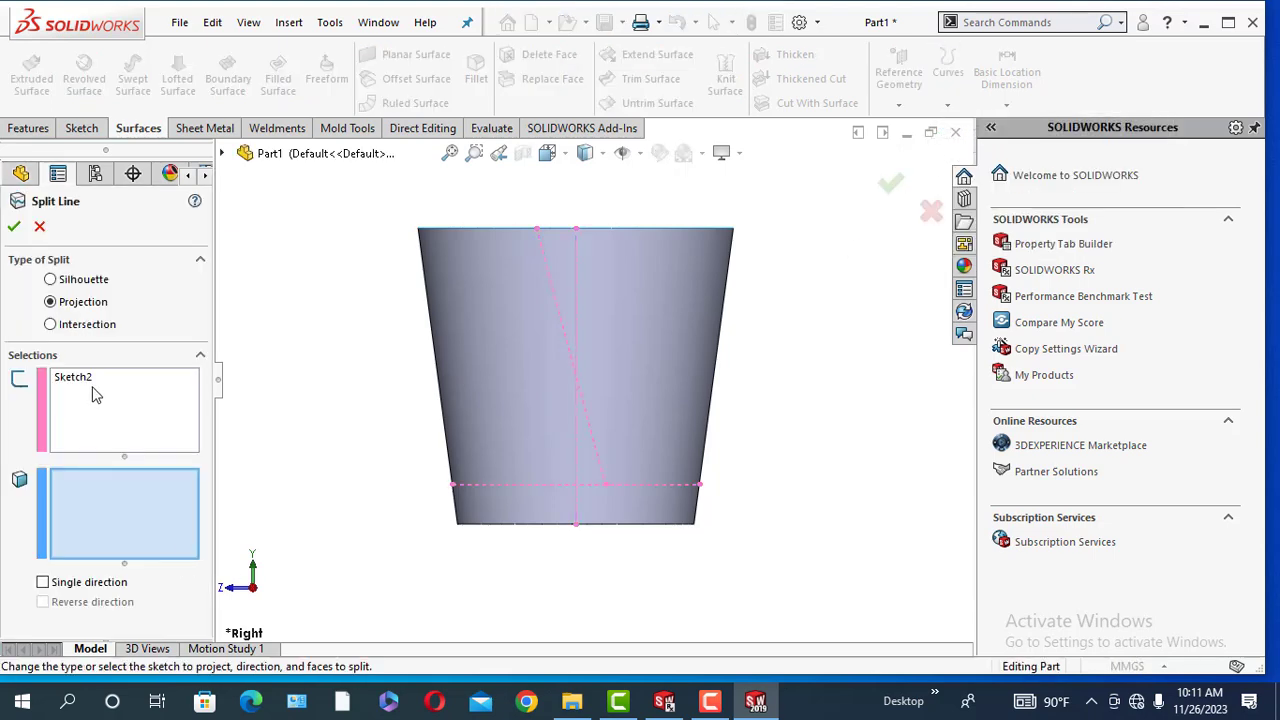
pyautogui.click(95, 395)
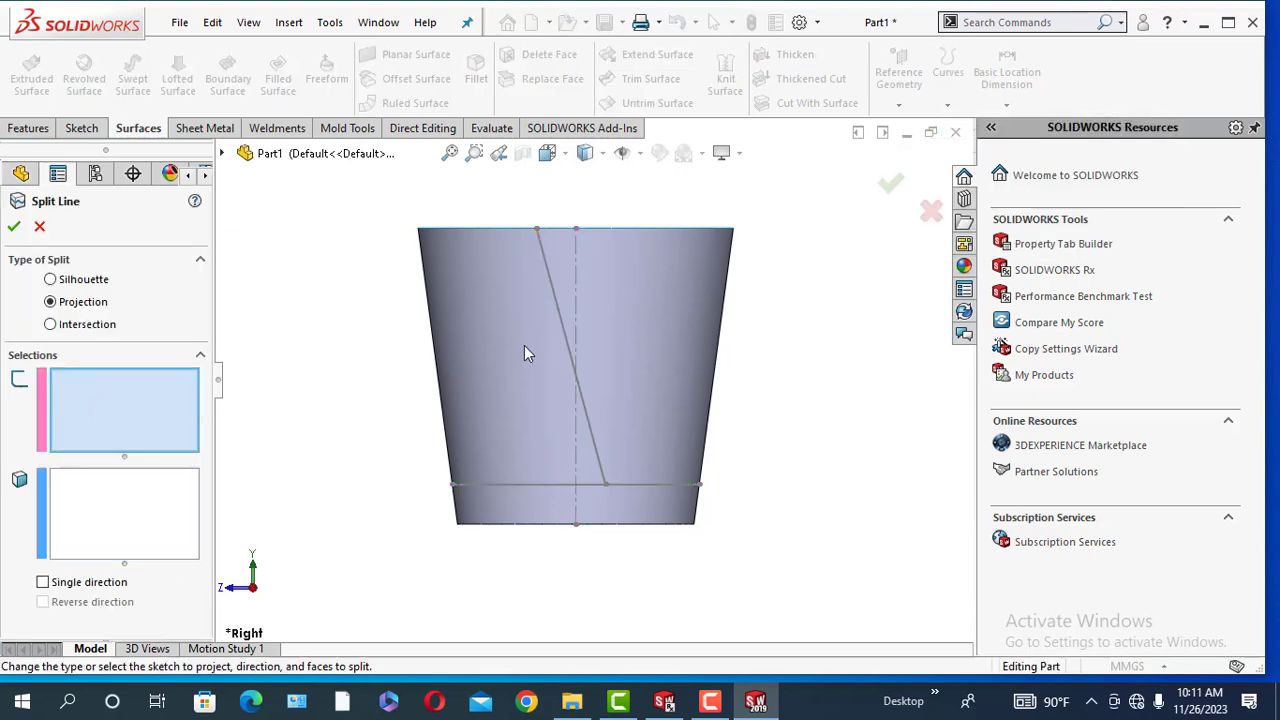
pyautogui.click(549, 279)
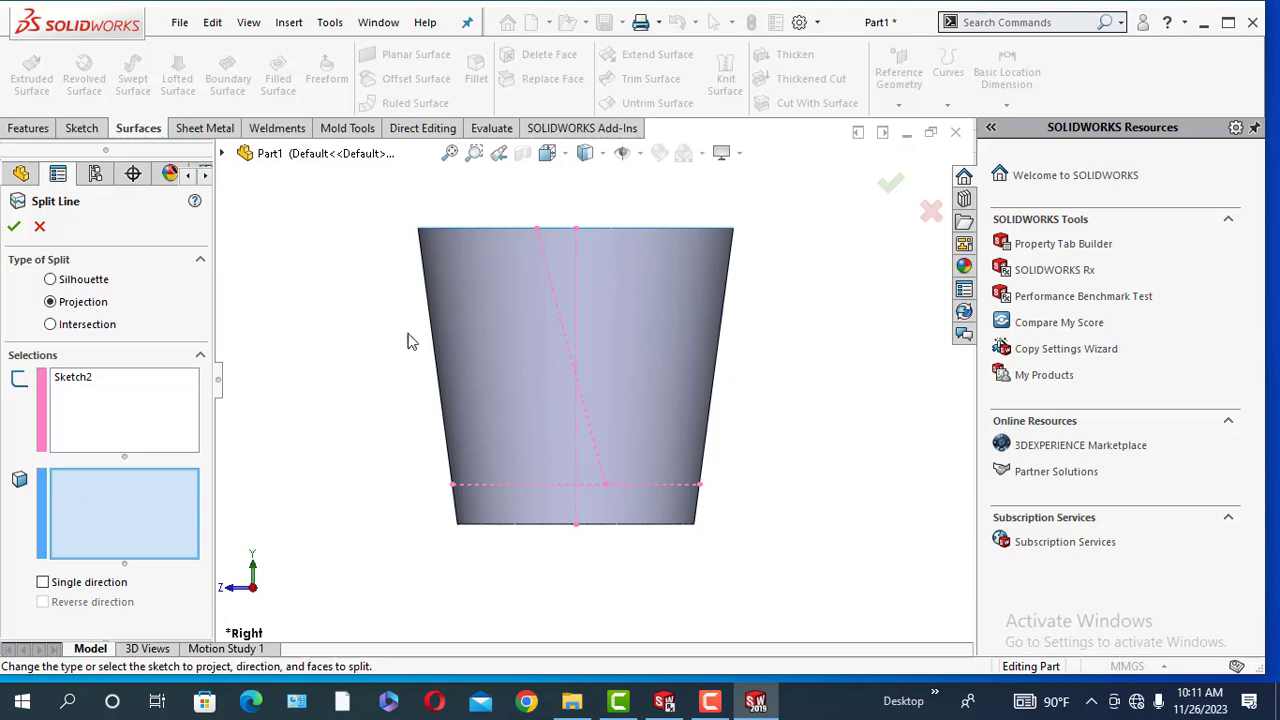
pyautogui.click(485, 340)
pyautogui.moveTo(700, 362); pyautogui.dragTo(711, 529, button='middle')
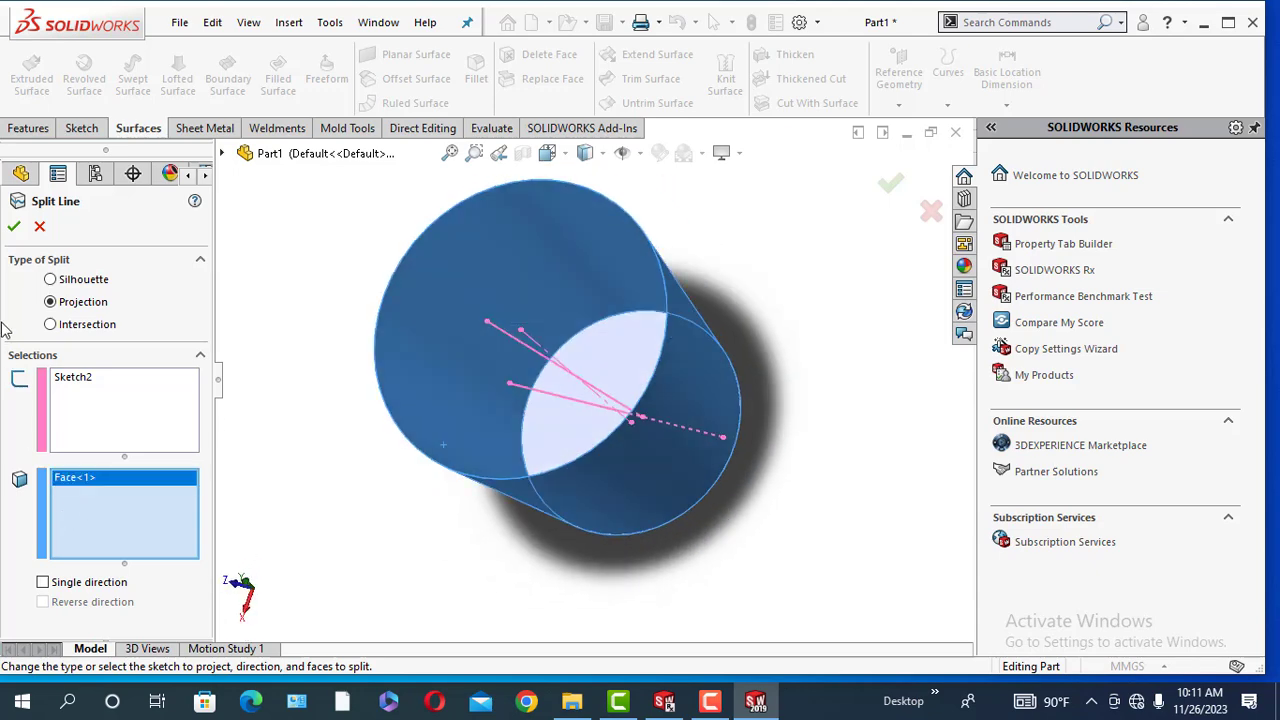
pyautogui.click(14, 226)
# Create an offset surface of the lower wall band and the bottom face with a distance of 0 mm.
pyautogui.moveTo(417, 405); pyautogui.dragTo(466, 180, button='middle')
pyautogui.click(377, 303)
pyautogui.moveTo(377, 310); pyautogui.dragTo(710, 505, button='middle')
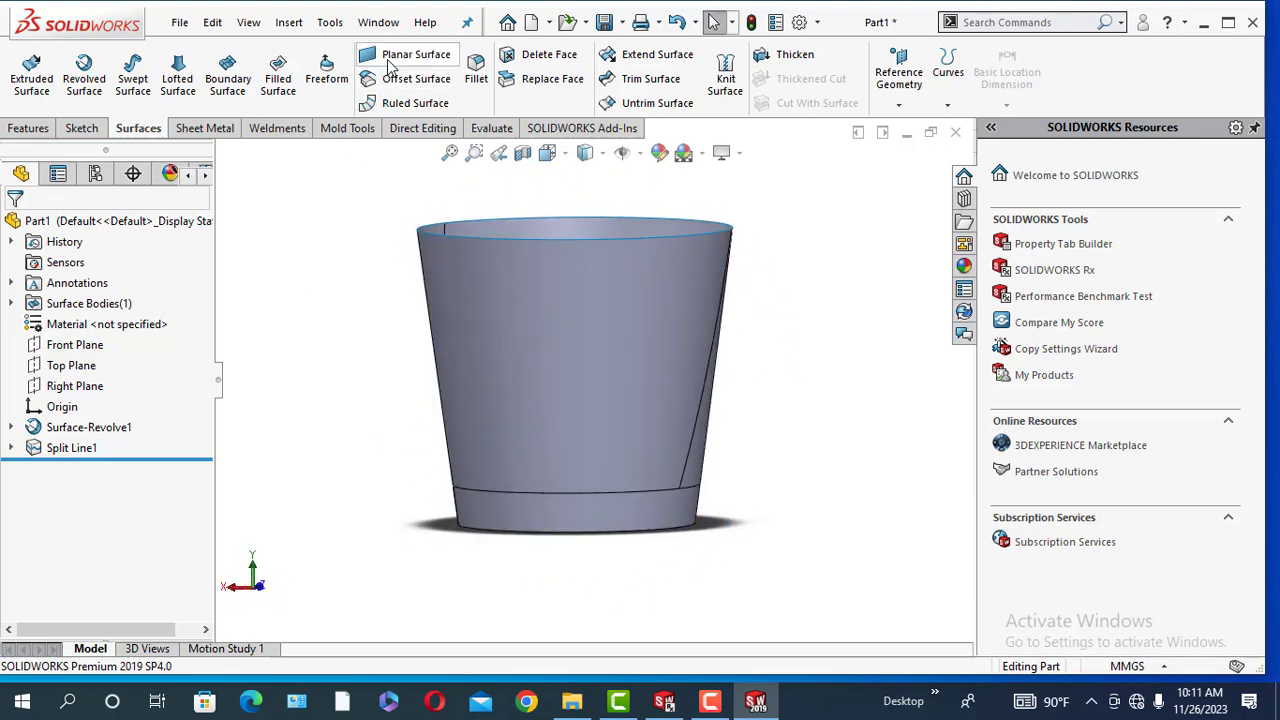
pyautogui.click(410, 79)
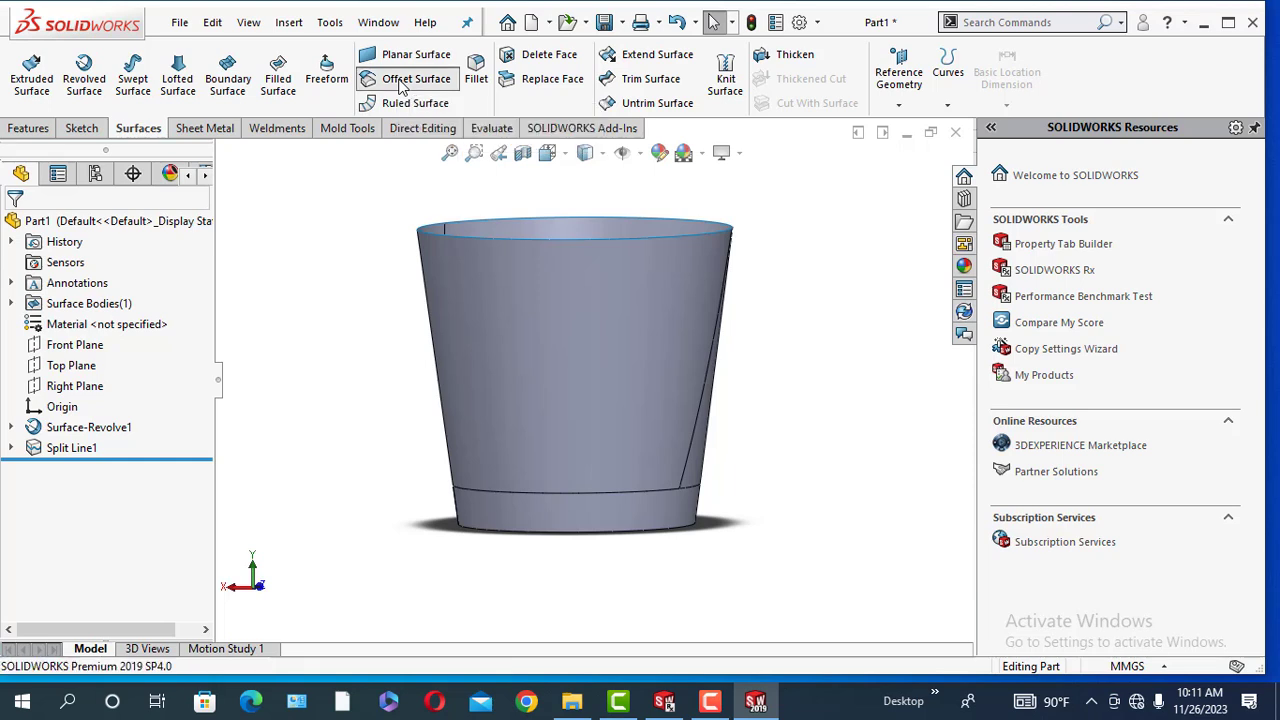
pyautogui.click(527, 530)
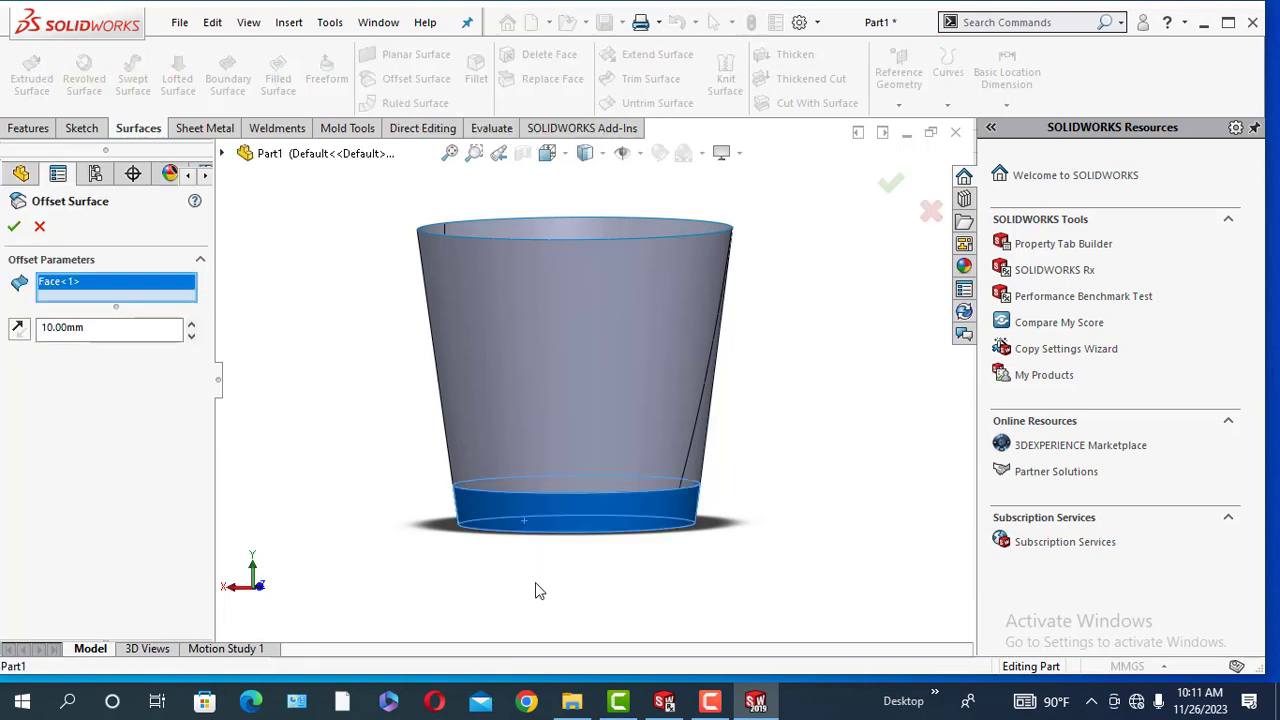
pyautogui.moveTo(535, 582); pyautogui.dragTo(536, 462, button='middle')
pyautogui.click(544, 484)
pyautogui.moveTo(346, 377); pyautogui.dragTo(340, 470, button='middle')
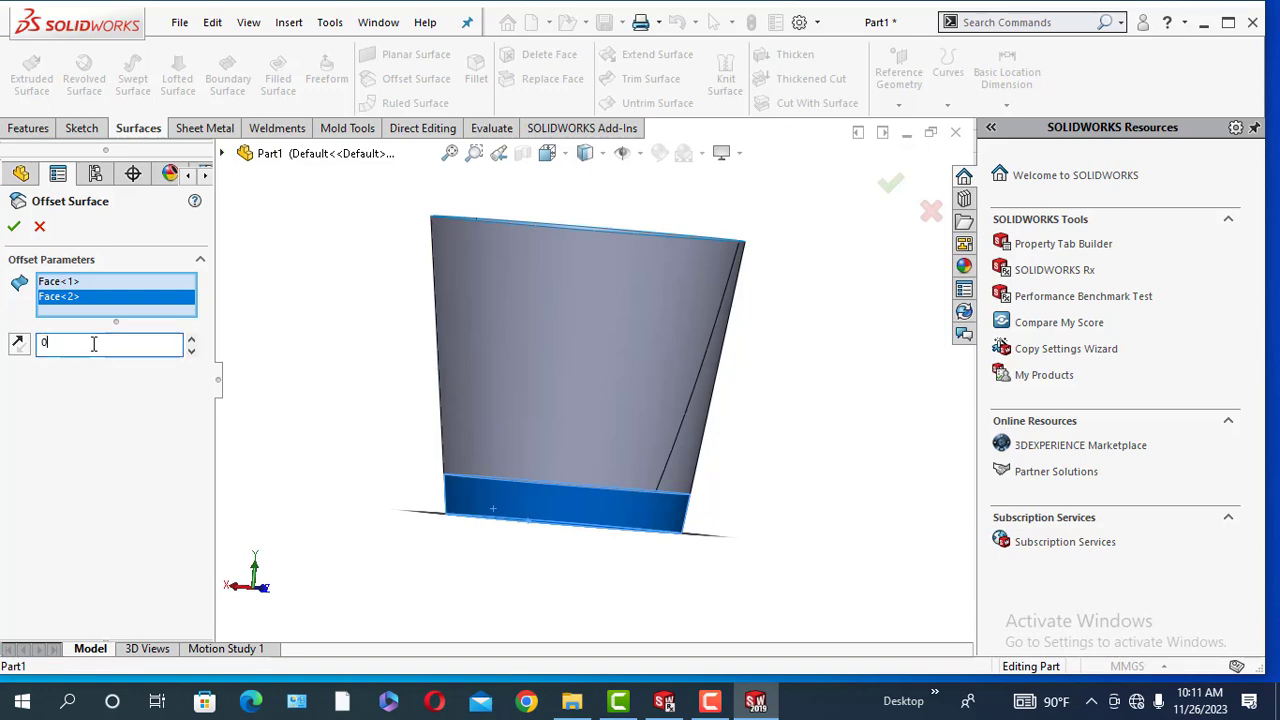
pyautogui.click(14, 228)
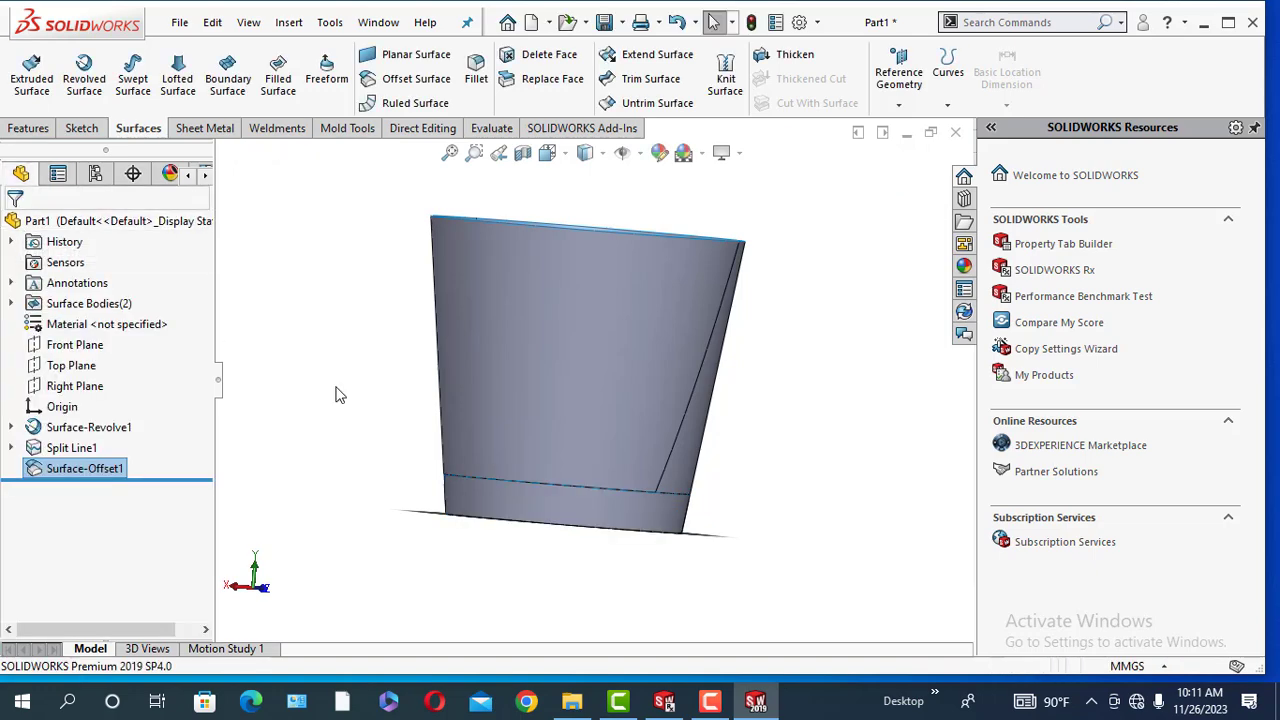
# Create a 3D sketch by converting the two slanted split-line edges on opposite sides of the basket wall, and exit the sketch.
pyautogui.moveTo(340, 392); pyautogui.dragTo(146, 188, button='middle')
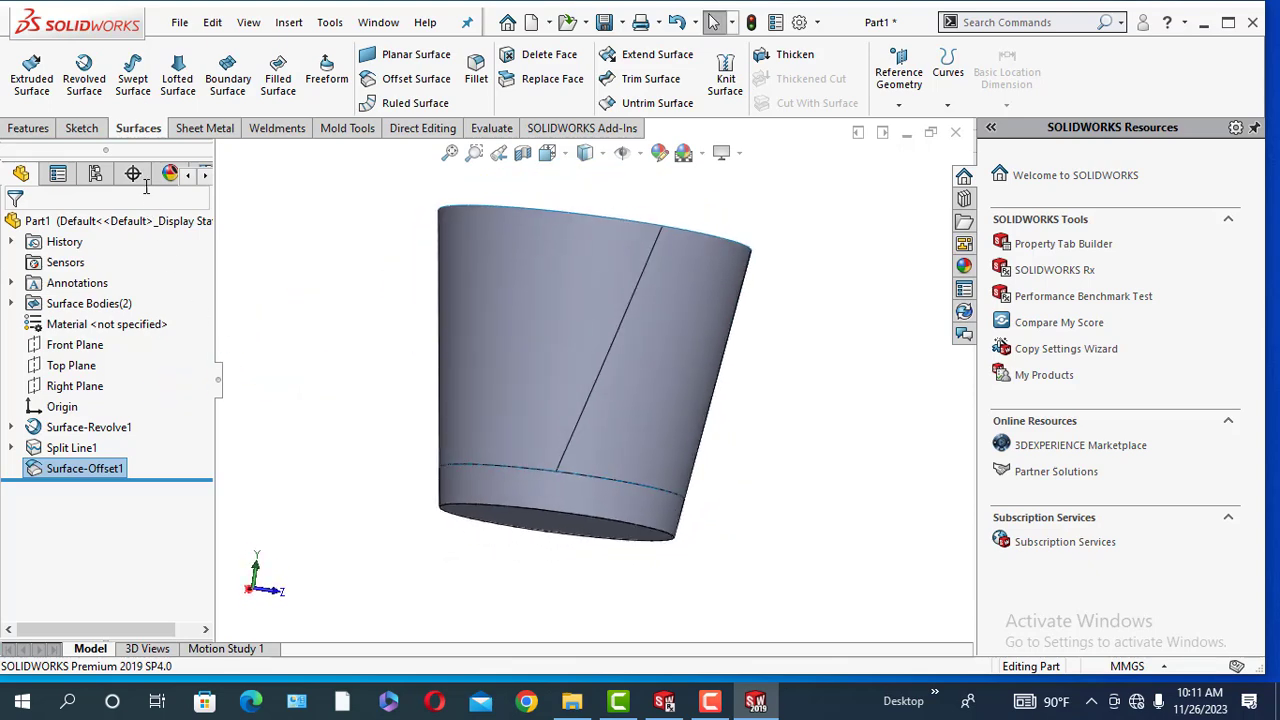
pyautogui.click(95, 128)
pyautogui.click(24, 104)
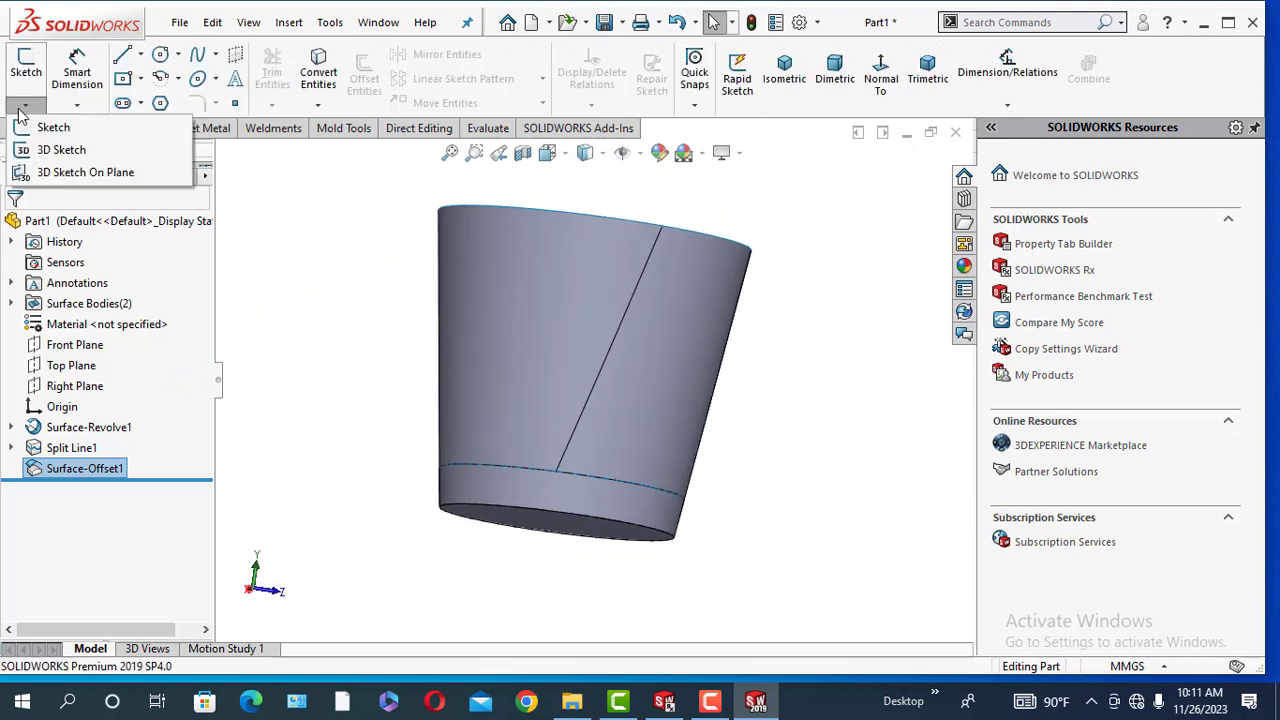
pyautogui.click(60, 150)
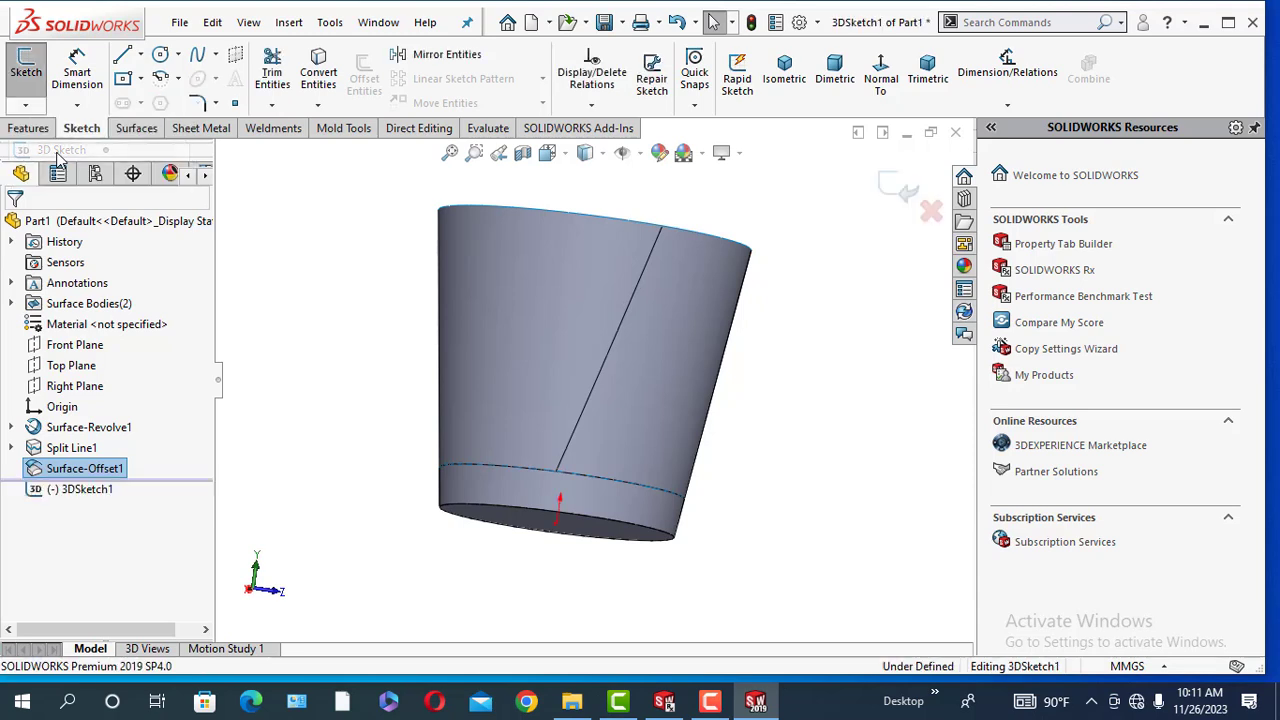
pyautogui.click(592, 392)
pyautogui.moveTo(497, 358); pyautogui.dragTo(507, 492, button='middle')
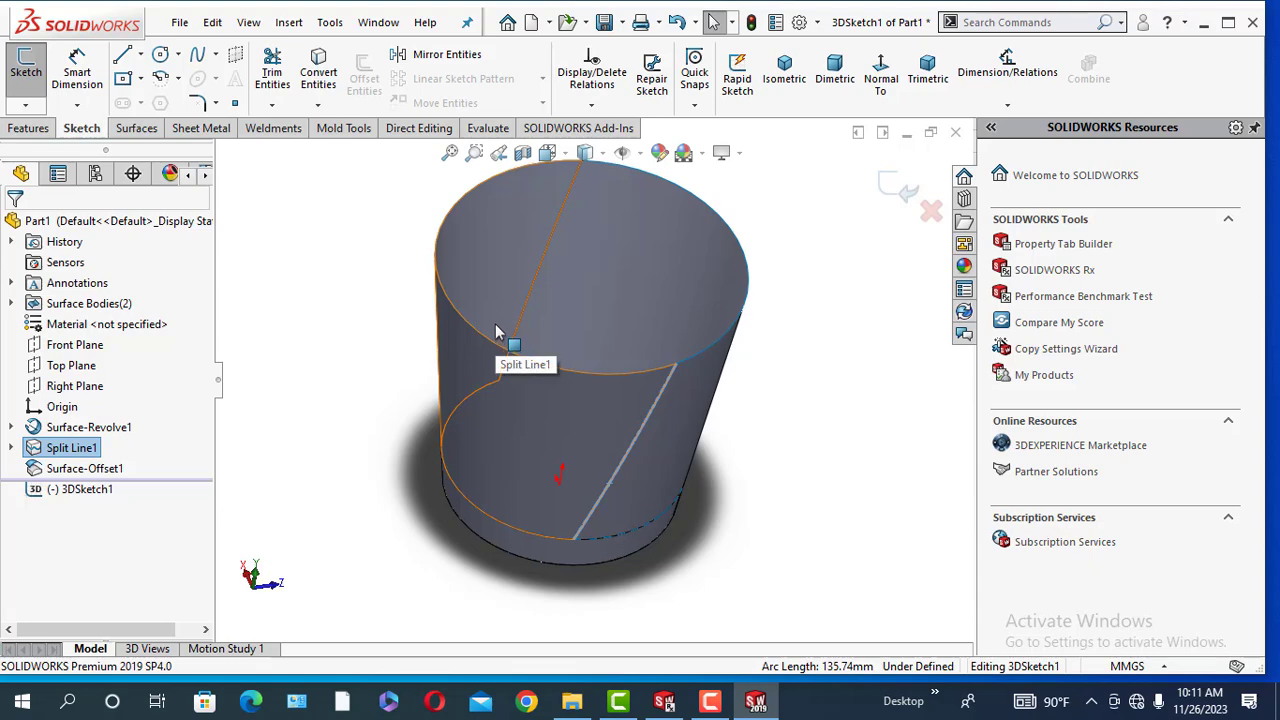
pyautogui.moveTo(497, 333); pyautogui.dragTo(546, 311, button='middle')
pyautogui.keyDown('ctrl'); pyautogui.click(535, 278); pyautogui.keyUp('ctrl')
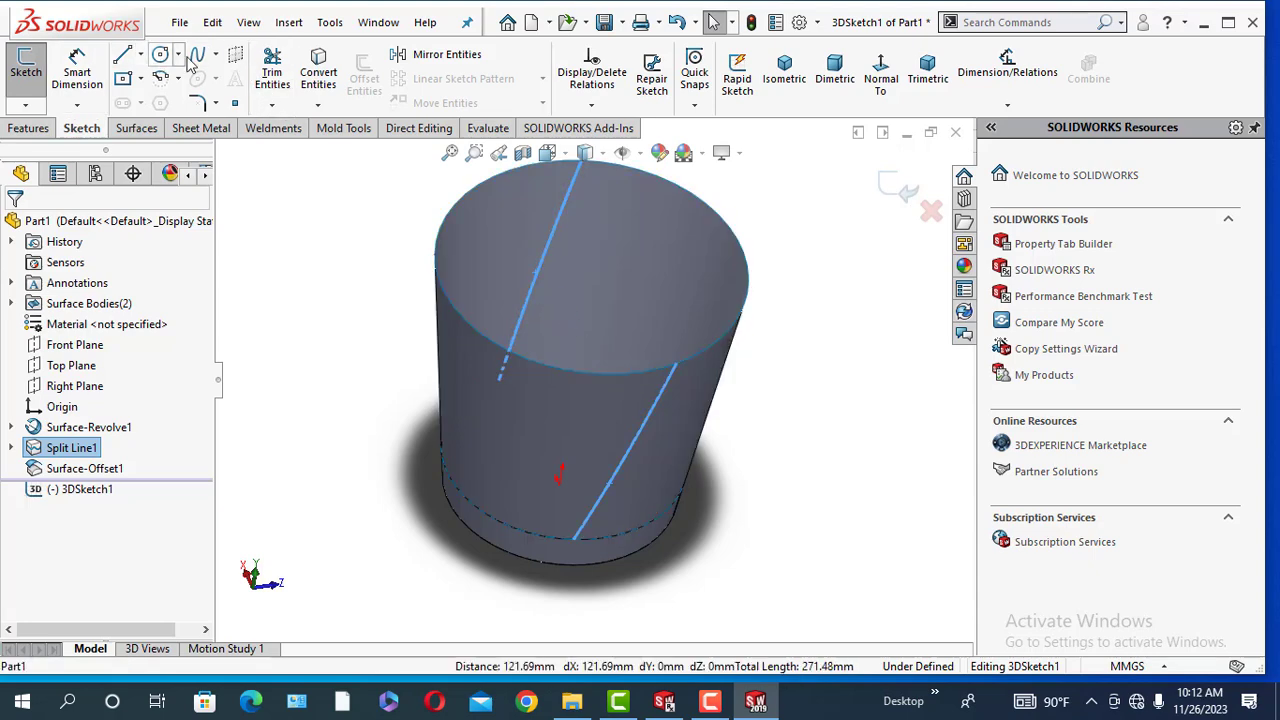
pyautogui.click(318, 72)
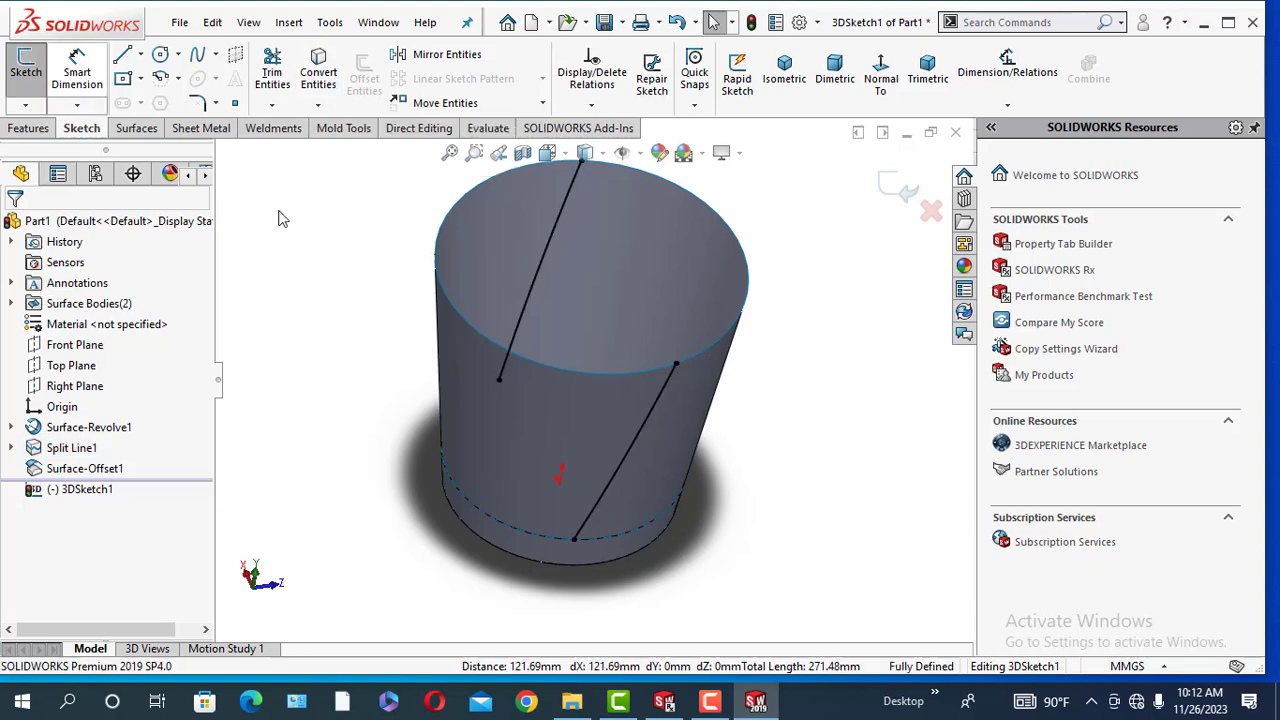
pyautogui.moveTo(593, 420)
pyautogui.mouseDown(button='middle')
pyautogui.moveTo(593, 378)
pyautogui.moveTo(529, 394)
pyautogui.moveTo(566, 392)
pyautogui.mouseUp(button='middle')
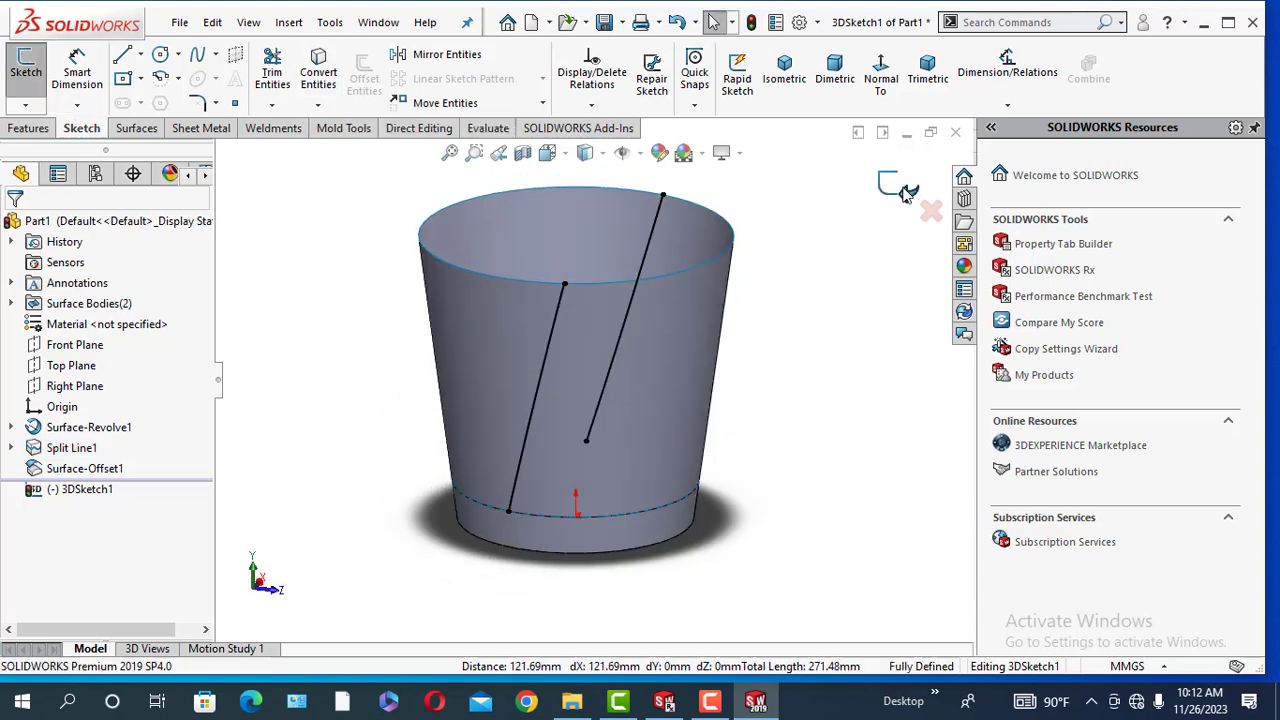
pyautogui.click(897, 189)
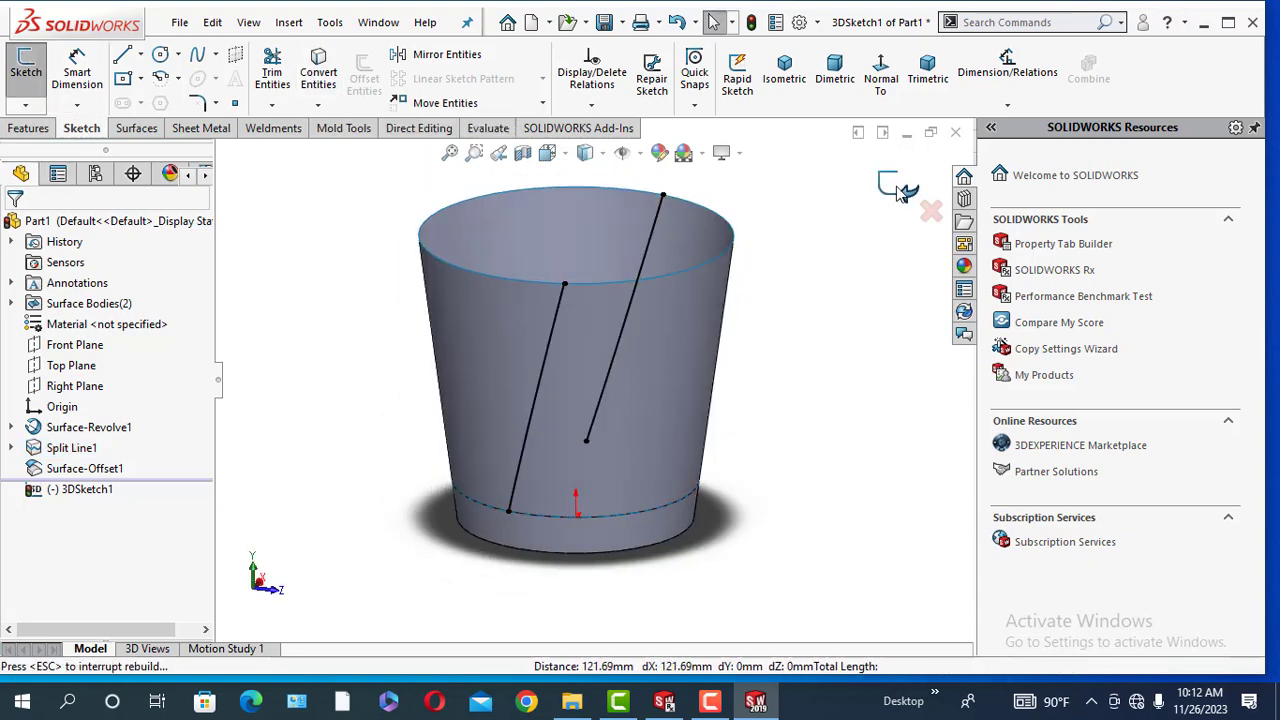
# Hide the surface body of the split basket wall, leaving the offset base surface and 3D sketch displayed.
pyautogui.rightClick(604, 423)
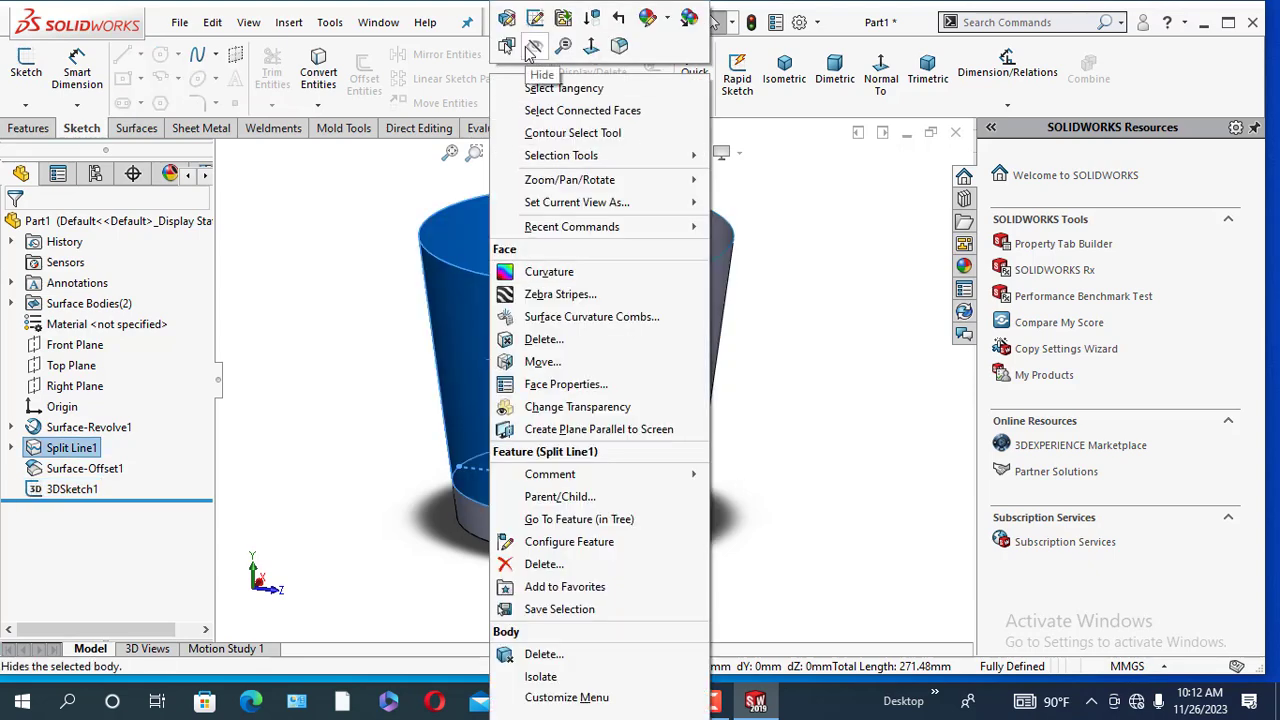
pyautogui.click(531, 47)
pyautogui.moveTo(806, 484)
pyautogui.mouseDown(button='middle')
pyautogui.moveTo(748, 457)
pyautogui.moveTo(536, 567)
pyautogui.moveTo(584, 651)
pyautogui.mouseUp(button='middle')
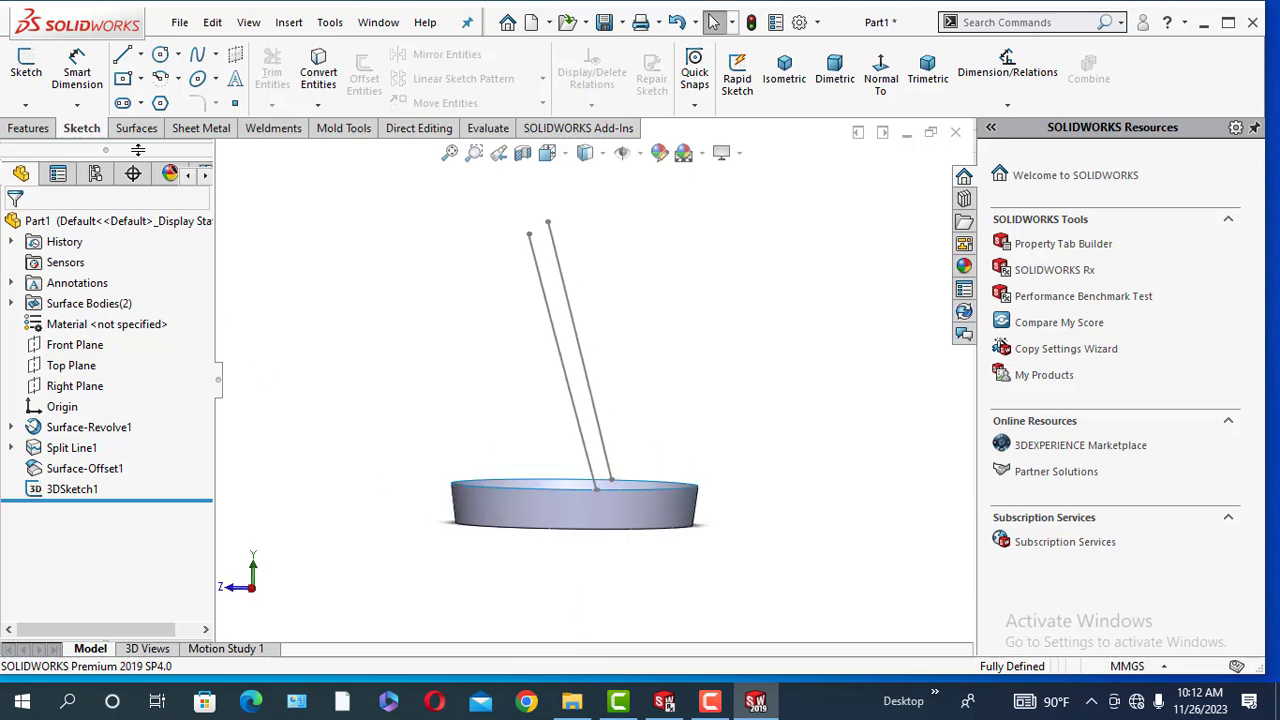
# Sweep a solid 5 mm circular profile along one slanted line of the 3D sketch, picked as an open loop.
pyautogui.click(30, 130)
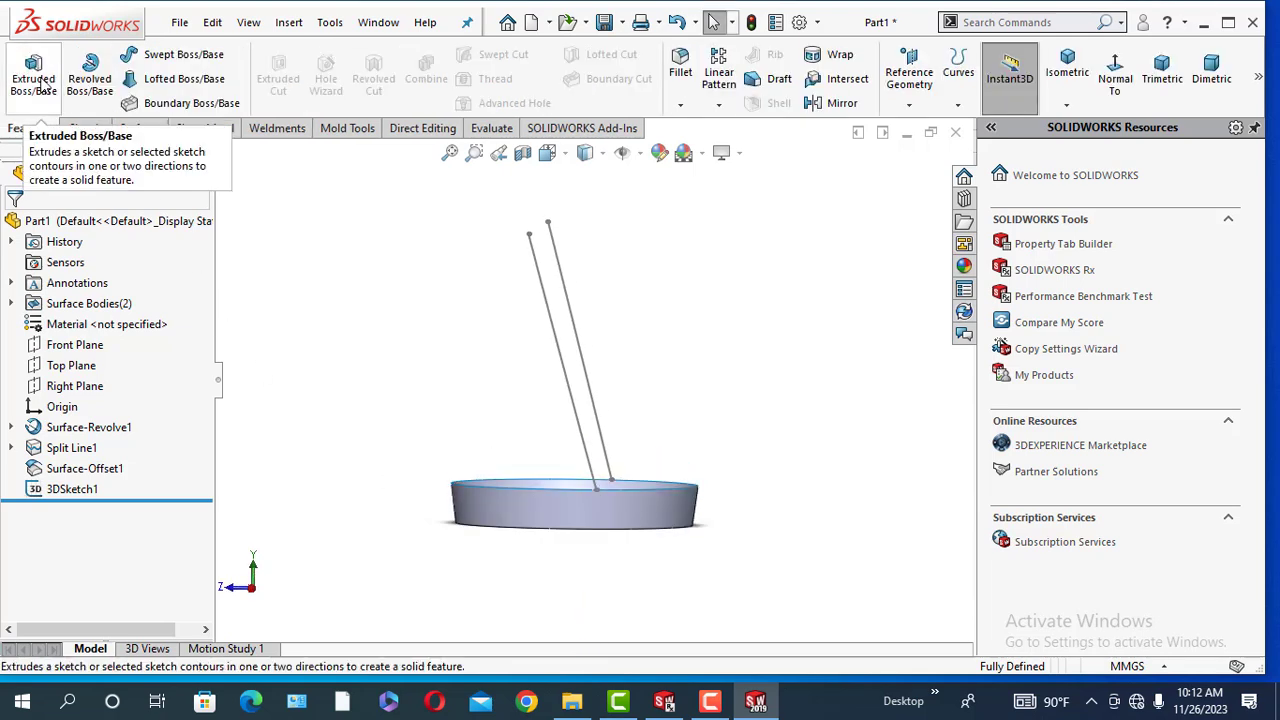
pyautogui.click(153, 57)
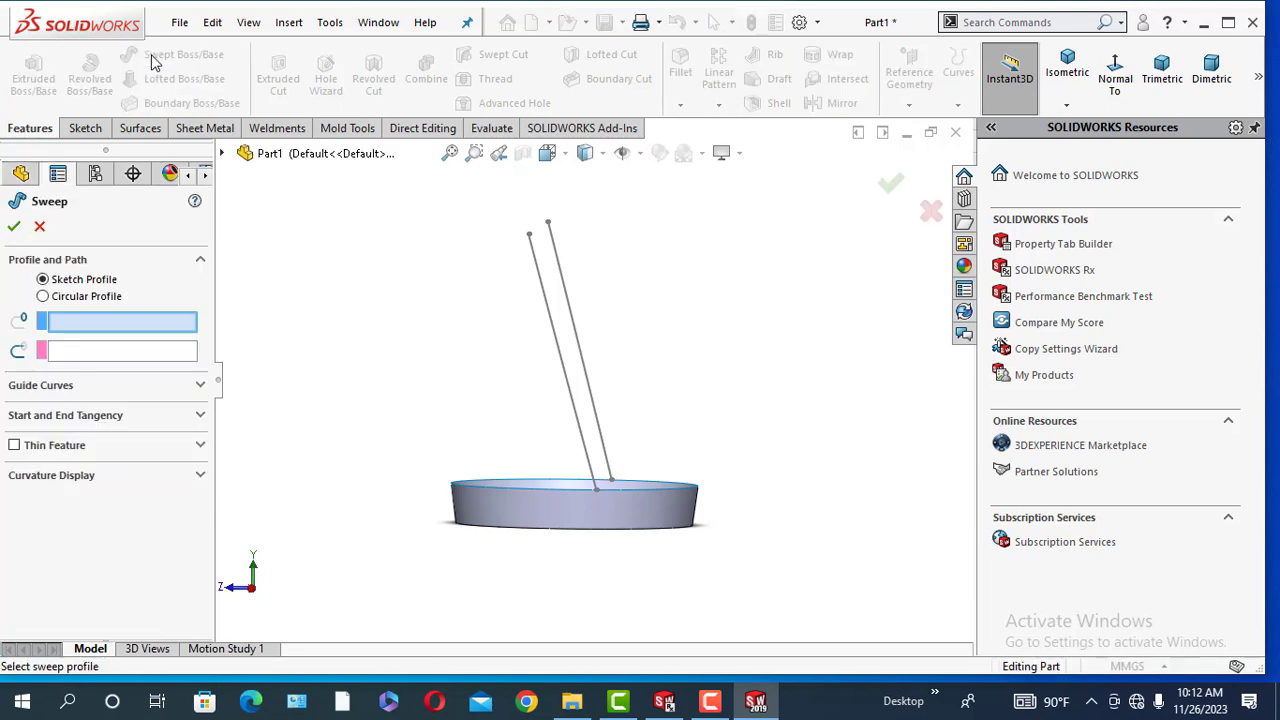
pyautogui.click(43, 297)
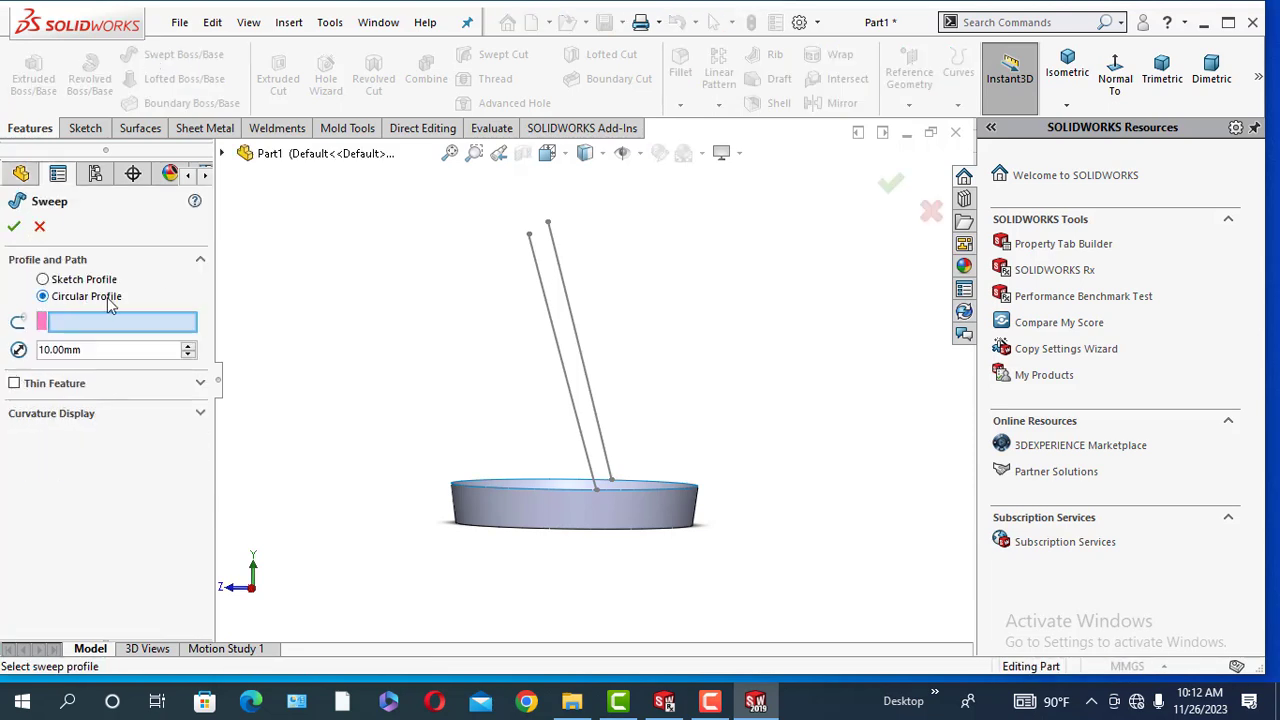
pyautogui.write('5')
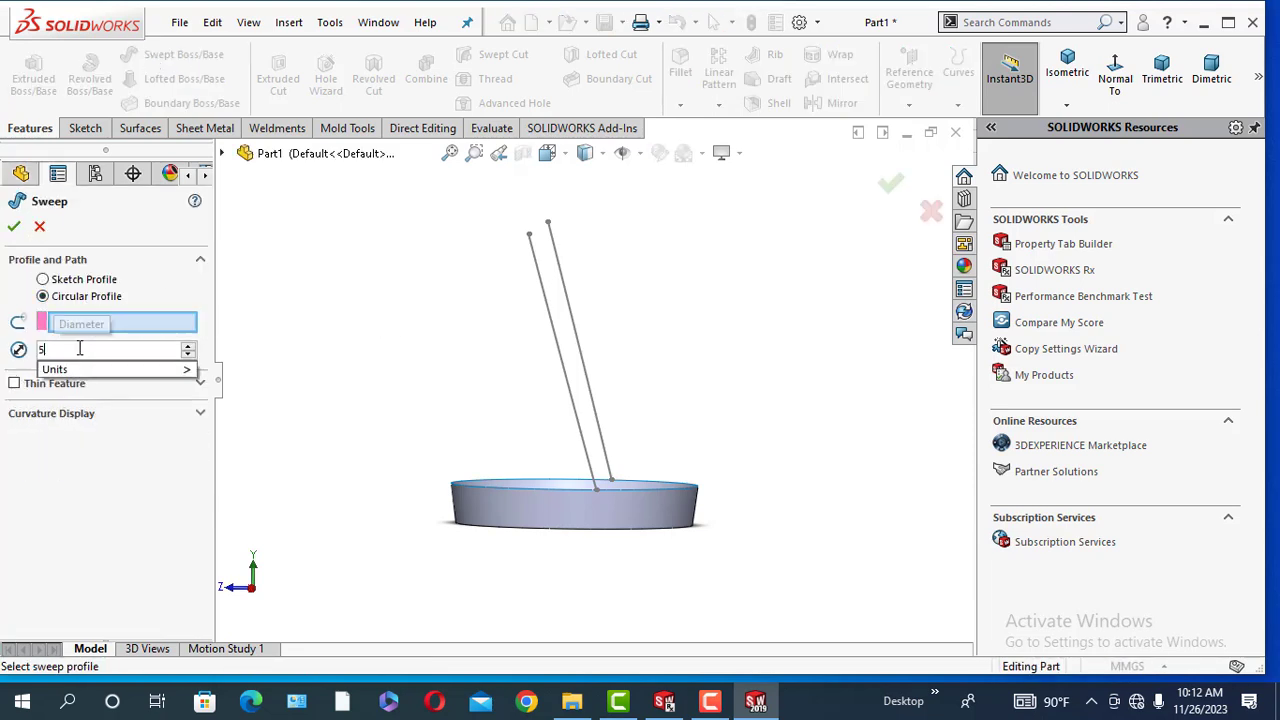
pyautogui.press('Return')
pyautogui.rightClick(165, 325)
pyautogui.click(200, 356)
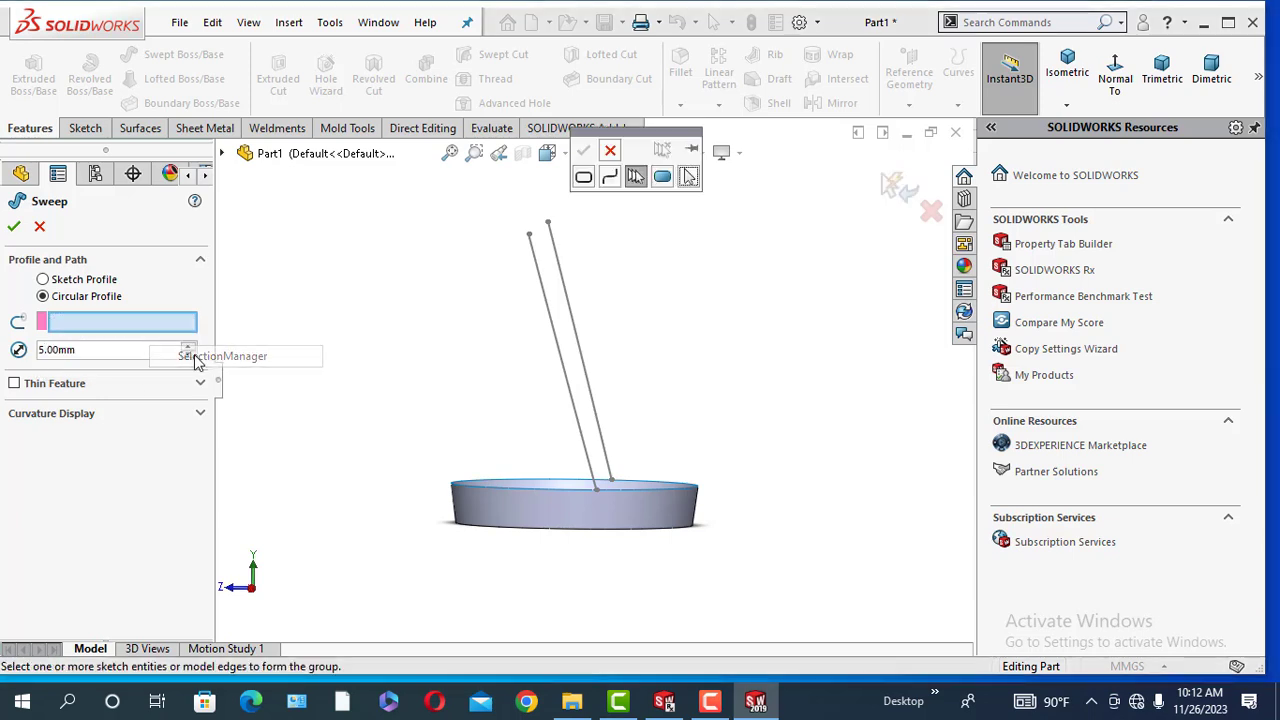
pyautogui.click(611, 180)
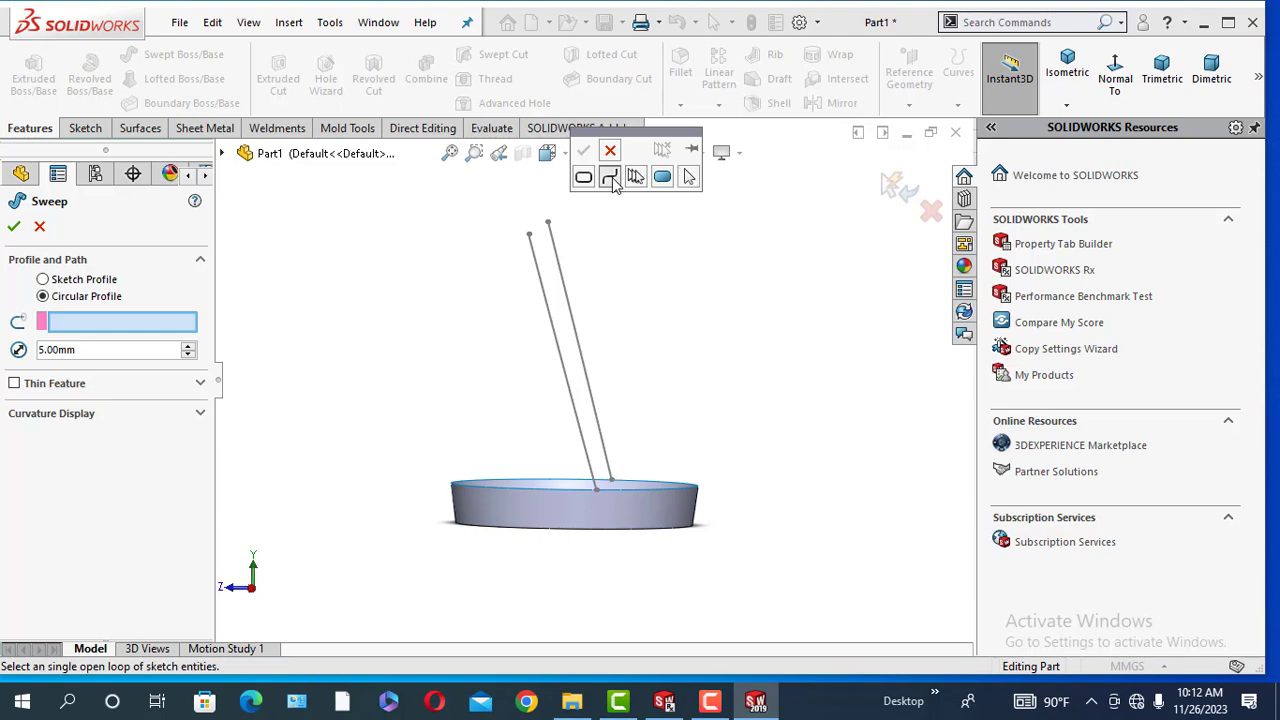
pyautogui.click(561, 352)
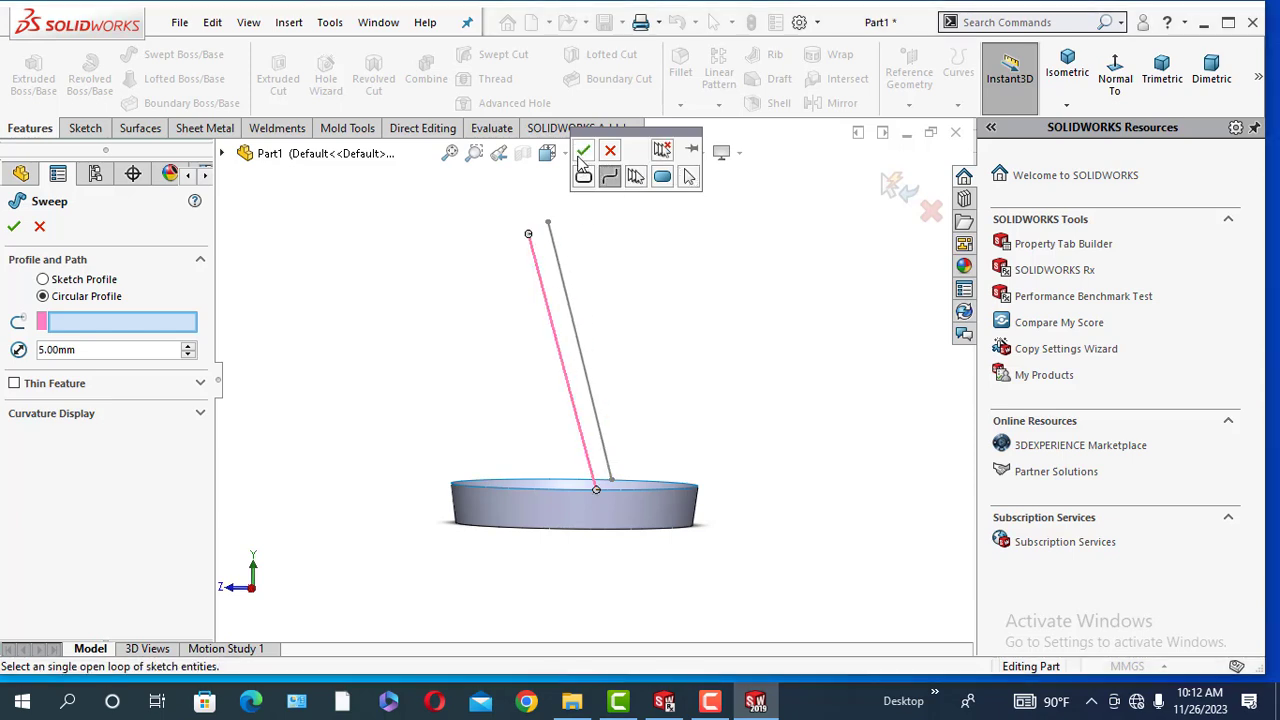
pyautogui.click(583, 151)
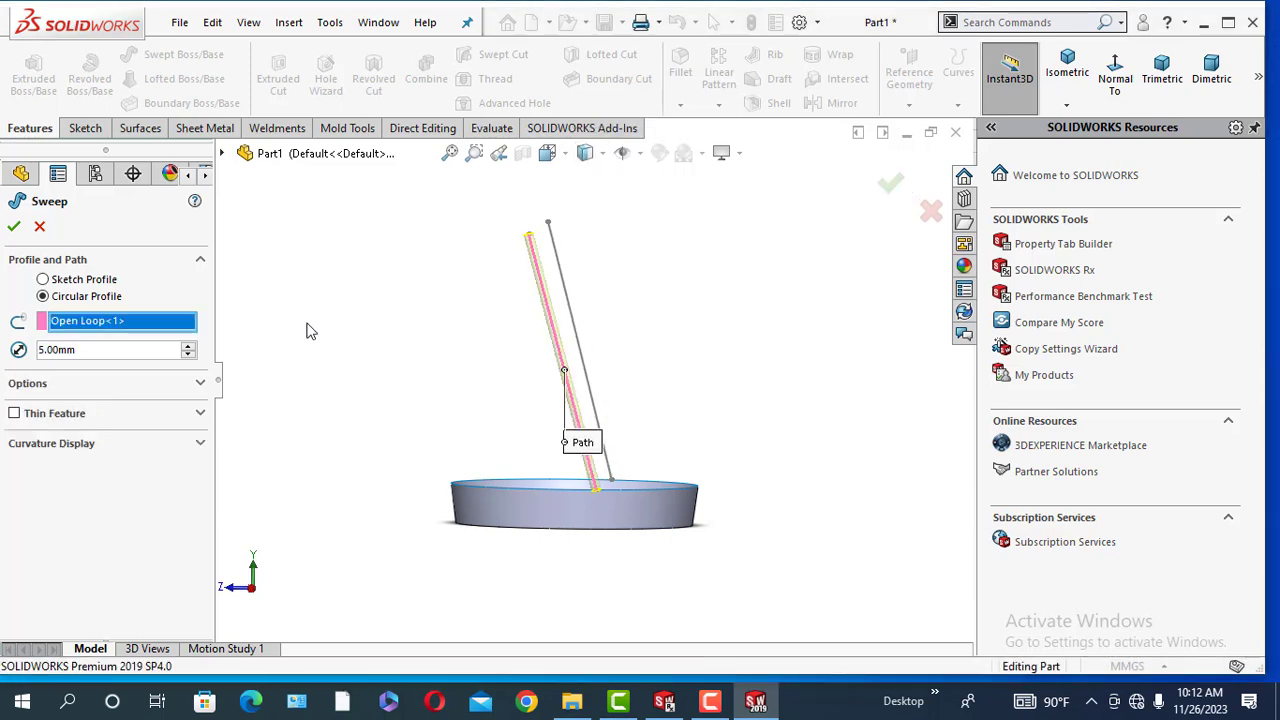
pyautogui.click(14, 226)
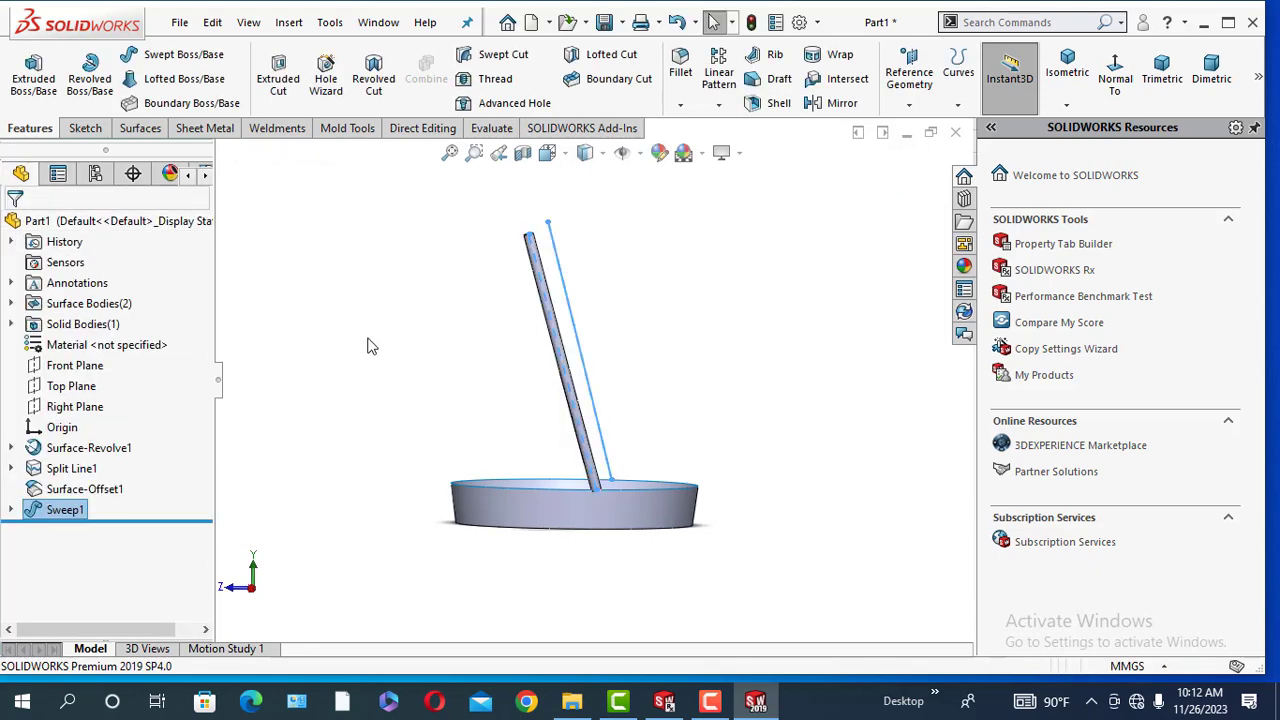
# Show the 3D sketch absorbed by the first sweep.
pyautogui.moveTo(391, 331); pyautogui.dragTo(193, 470, button='middle')
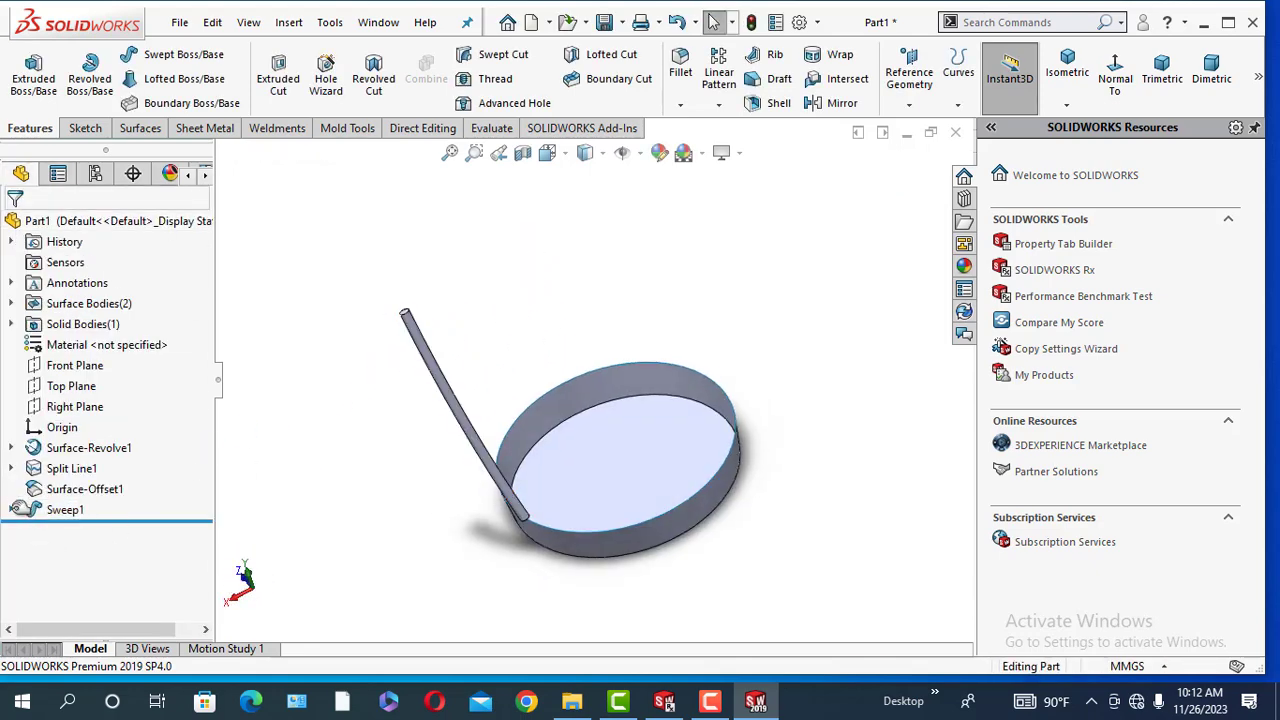
pyautogui.click(12, 509)
pyautogui.click(74, 528)
pyautogui.click(84, 497)
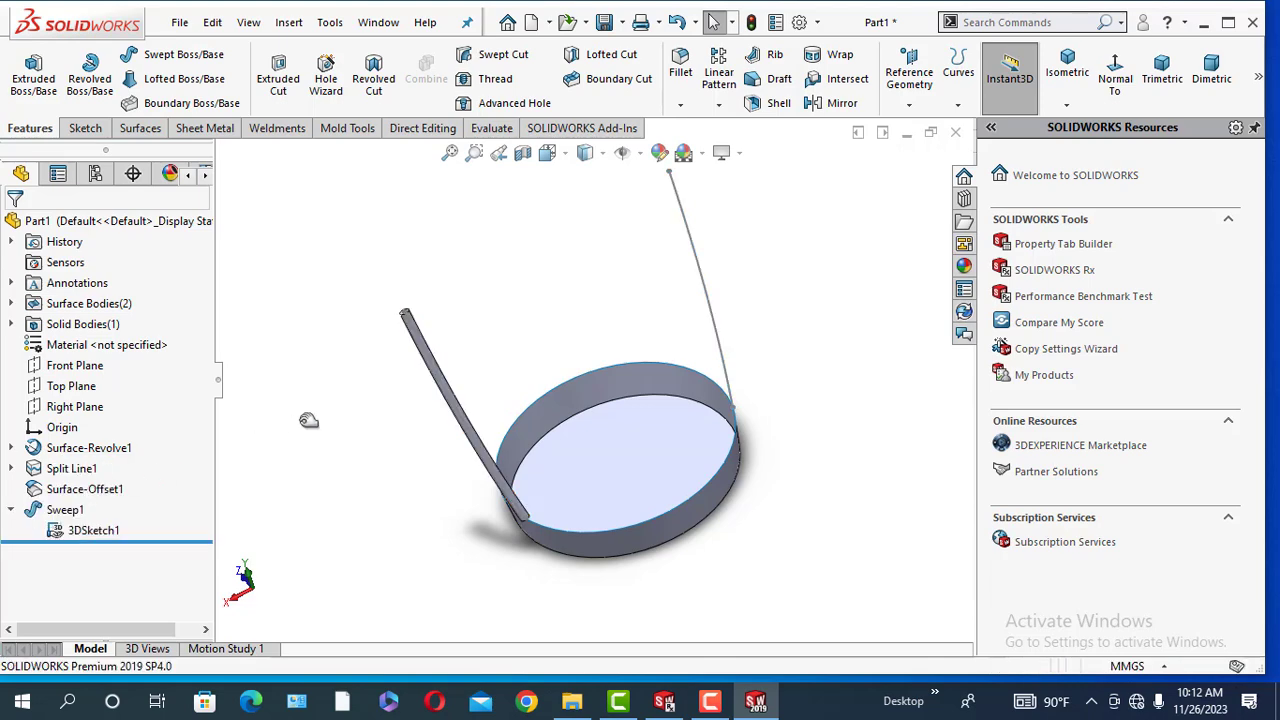
# Sweep a second solid 5 mm circular profile along the remaining line of the 3D sketch, picked as an open loop.
pyautogui.moveTo(308, 420); pyautogui.dragTo(348, 423, button='middle')
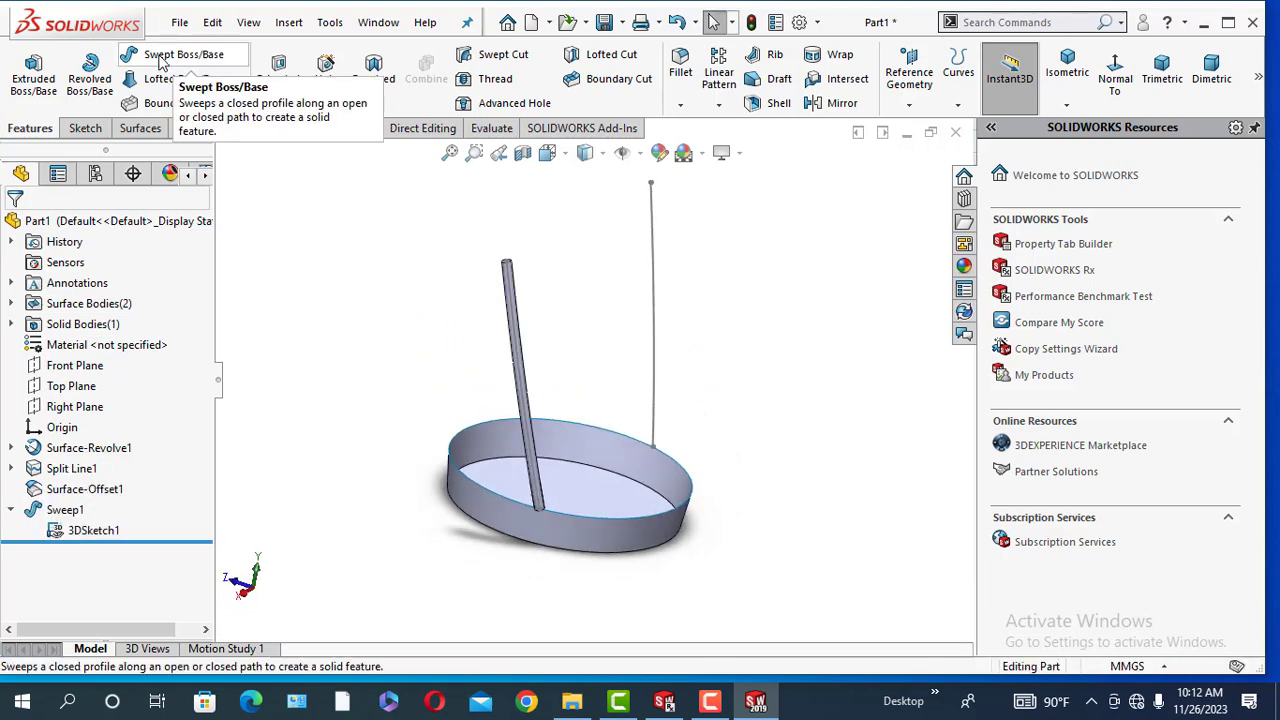
pyautogui.click(161, 58)
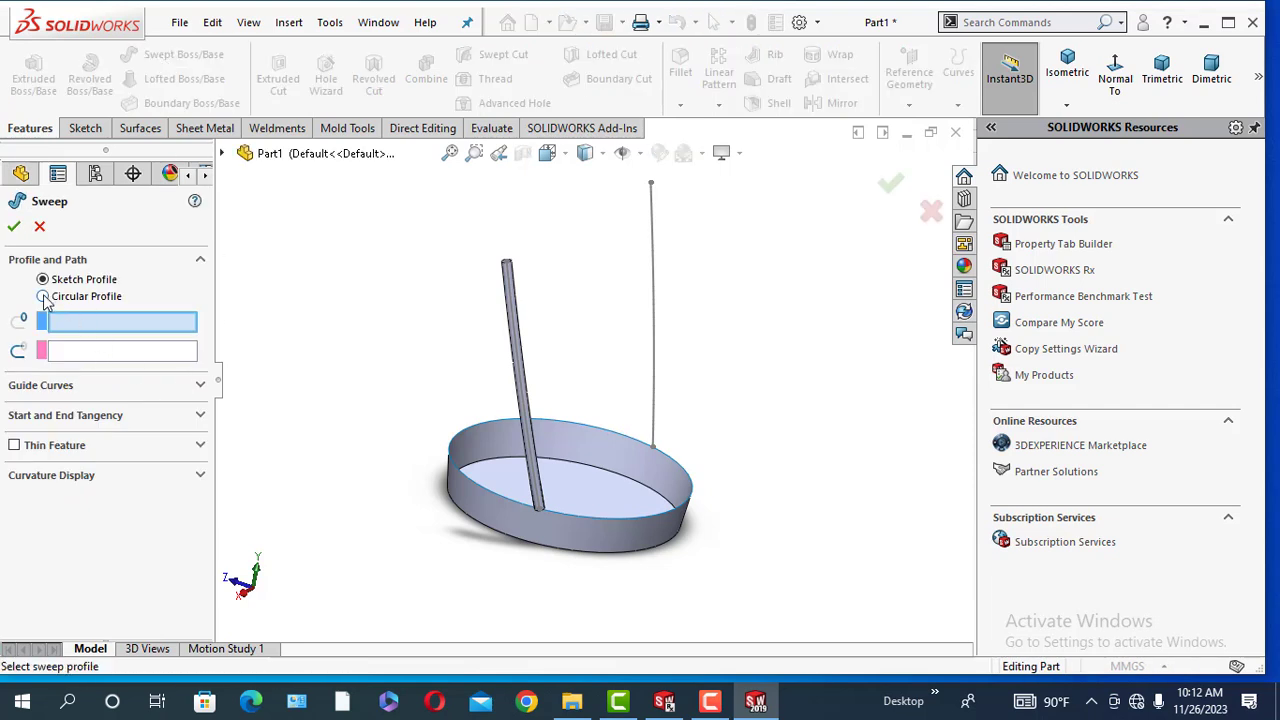
pyautogui.click(43, 297)
pyautogui.write('5')
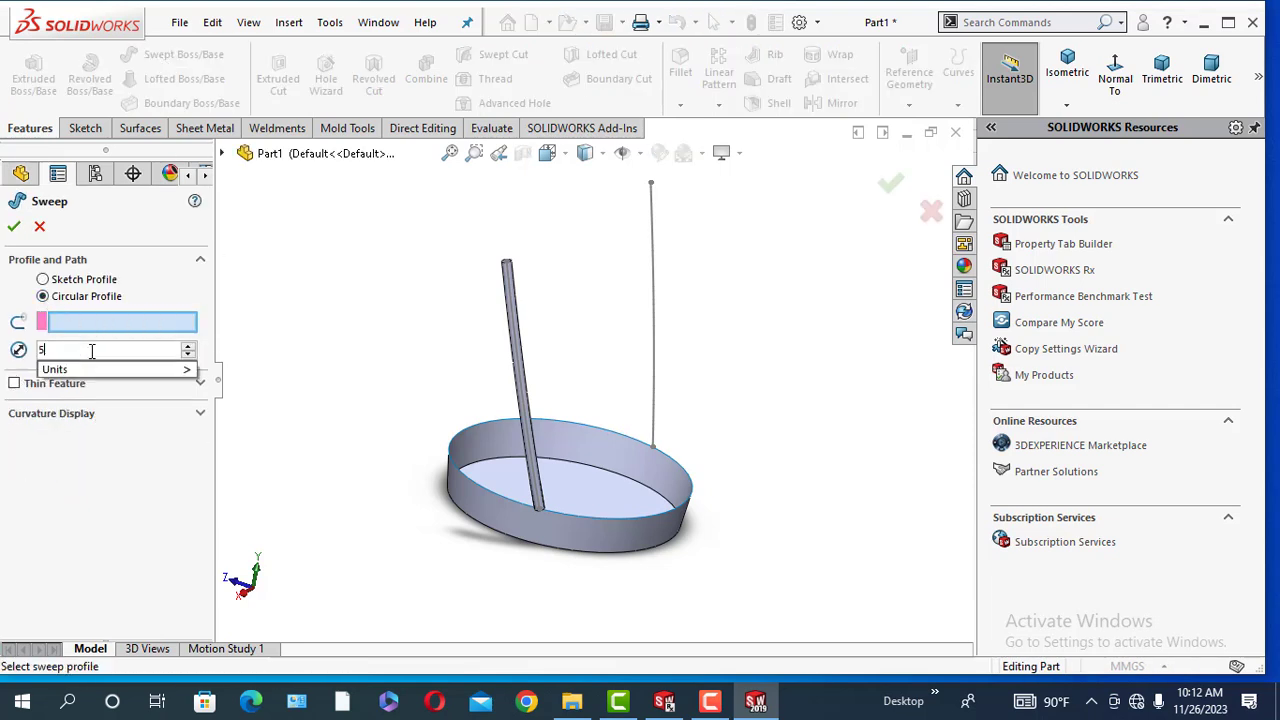
pyautogui.press('Return')
pyautogui.rightClick(148, 322)
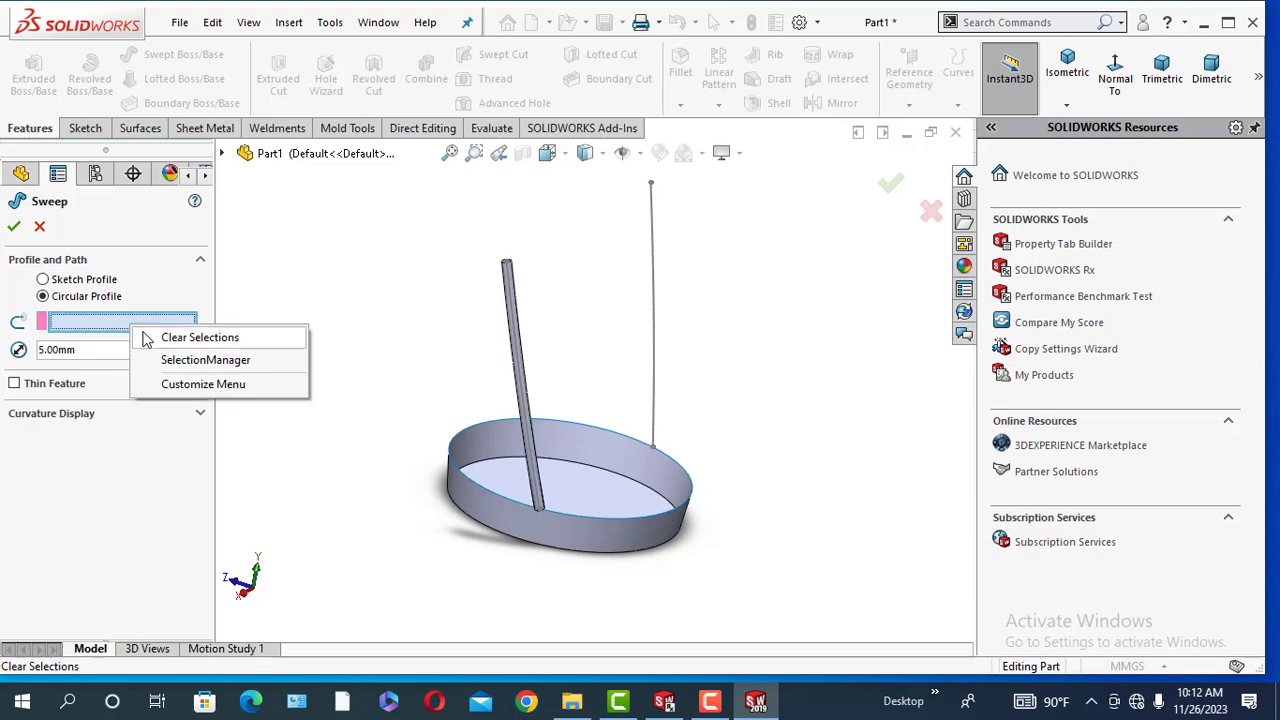
pyautogui.click(200, 360)
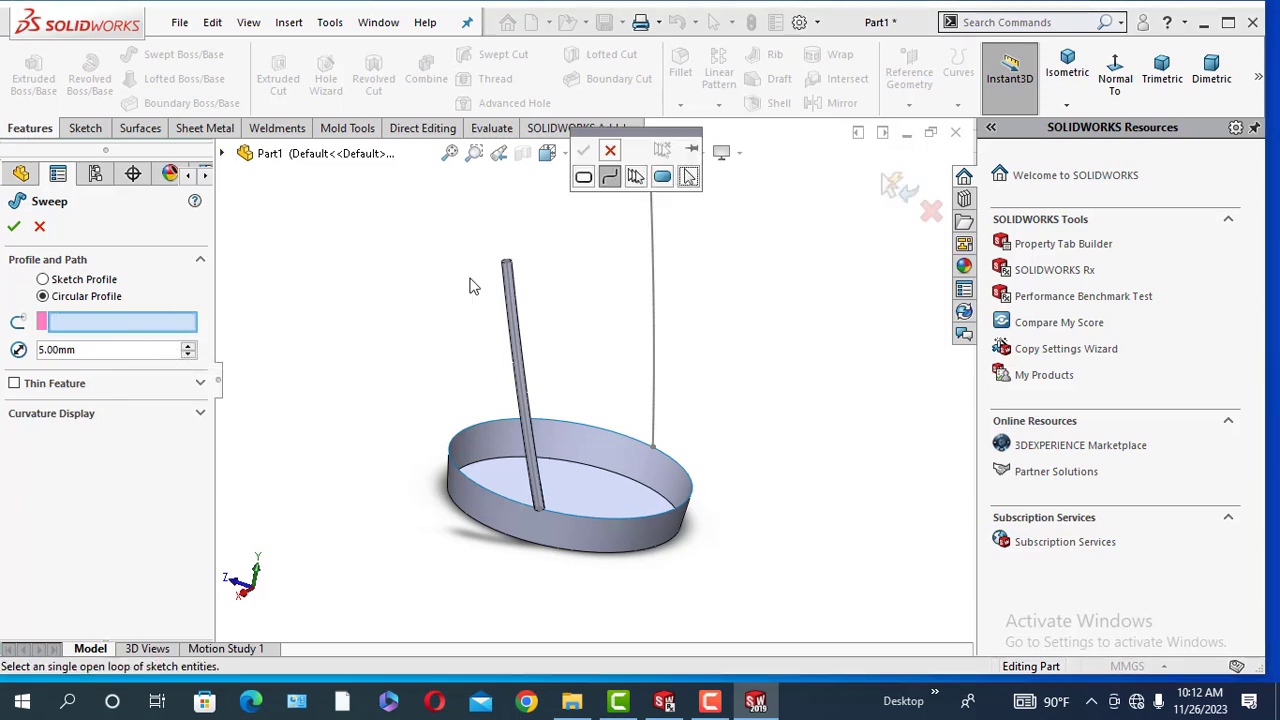
pyautogui.click(652, 320)
pyautogui.click(583, 150)
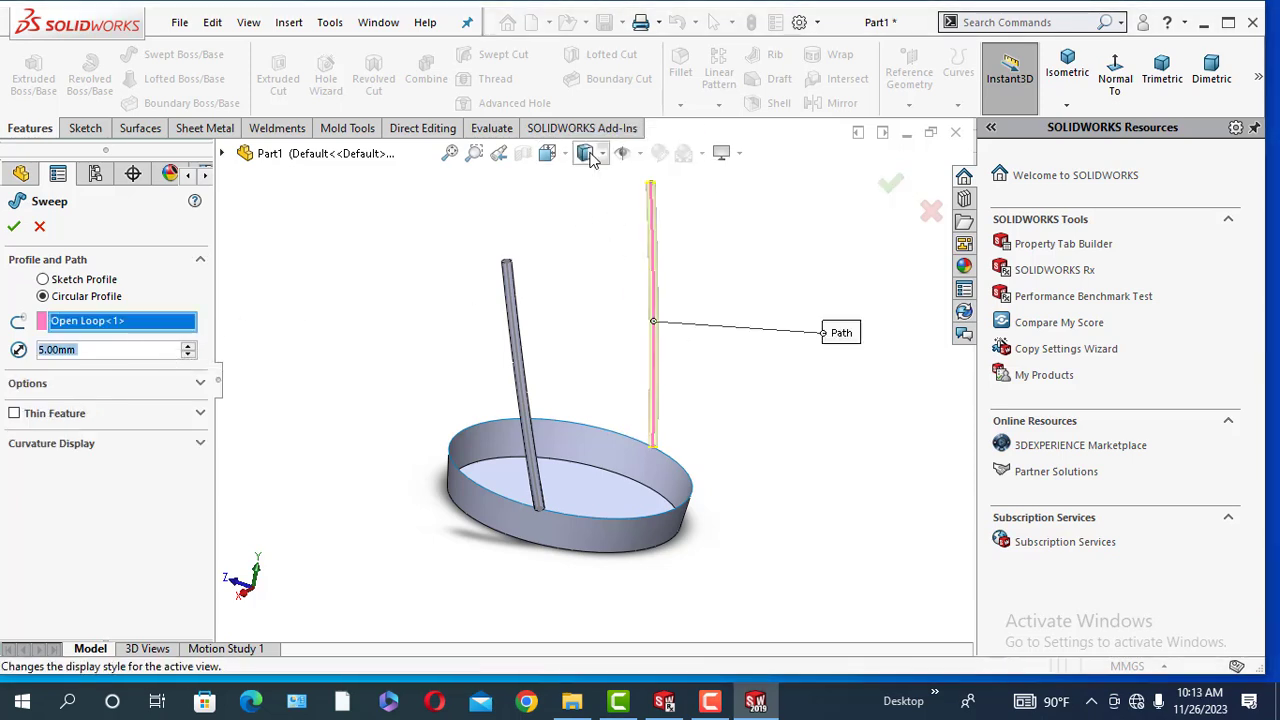
pyautogui.click(14, 227)
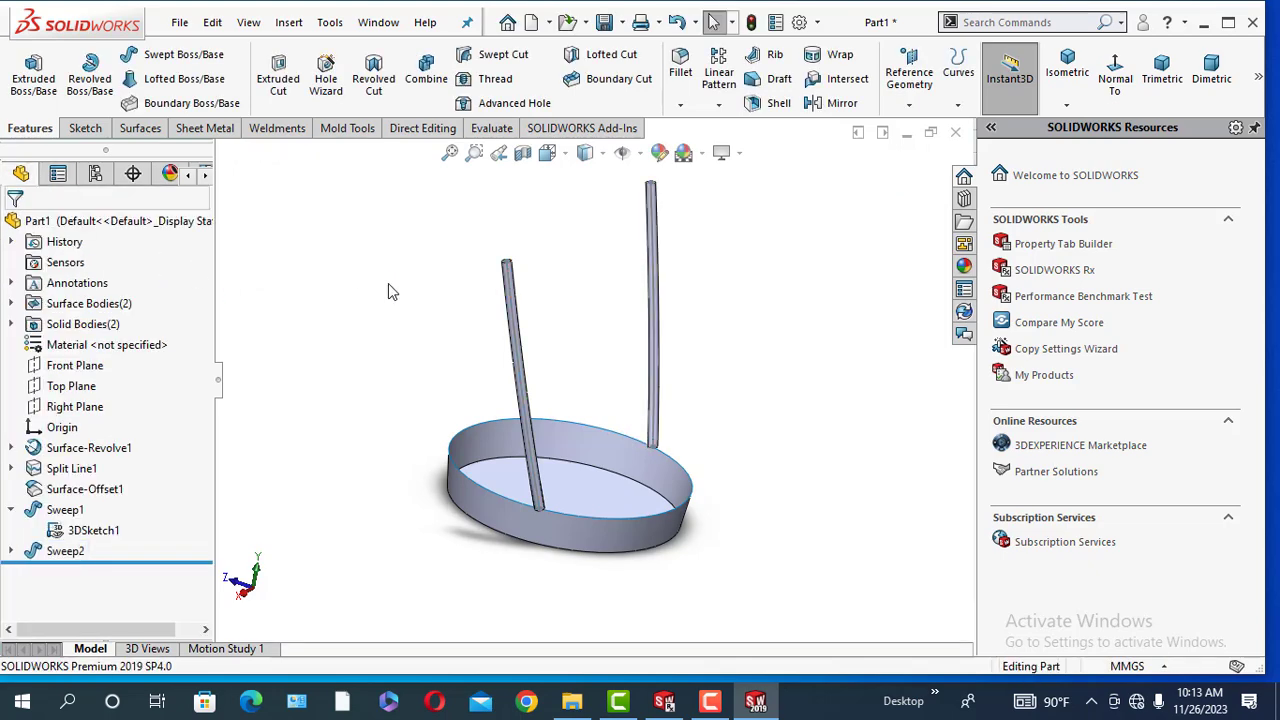
# Set up a circular pattern of bodies with the two swept rods as the bodies to pattern.
pyautogui.moveTo(388, 283); pyautogui.dragTo(800, 330, button='middle')
pyautogui.click(718, 106)
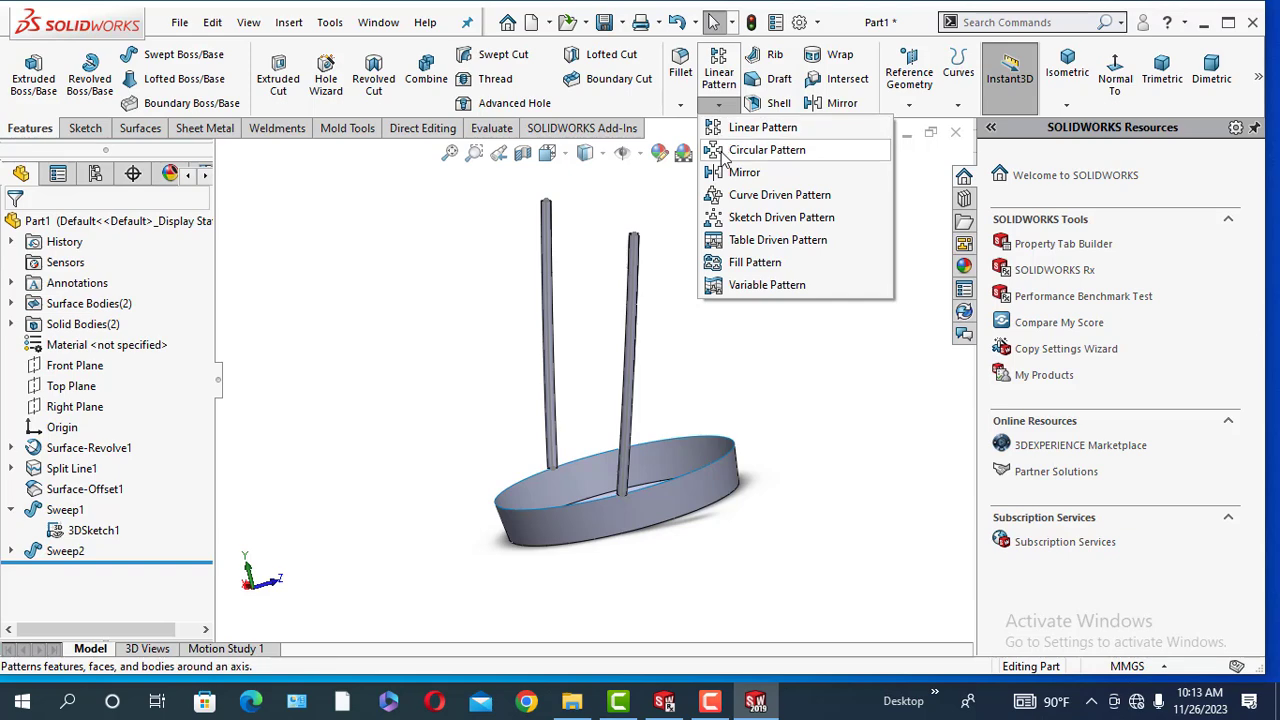
pyautogui.click(722, 152)
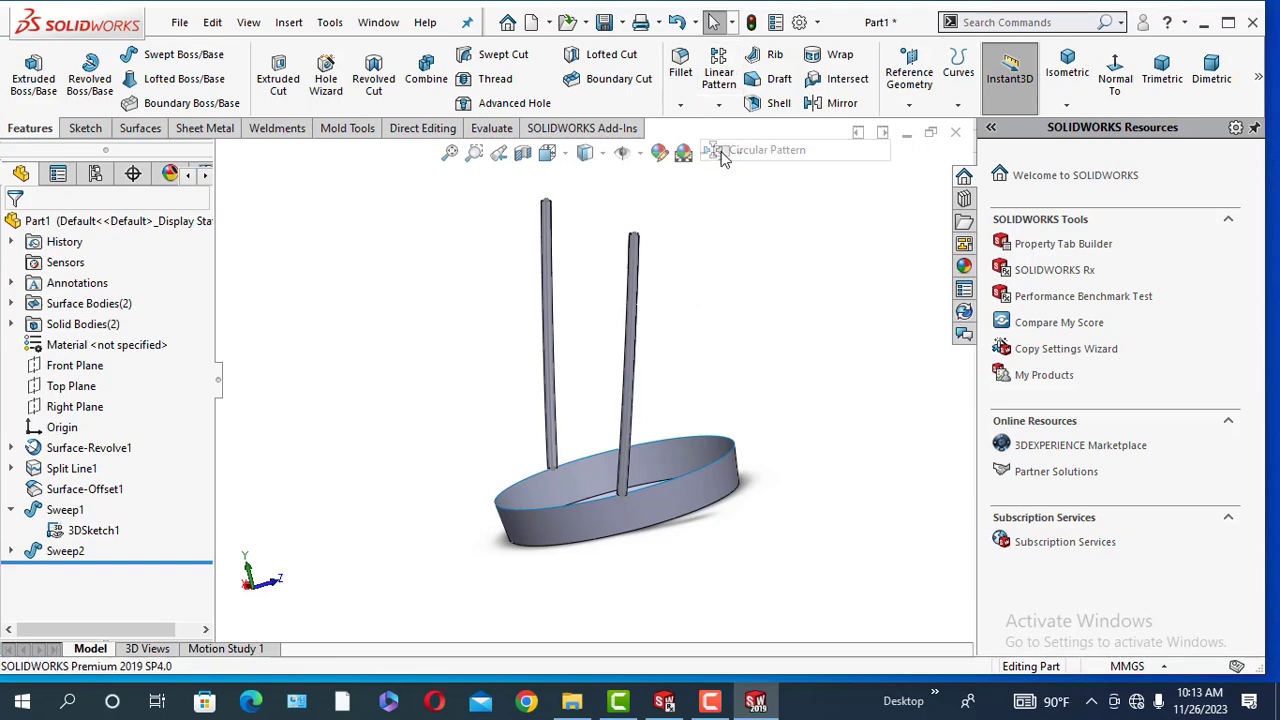
pyautogui.moveTo(602, 447); pyautogui.dragTo(660, 445, button='middle')
pyautogui.click(14, 454)
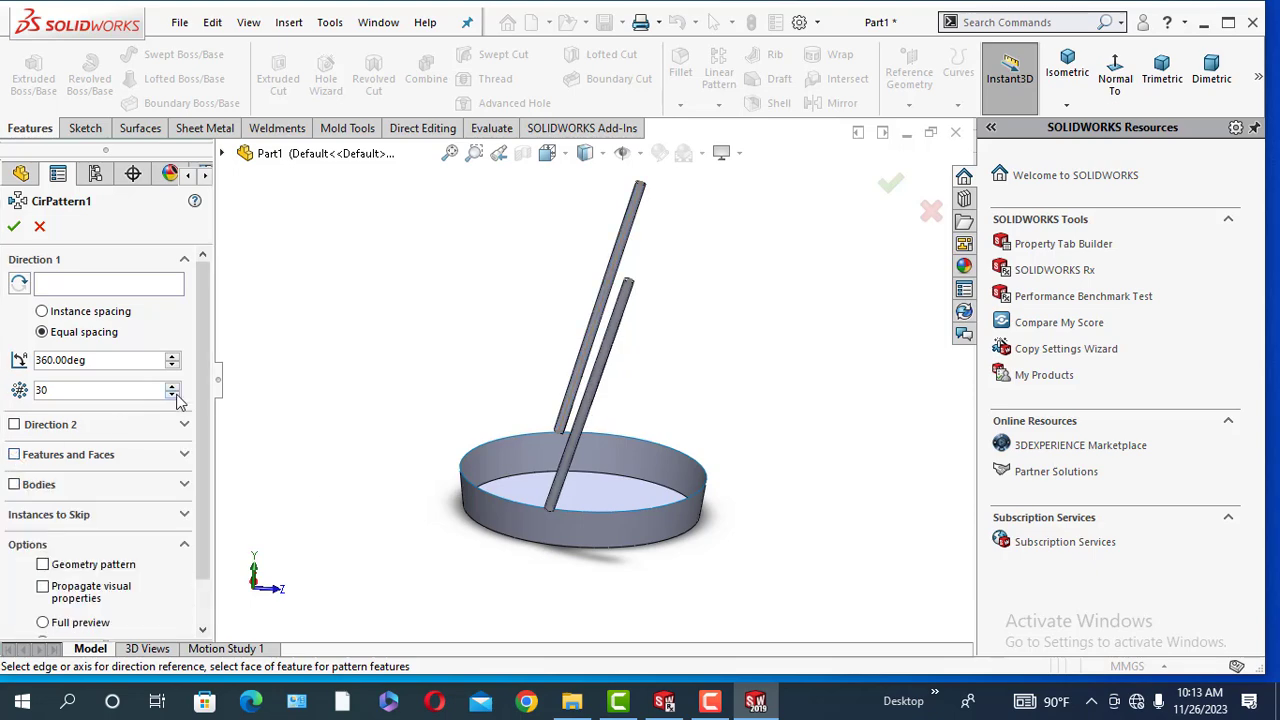
pyautogui.scroll(-1, 15, 460)
pyautogui.click(14, 432)
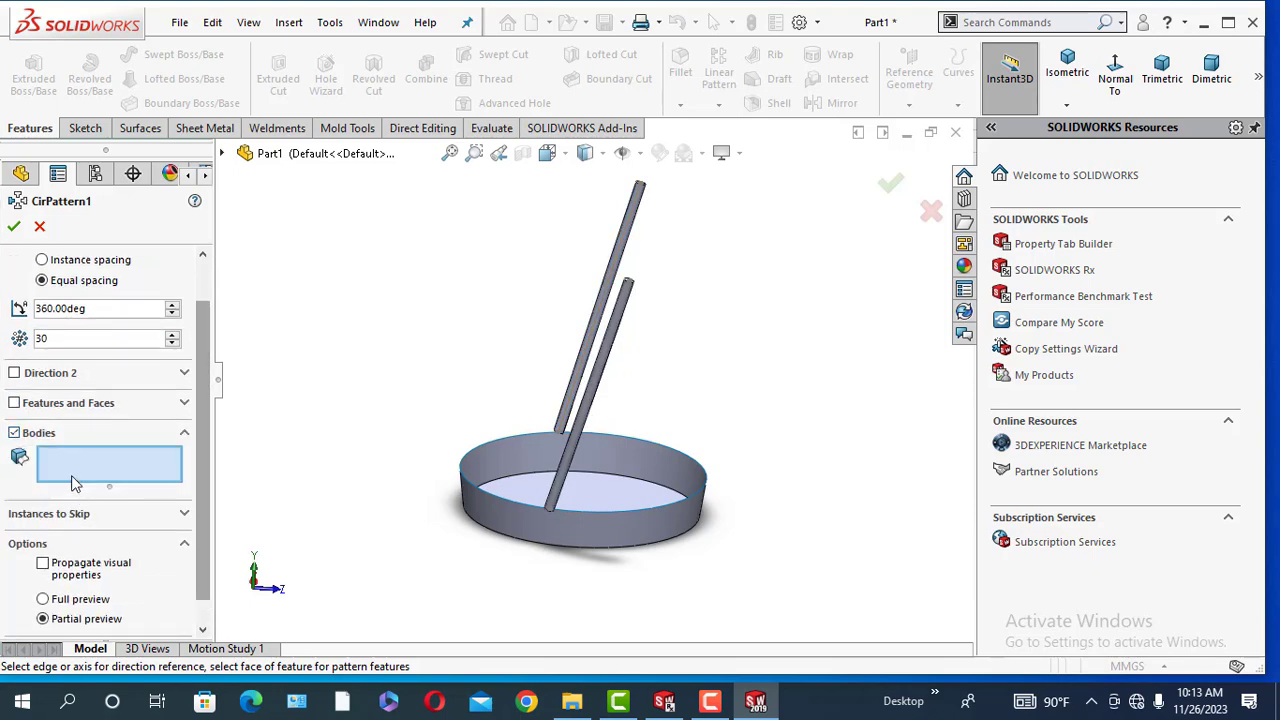
pyautogui.click(595, 376)
pyautogui.click(603, 305)
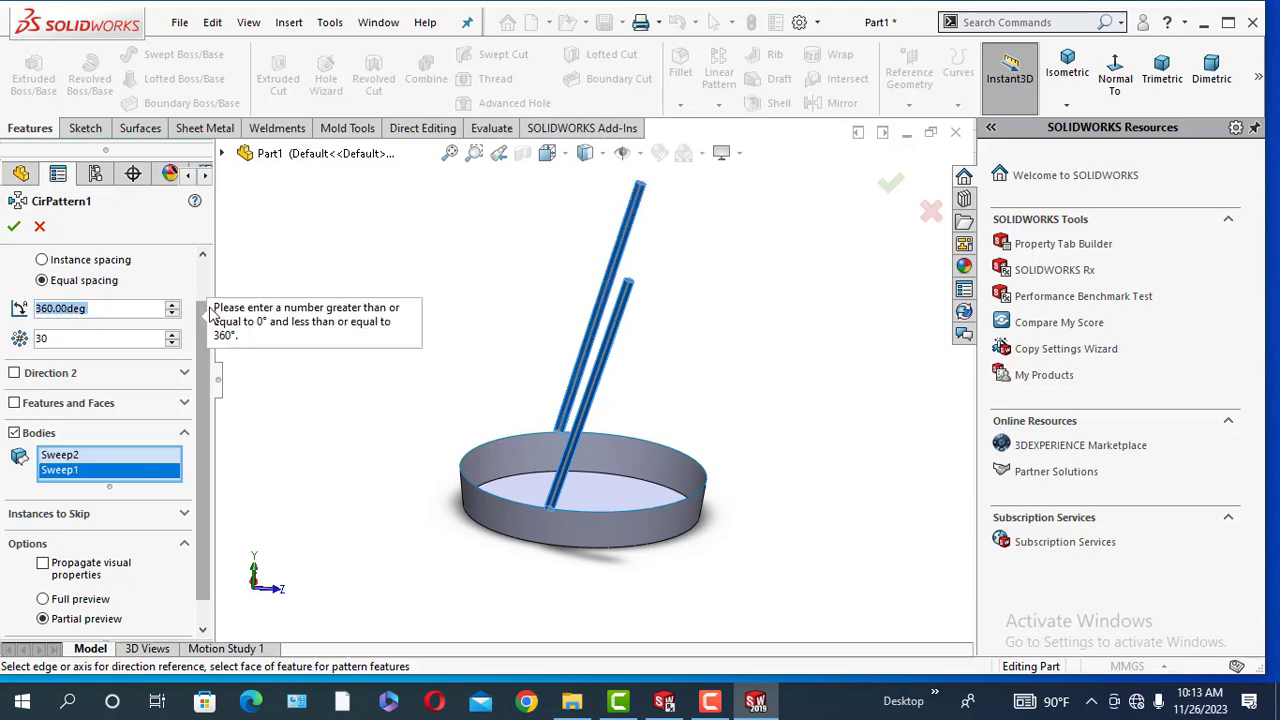
# Complete the circular pattern around the offset base's bottom circular edge, with 30 equally spaced instances over 360 degrees.
pyautogui.scroll(1, 206, 300)
pyautogui.click(107, 287)
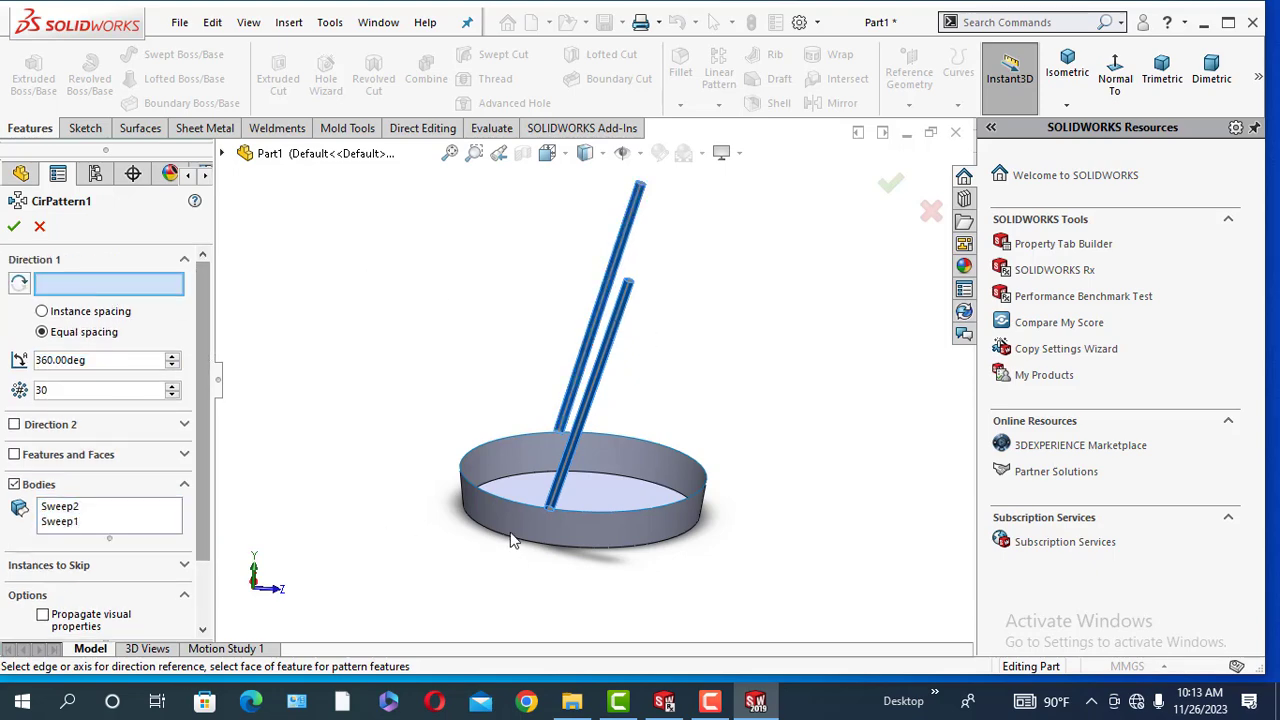
pyautogui.moveTo(510, 540); pyautogui.dragTo(513, 414, button='middle')
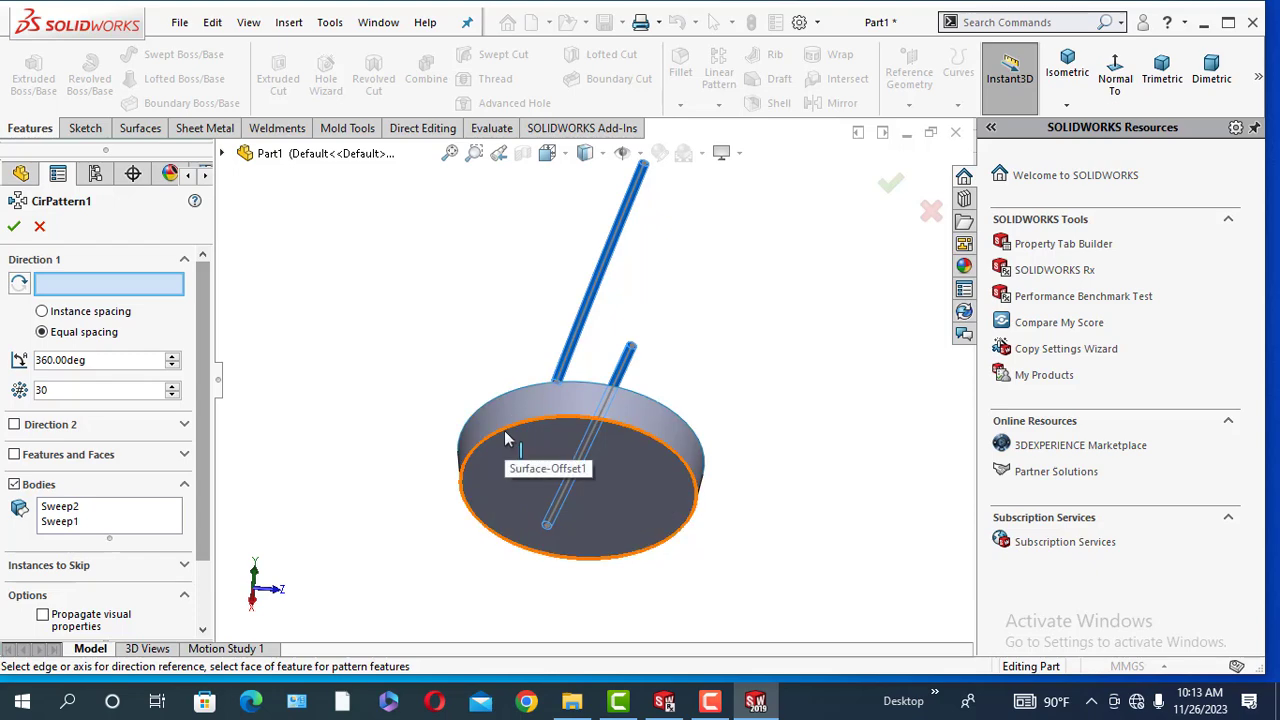
pyautogui.click(505, 432)
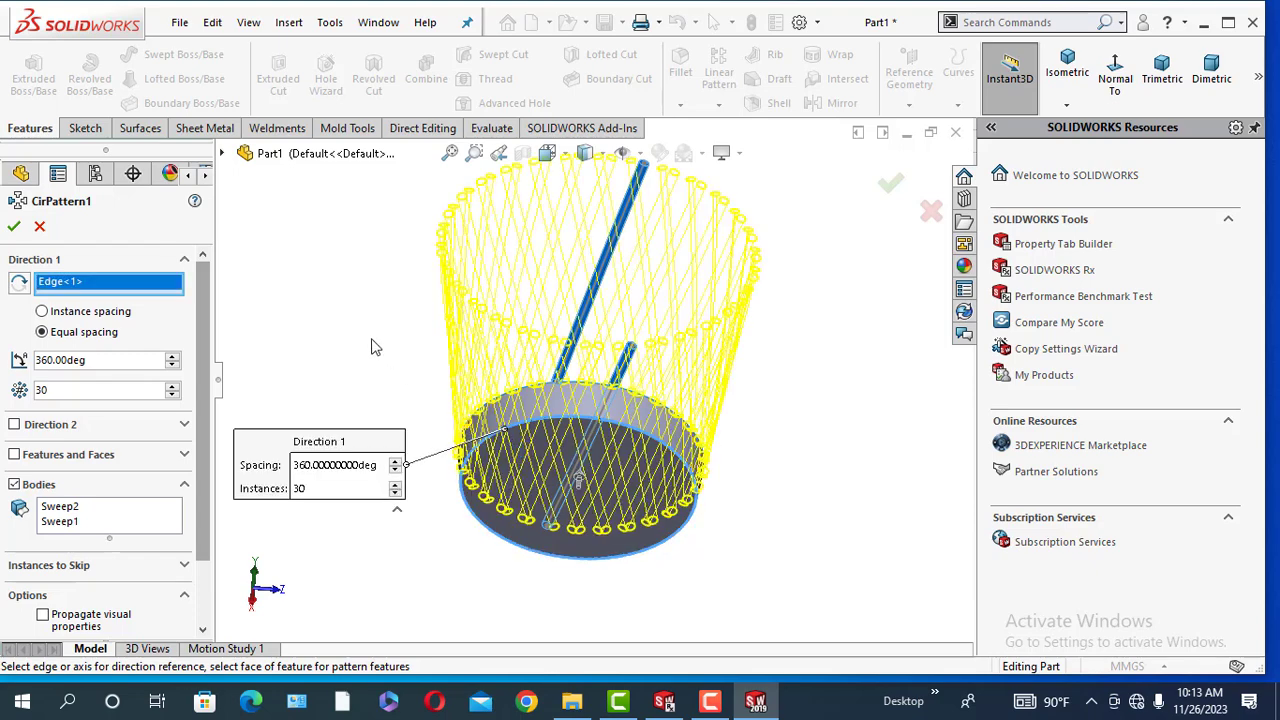
pyautogui.moveTo(374, 346); pyautogui.dragTo(300, 370, button='middle')
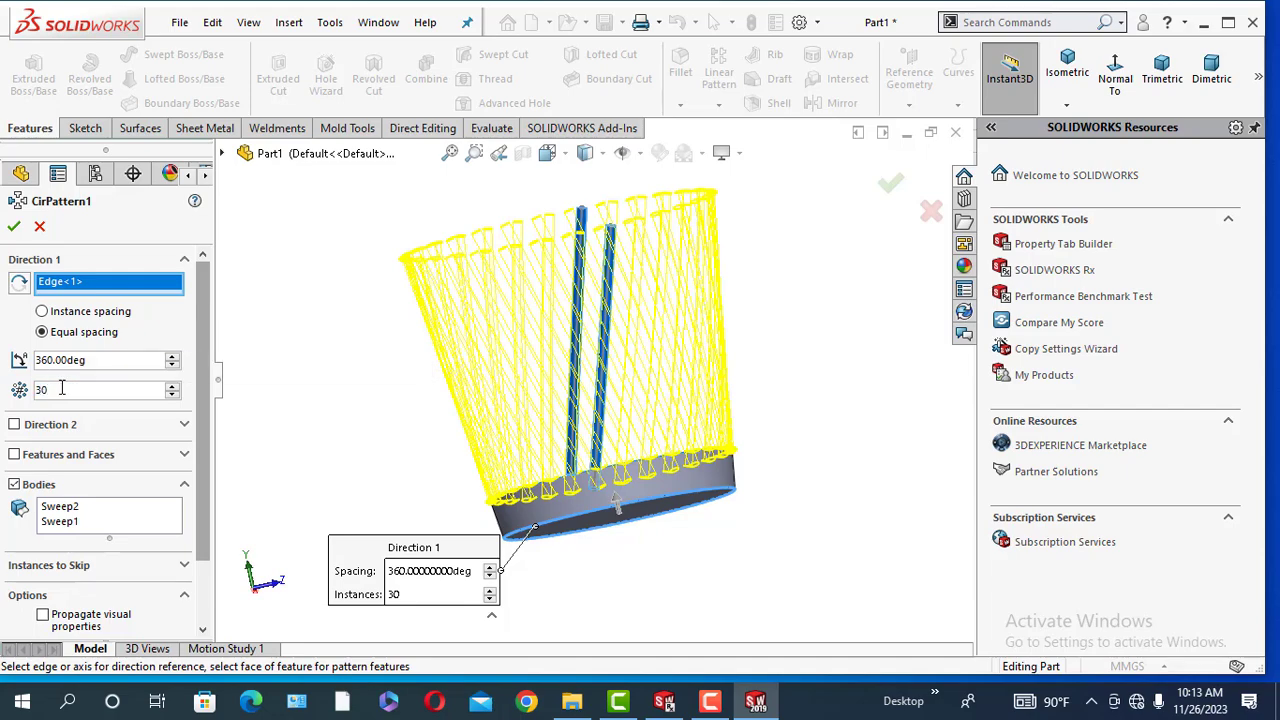
pyautogui.moveTo(322, 389)
pyautogui.mouseDown(button='middle')
pyautogui.moveTo(403, 371)
pyautogui.moveTo(357, 428)
pyautogui.moveTo(345, 398)
pyautogui.mouseUp(button='middle')
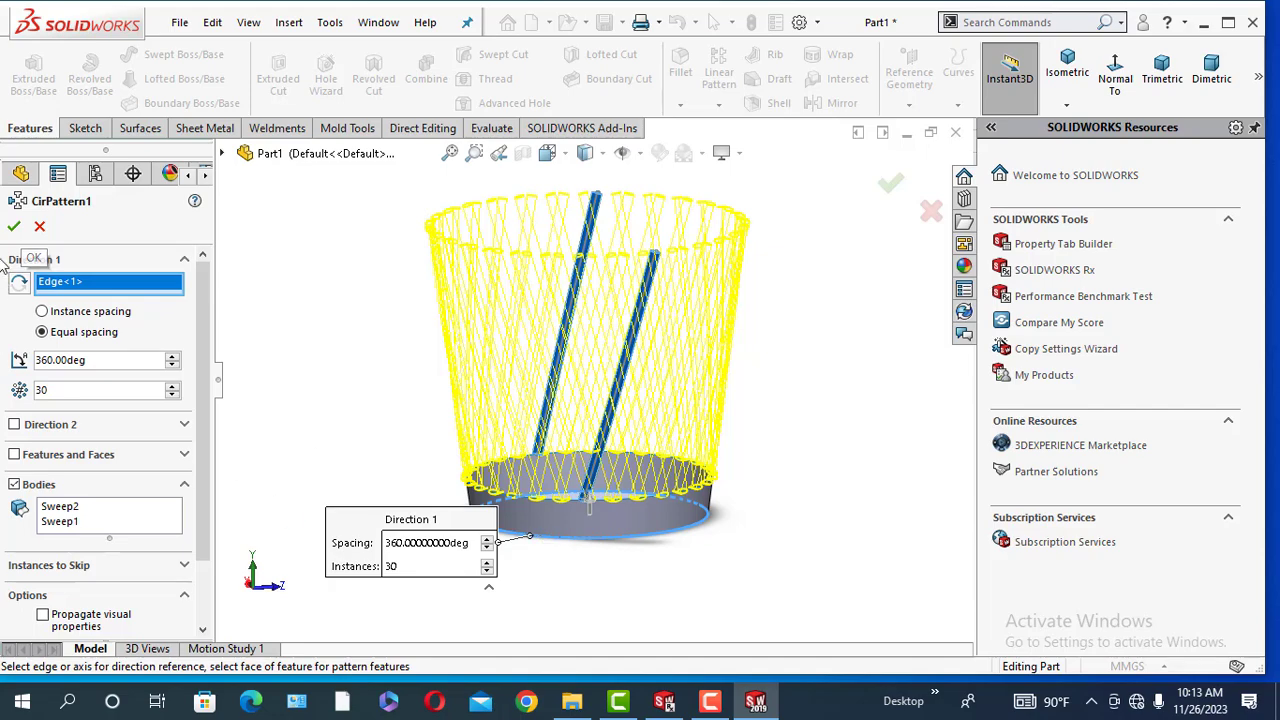
pyautogui.click(12, 230)
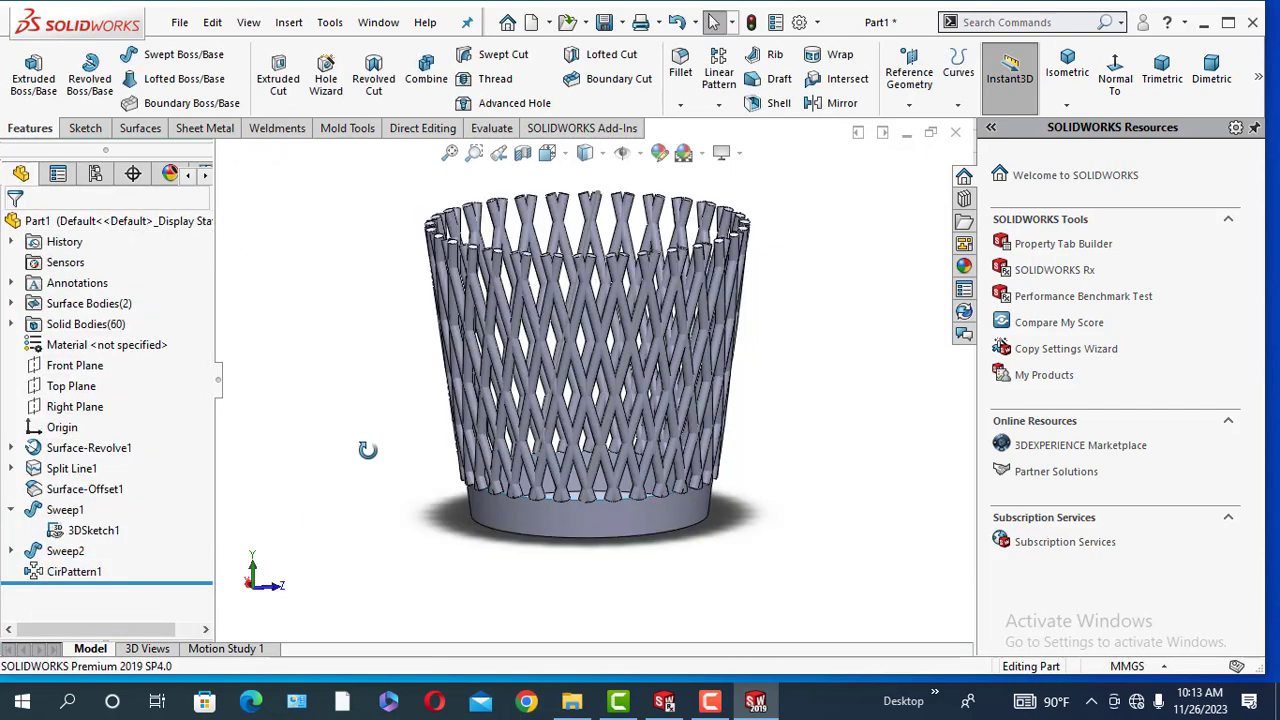
# Hide the offset base surface body beneath the lattice of rods.
pyautogui.moveTo(363, 449); pyautogui.dragTo(371, 294, button='middle')
pyautogui.scroll(-5, 593, 402)
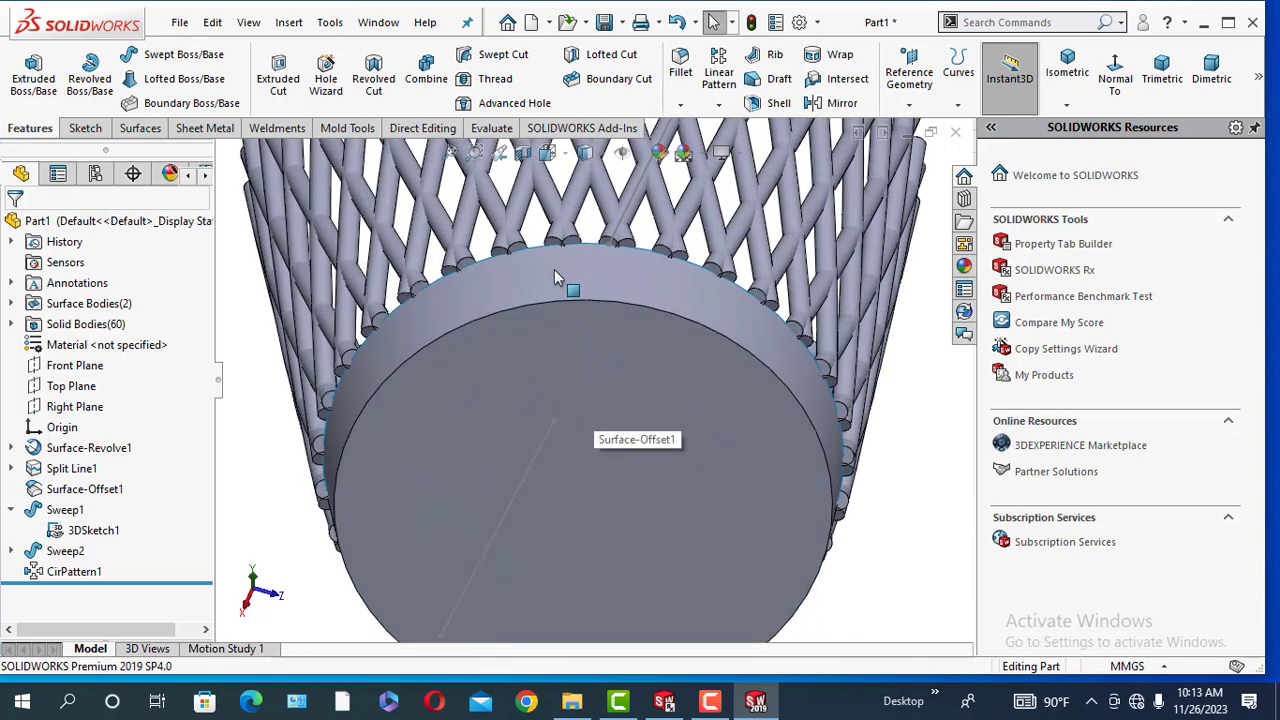
pyautogui.scroll(5, 540, 345)
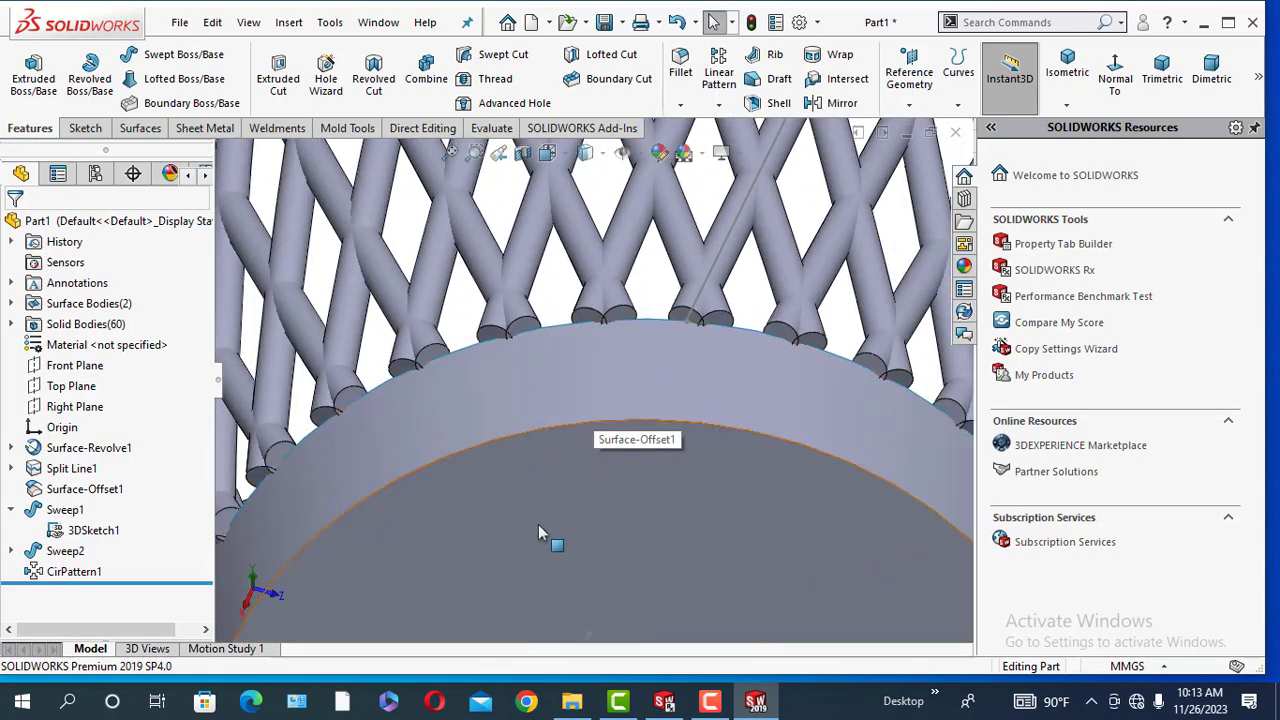
pyautogui.moveTo(538, 524); pyautogui.dragTo(570, 453, button='middle')
pyautogui.rightClick(573, 430)
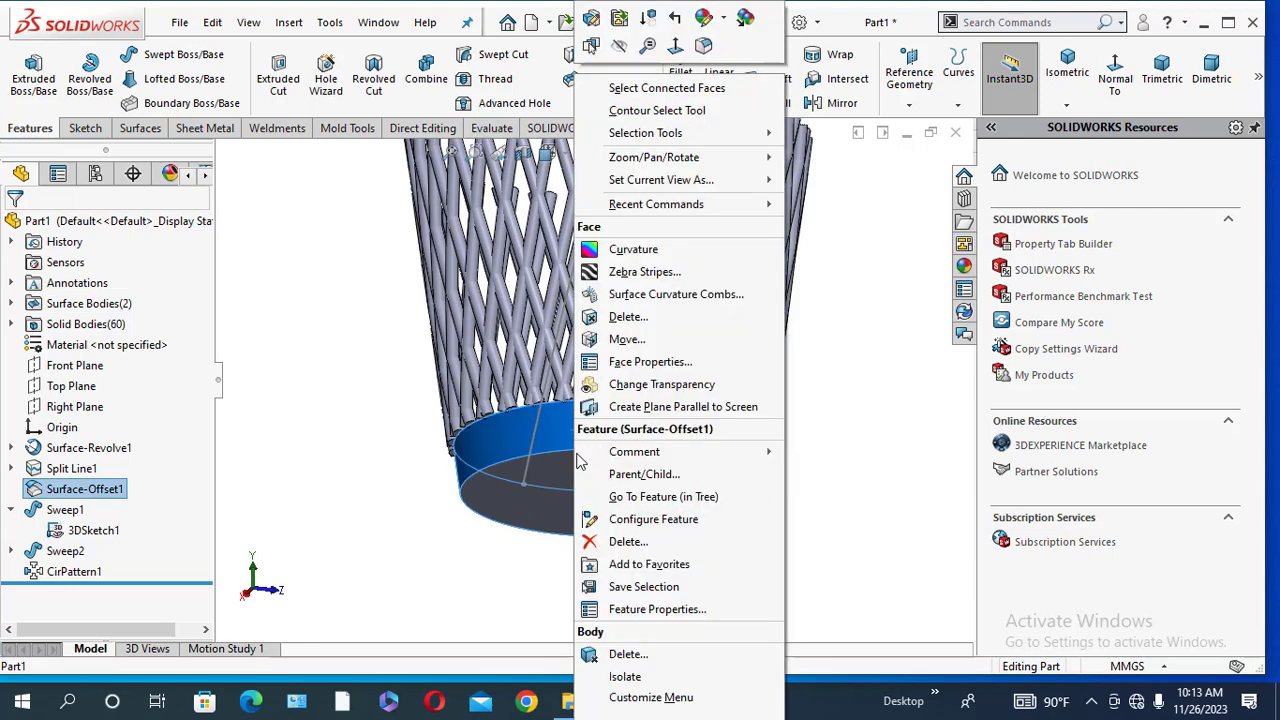
pyautogui.click(625, 48)
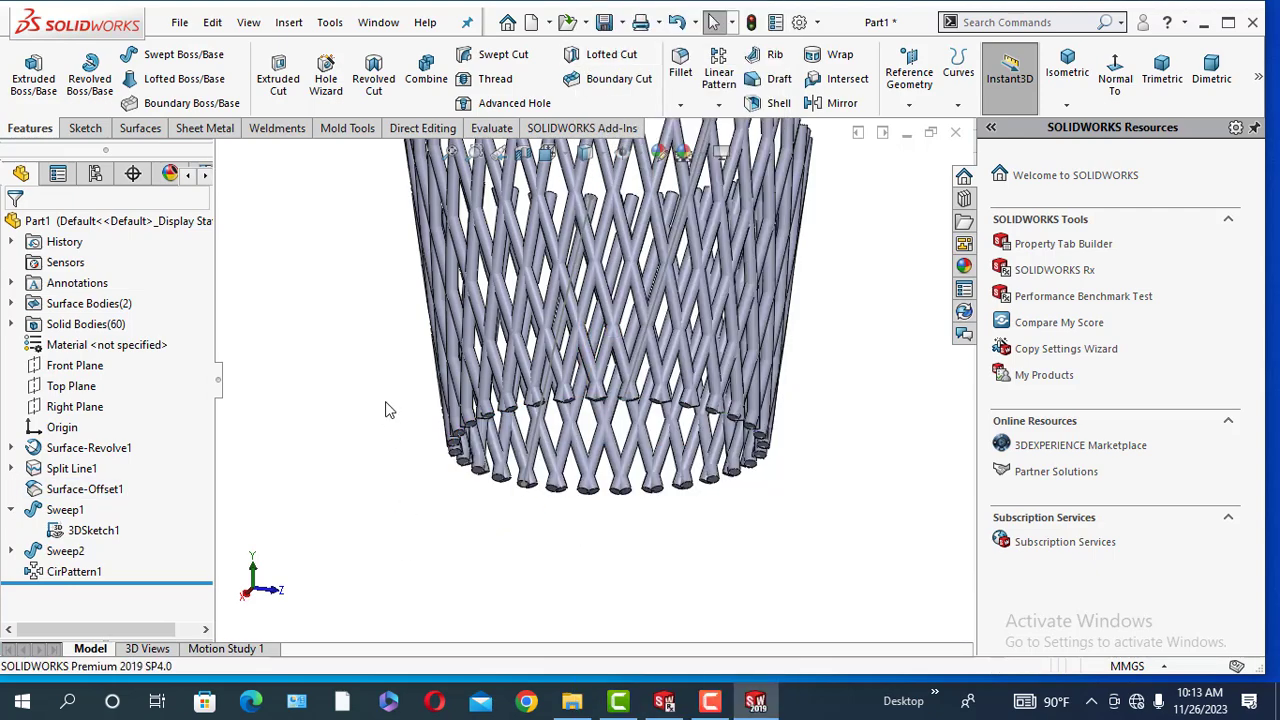
# Combine all the lattice rod bodies into one solid body using the Add operation.
pyautogui.scroll(6, 500, 490)
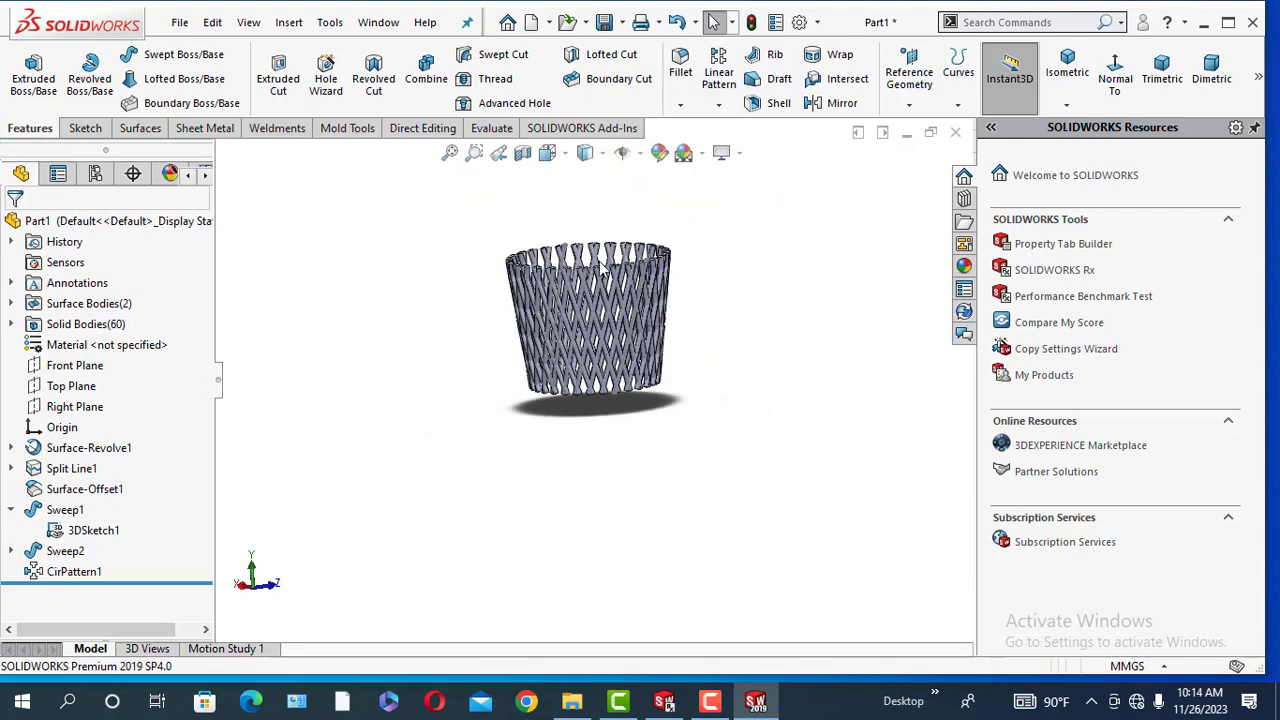
pyautogui.moveTo(603, 268); pyautogui.dragTo(572, 352, button='middle')
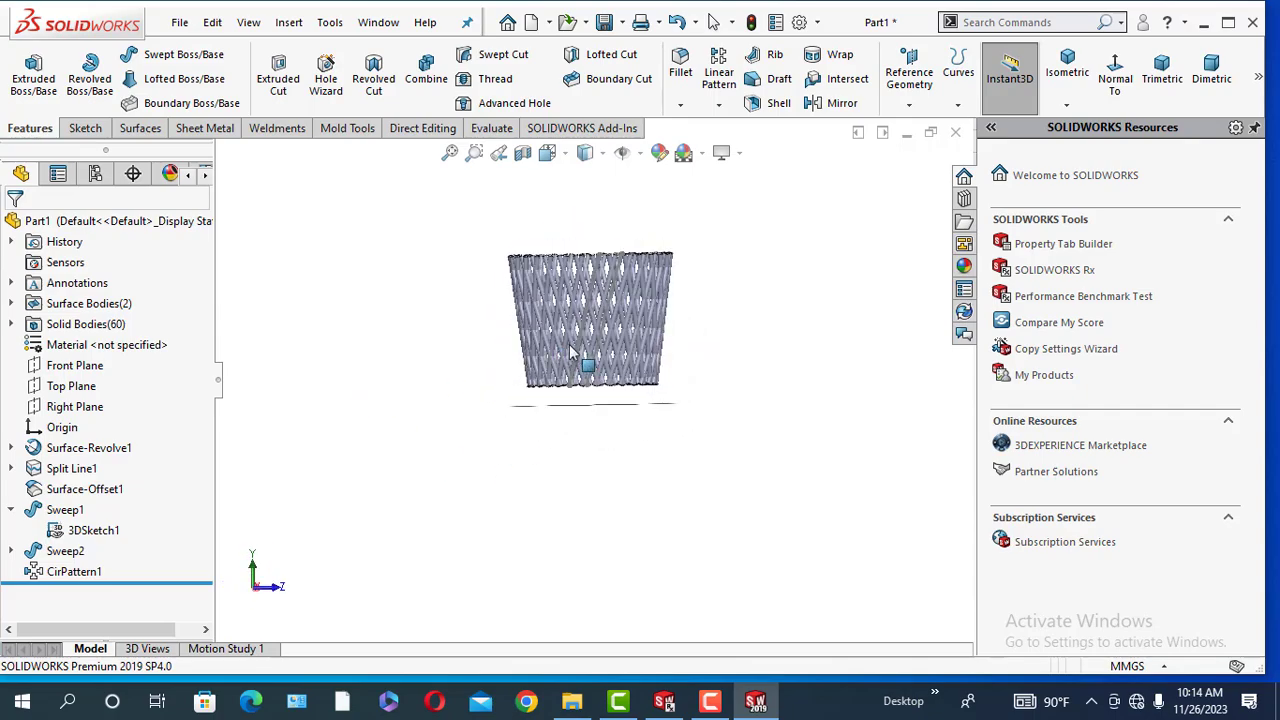
pyautogui.scroll(-6, 572, 352)
pyautogui.scroll(2, 607, 465)
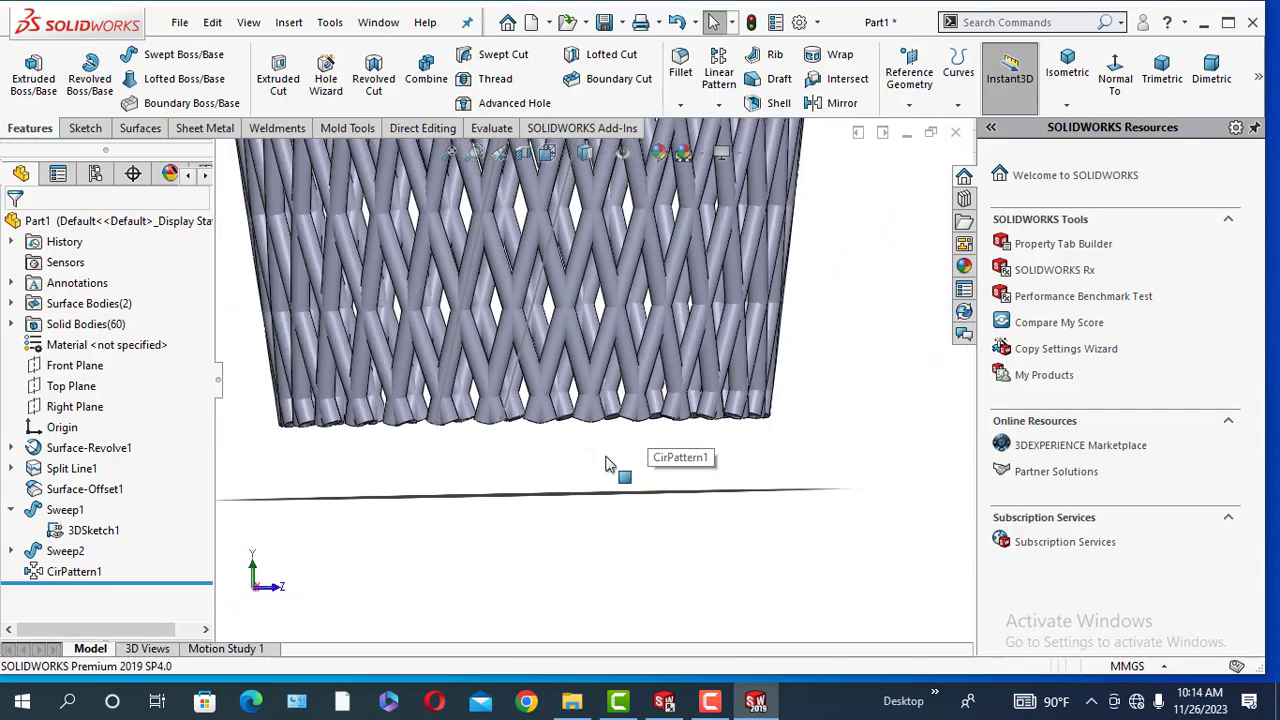
pyautogui.moveTo(594, 466); pyautogui.dragTo(582, 410, button='middle')
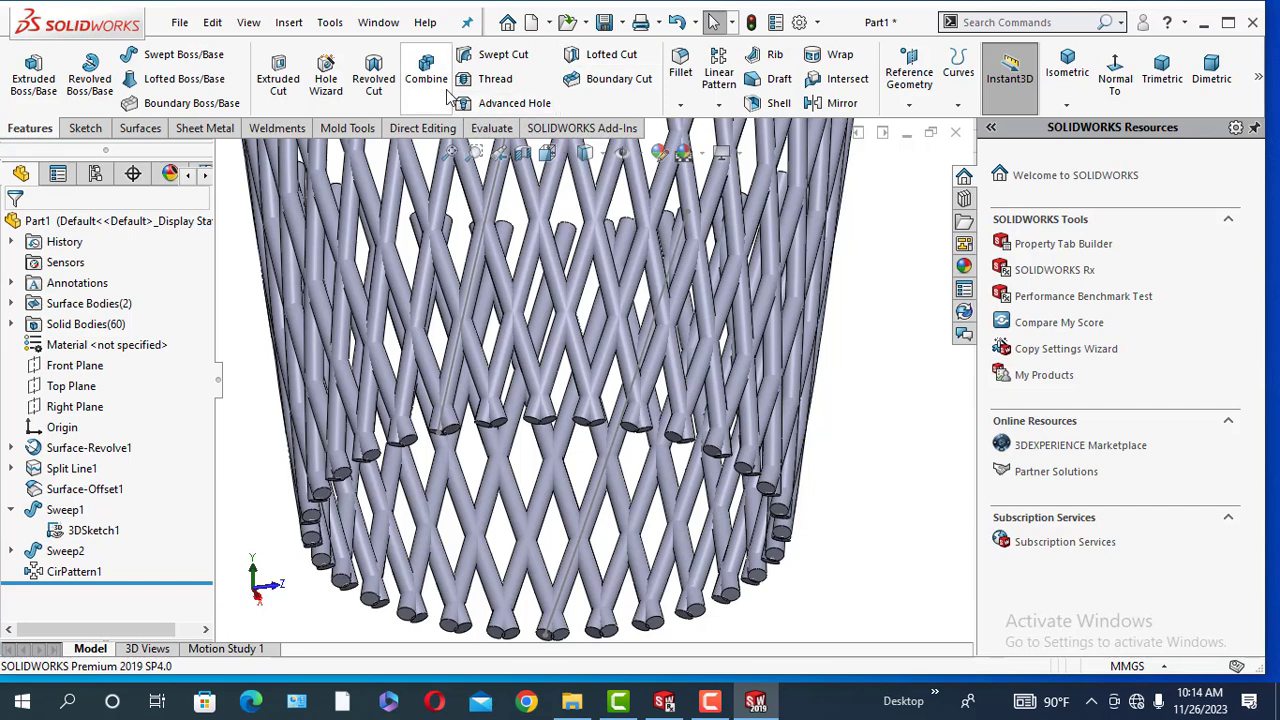
pyautogui.click(978, 23)
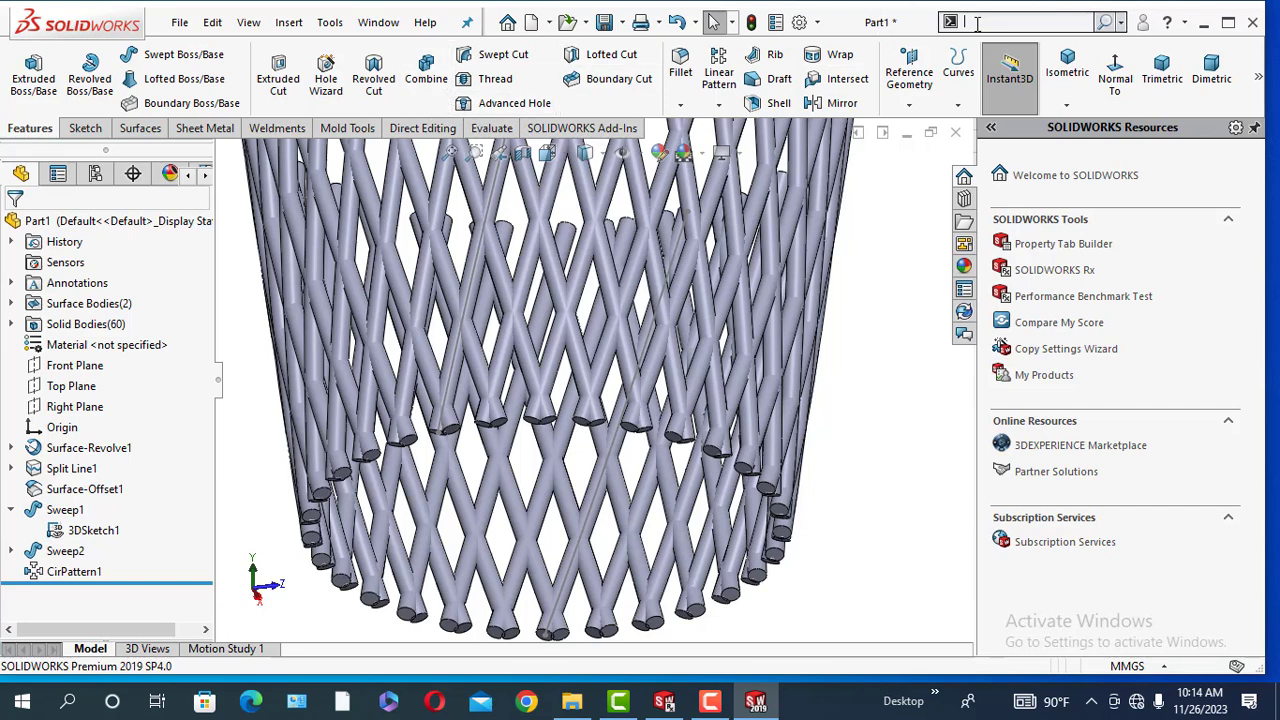
pyautogui.write('c')
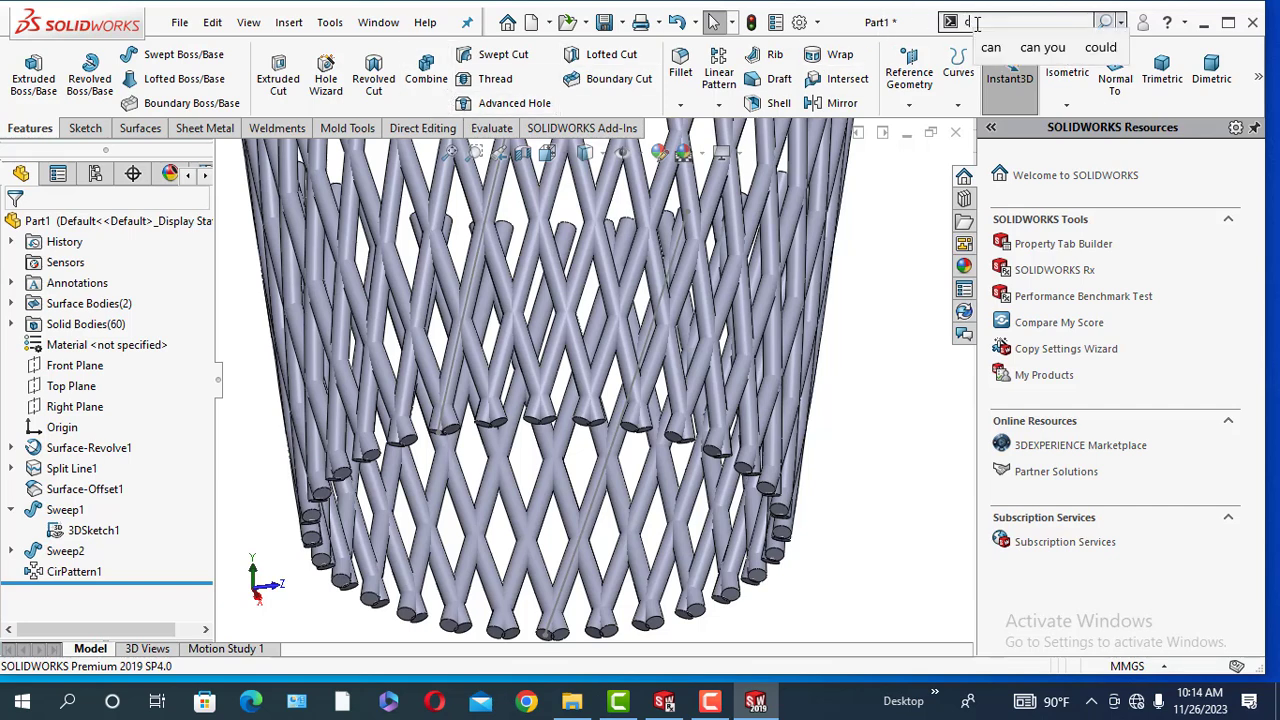
pyautogui.write('o')
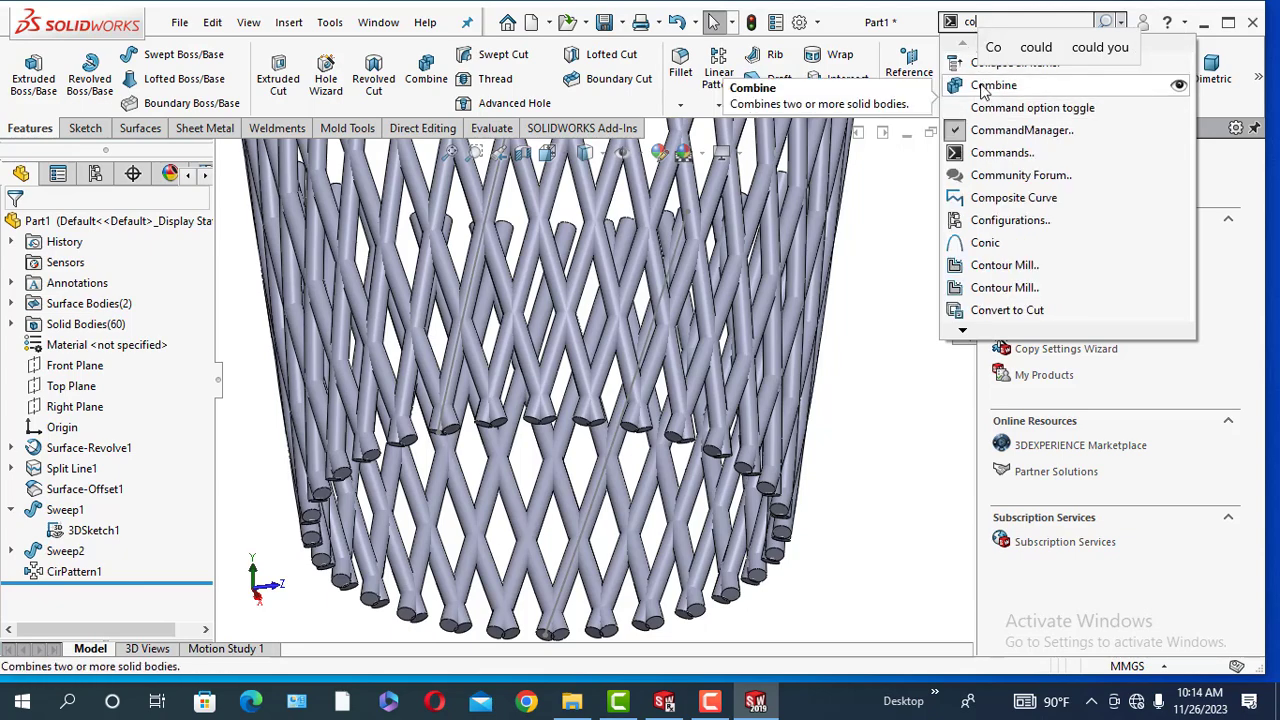
pyautogui.click(993, 86)
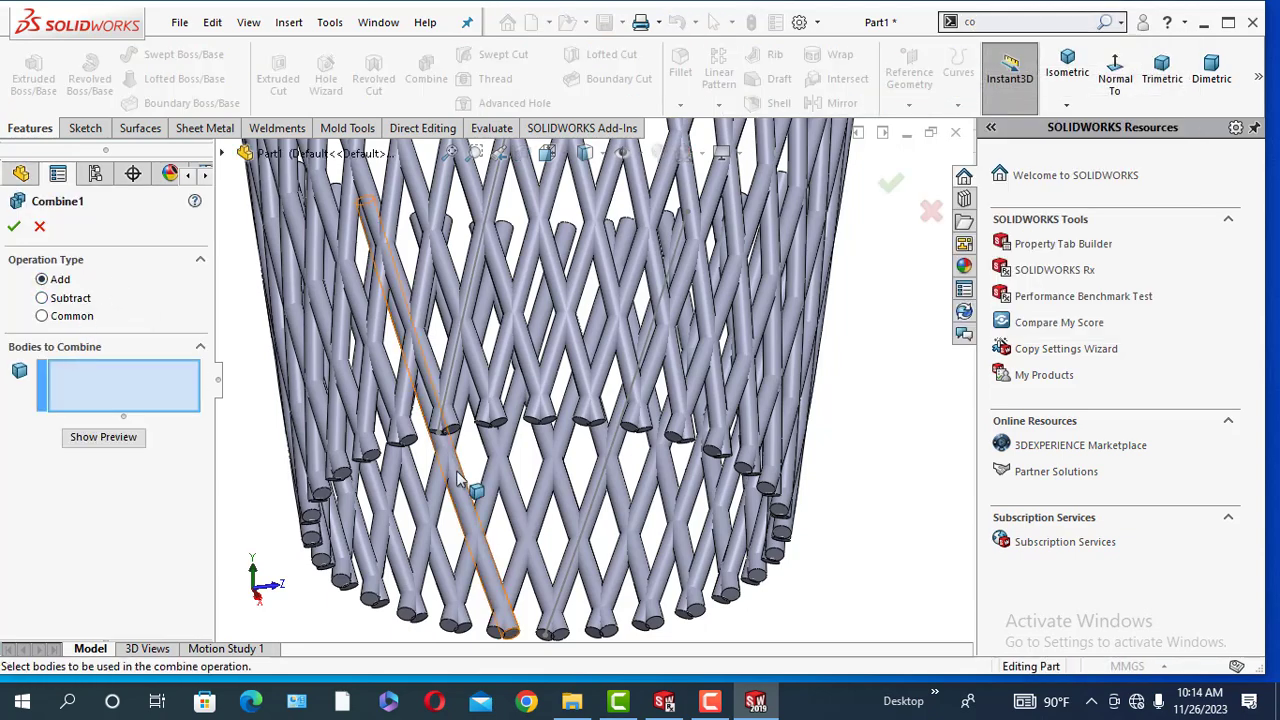
pyautogui.press('f')
pyautogui.moveTo(442, 194); pyautogui.dragTo(714, 488)
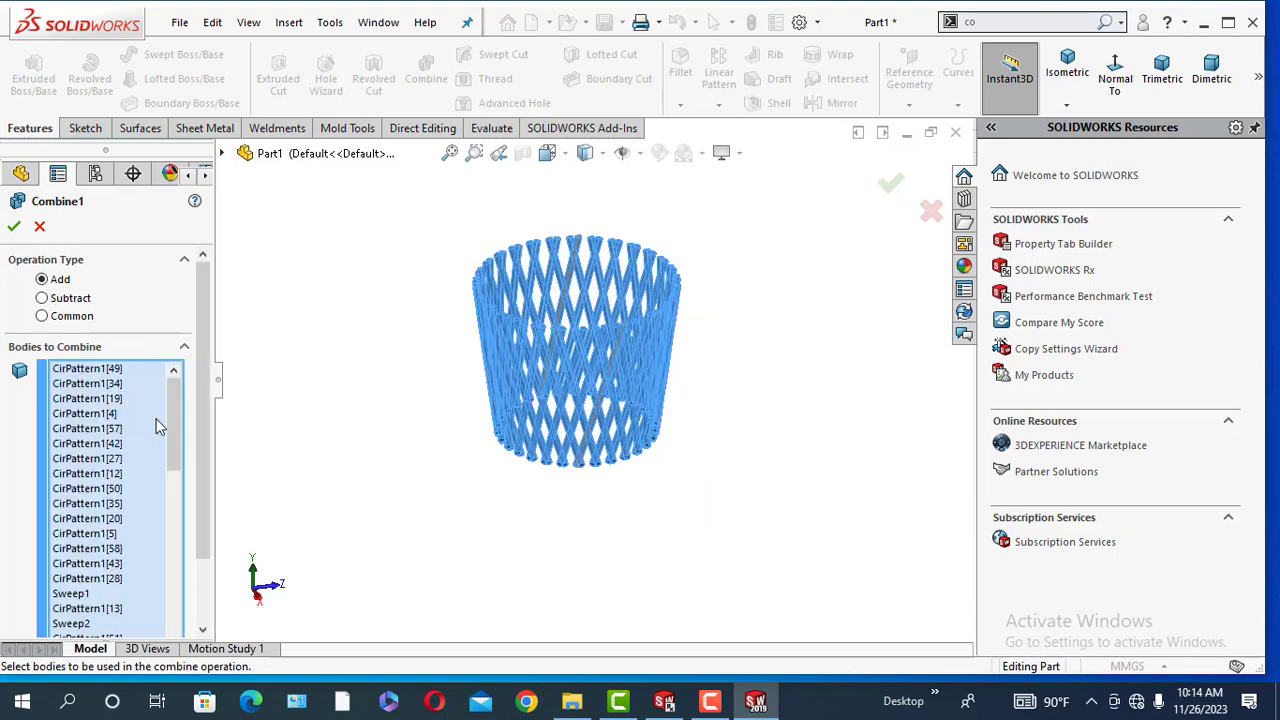
pyautogui.scroll(-8, 170, 430)
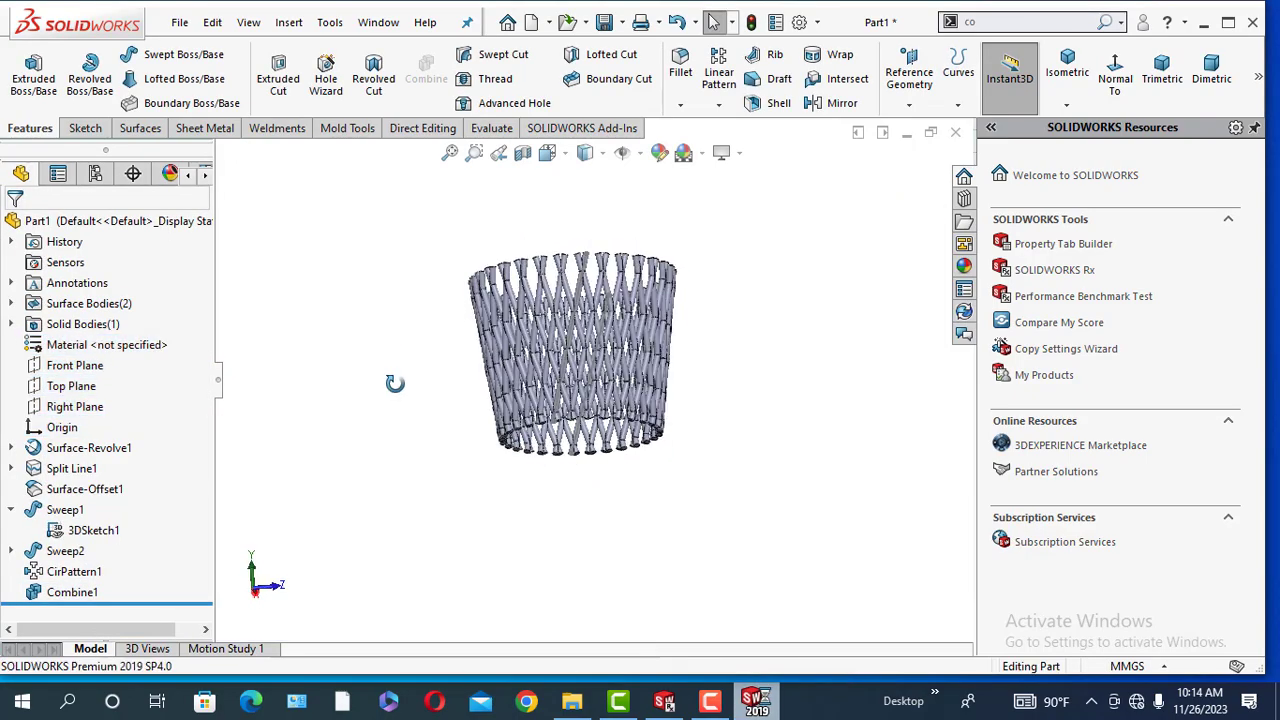
# Create a sketch on the end face of one rod at the basket's lower rim and convert that face's edges into it.
pyautogui.moveTo(395, 383); pyautogui.dragTo(493, 377, button='middle')
pyautogui.scroll(-3, 545, 335)
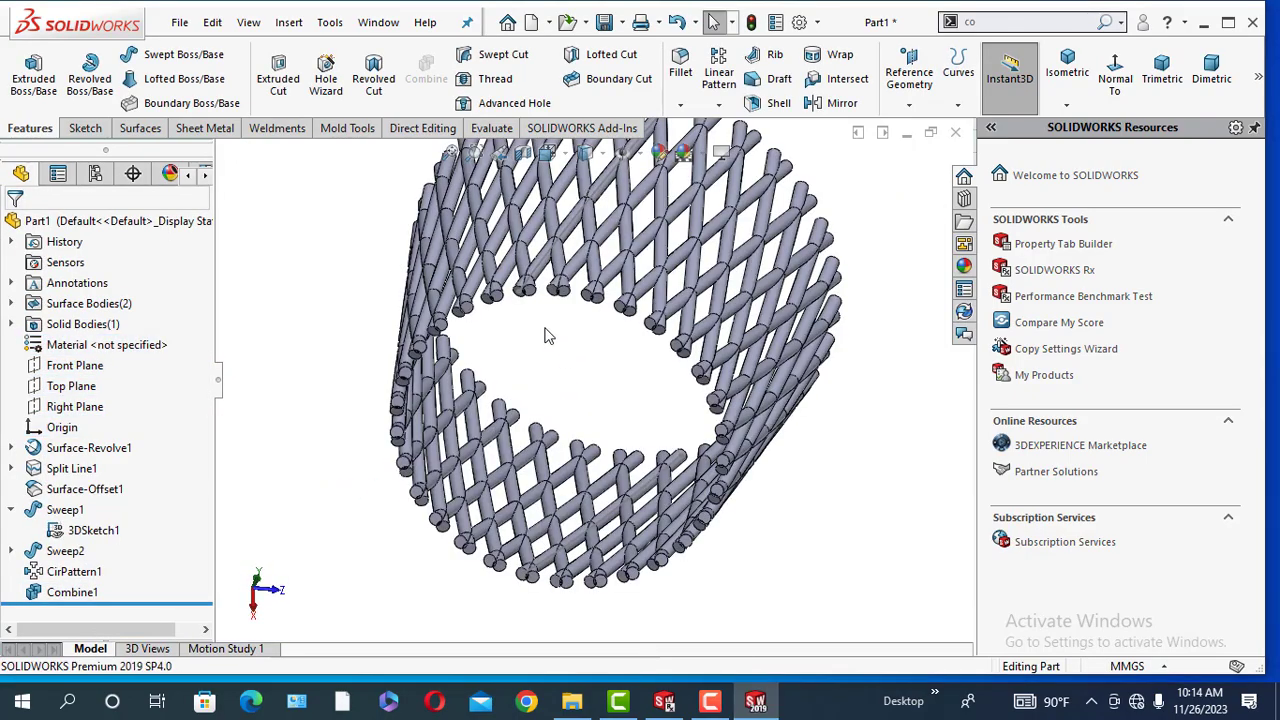
pyautogui.scroll(-3, 552, 380)
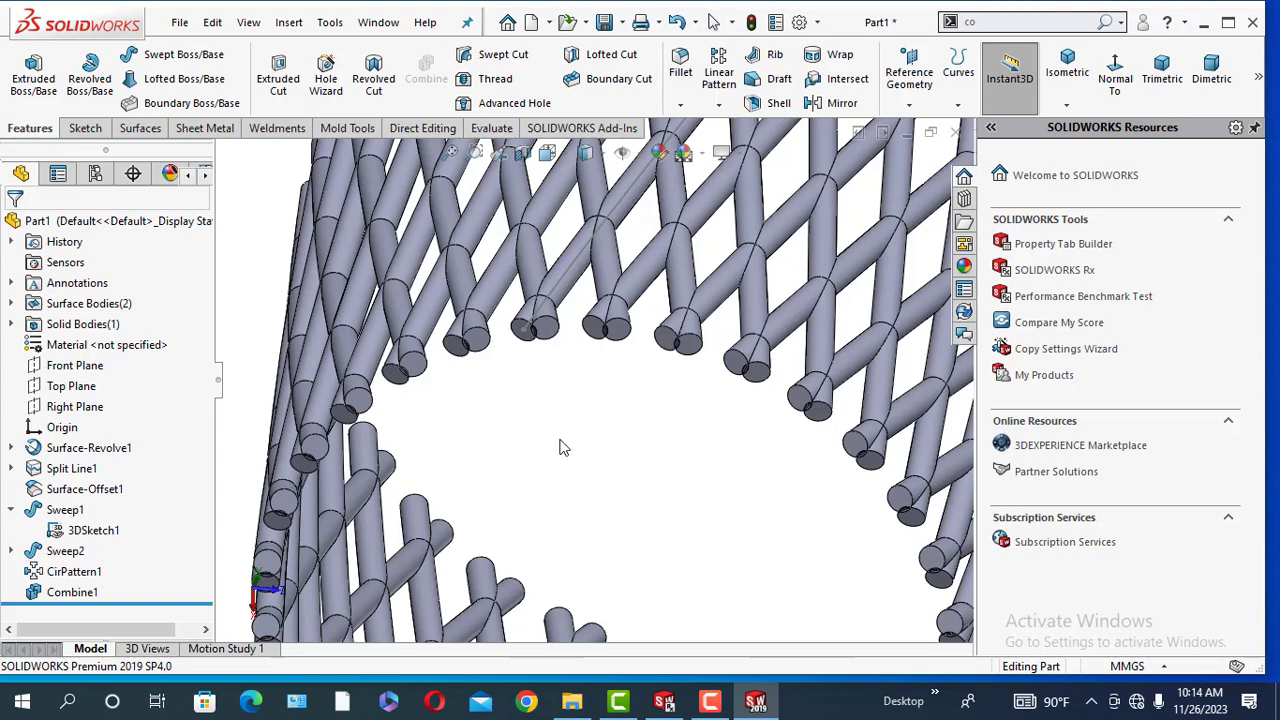
pyautogui.scroll(3, 560, 447)
pyautogui.scroll(-3, 531, 234)
pyautogui.scroll(3, 531, 234)
pyautogui.scroll(-4, 507, 312)
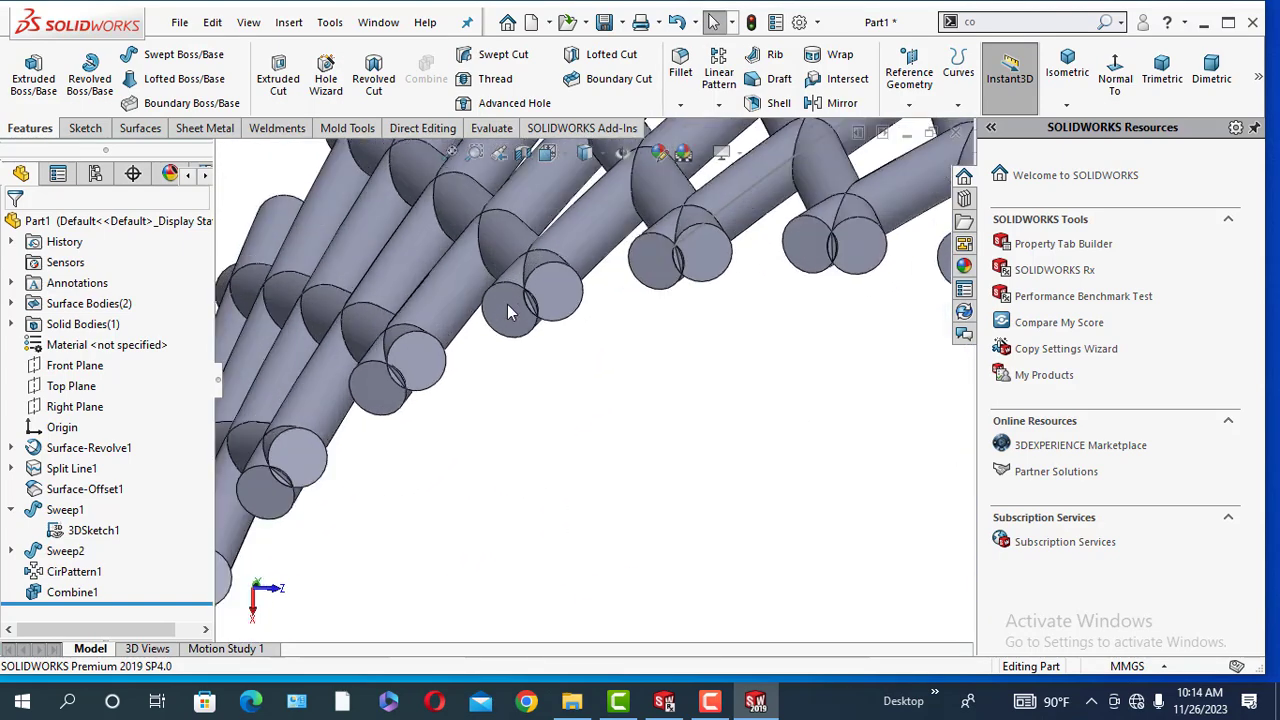
pyautogui.scroll(-2, 560, 308)
pyautogui.click(579, 313)
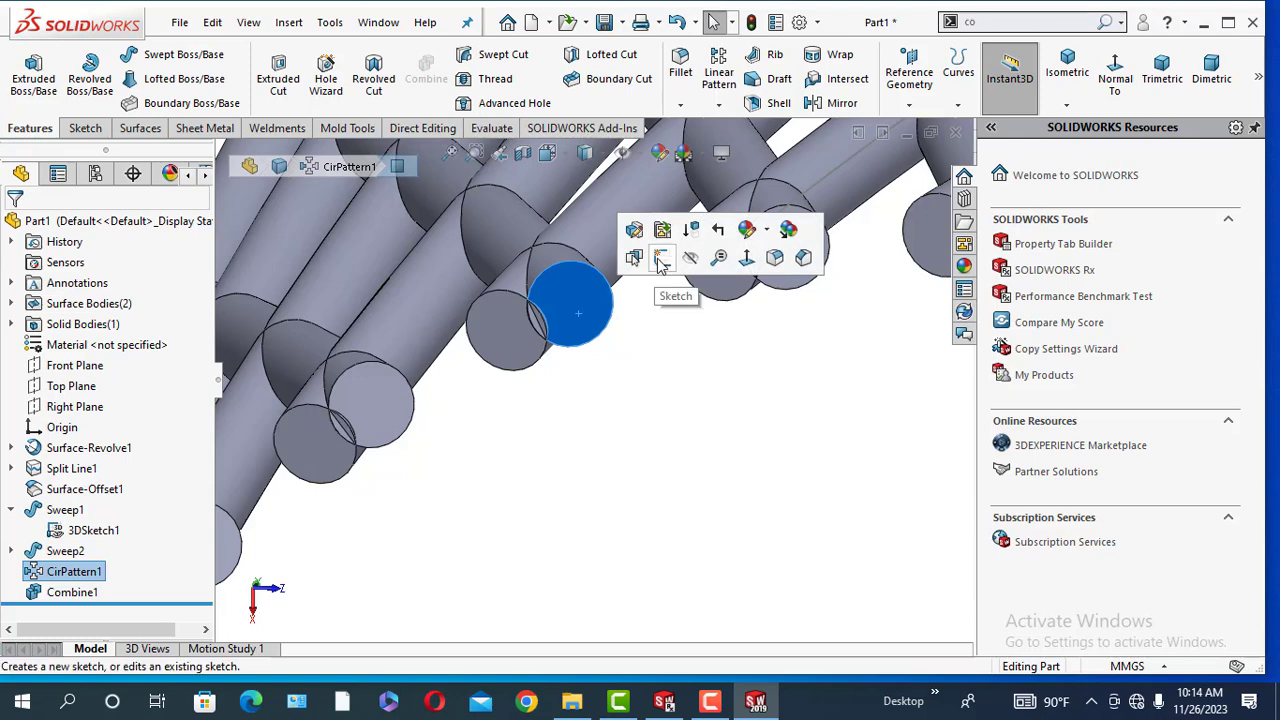
pyautogui.click(660, 259)
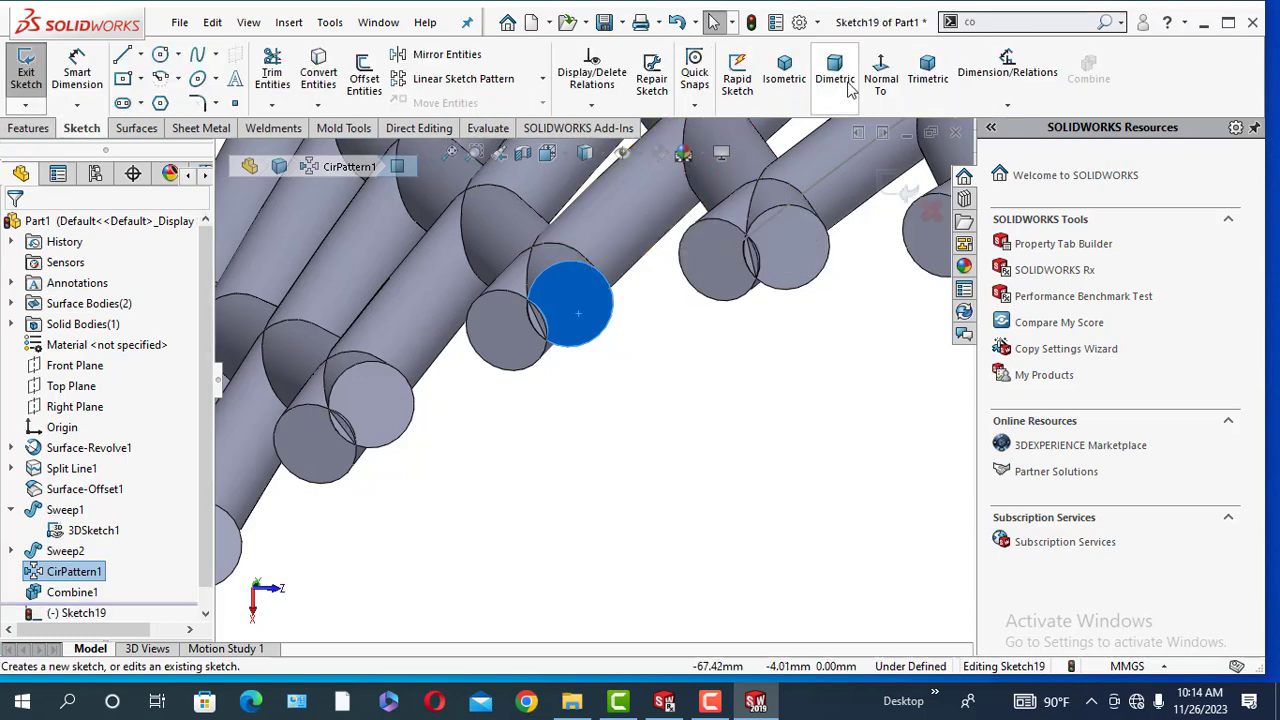
pyautogui.click(312, 66)
pyautogui.scroll(-5, 547, 320)
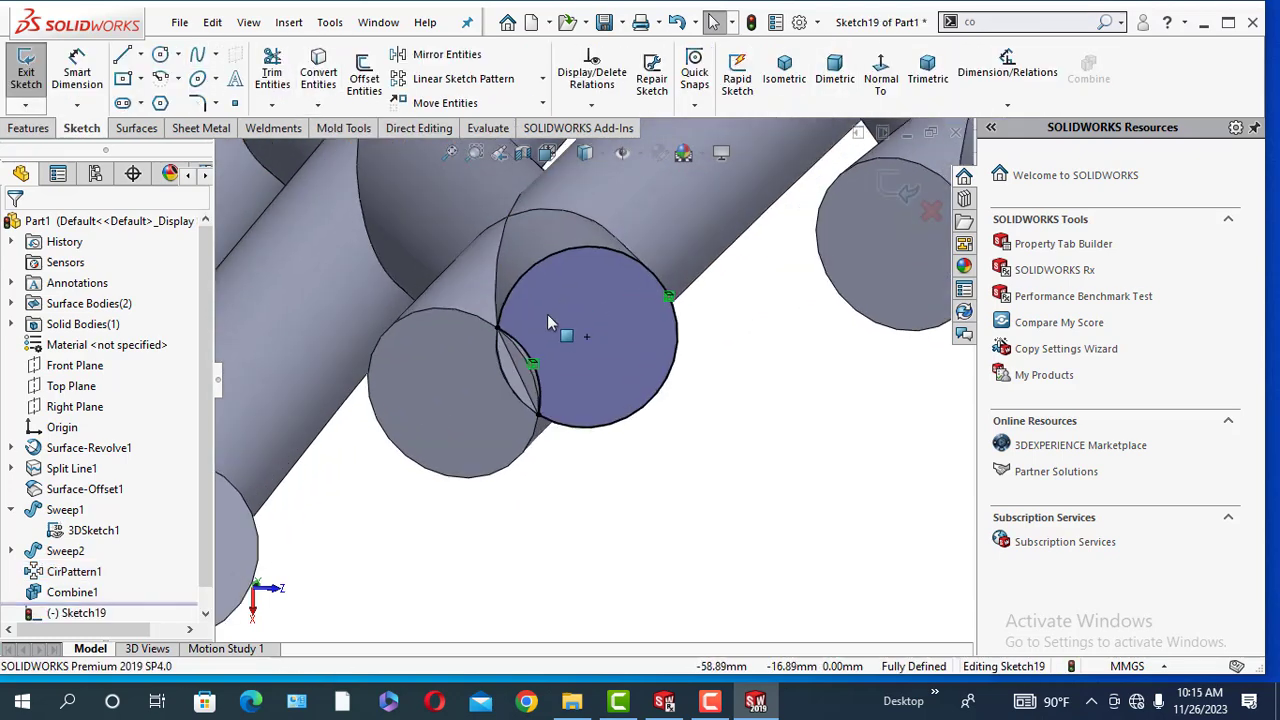
# Convert the short straight edge between the two overlapping rod ends into the sketch.
pyautogui.moveTo(536, 444); pyautogui.dragTo(533, 430, button='middle')
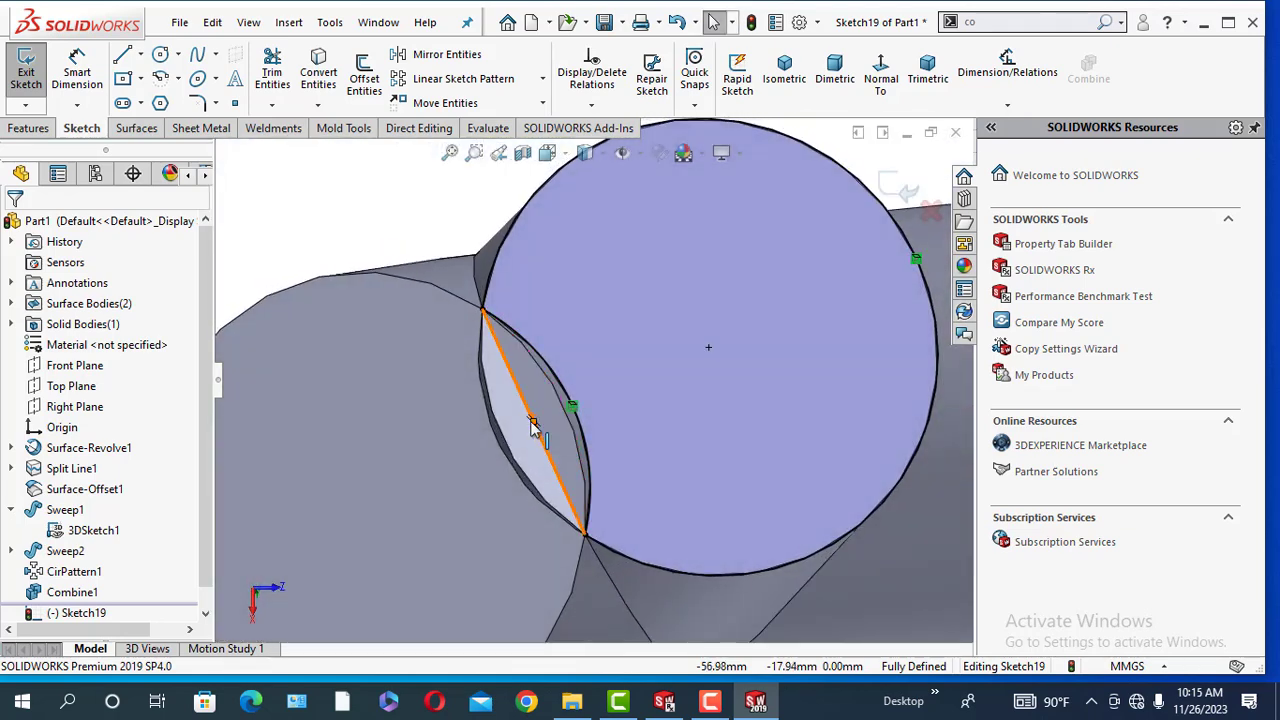
pyautogui.click(531, 421)
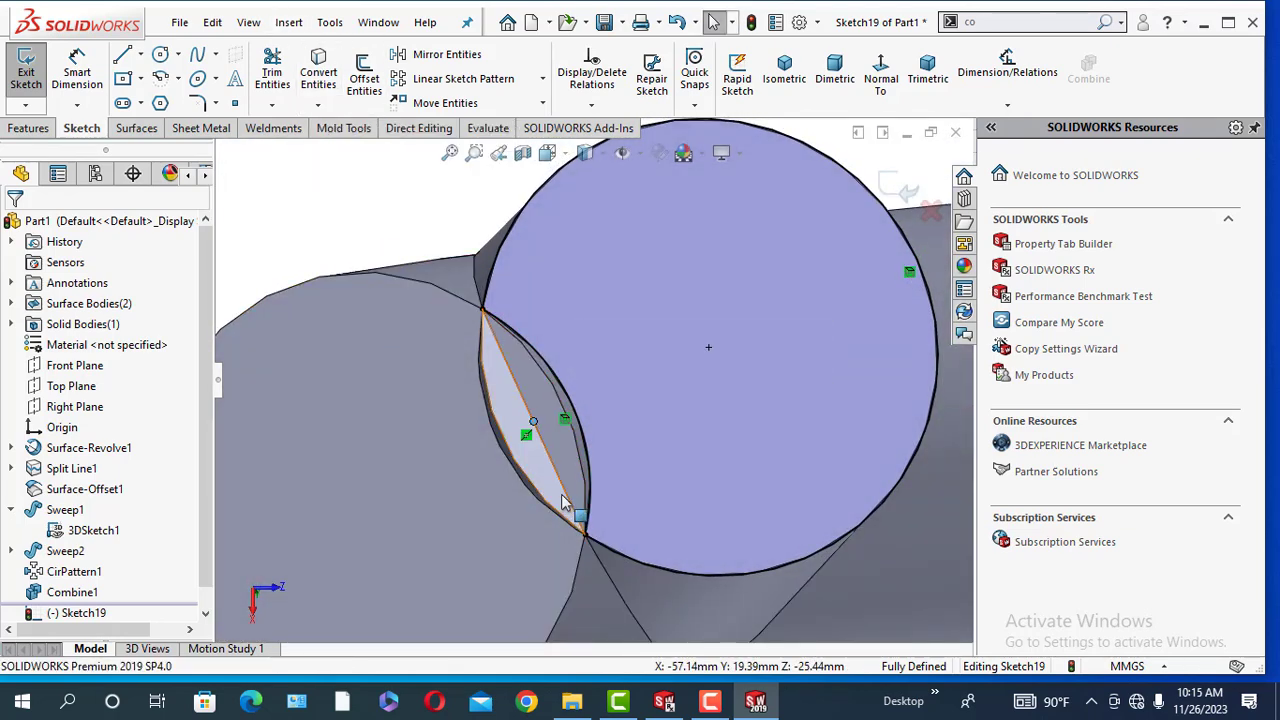
pyautogui.click(318, 72)
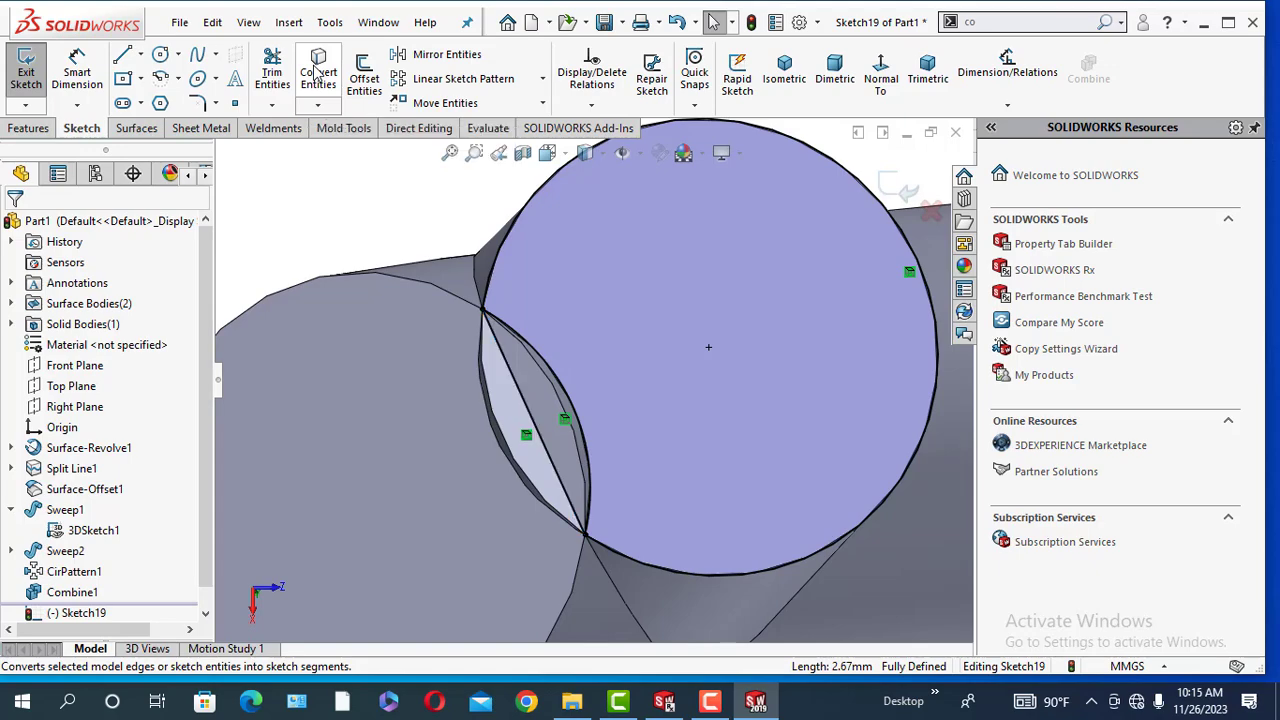
pyautogui.moveTo(560, 460)
pyautogui.mouseDown(button='middle')
pyautogui.moveTo(571, 588)
pyautogui.moveTo(544, 448)
pyautogui.mouseUp(button='middle')
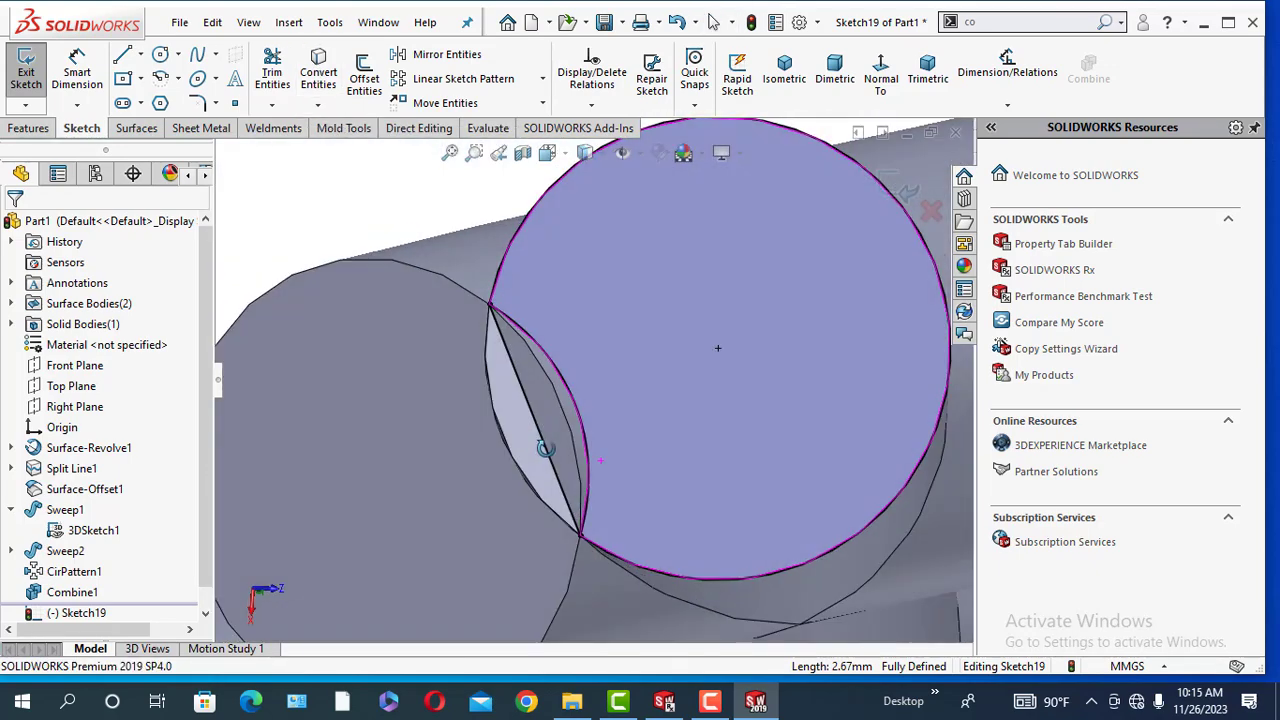
# Trim away the inner arc between the two overlapping rod ends and finish the sketch.
pyautogui.click(271, 72)
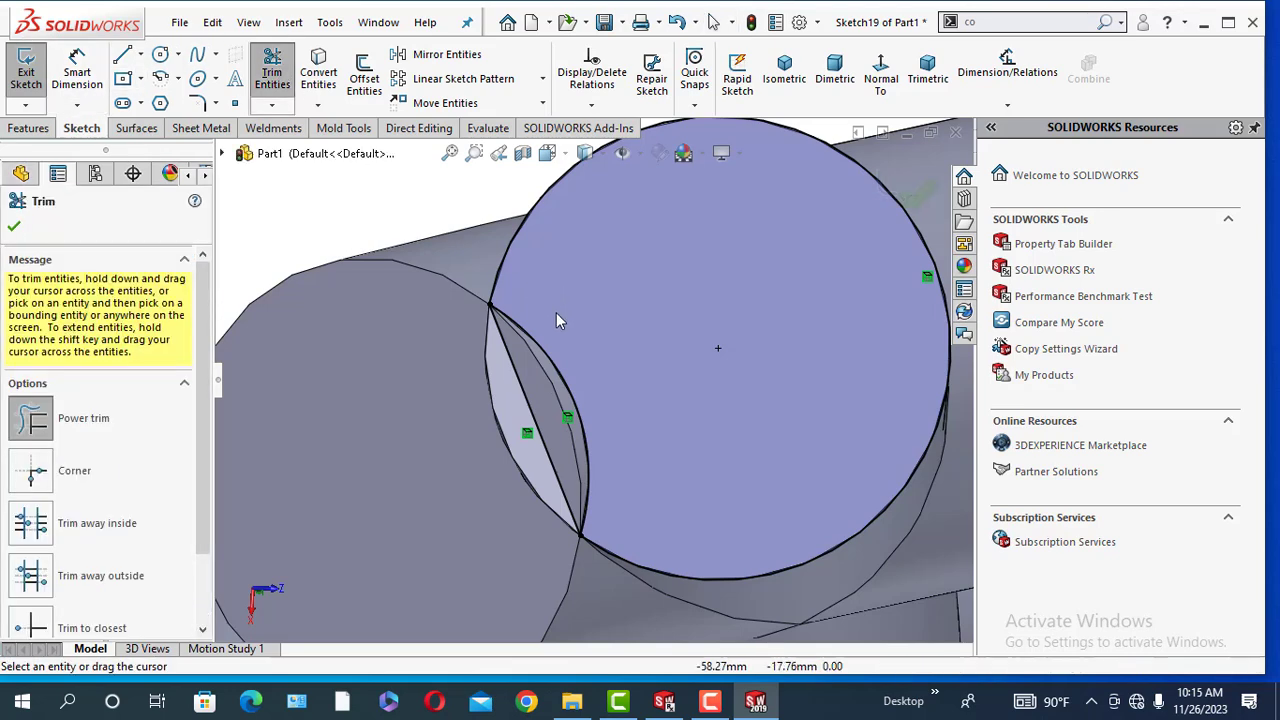
pyautogui.moveTo(556, 312); pyautogui.dragTo(530, 385)
pyautogui.click(14, 226)
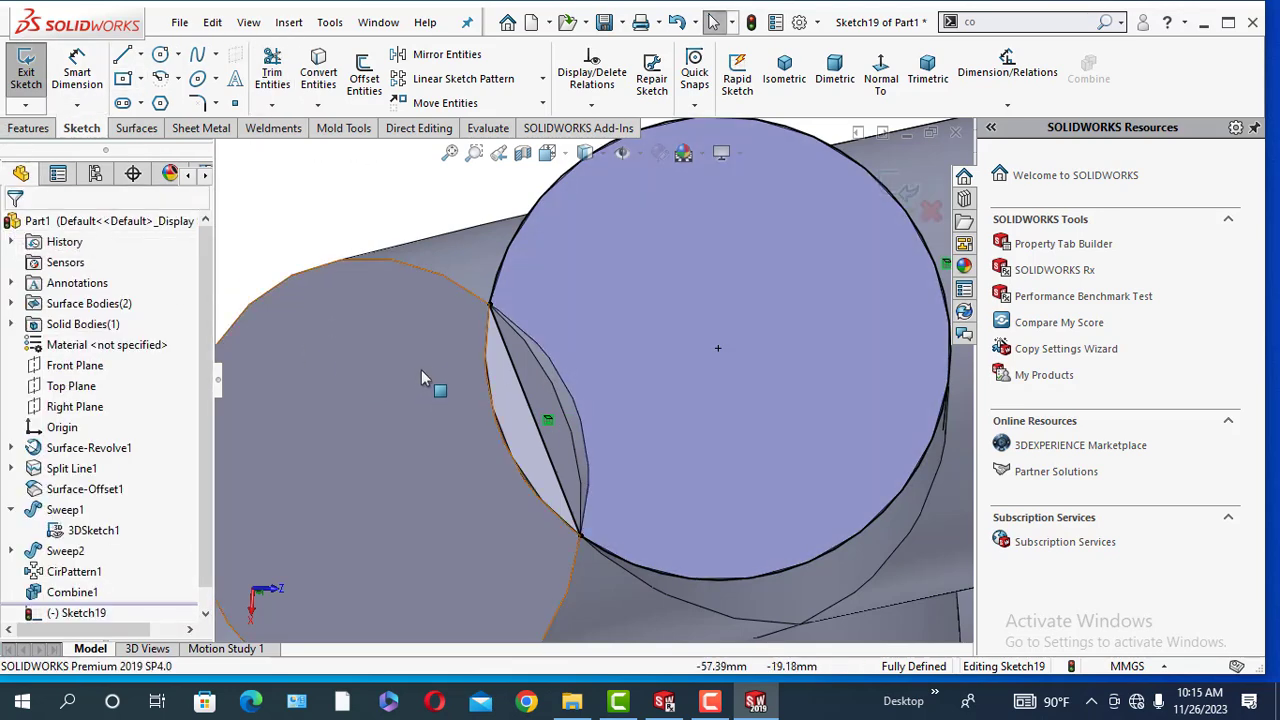
pyautogui.scroll(4, 422, 371)
pyautogui.moveTo(453, 301); pyautogui.dragTo(450, 339, button='middle')
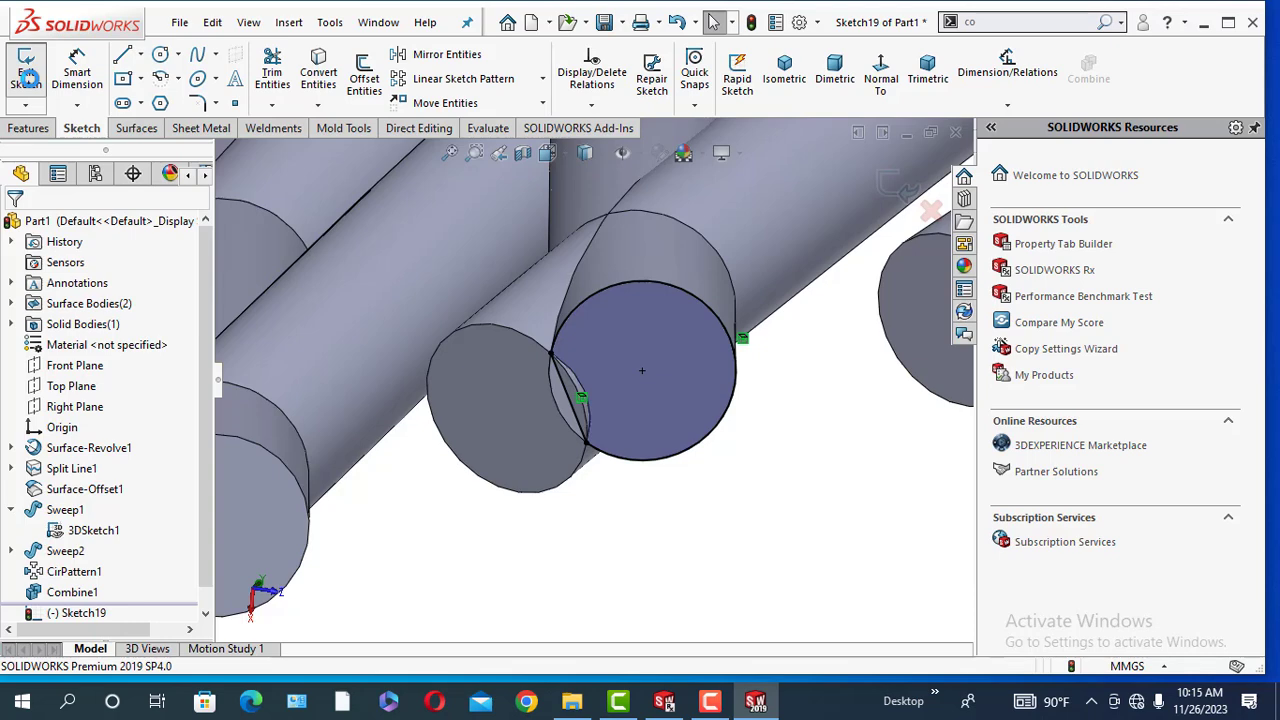
pyautogui.click(28, 78)
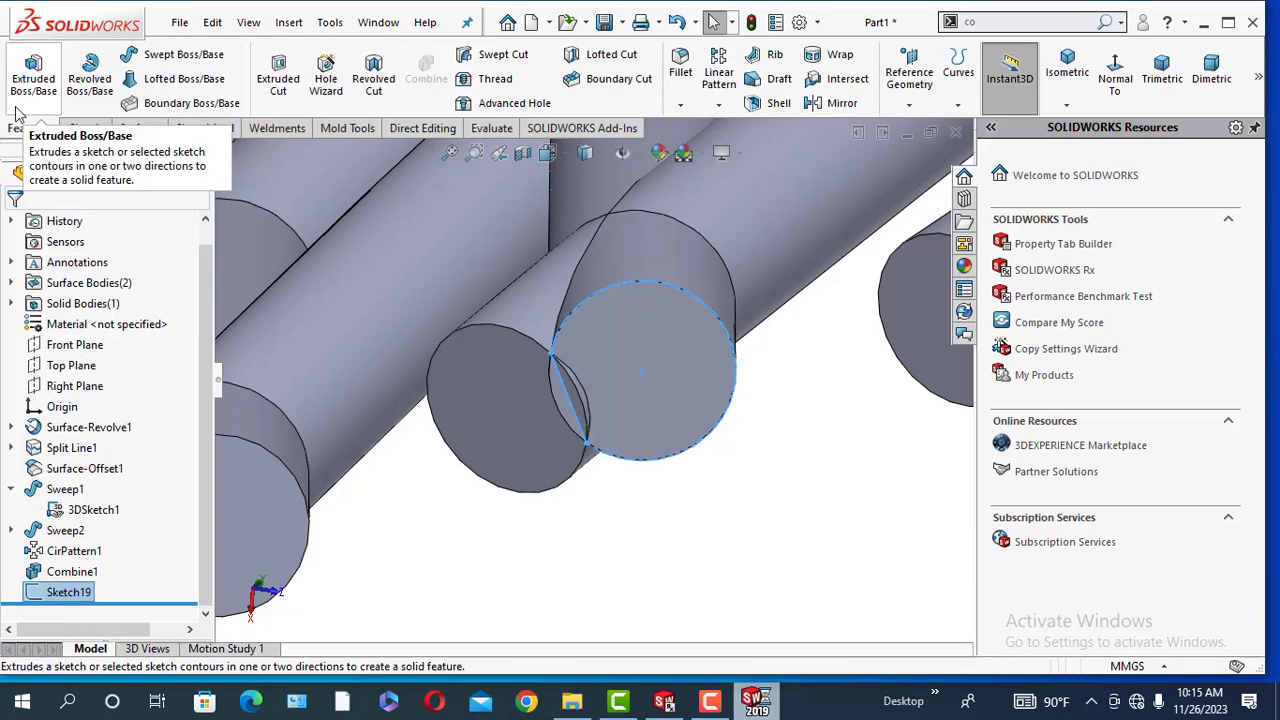
# Start a boss revolve of the trimmed rod-end profile about its short straight line and lower the angle to 339°.
pyautogui.click(96, 88)
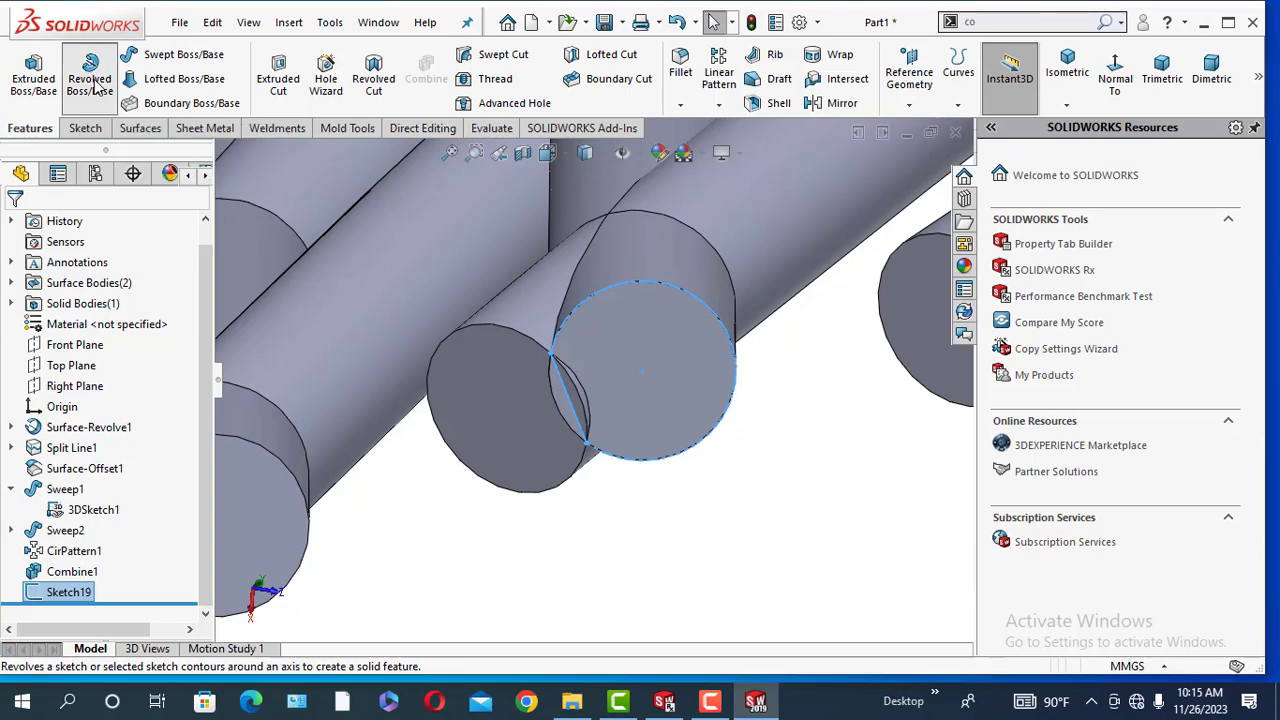
pyautogui.click(566, 396)
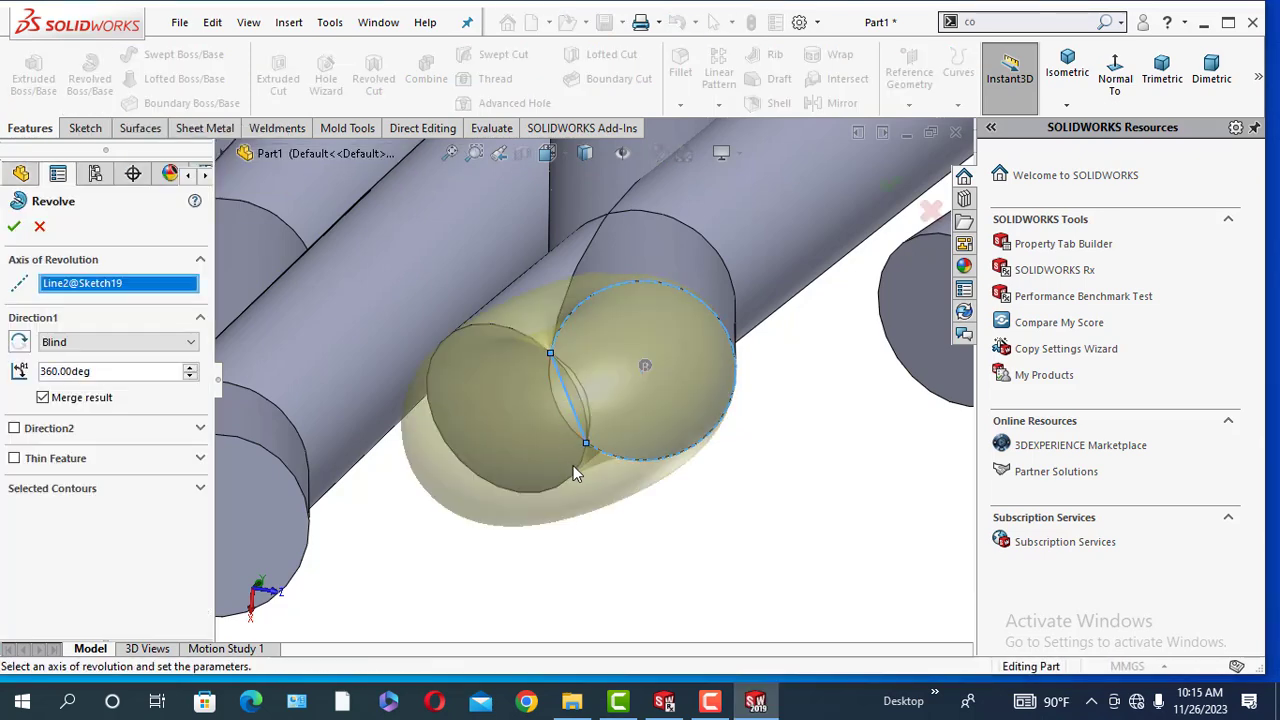
pyautogui.click(190, 377)
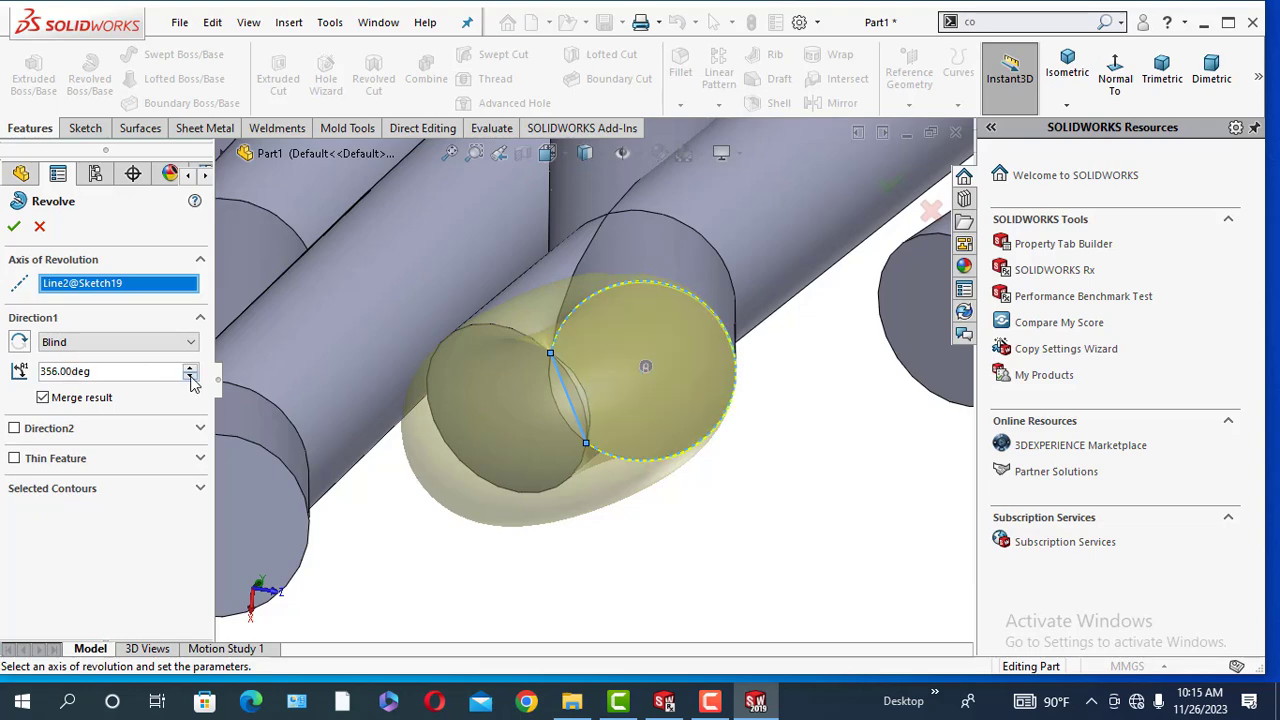
pyautogui.moveTo(190, 377); pyautogui.dragTo(190, 377)
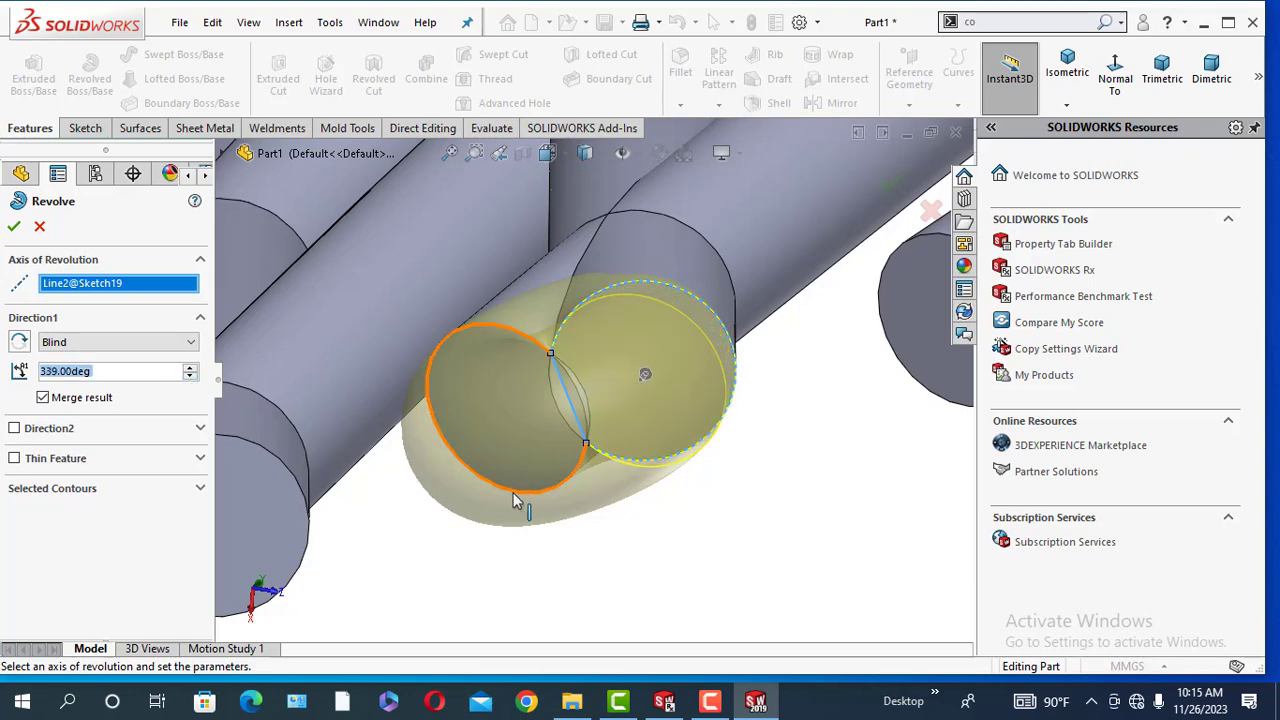
# Reverse the direction of the rod-end revolve and set its angle to 215°.
pyautogui.scroll(3, 512, 500)
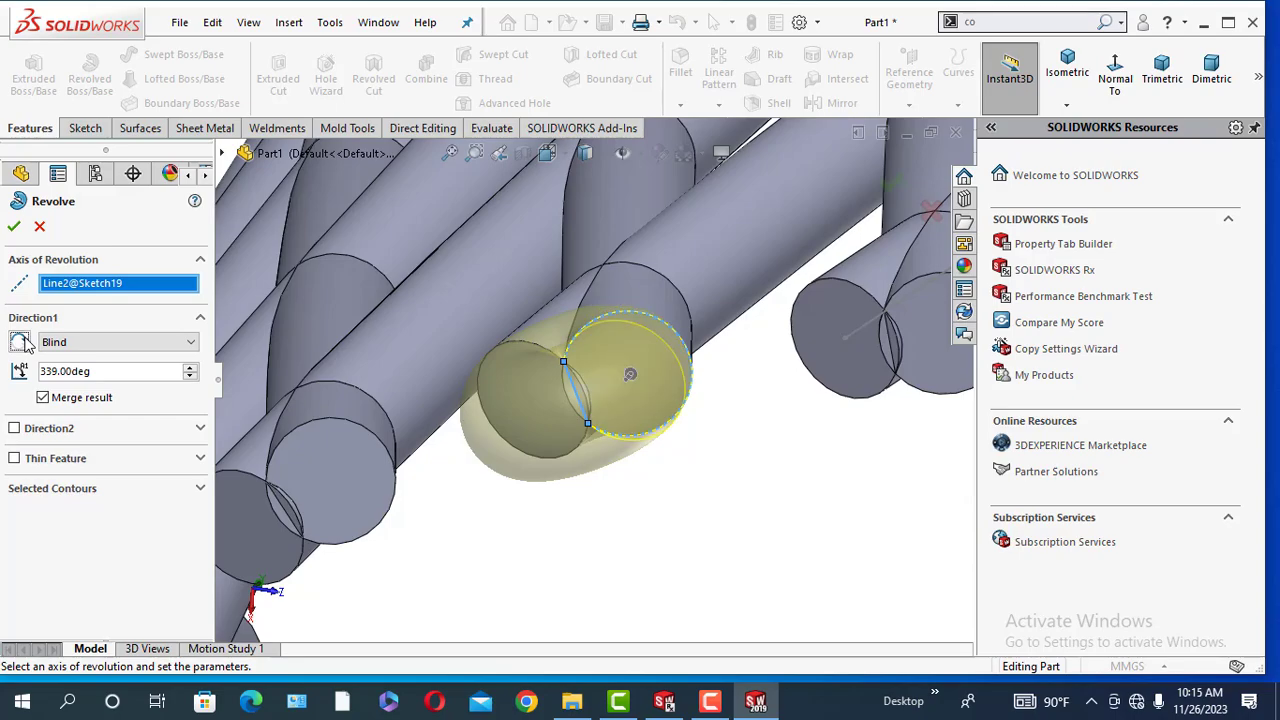
pyautogui.scroll(10, 592, 500)
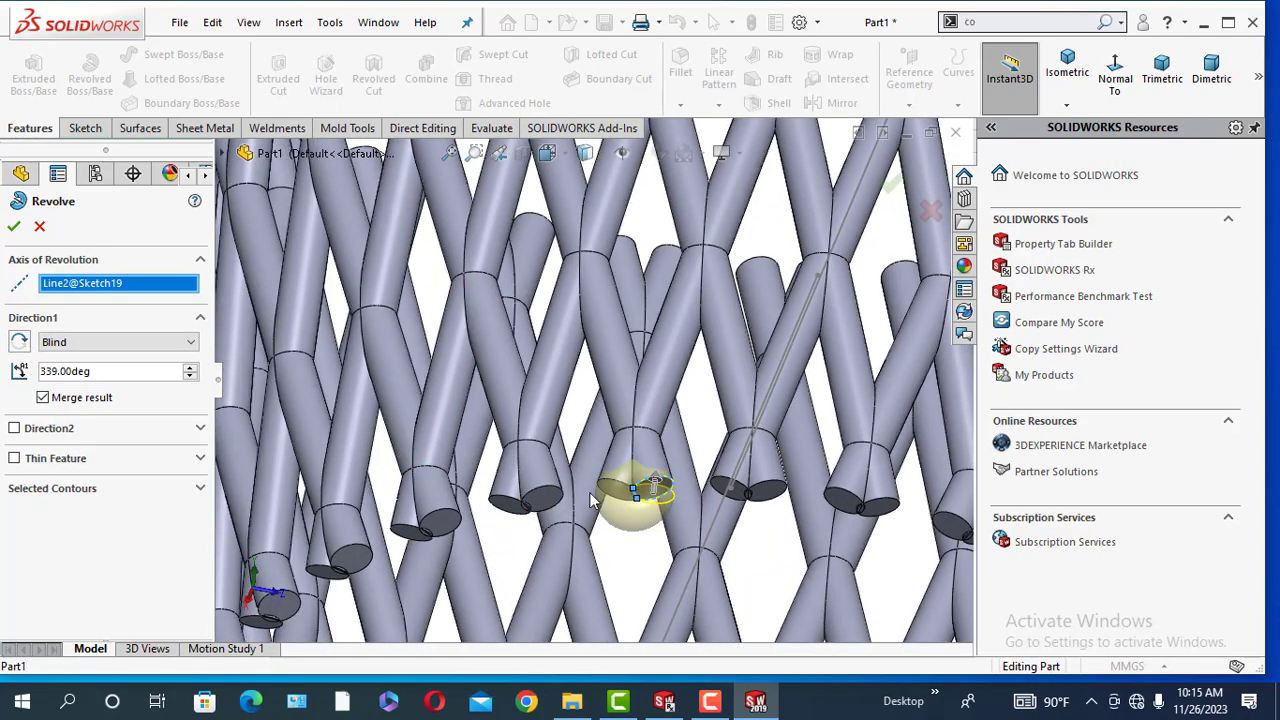
pyautogui.scroll(-10, 590, 480)
pyautogui.moveTo(642, 501); pyautogui.dragTo(620, 462, button='middle')
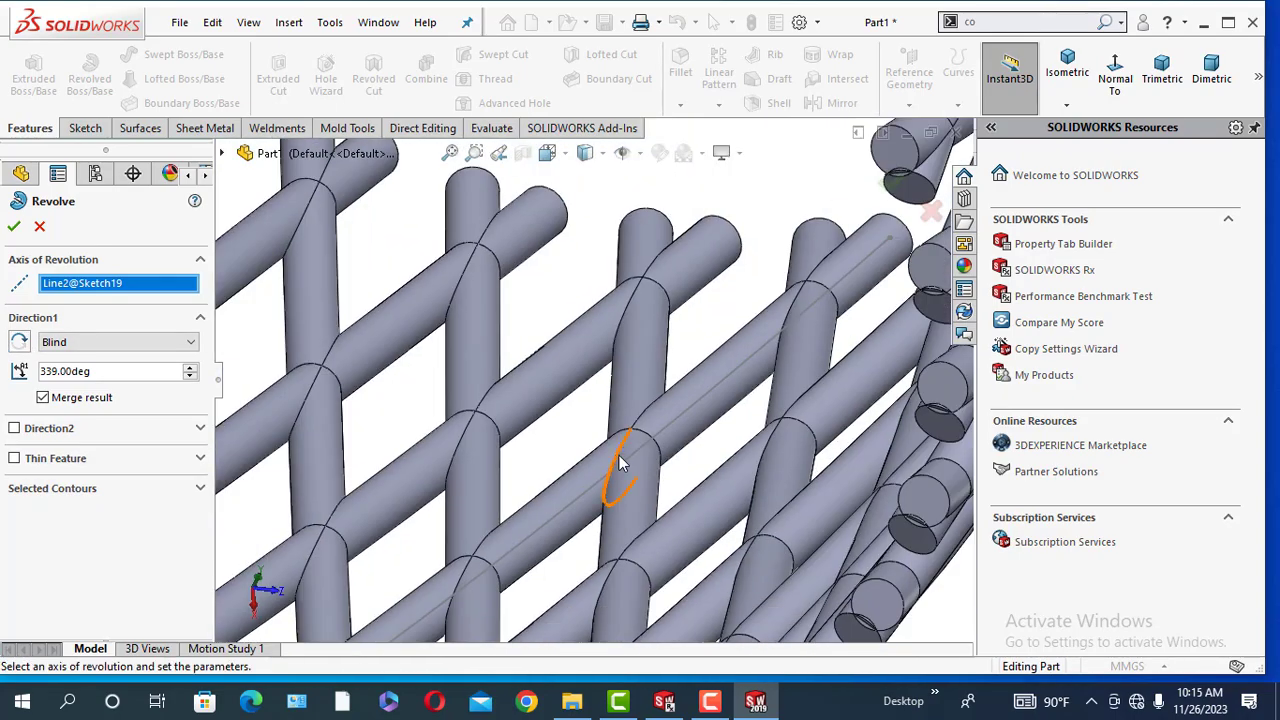
pyautogui.scroll(10, 618, 456)
pyautogui.moveTo(570, 362); pyautogui.dragTo(645, 498, button='middle')
pyautogui.scroll(-4, 656, 548)
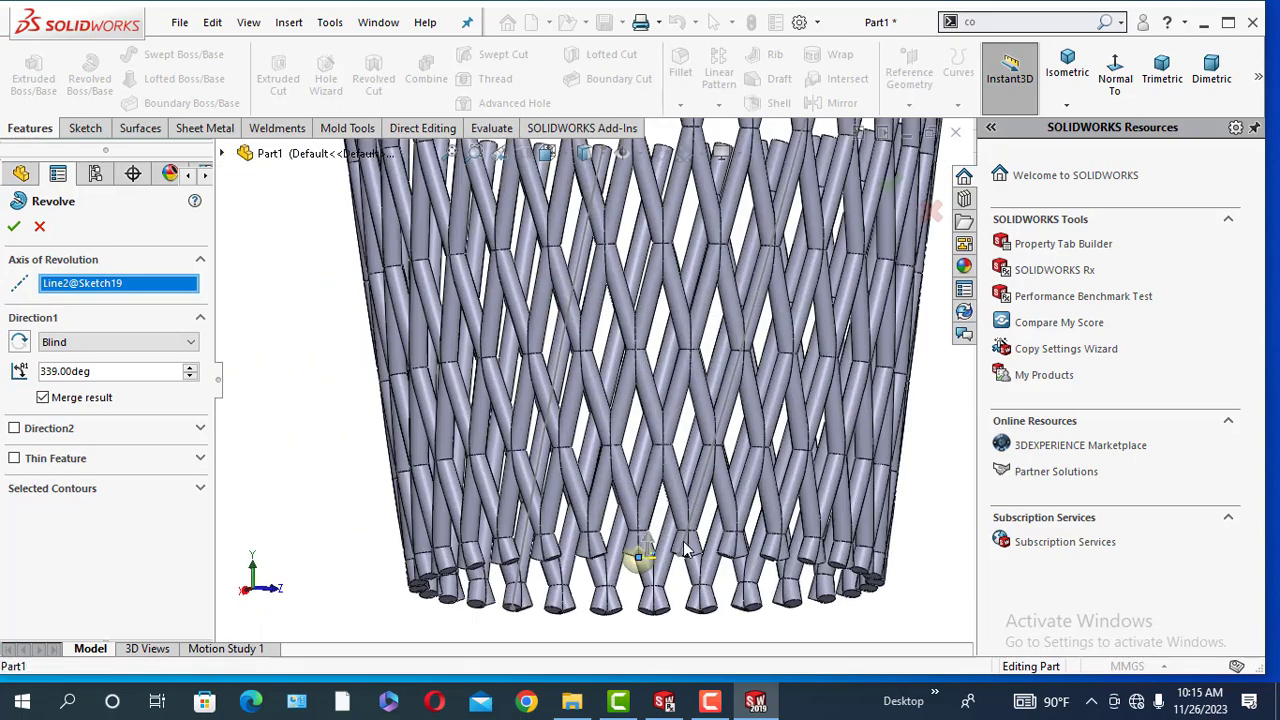
pyautogui.scroll(-8, 686, 548)
pyautogui.click(19, 343)
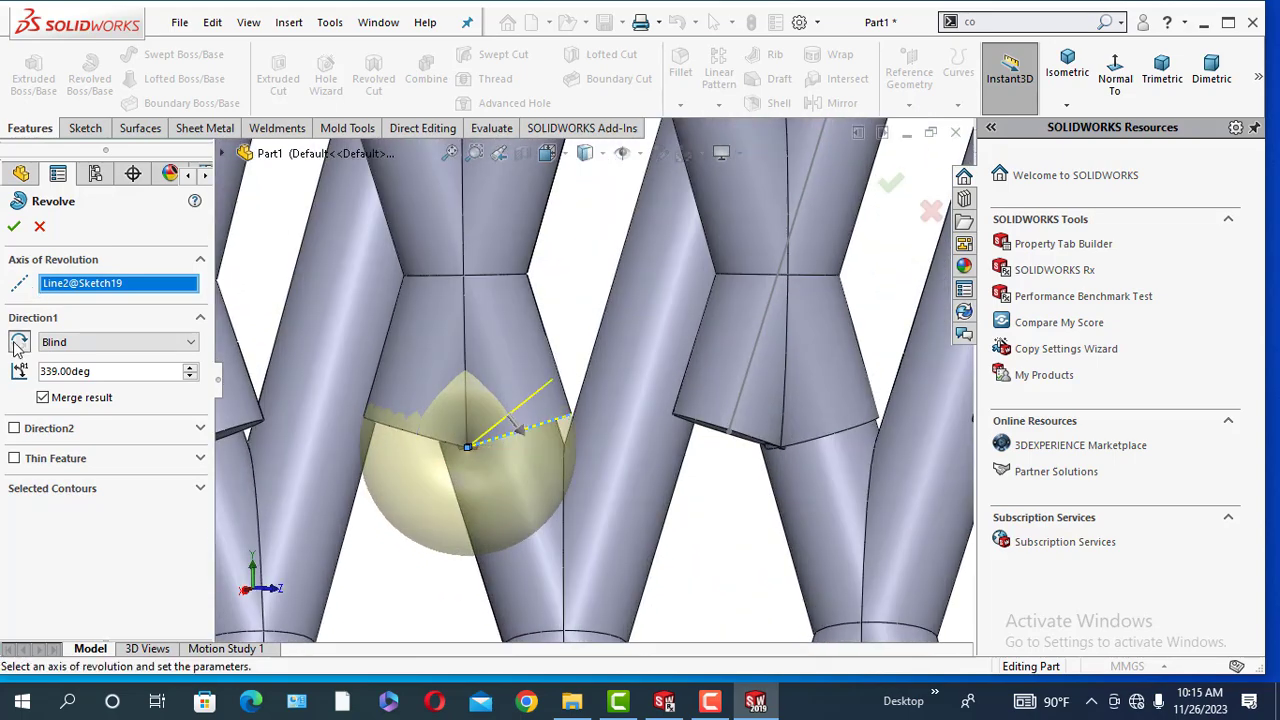
pyautogui.click(108, 370)
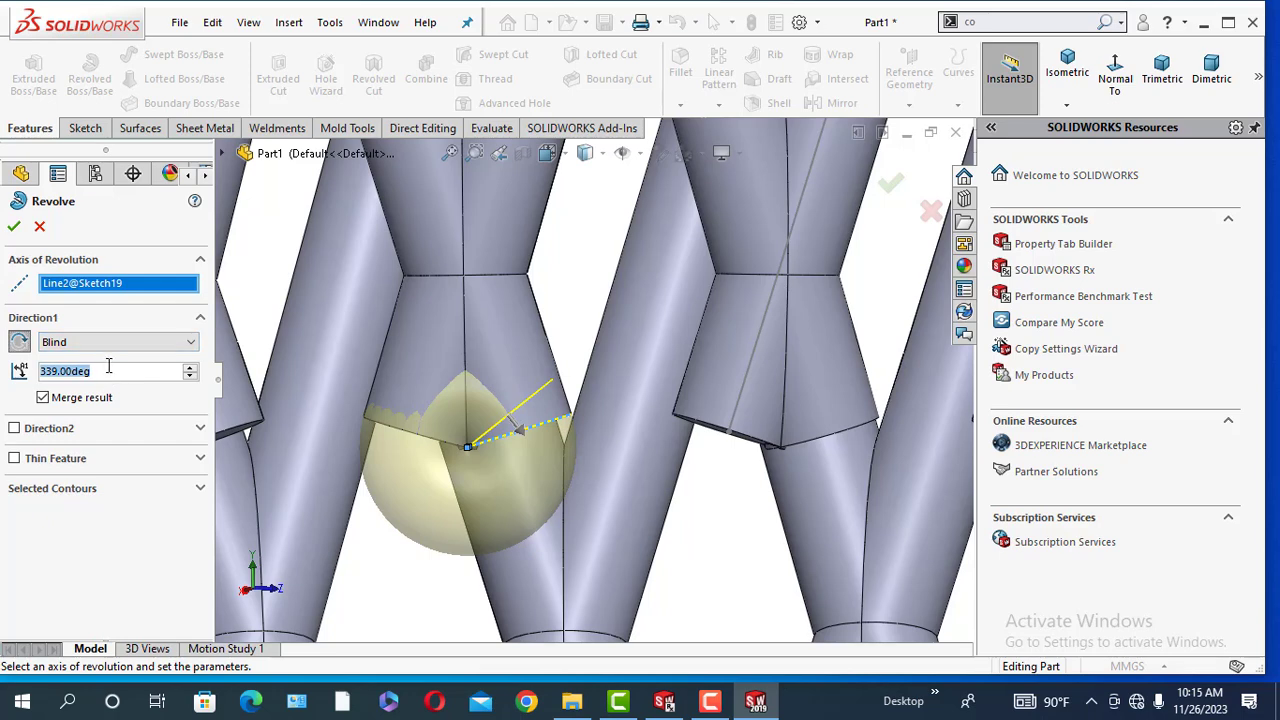
pyautogui.write('215')
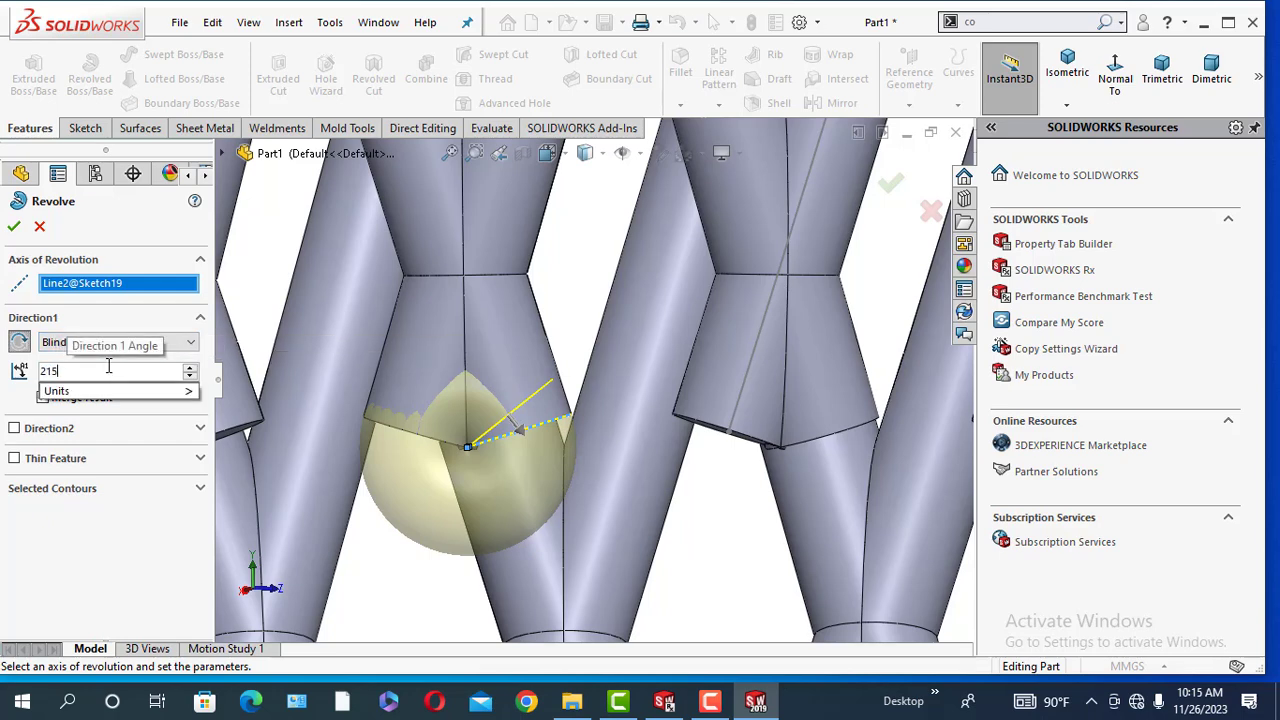
pyautogui.press('Return')
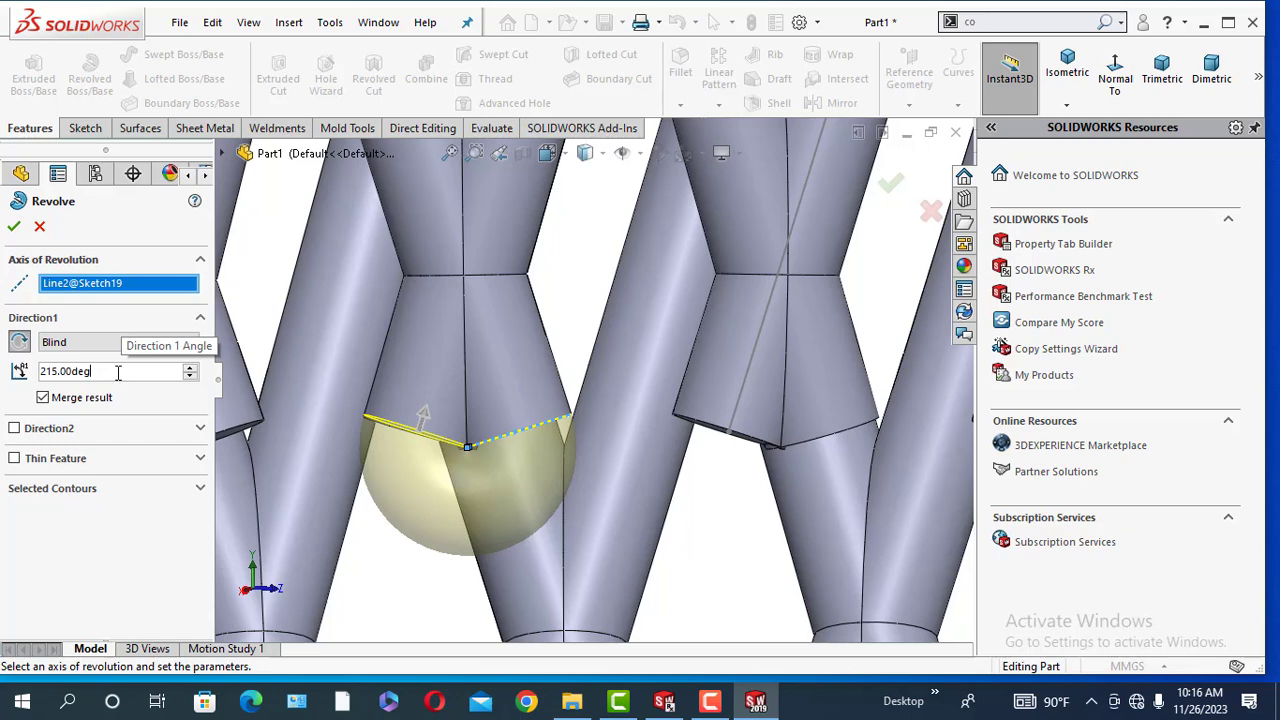
# Try revolve angles of 30° and 360° for the rod-end cap.
pyautogui.write('30')
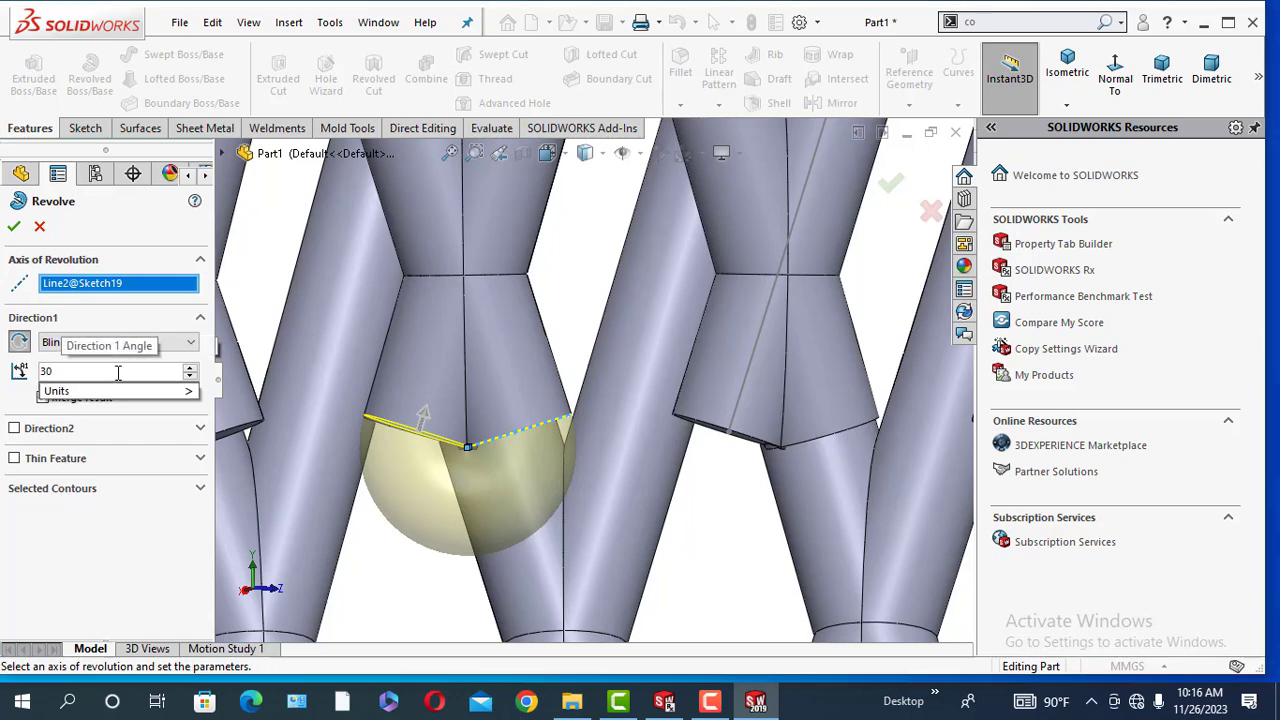
pyautogui.press('Return')
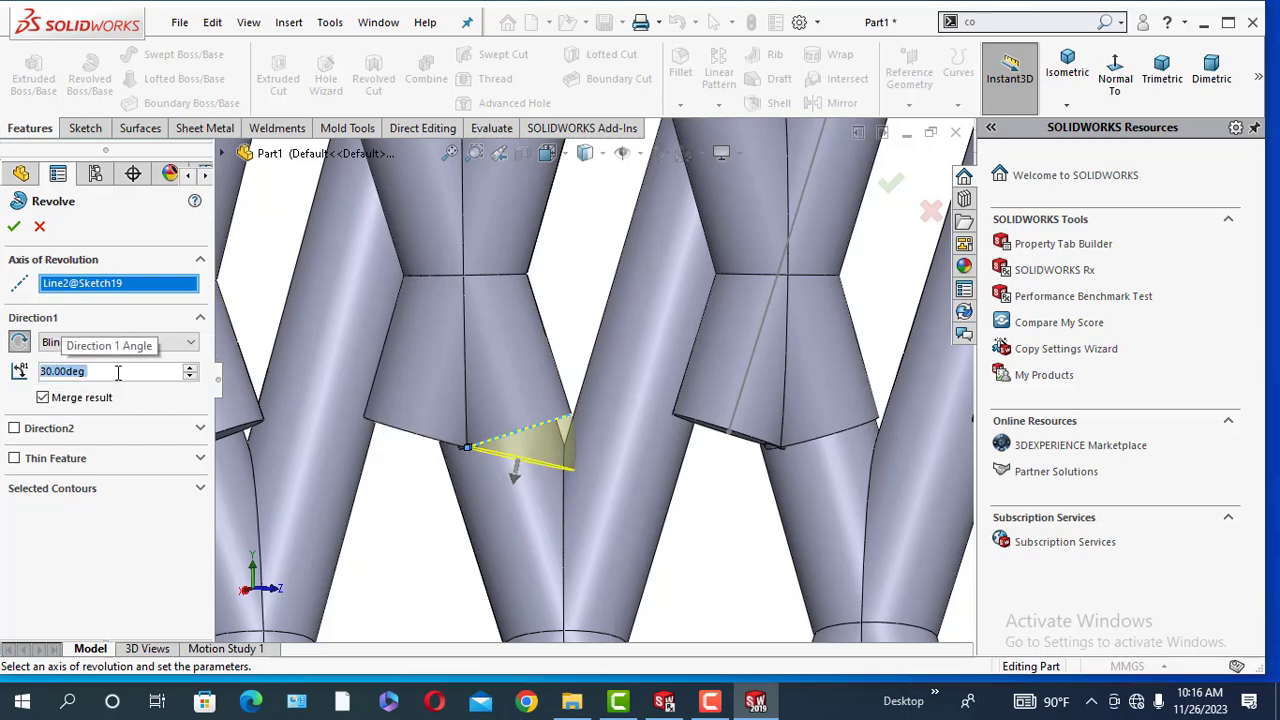
pyautogui.write('36')
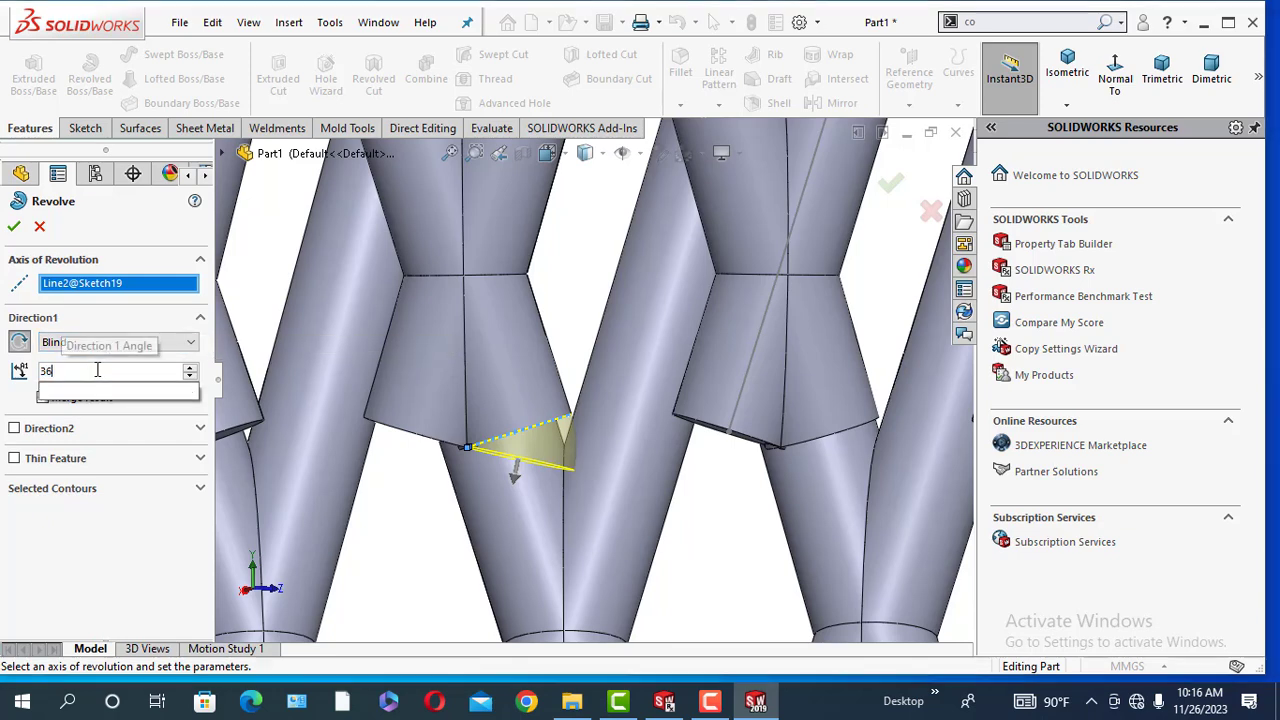
pyautogui.write('0')
pyautogui.press('Return')
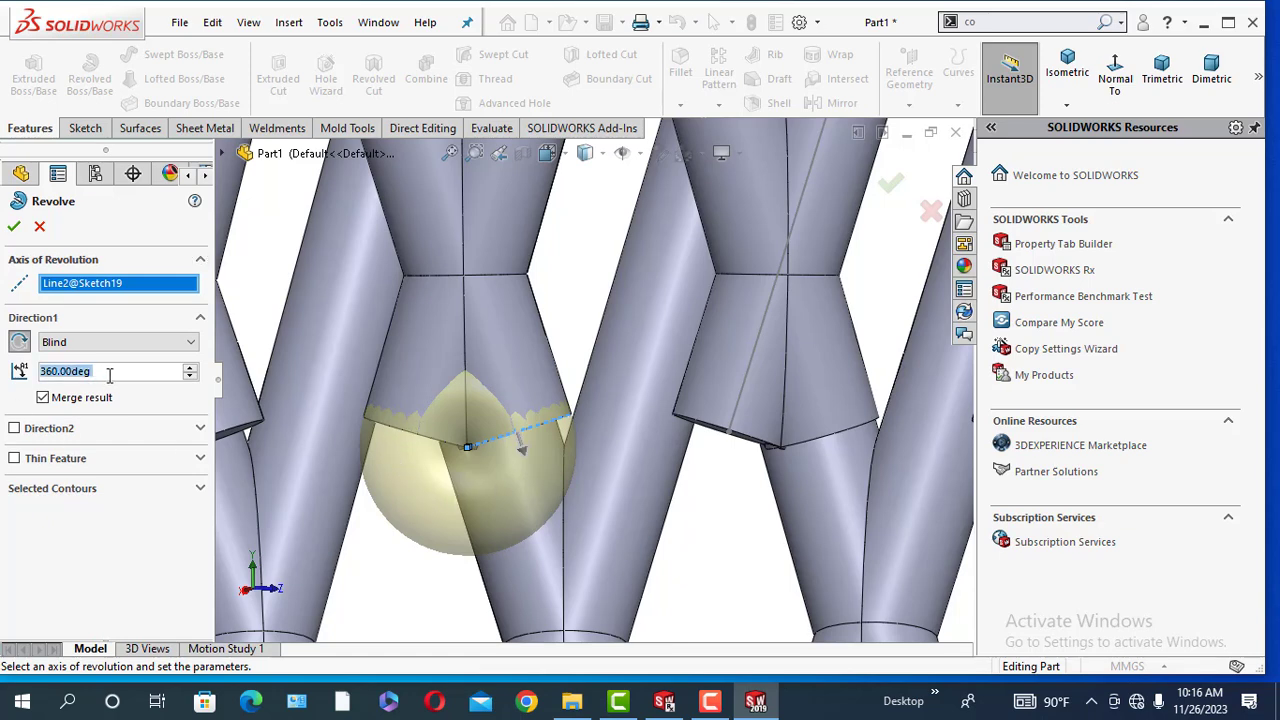
# Set the revolve angle to 215°, turn off Merge result and create the rounded cap as a separate body.
pyautogui.write('21')
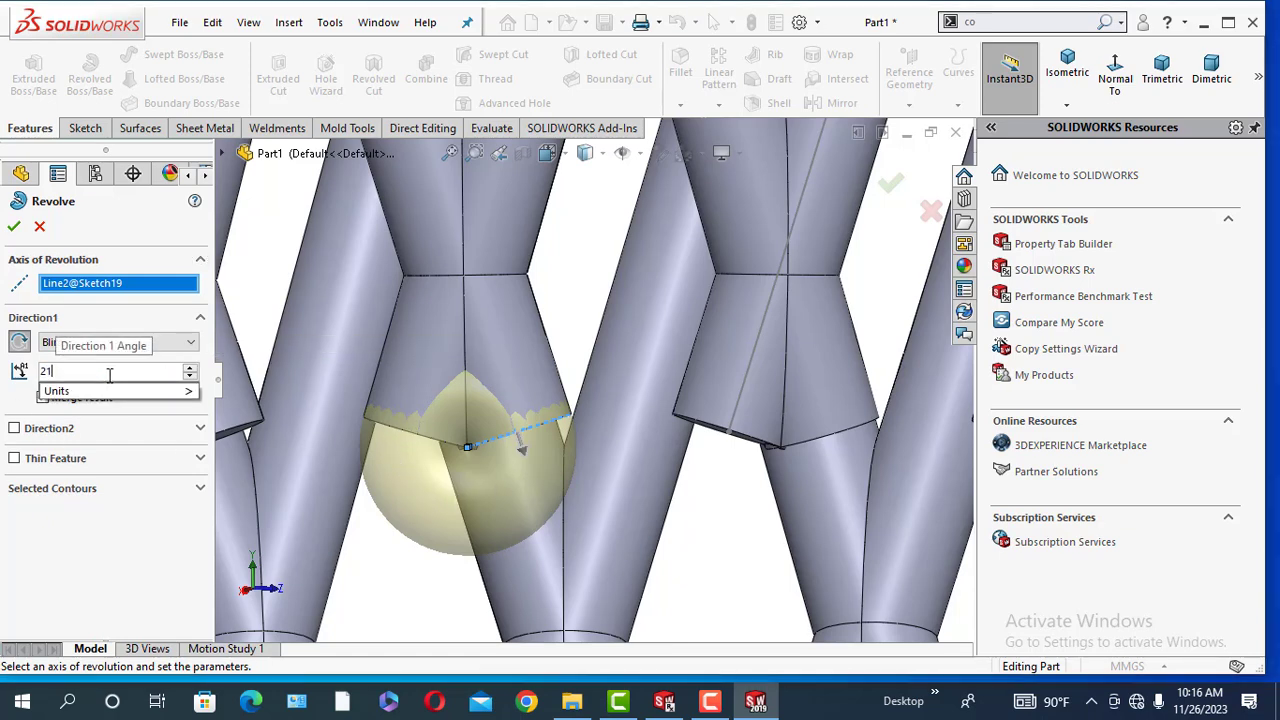
pyautogui.write('5')
pyautogui.press('Return')
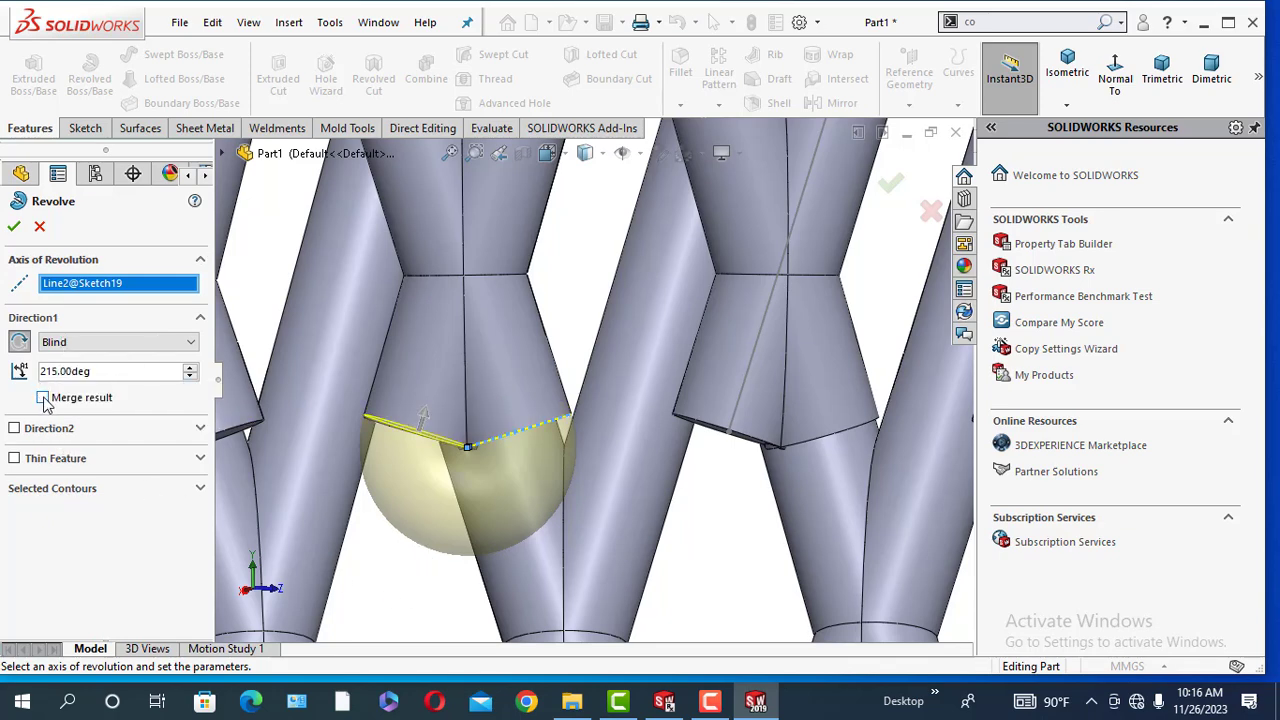
pyautogui.click(15, 227)
# Create a reference axis through the basket's centre from the intersection of the Front Plane and Right Plane.
pyautogui.scroll(3, 491, 546)
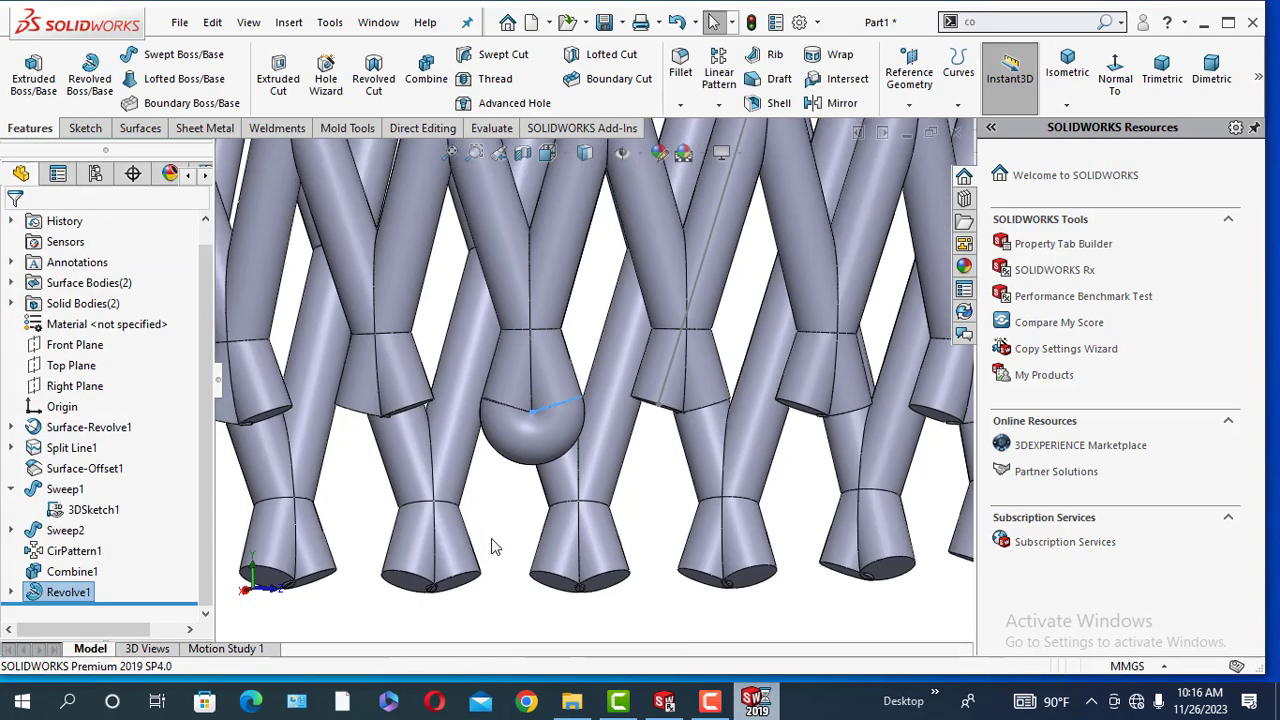
pyautogui.scroll(5, 491, 546)
pyautogui.moveTo(560, 545); pyautogui.dragTo(698, 472, button='middle')
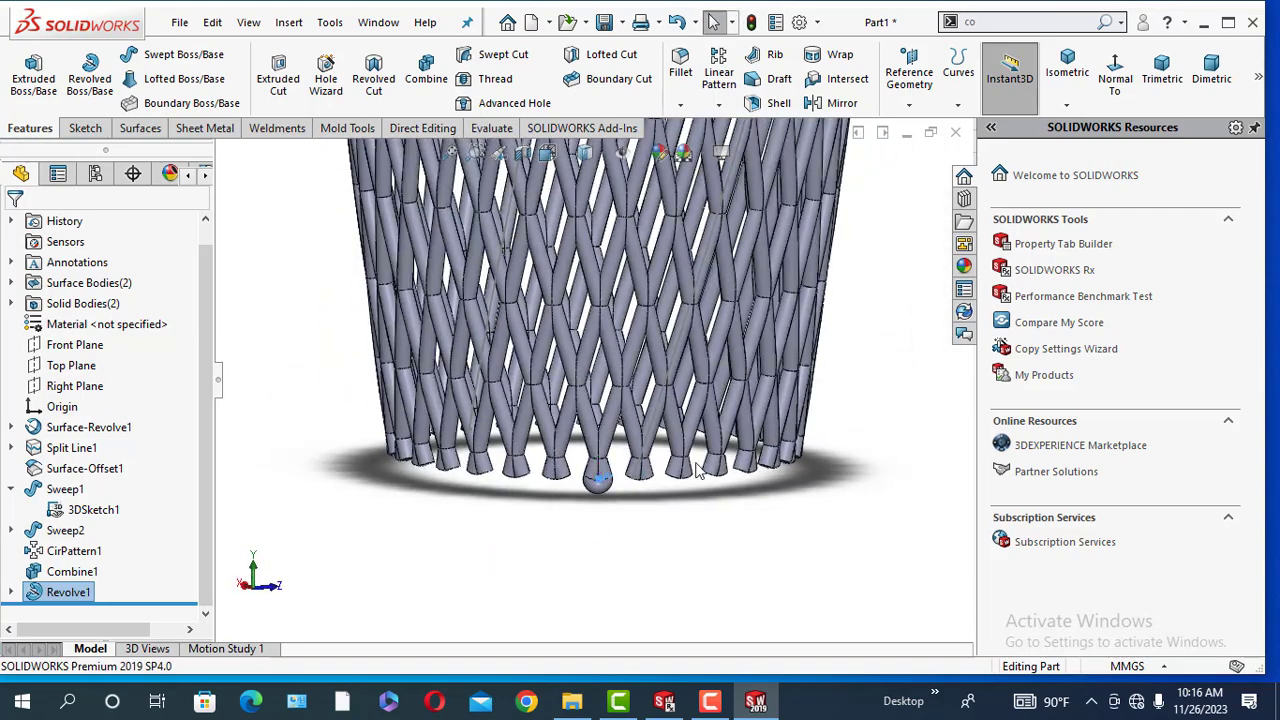
pyautogui.click(909, 102)
pyautogui.click(898, 152)
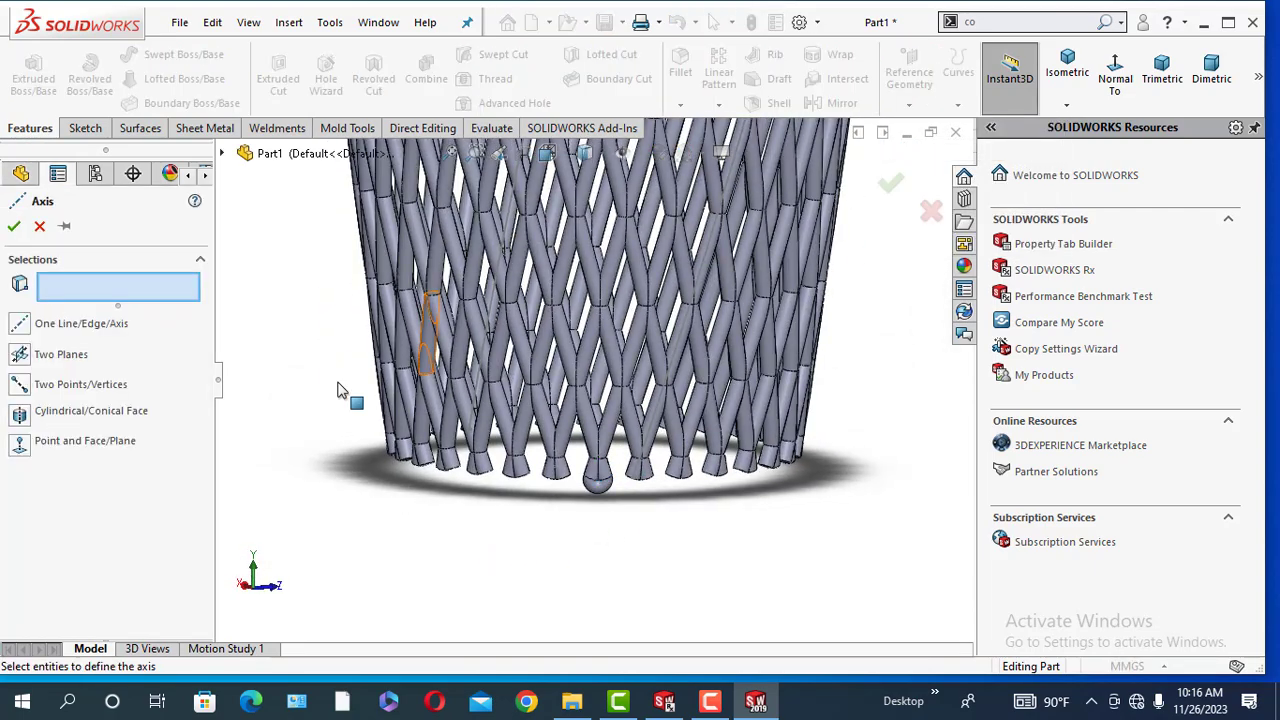
pyautogui.click(221, 153)
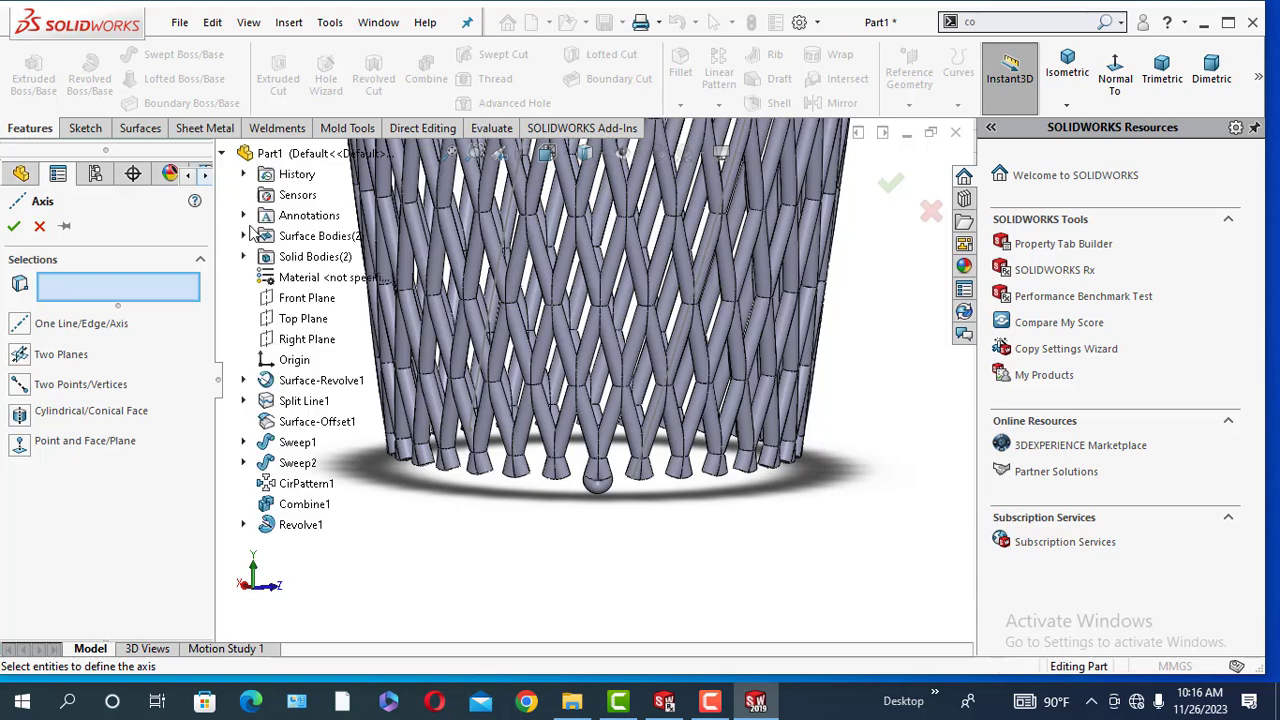
pyautogui.click(300, 298)
pyautogui.click(307, 339)
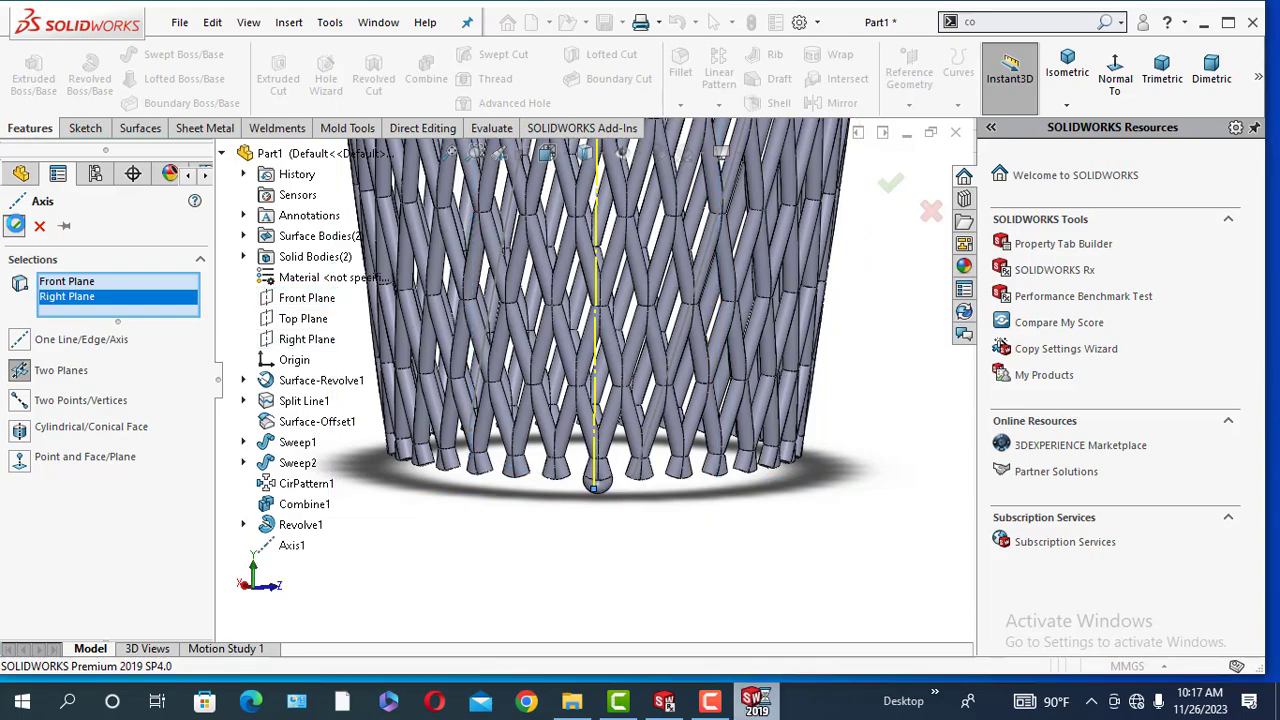
pyautogui.click(15, 224)
# Circular-pattern the rounded cap body around the central axis with 30 equally spaced instances over 360°.
pyautogui.moveTo(431, 543); pyautogui.dragTo(428, 508, button='middle')
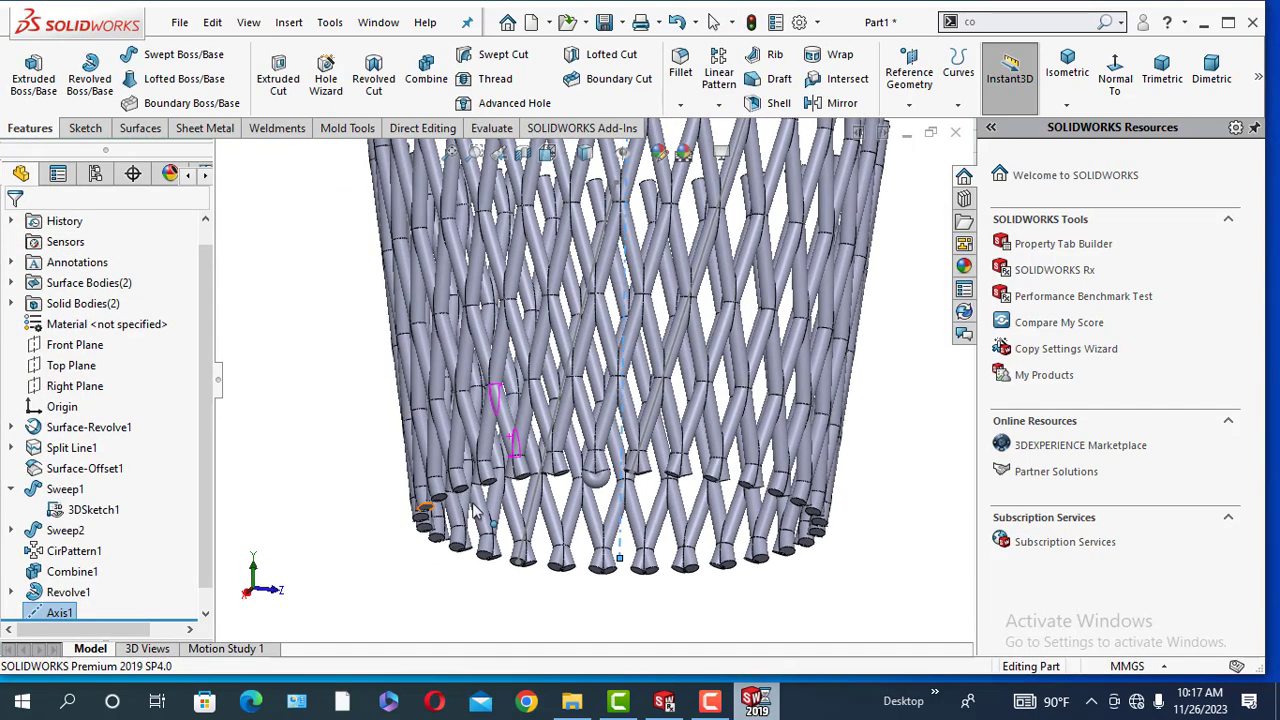
pyautogui.scroll(-4, 649, 518)
pyautogui.scroll(3, 652, 522)
pyautogui.scroll(-1, 661, 487)
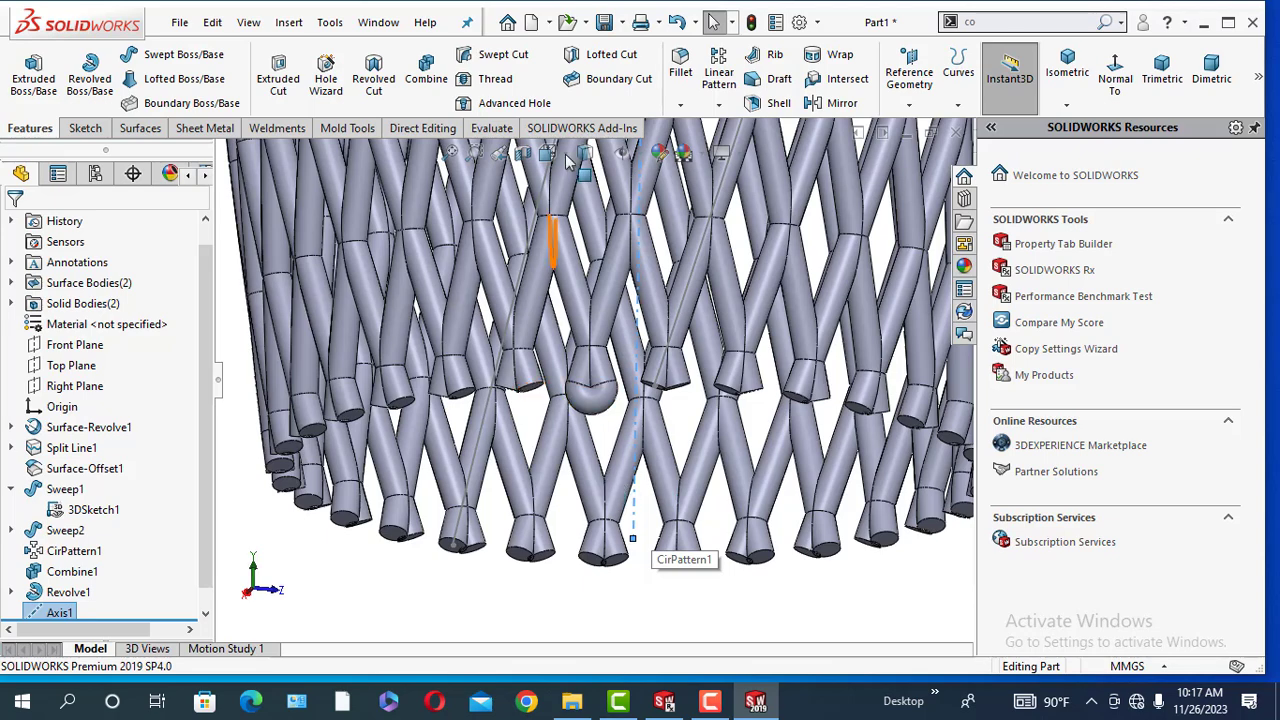
pyautogui.click(718, 104)
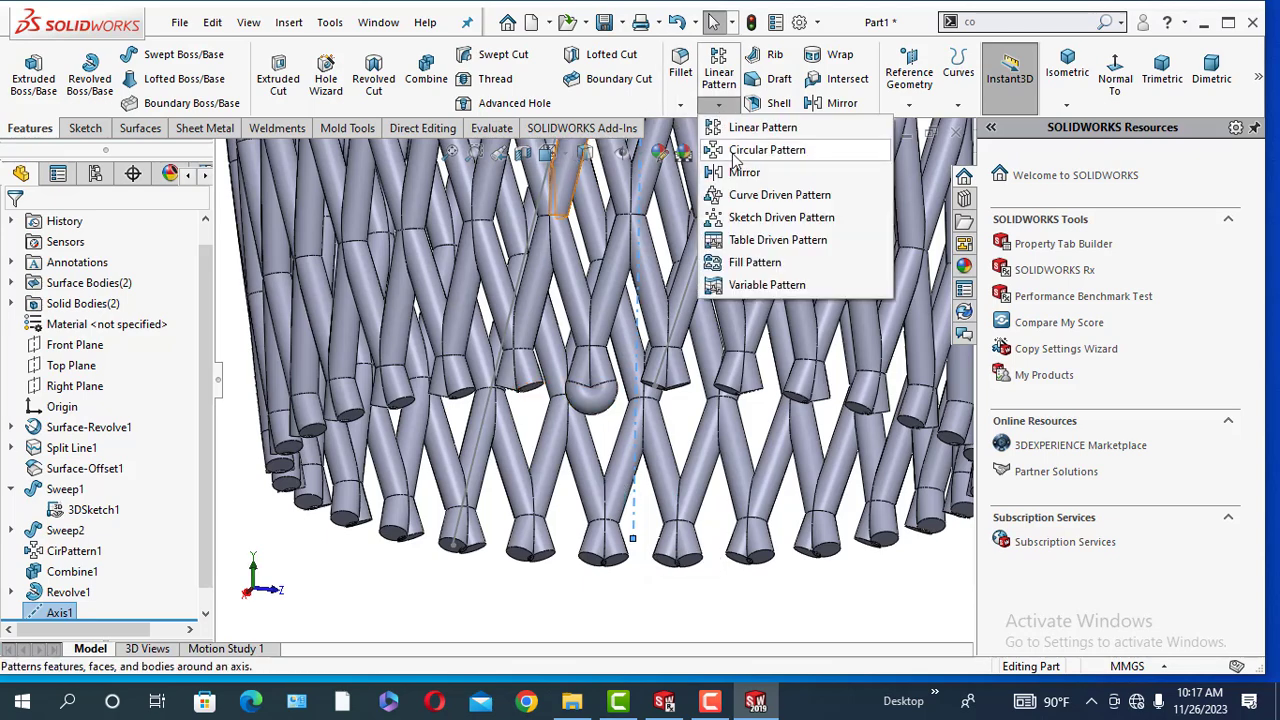
pyautogui.click(766, 150)
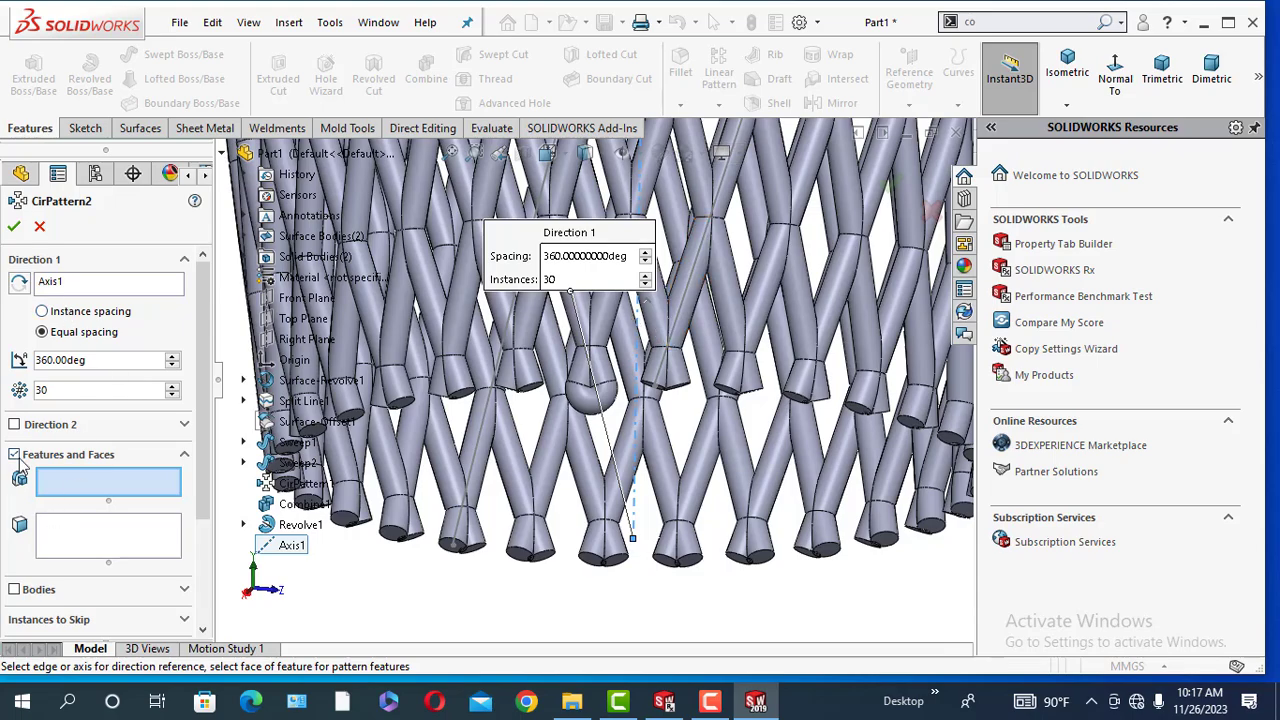
pyautogui.click(14, 455)
pyautogui.click(14, 485)
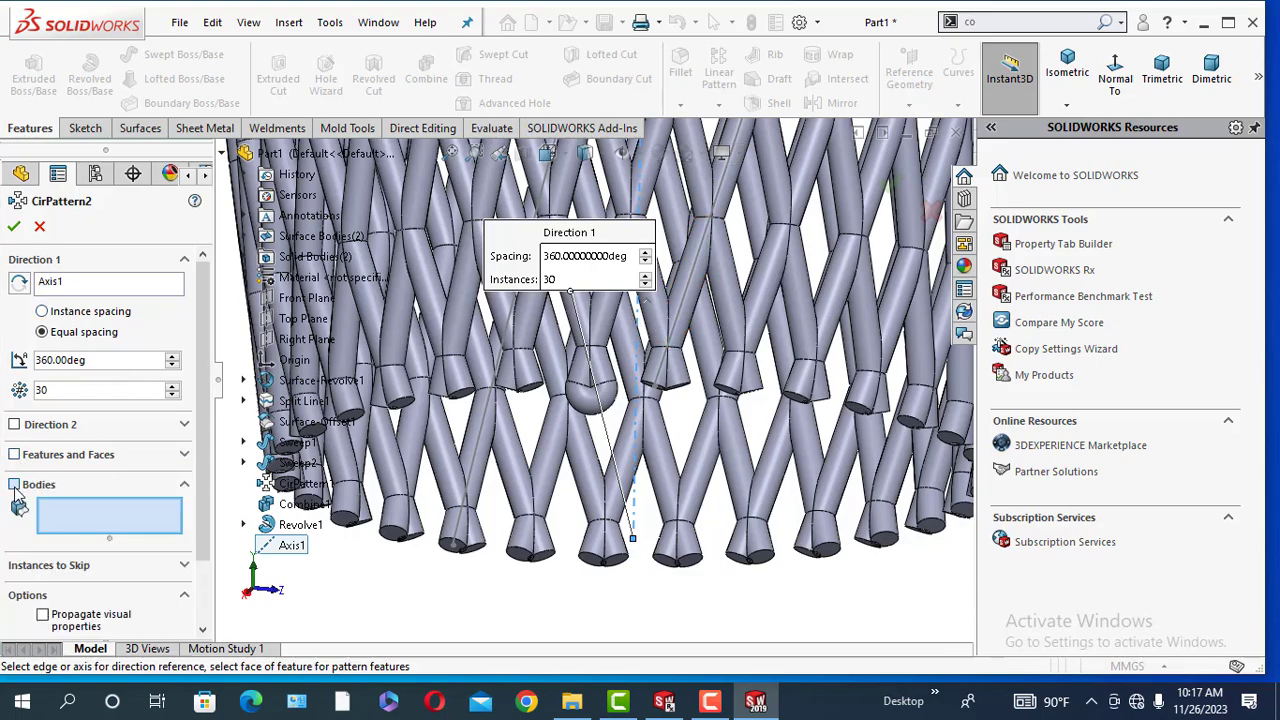
pyautogui.click(586, 405)
pyautogui.moveTo(590, 408); pyautogui.dragTo(610, 480, button='middle')
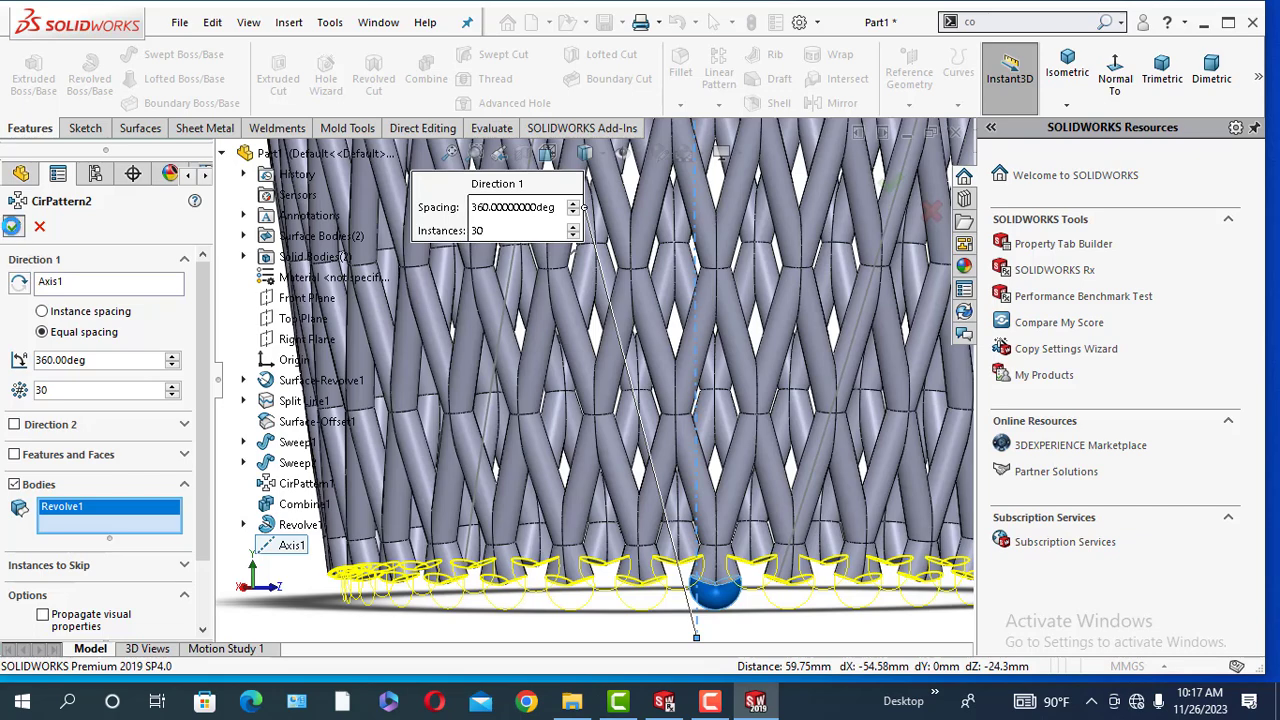
pyautogui.click(11, 226)
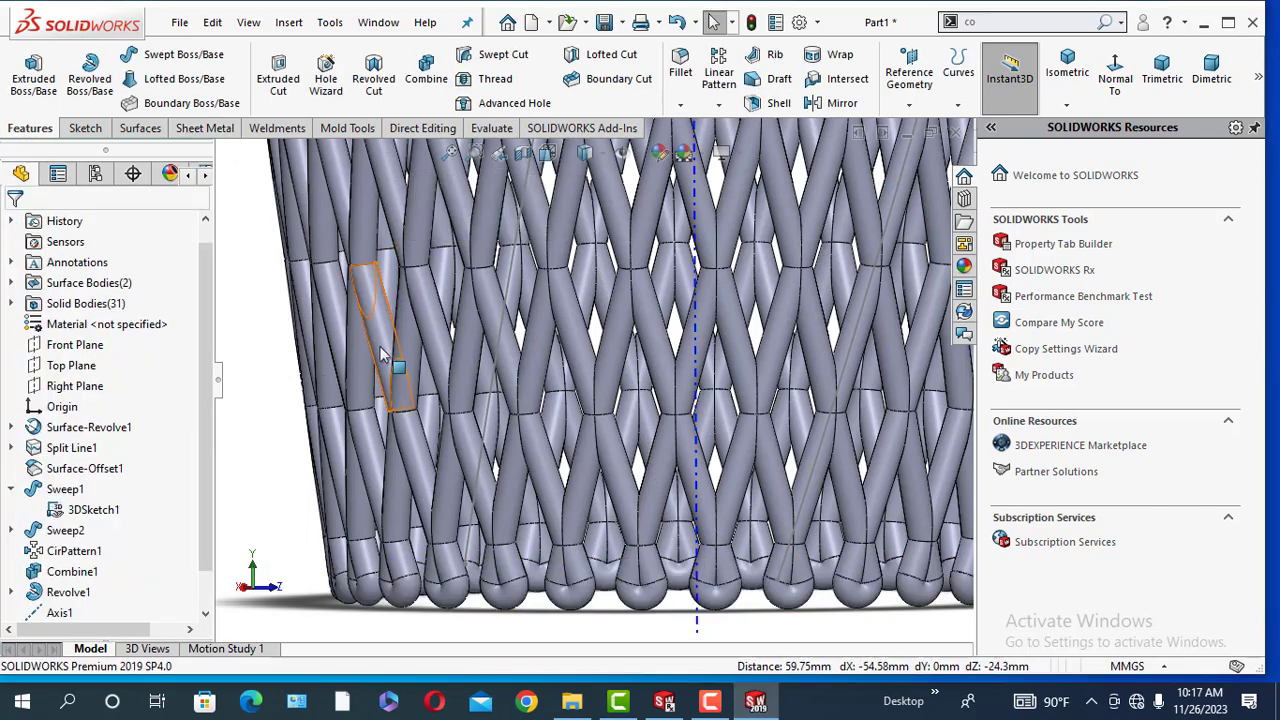
pyautogui.press('f')
pyautogui.moveTo(597, 498); pyautogui.dragTo(640, 506, button='middle')
pyautogui.scroll(4, 598, 430)
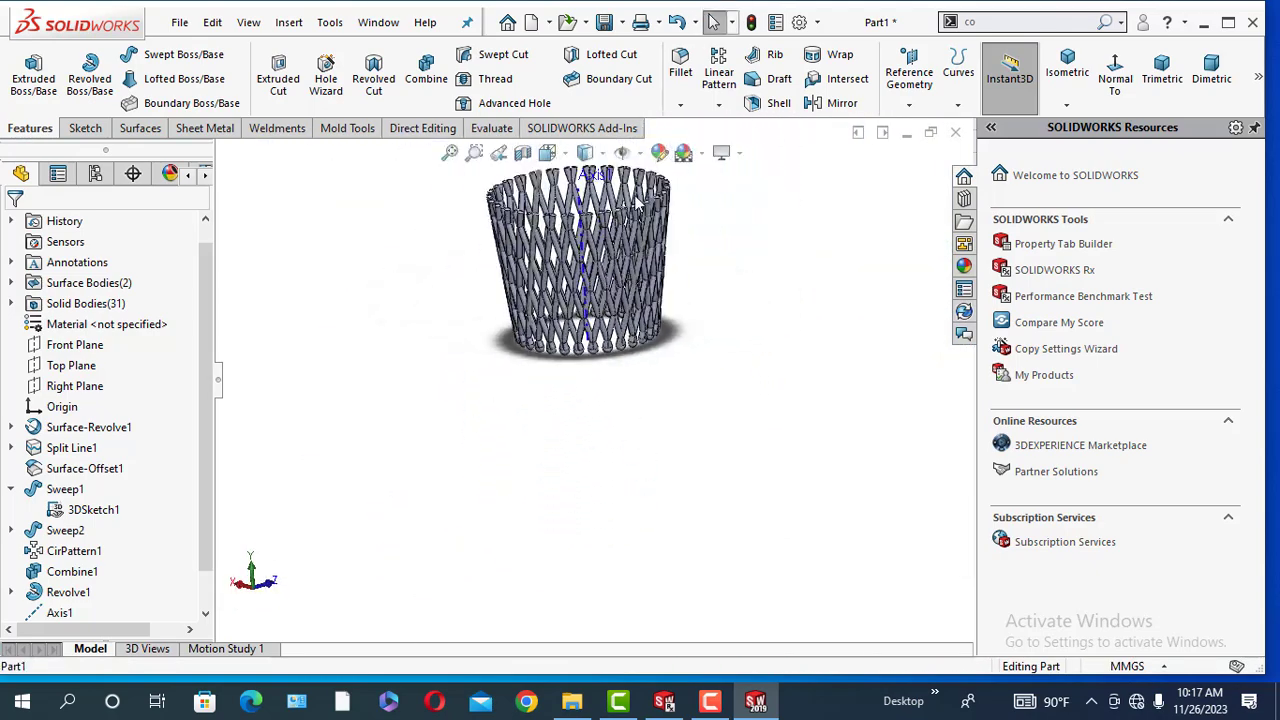
# Combine the lattice body and all the patterned rounded cap bodies into one solid with the Add operation.
pyautogui.scroll(-4, 634, 205)
pyautogui.click(426, 75)
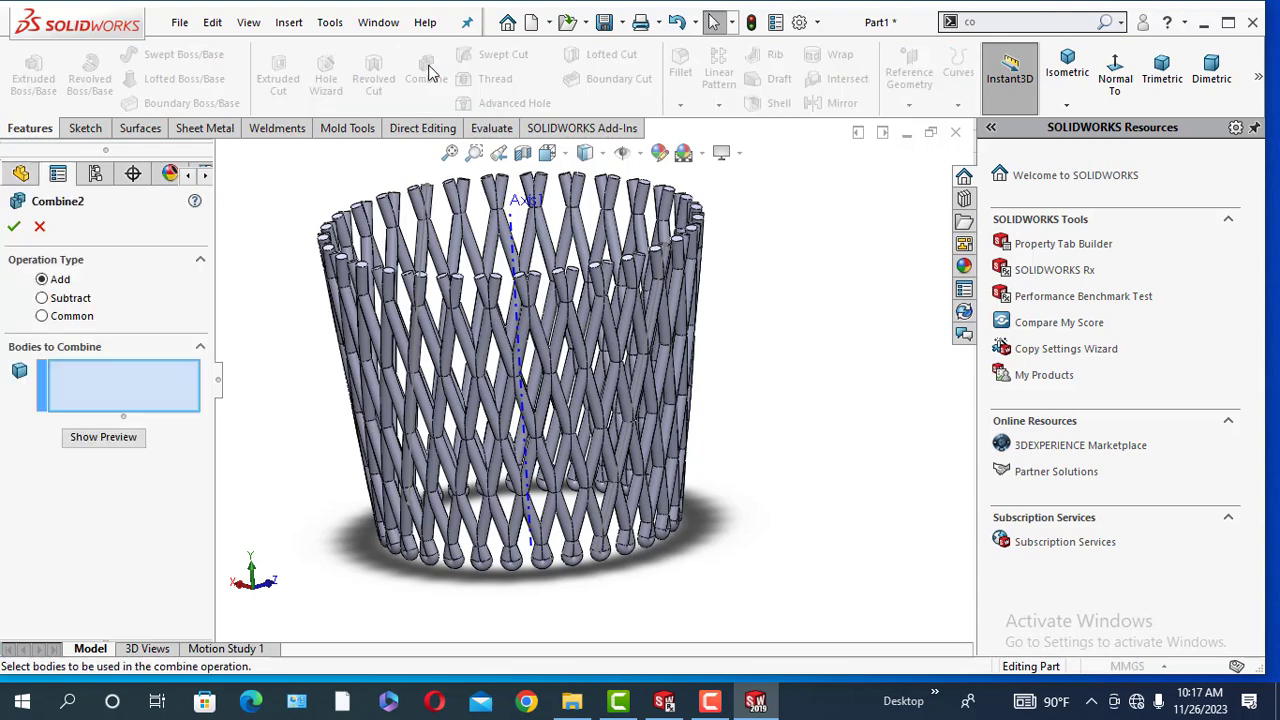
pyautogui.scroll(3, 594, 380)
pyautogui.moveTo(430, 227); pyautogui.dragTo(720, 573)
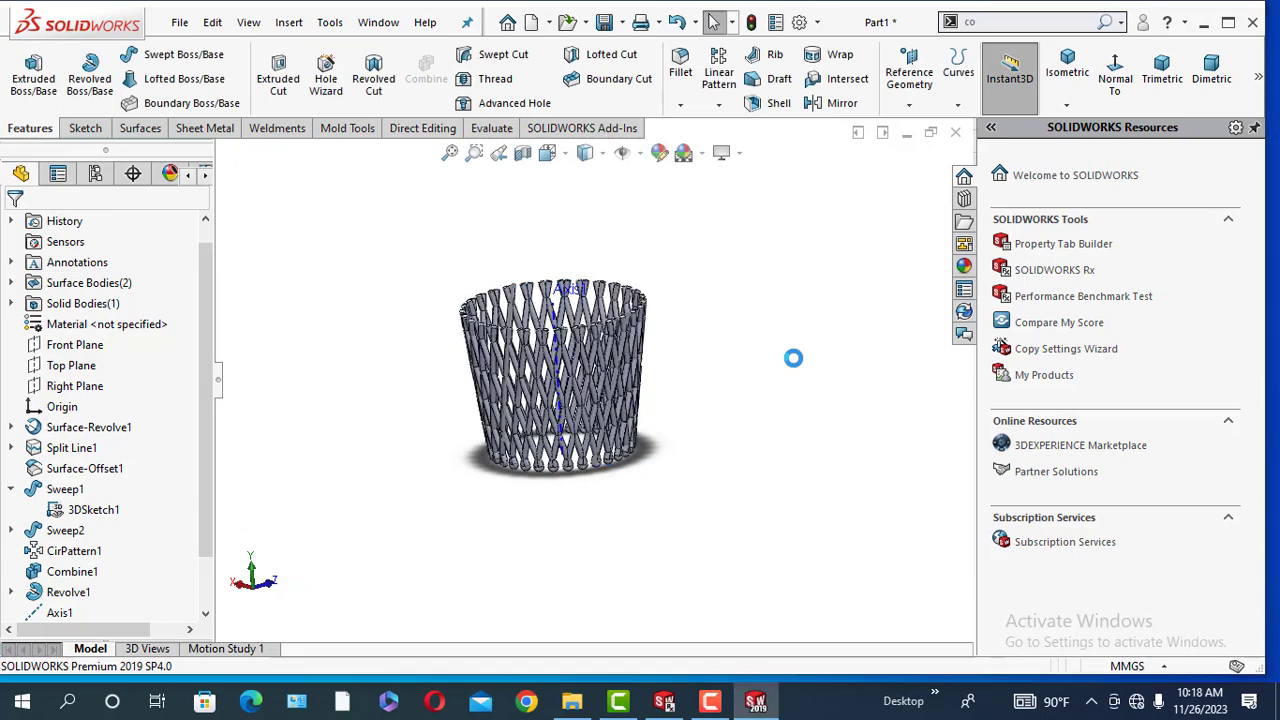
pyautogui.scroll(-3, 551, 470)
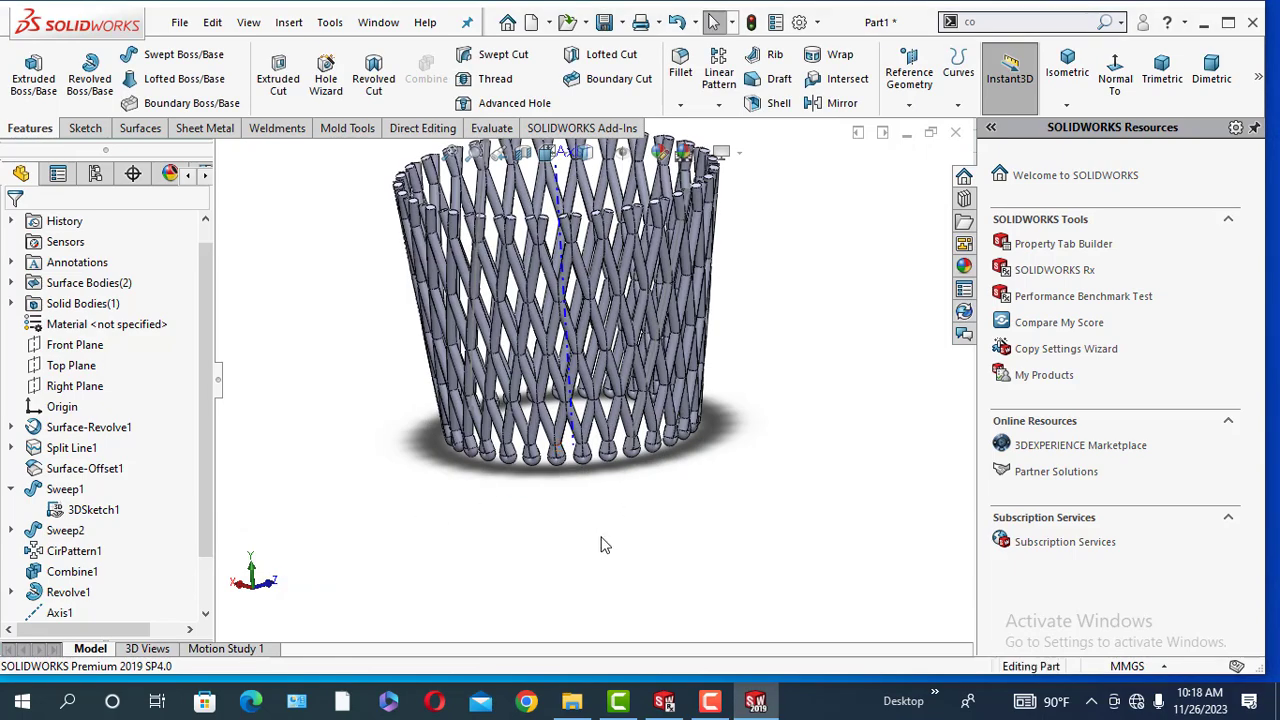
pyautogui.moveTo(604, 545); pyautogui.dragTo(560, 500, button='middle')
# Hide the reference axis through the basket's centre.
pyautogui.moveTo(200, 492); pyautogui.dragTo(198, 564)
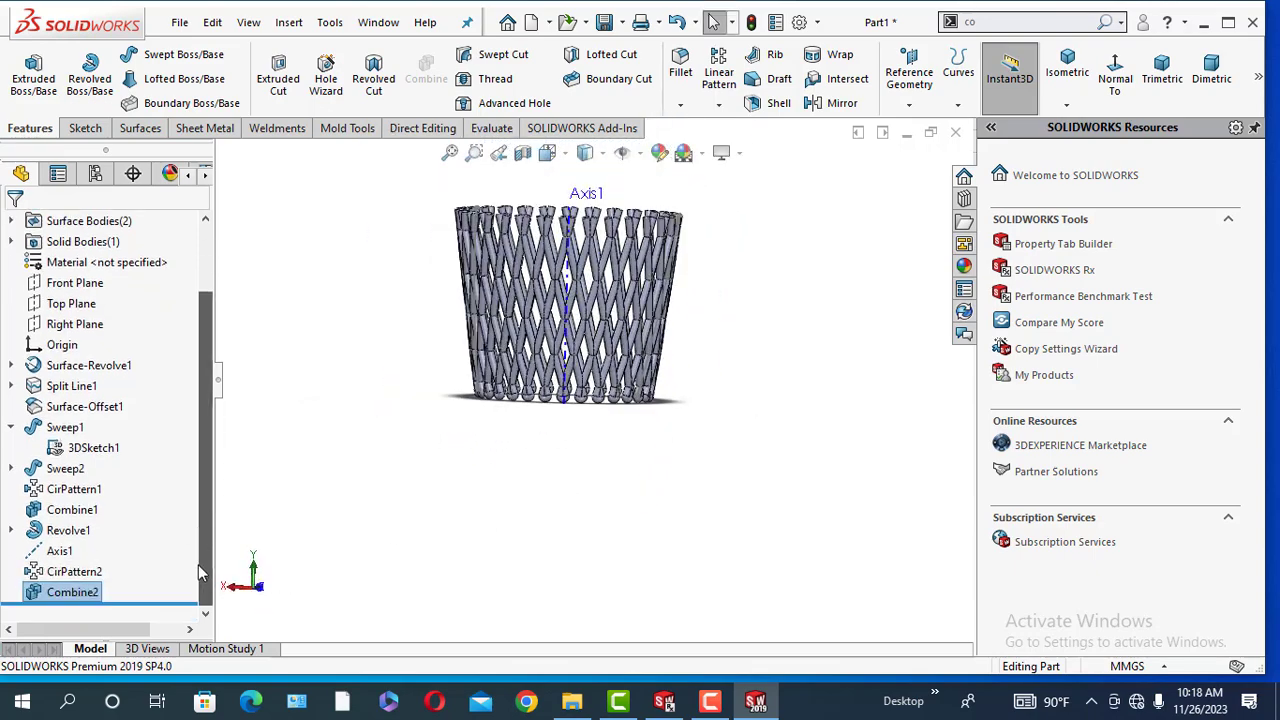
pyautogui.rightClick(55, 552)
pyautogui.click(125, 340)
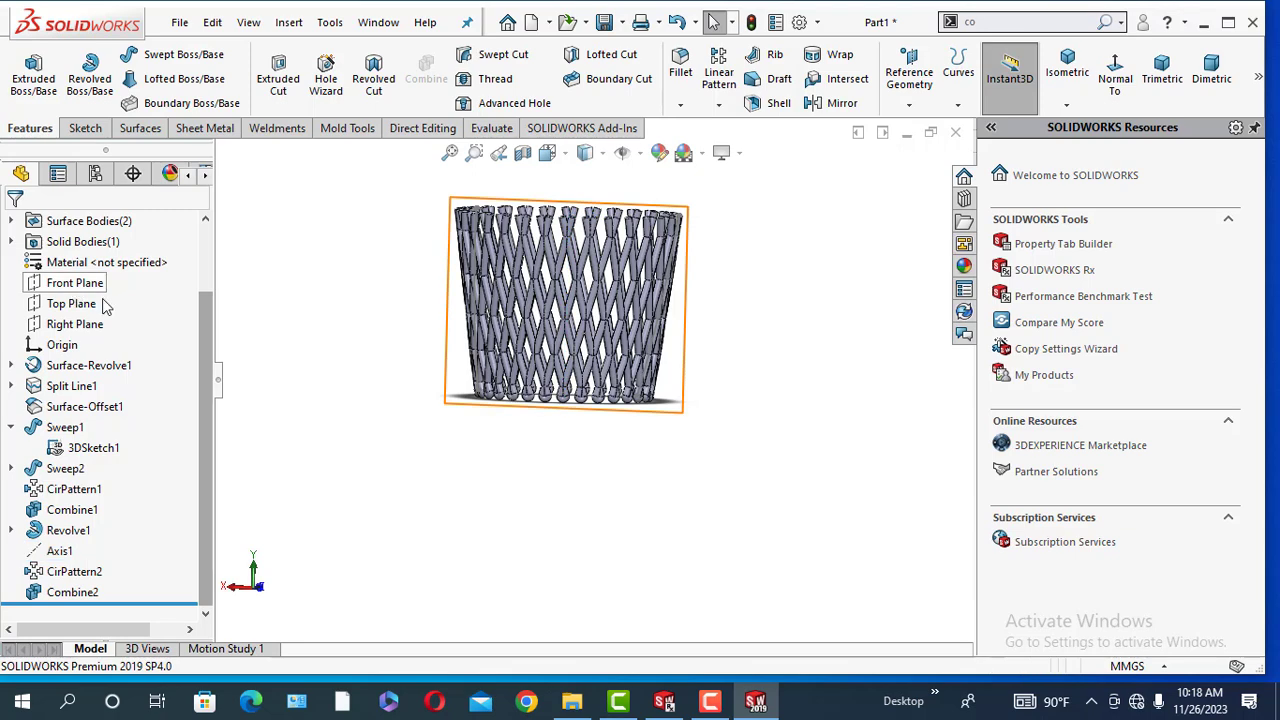
# Start a sketch on the Front Plane and draw a vertical centreline about 176 mm long from the origin past the basket's rim.
pyautogui.click(73, 300)
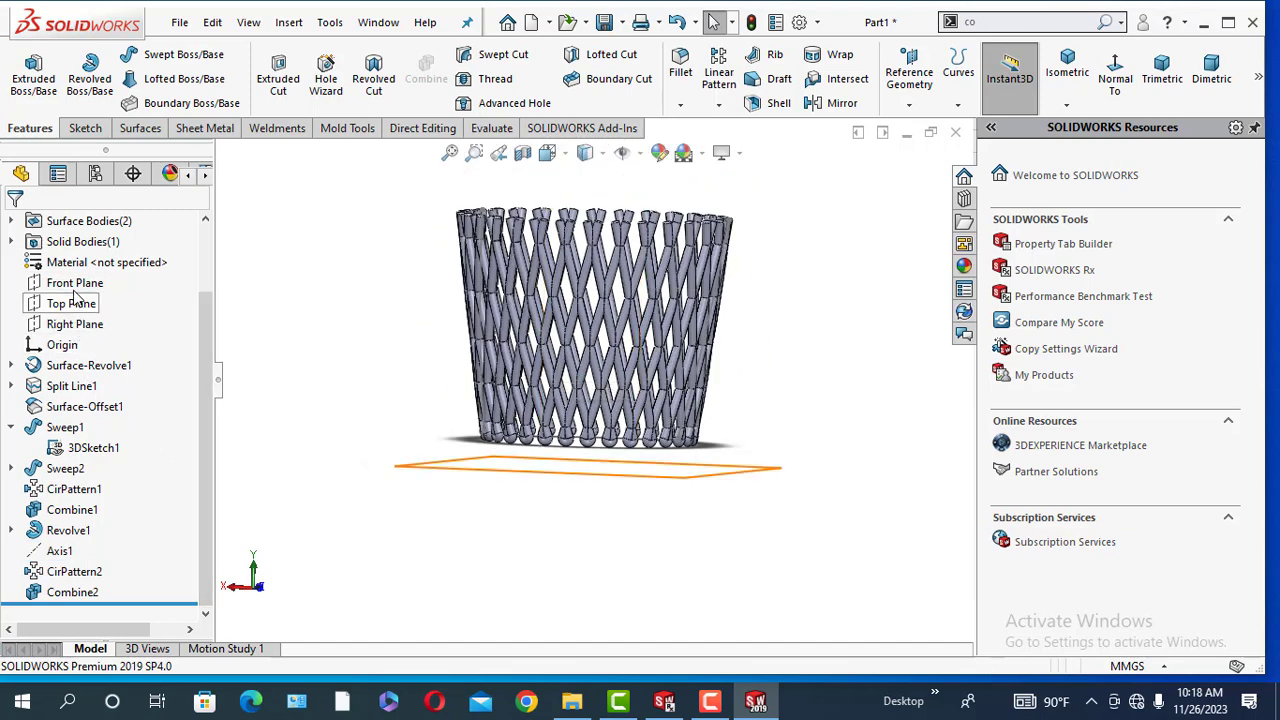
pyautogui.click(74, 284)
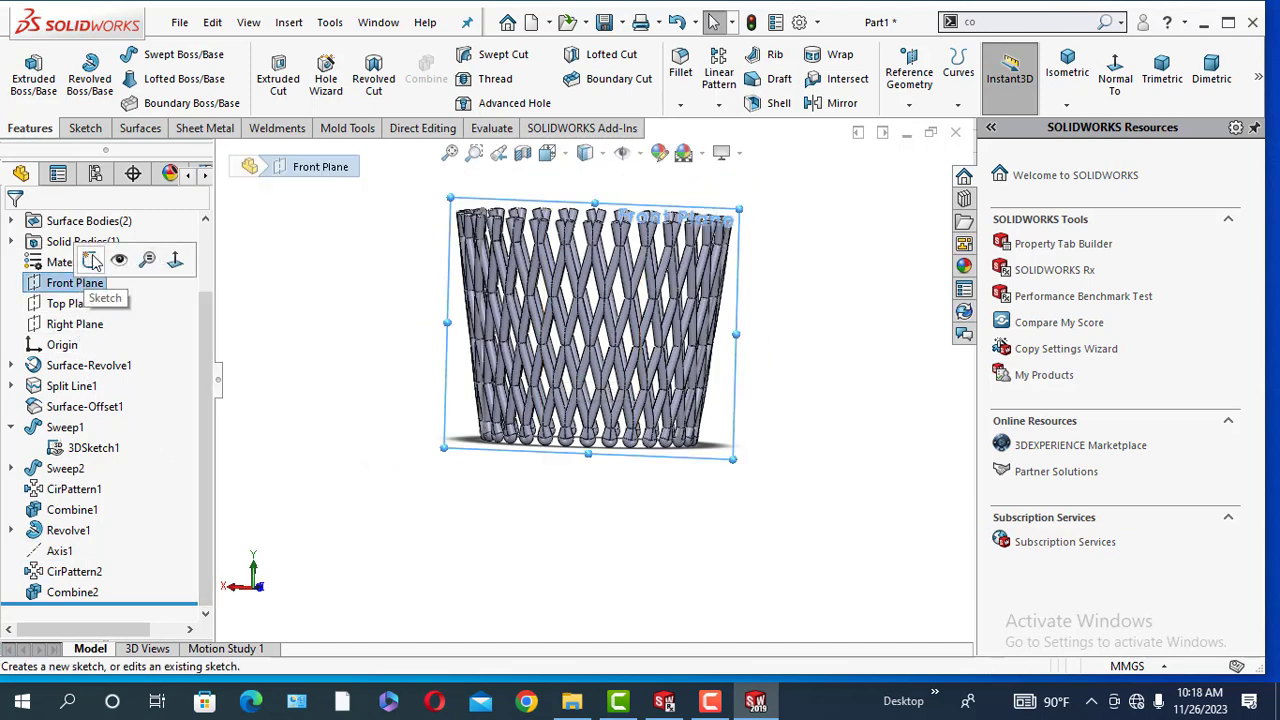
pyautogui.click(91, 260)
pyautogui.click(880, 78)
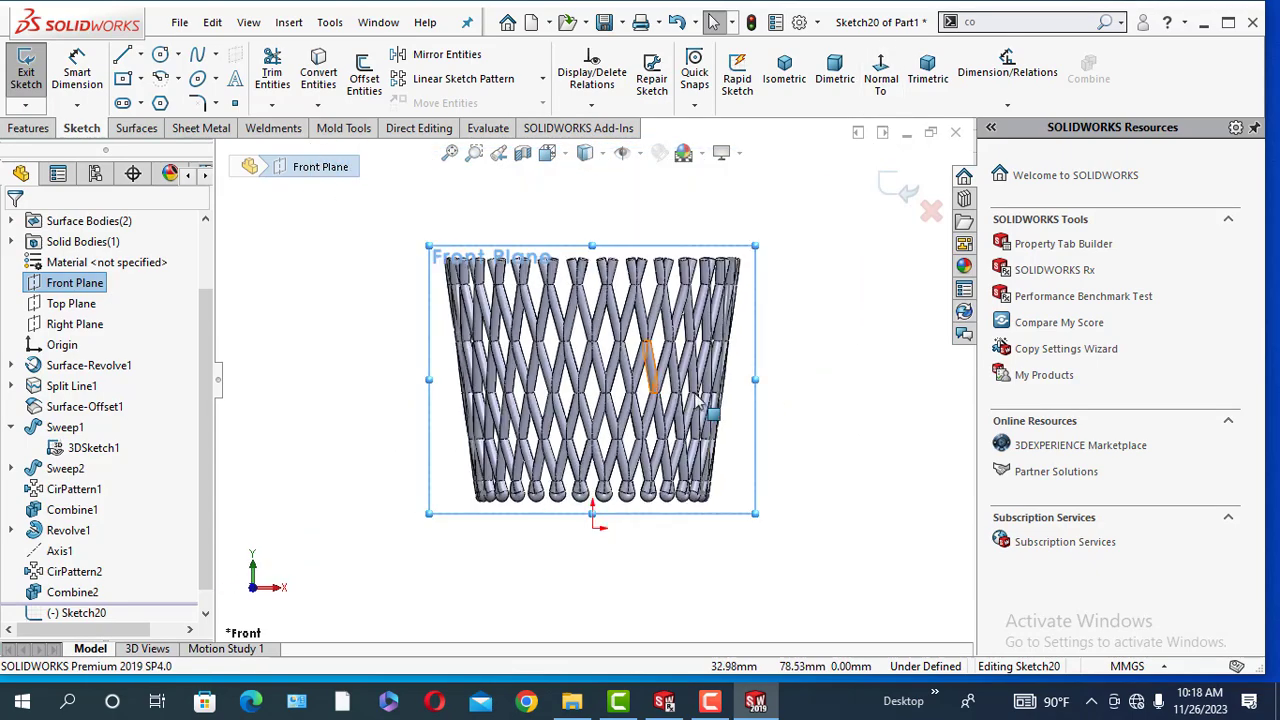
pyautogui.click(12, 366)
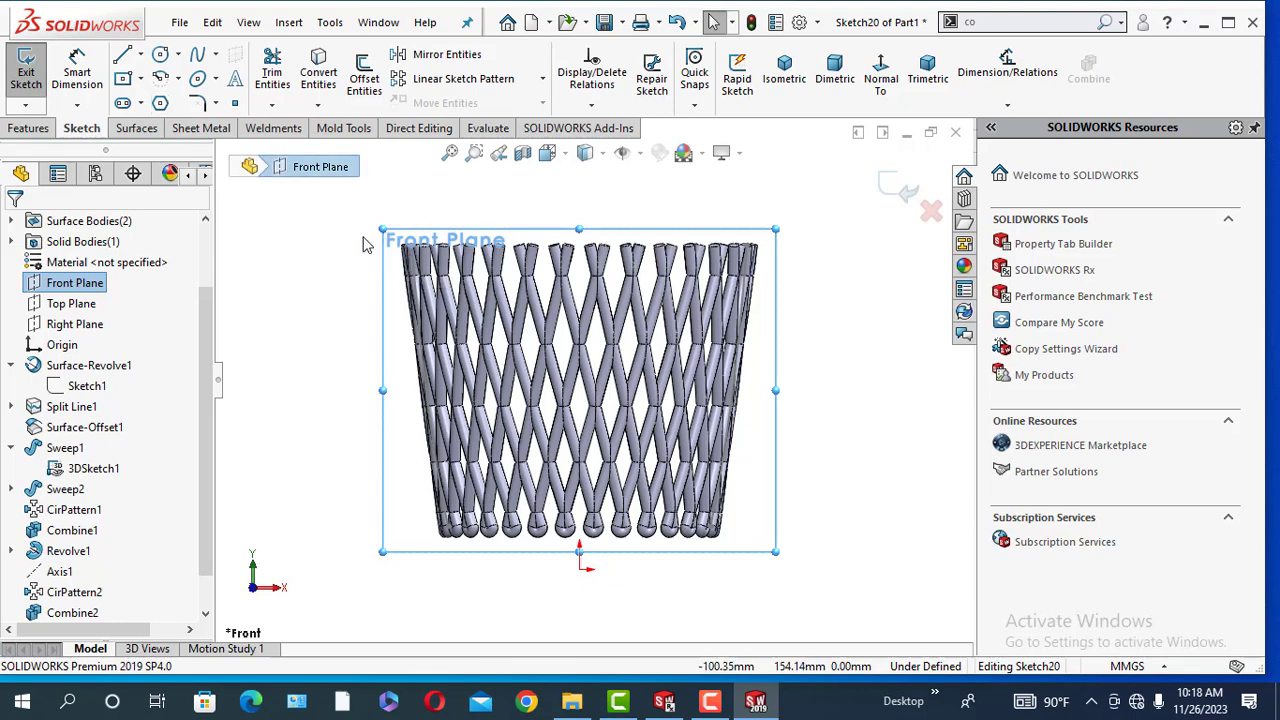
pyautogui.click(141, 54)
pyautogui.click(160, 101)
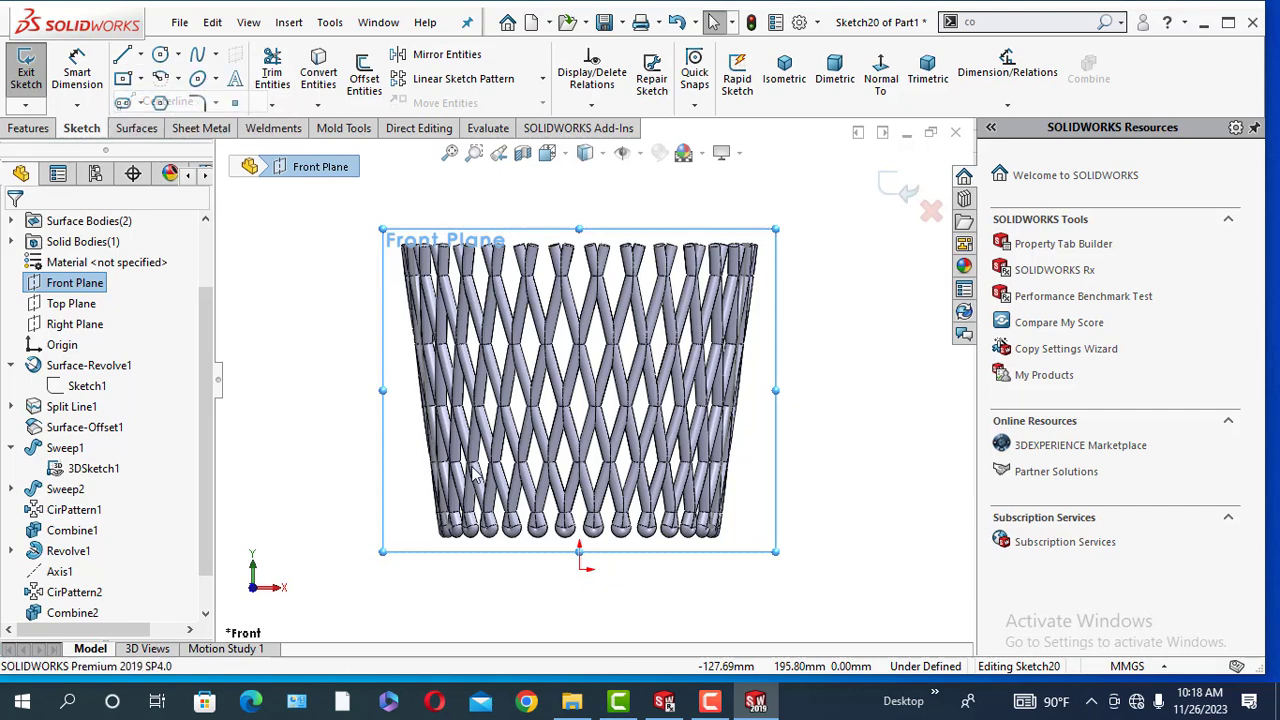
pyautogui.click(579, 549)
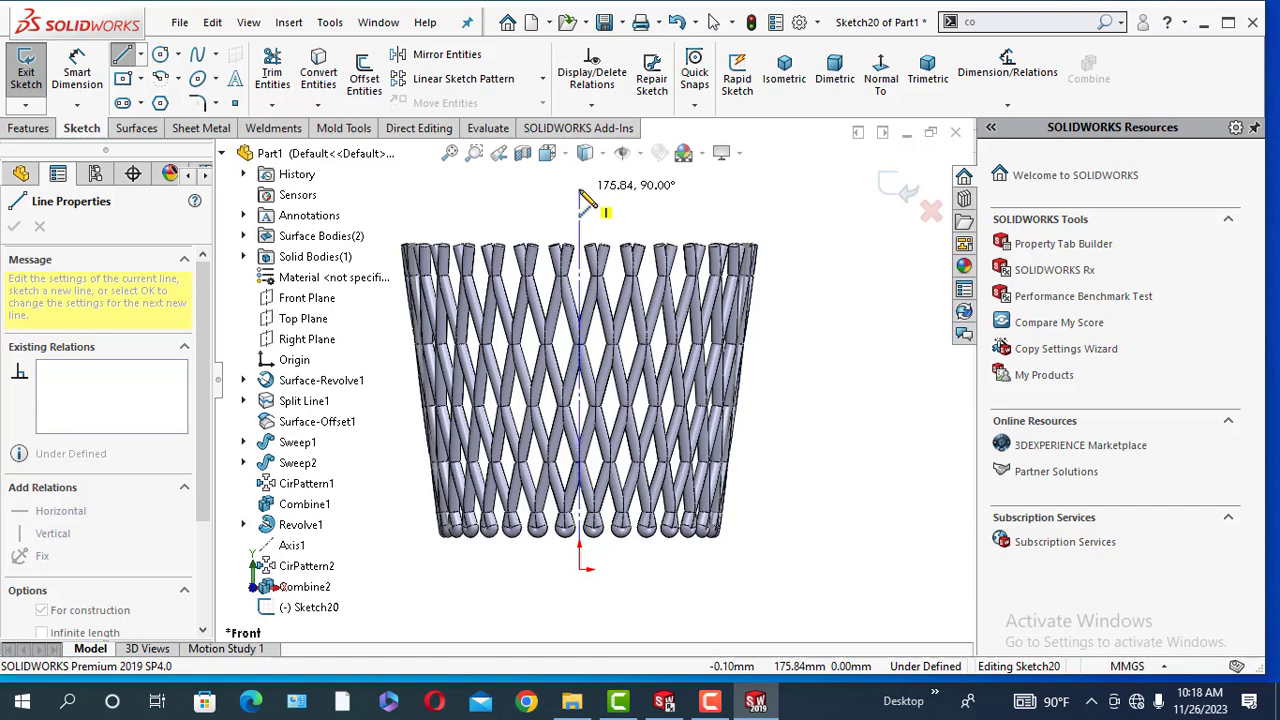
pyautogui.click(580, 193)
pyautogui.press('Escape')
pyautogui.press('Escape')
pyautogui.scroll(1, 594, 371)
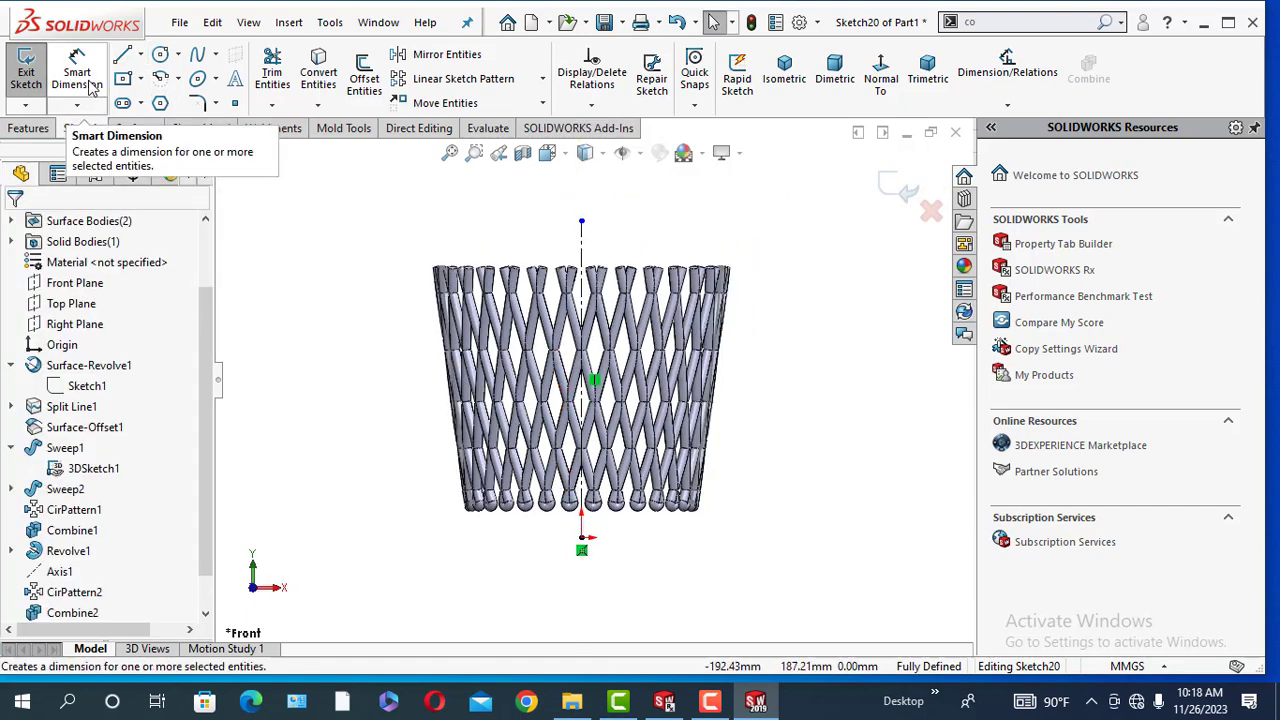
# Show the original revolve profile sketch and convert its slanted side line into the current sketch.
pyautogui.click(75, 387)
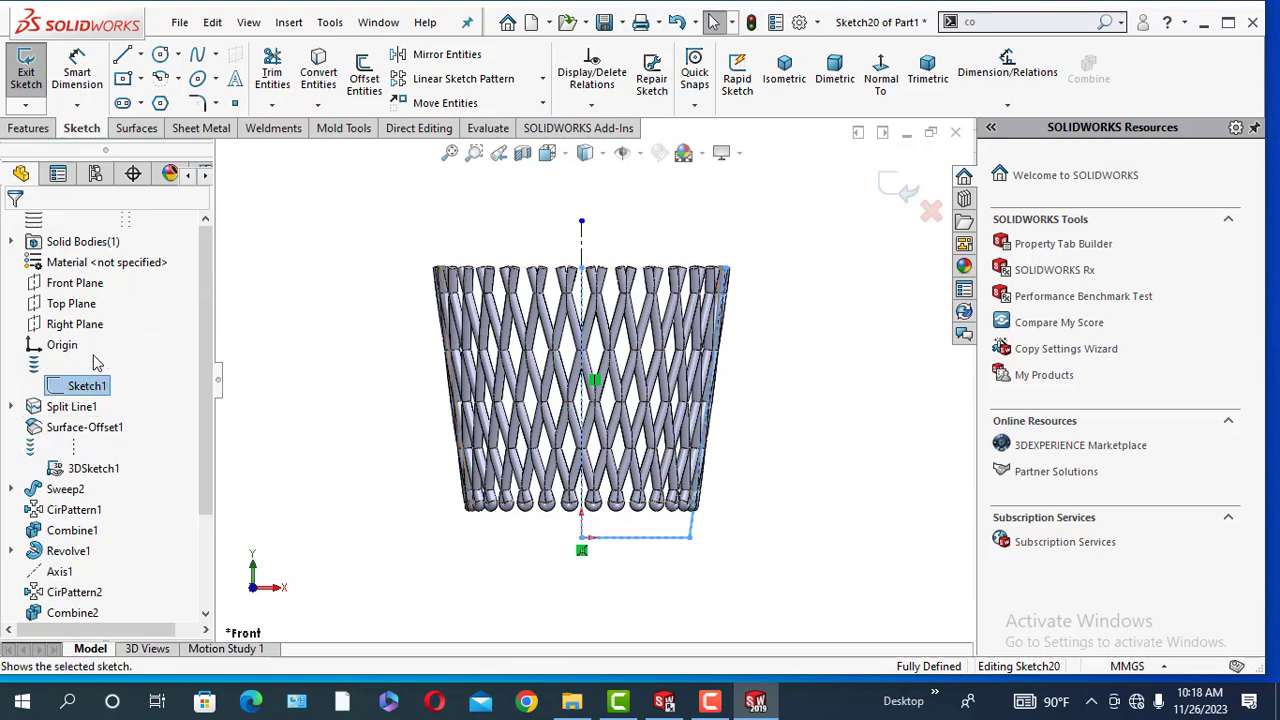
pyautogui.press('Escape')
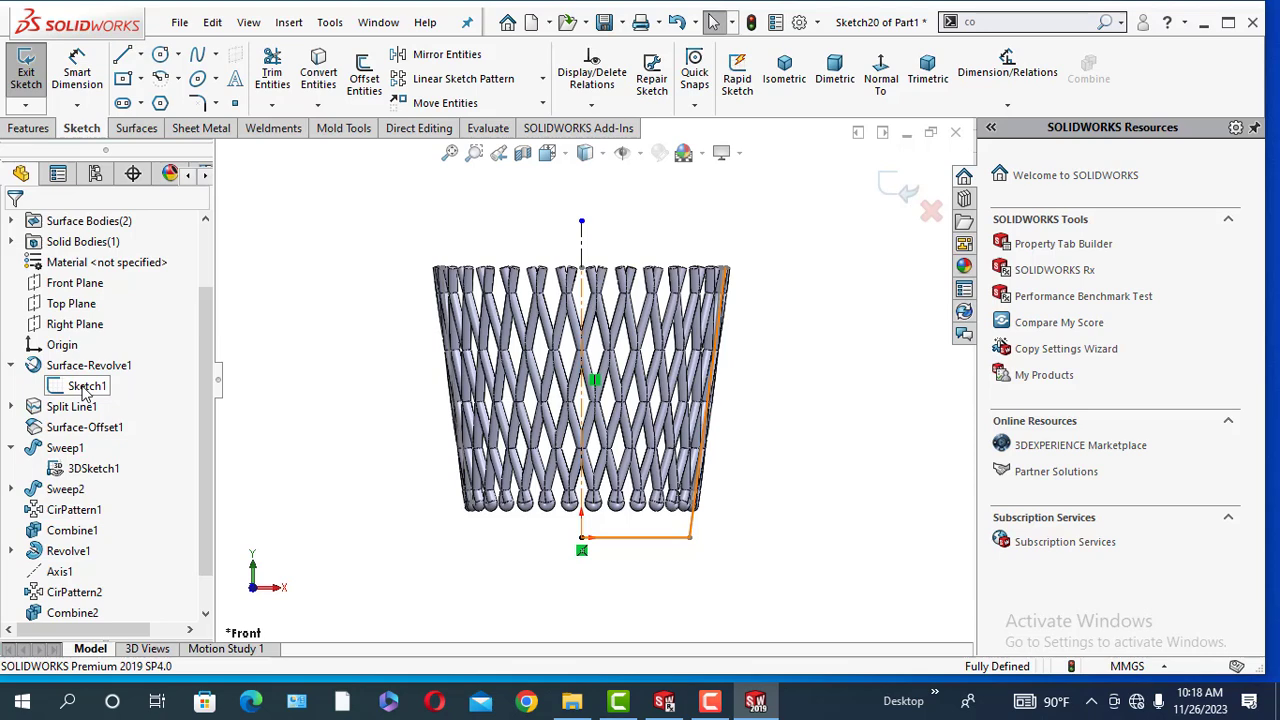
pyautogui.scroll(-3, 765, 510)
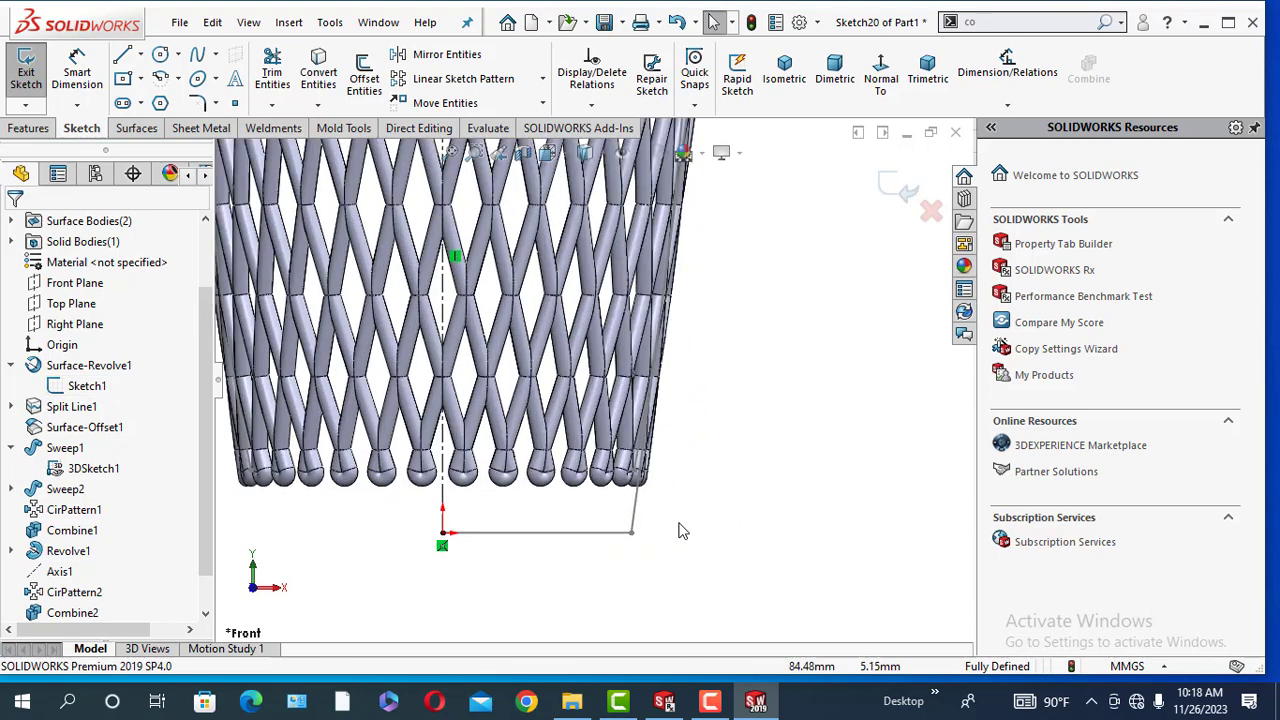
pyautogui.click(635, 510)
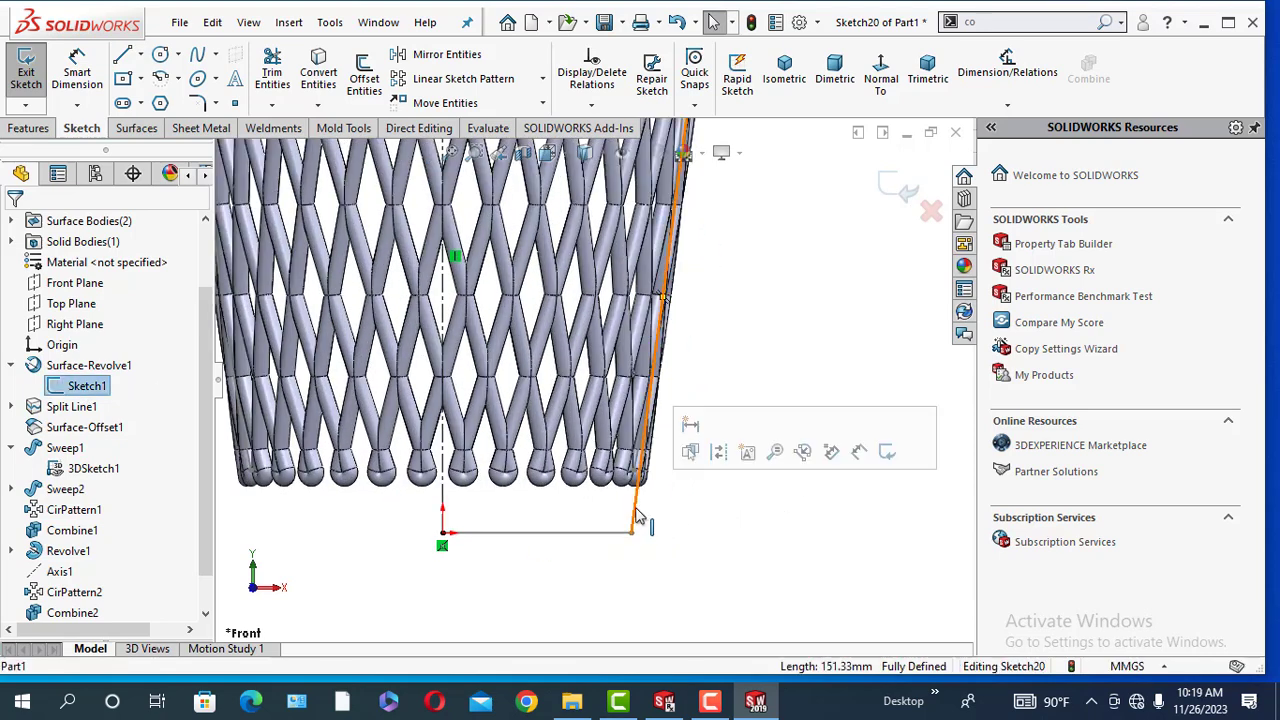
pyautogui.click(672, 500)
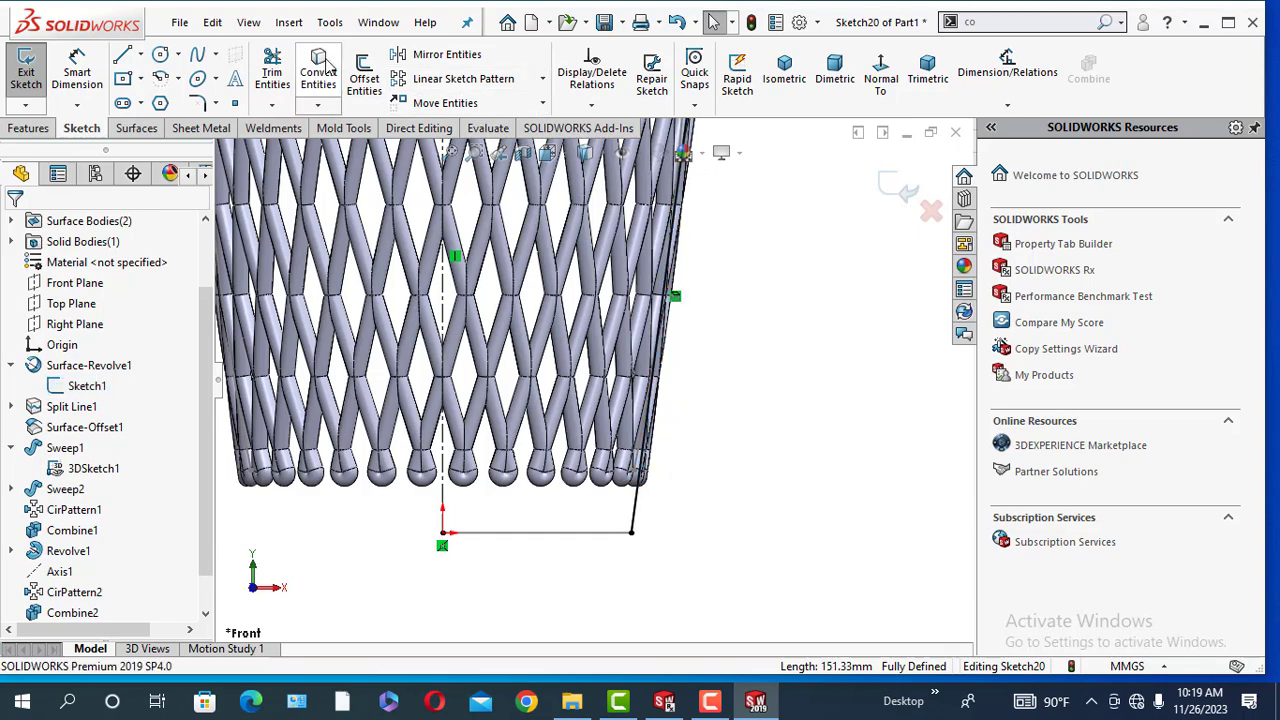
# Offset the converted slanted line by 0.5 mm, reversed towards the basket's centre.
pyautogui.scroll(-2, 637, 517)
pyautogui.scroll(2, 634, 515)
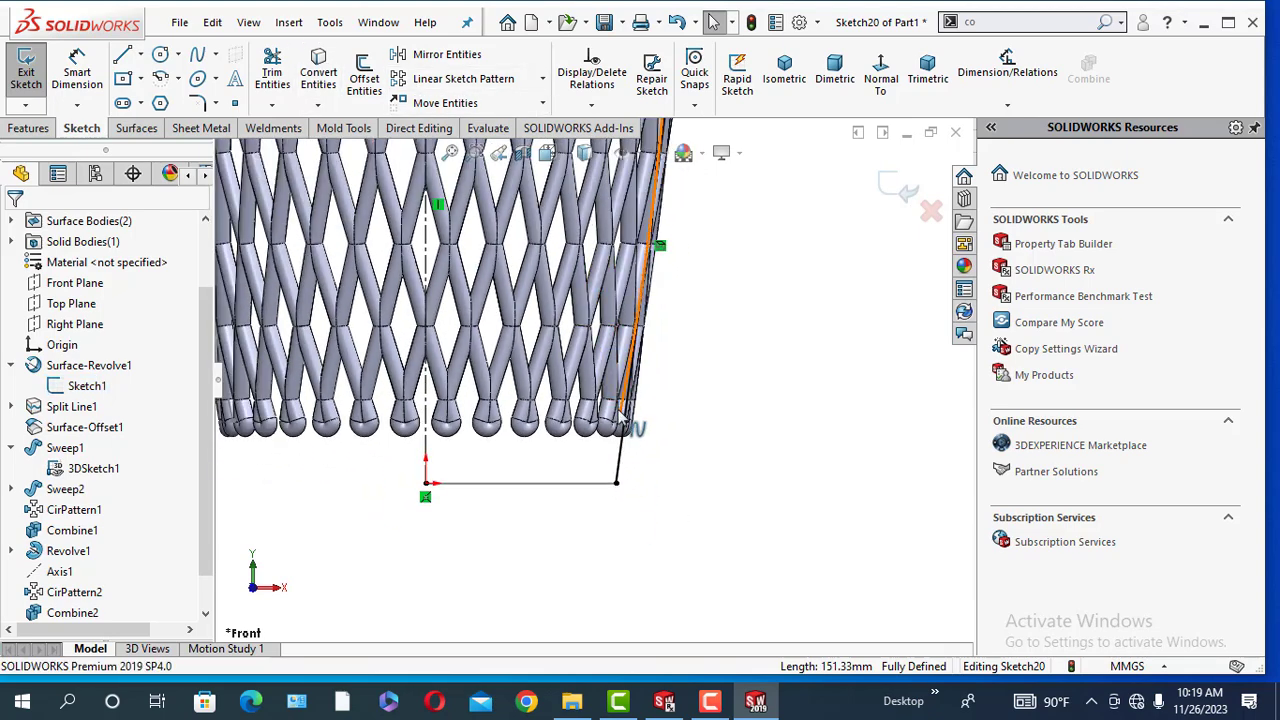
pyautogui.click(622, 465)
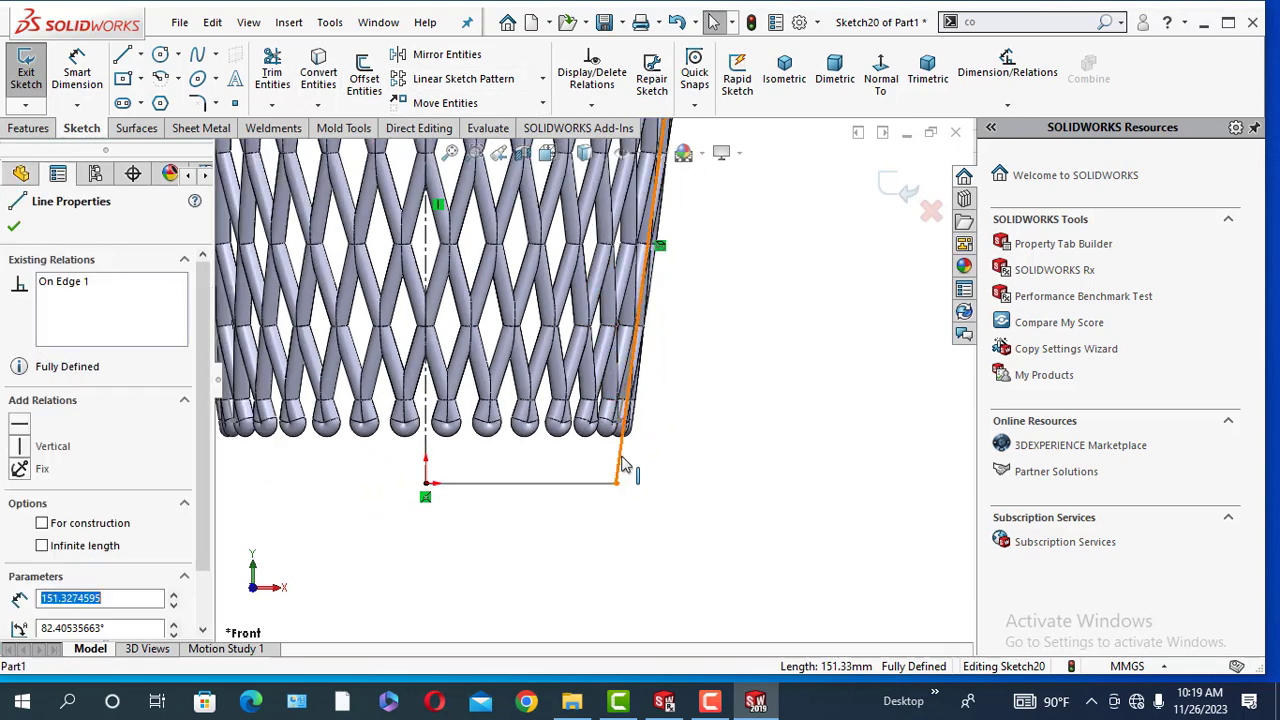
pyautogui.click(364, 78)
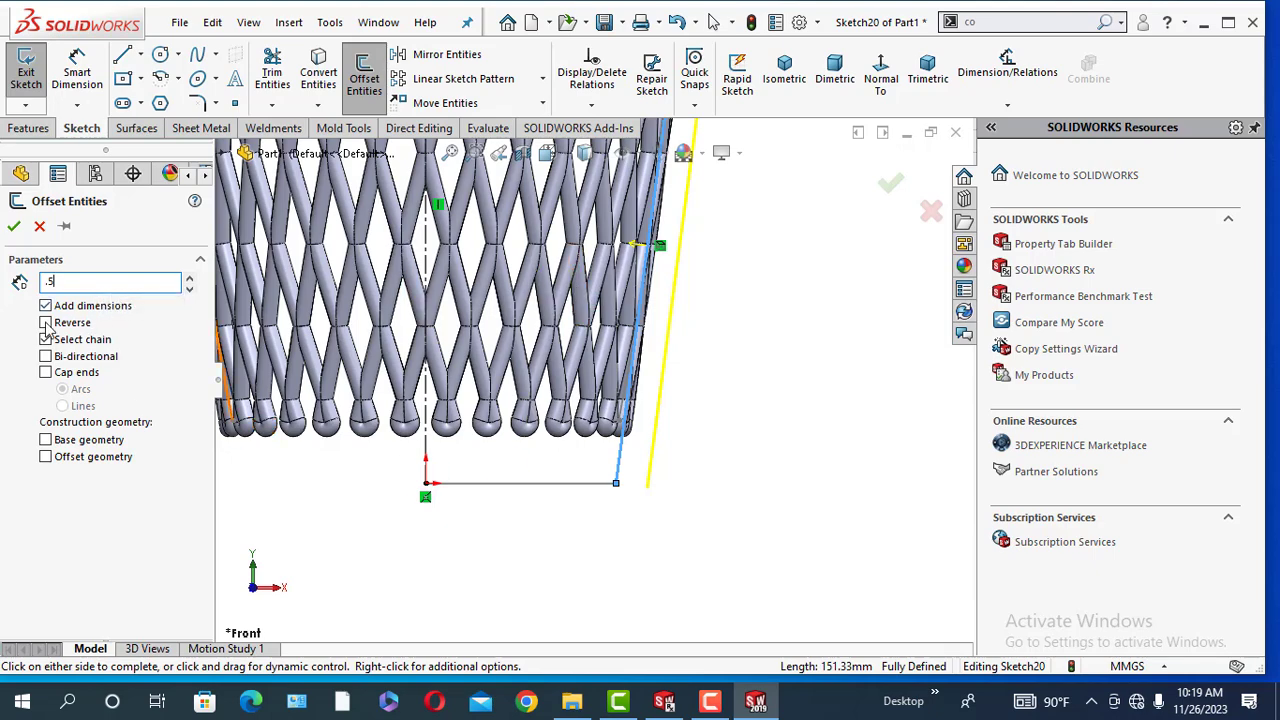
pyautogui.press('Return')
pyautogui.scroll(-10, 610, 300)
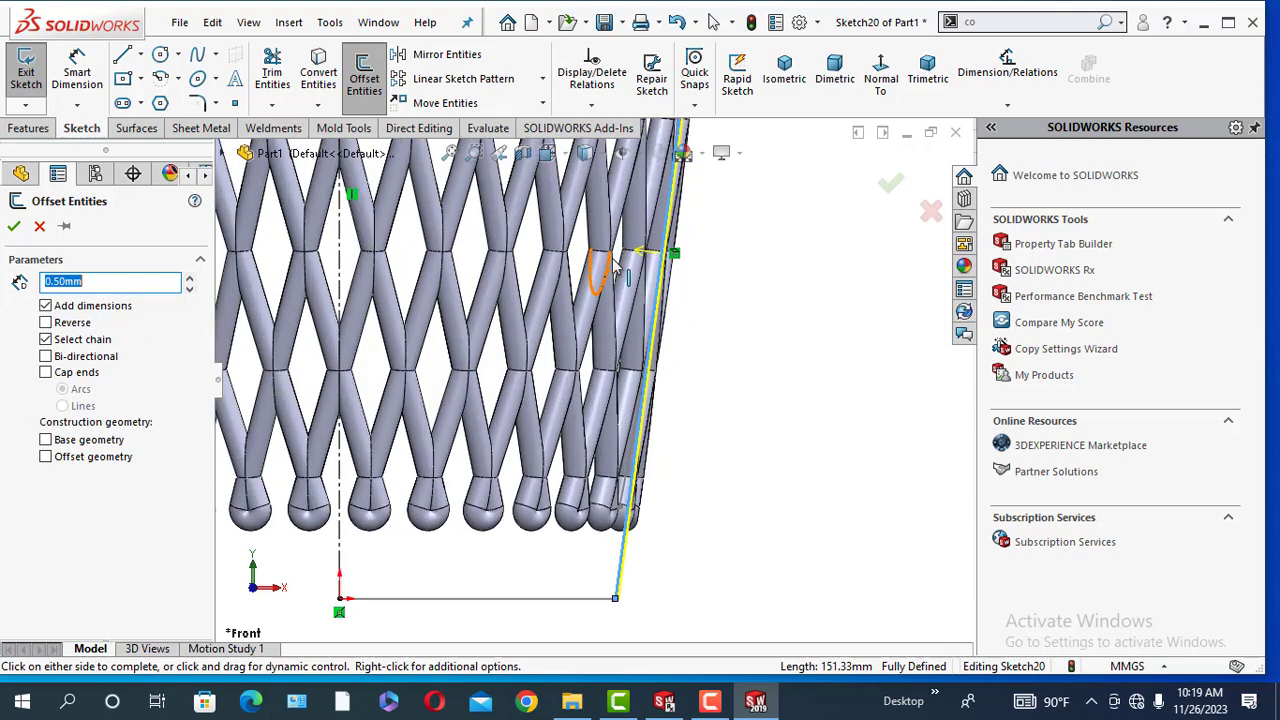
pyautogui.scroll(-4, 672, 304)
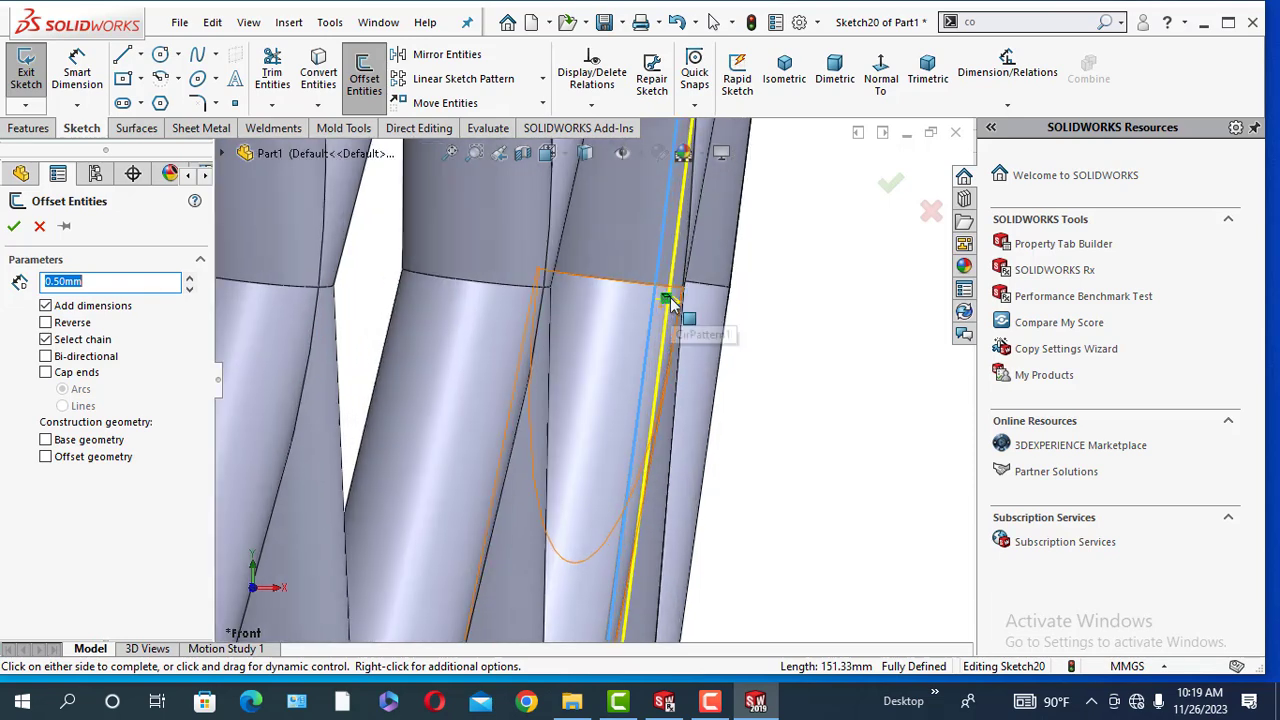
pyautogui.click(46, 323)
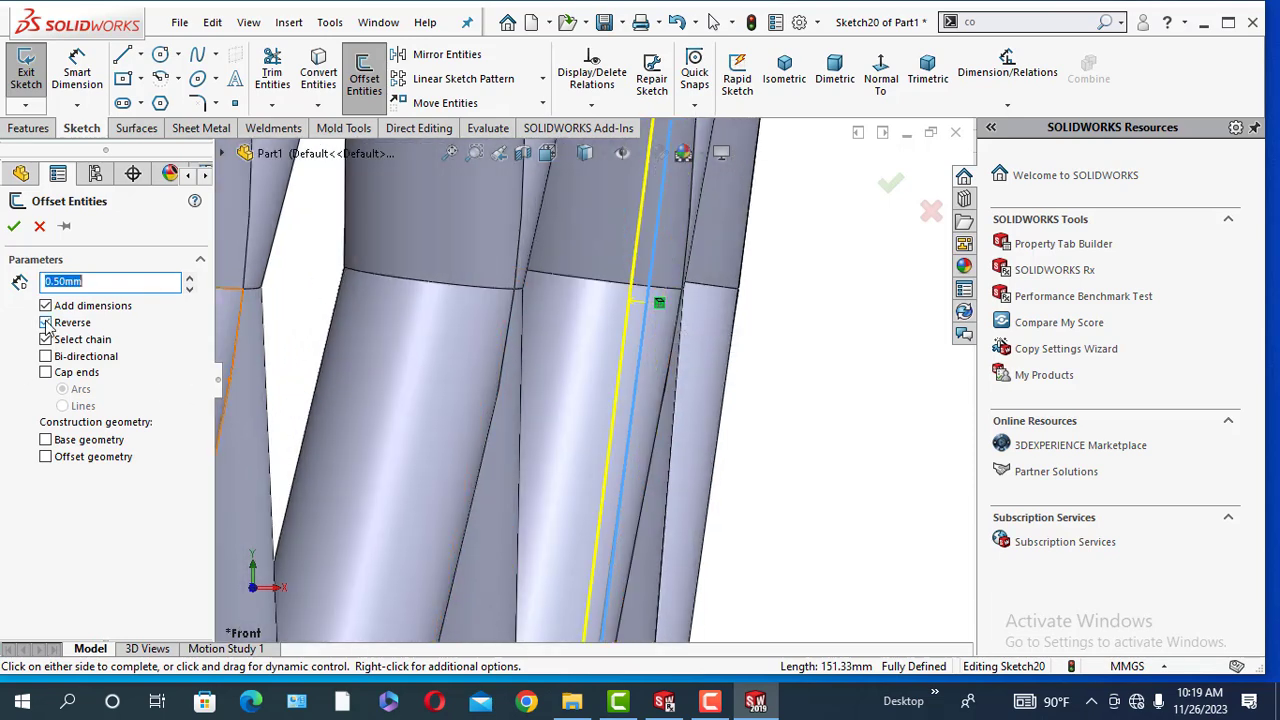
pyautogui.click(18, 228)
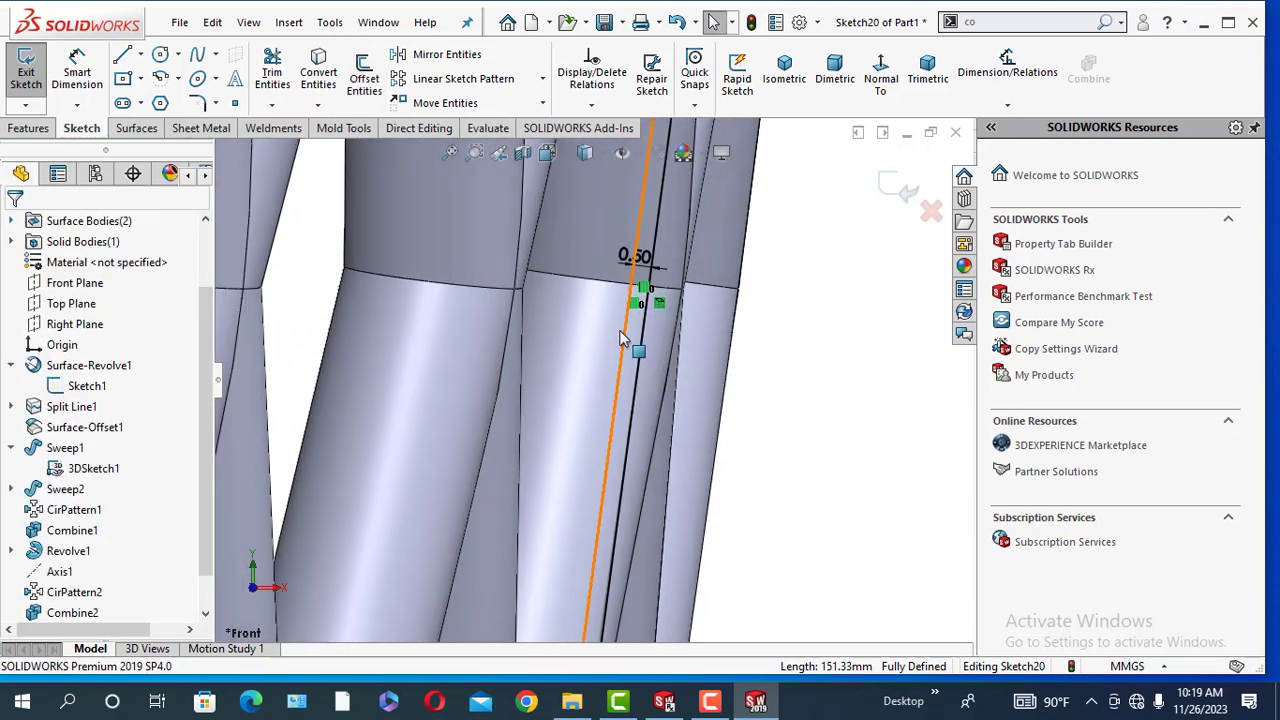
# Change the converted outer slanted line to construction geometry.
pyautogui.scroll(2, 648, 300)
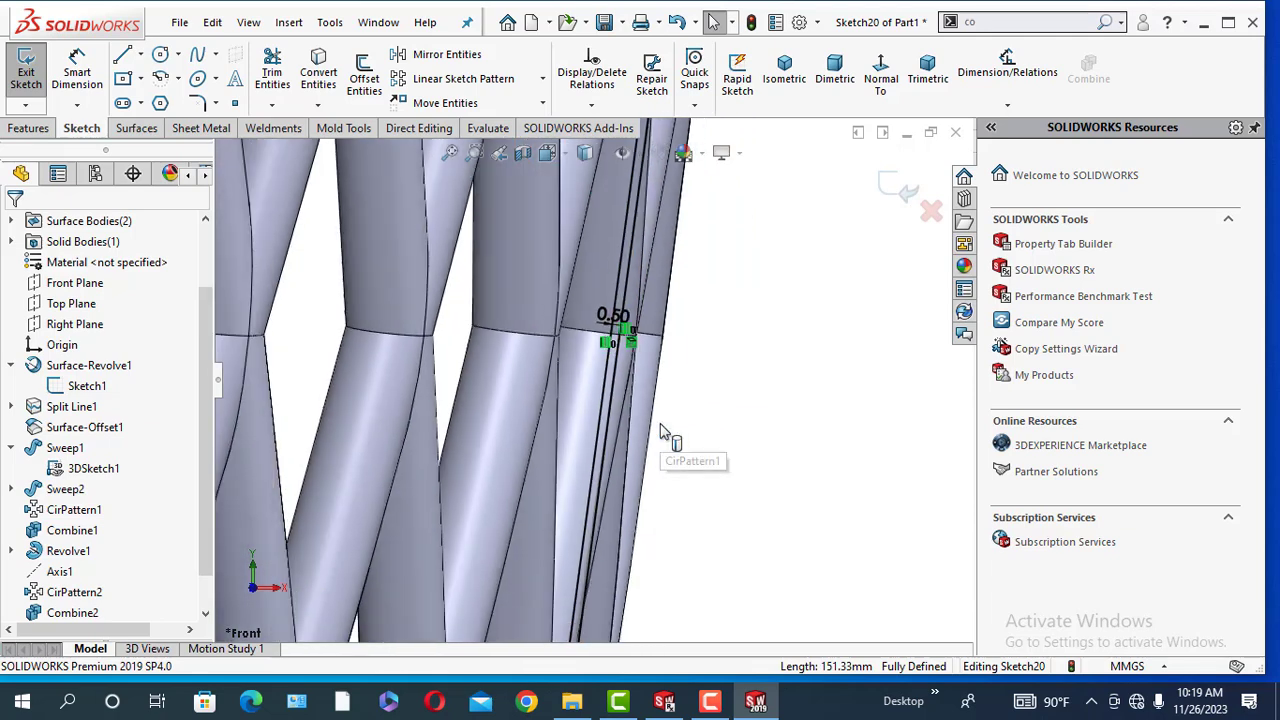
pyautogui.click(618, 392)
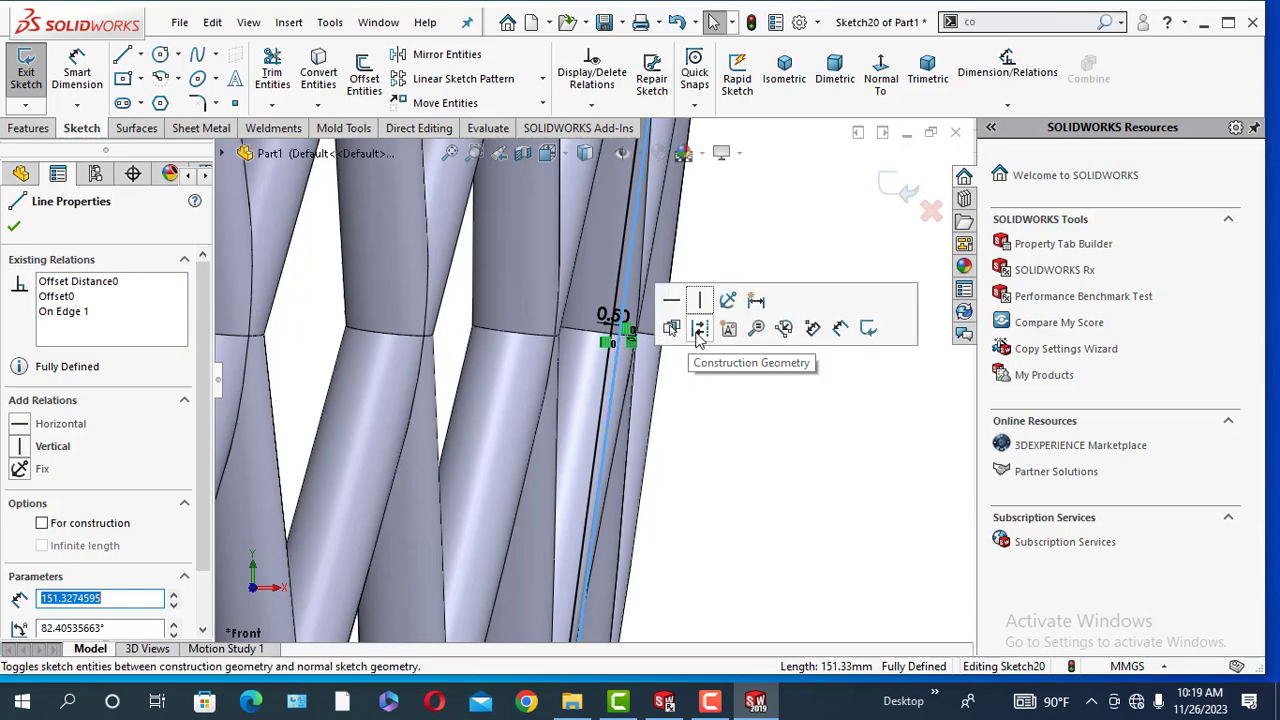
pyautogui.click(699, 341)
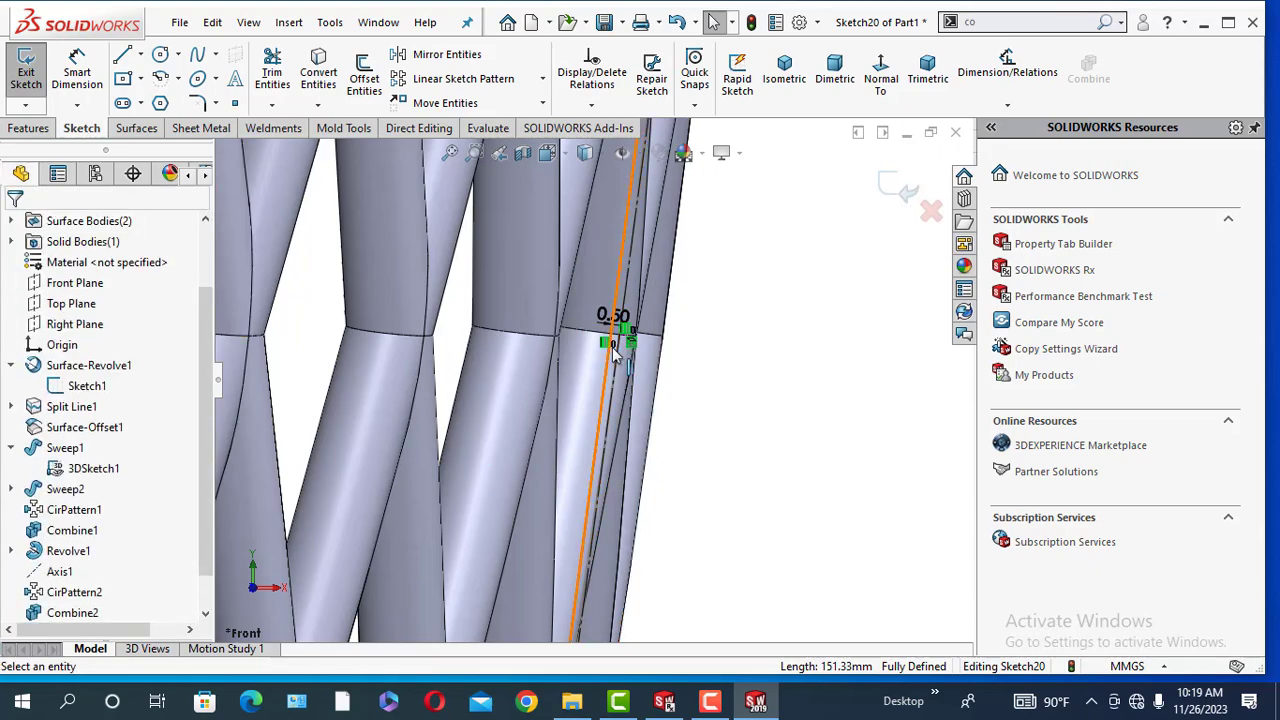
# Extend the upper end of the inner offset line slightly above the basket's rim, to about X 80 mm, Y 154 mm.
pyautogui.scroll(-2, 612, 345)
pyautogui.scroll(3, 612, 345)
pyautogui.scroll(-4, 571, 529)
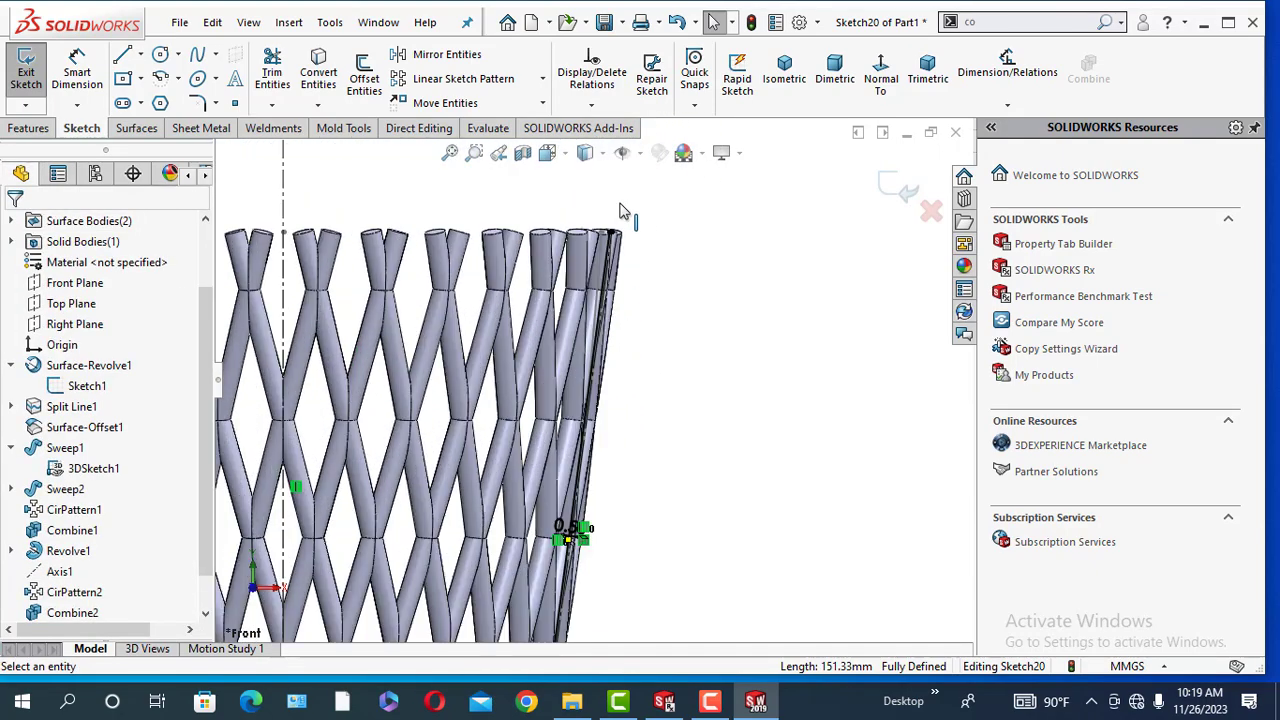
pyautogui.scroll(-2, 585, 355)
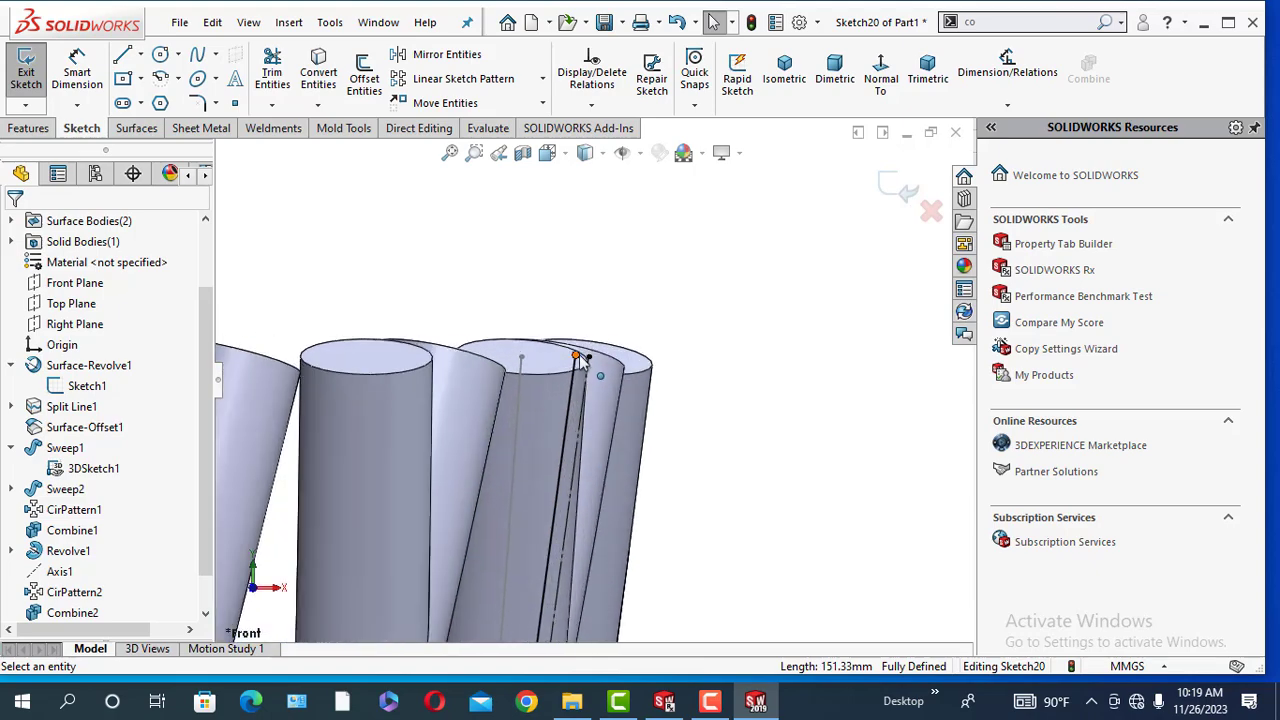
pyautogui.moveTo(582, 362); pyautogui.dragTo(591, 243)
pyautogui.scroll(3, 537, 447)
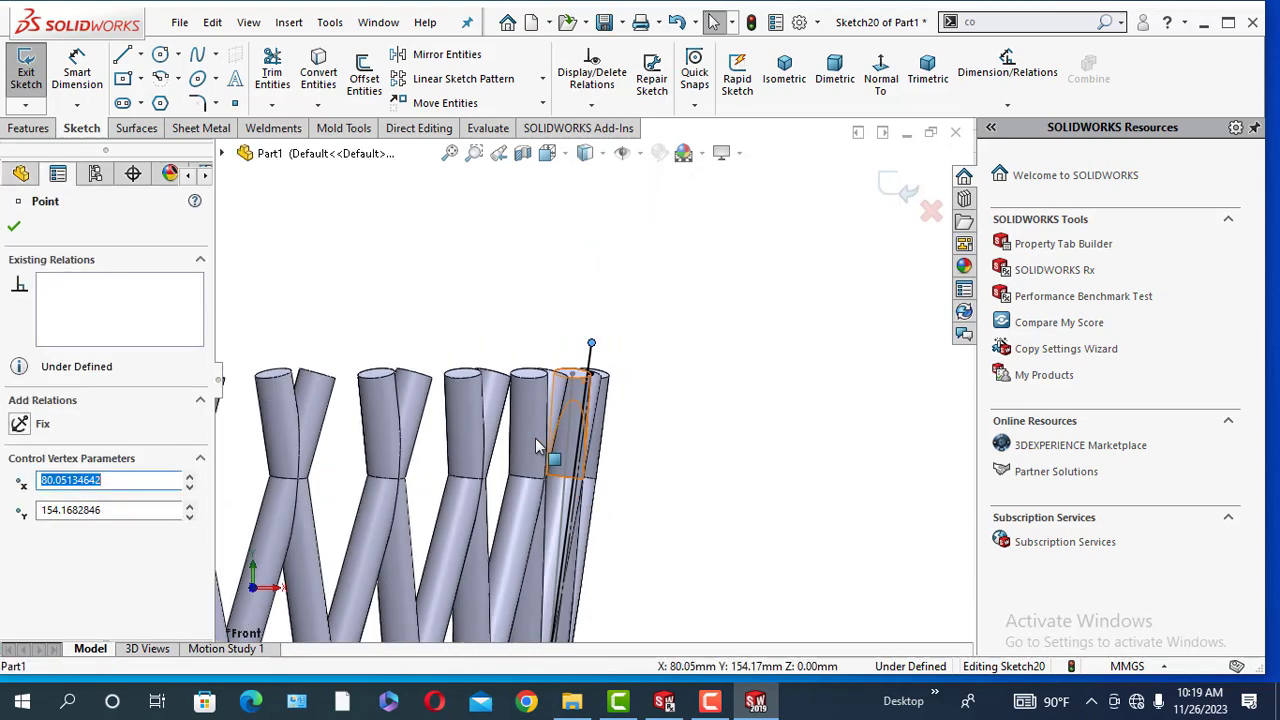
pyautogui.scroll(4, 537, 447)
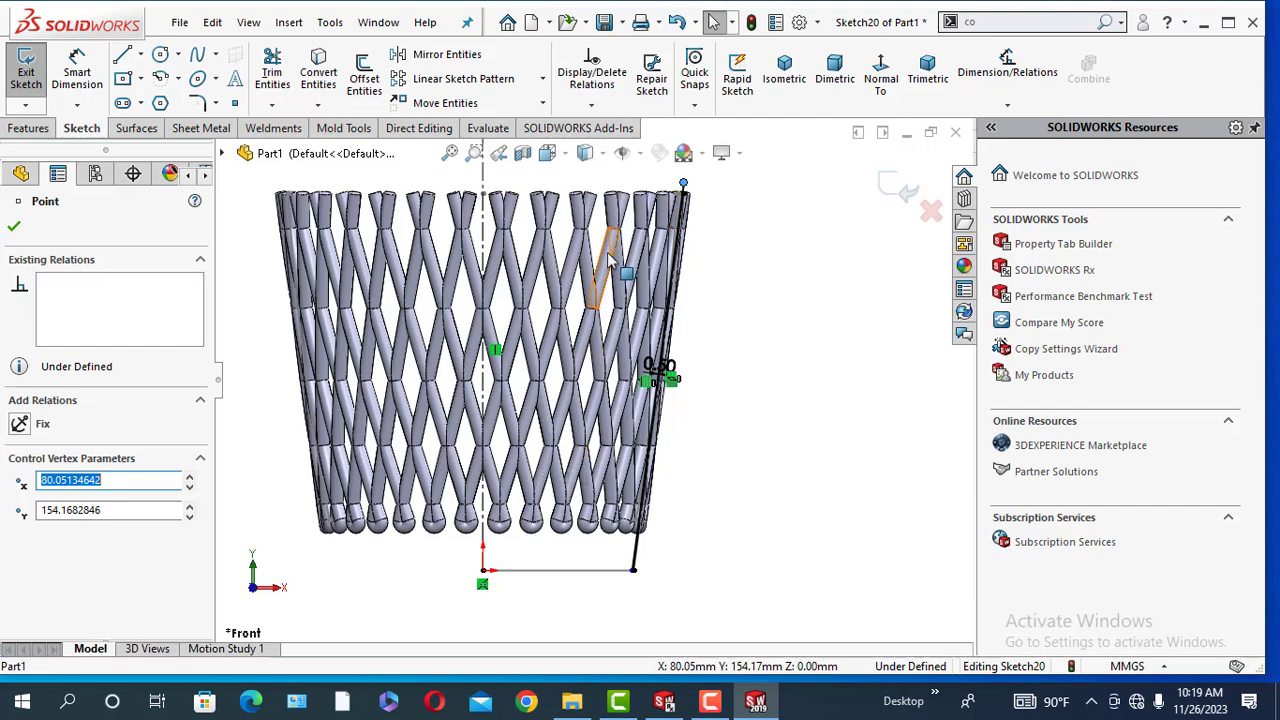
pyautogui.scroll(2, 612, 258)
# Draw a horizontal line about 80 mm long from the offset line's upper end to the vertical centreline.
pyautogui.click(122, 56)
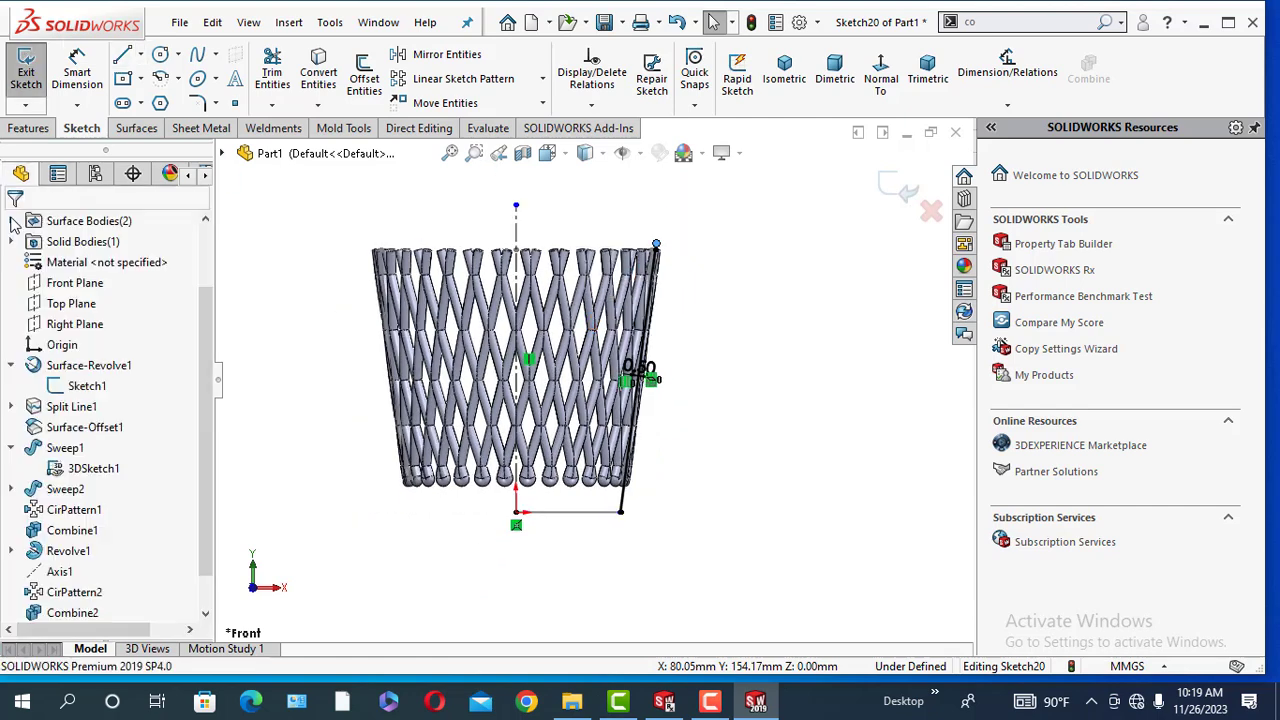
pyautogui.click(656, 245)
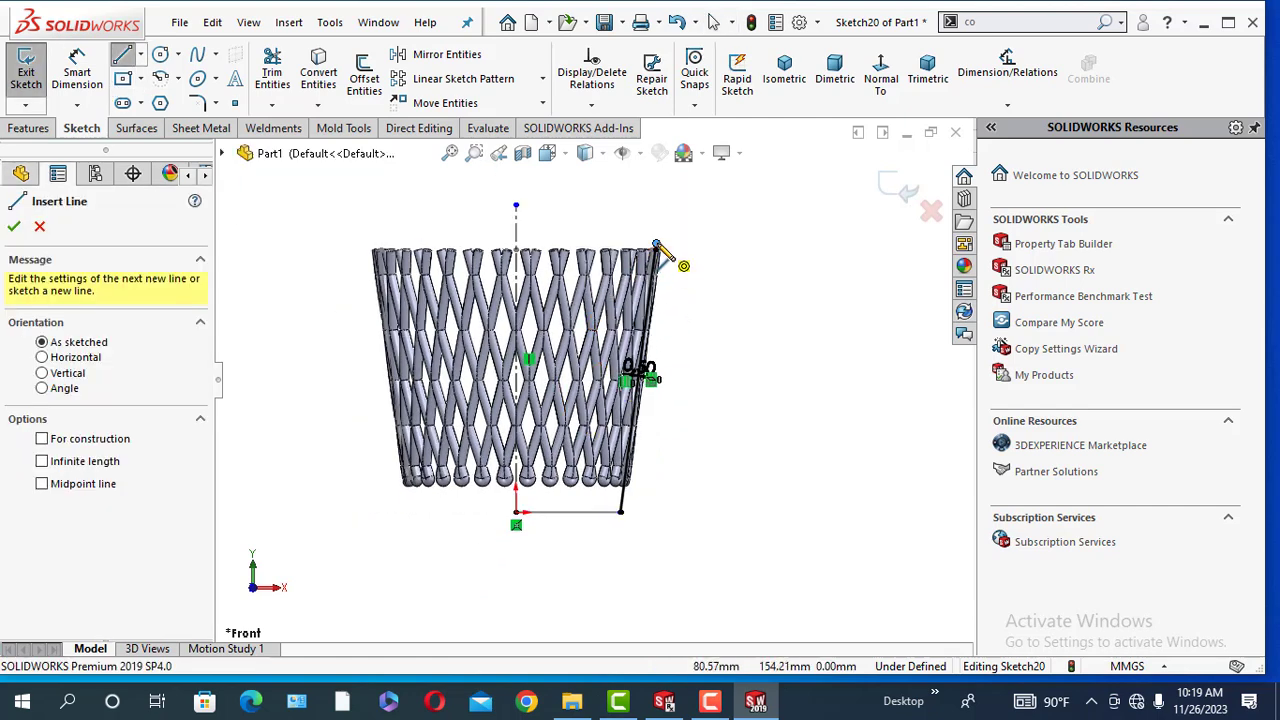
pyautogui.scroll(-2, 645, 280)
pyautogui.click(637, 282)
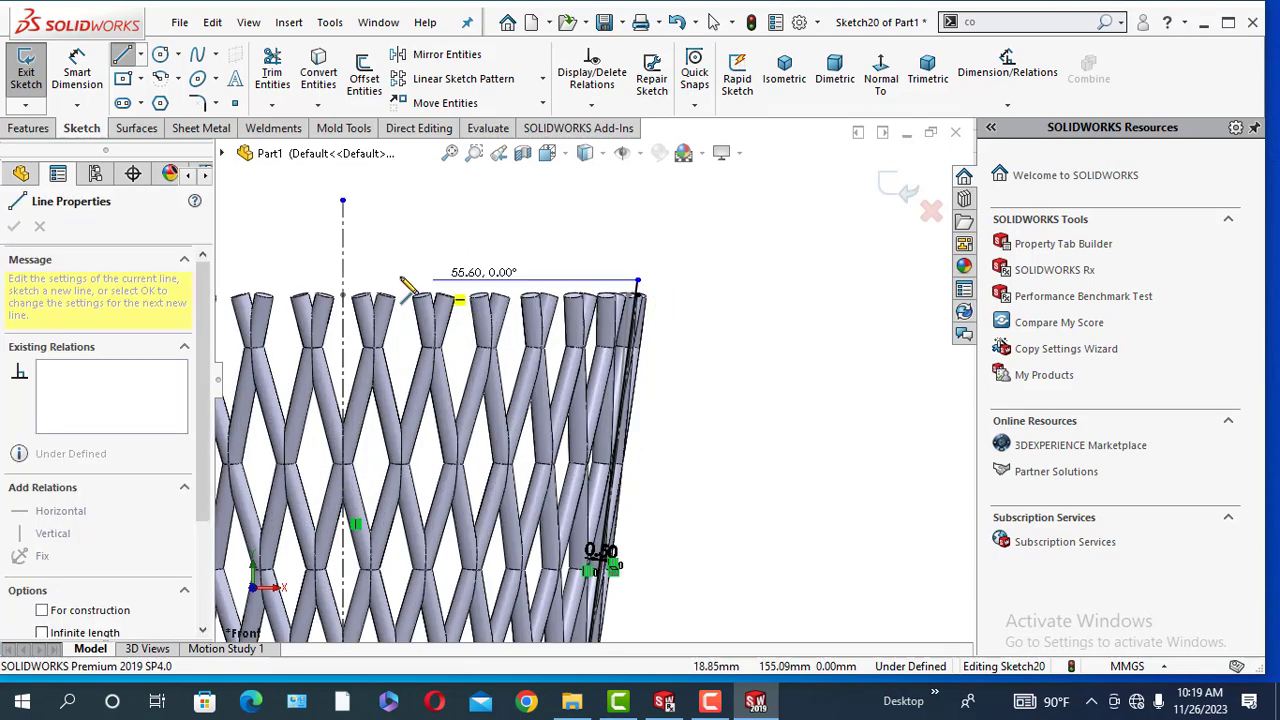
pyautogui.click(343, 280)
pyautogui.scroll(4, 325, 483)
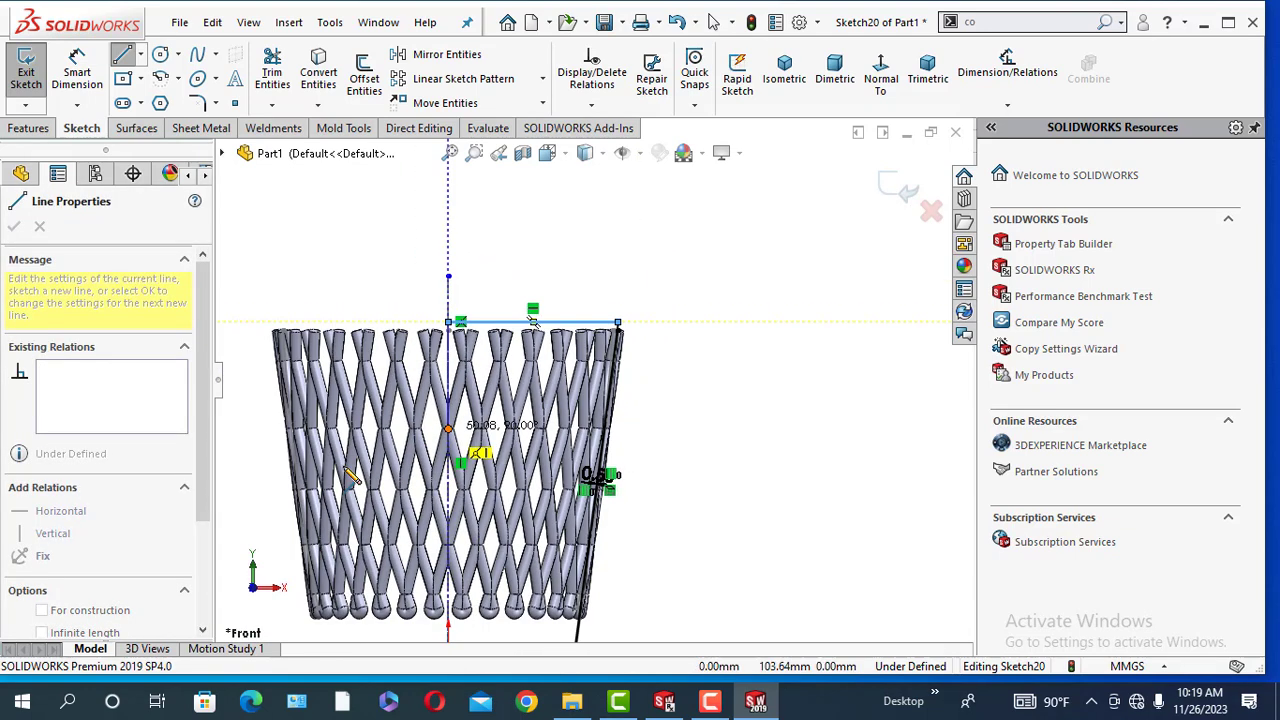
# Close the profile with a vertical line about 154 mm long to the origin and a horizontal line about 58 mm long to the offset line's lower end.
pyautogui.click(510, 541)
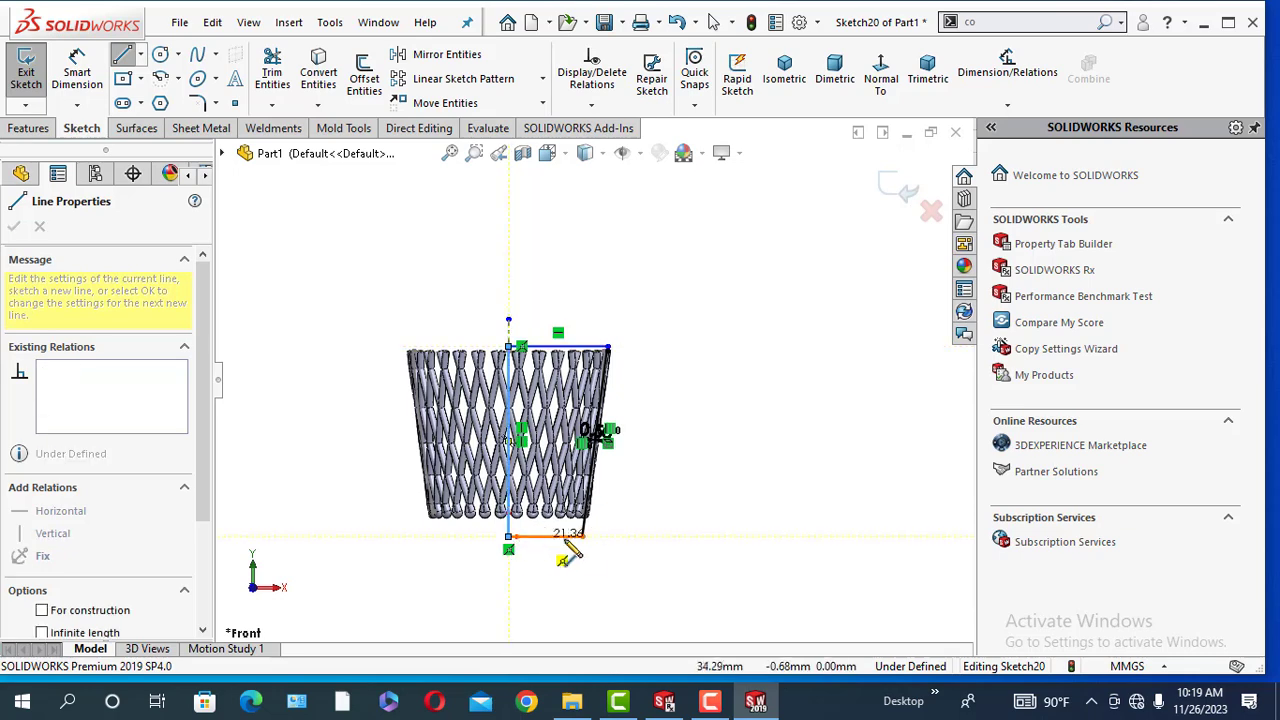
pyautogui.scroll(-4, 586, 530)
pyautogui.scroll(-4, 600, 482)
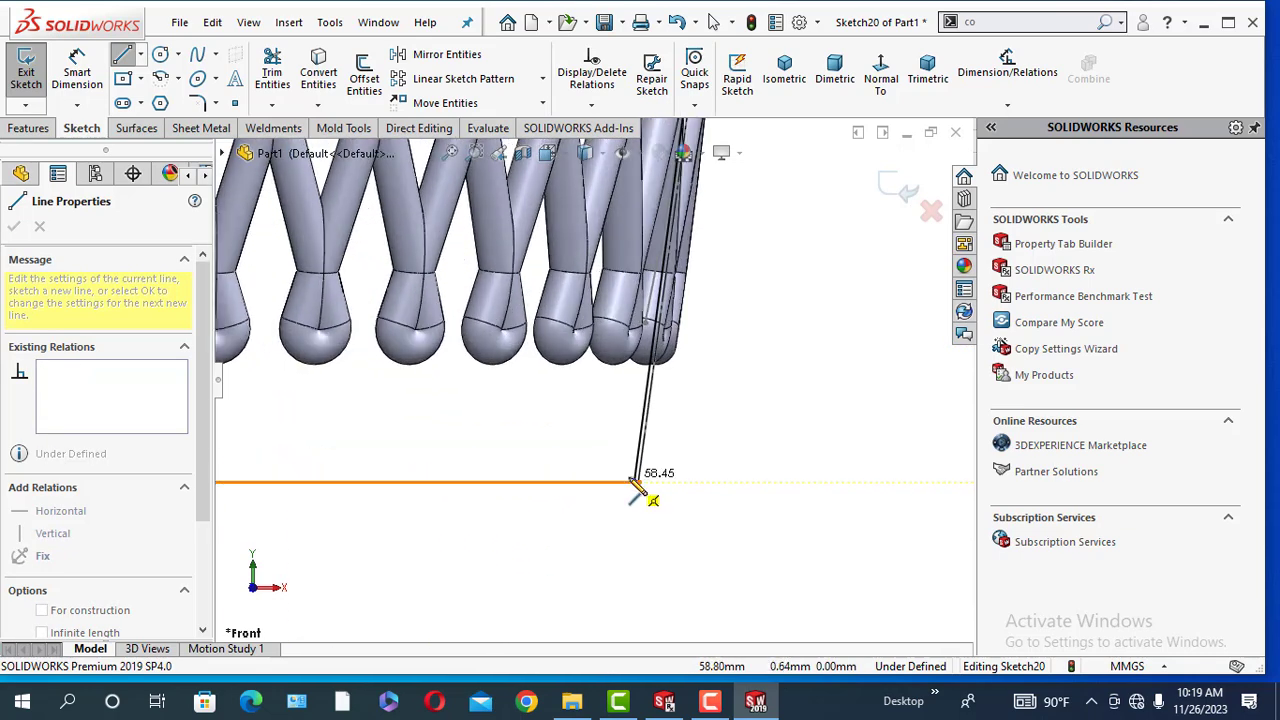
pyautogui.click(635, 455)
pyautogui.rightClick(635, 455)
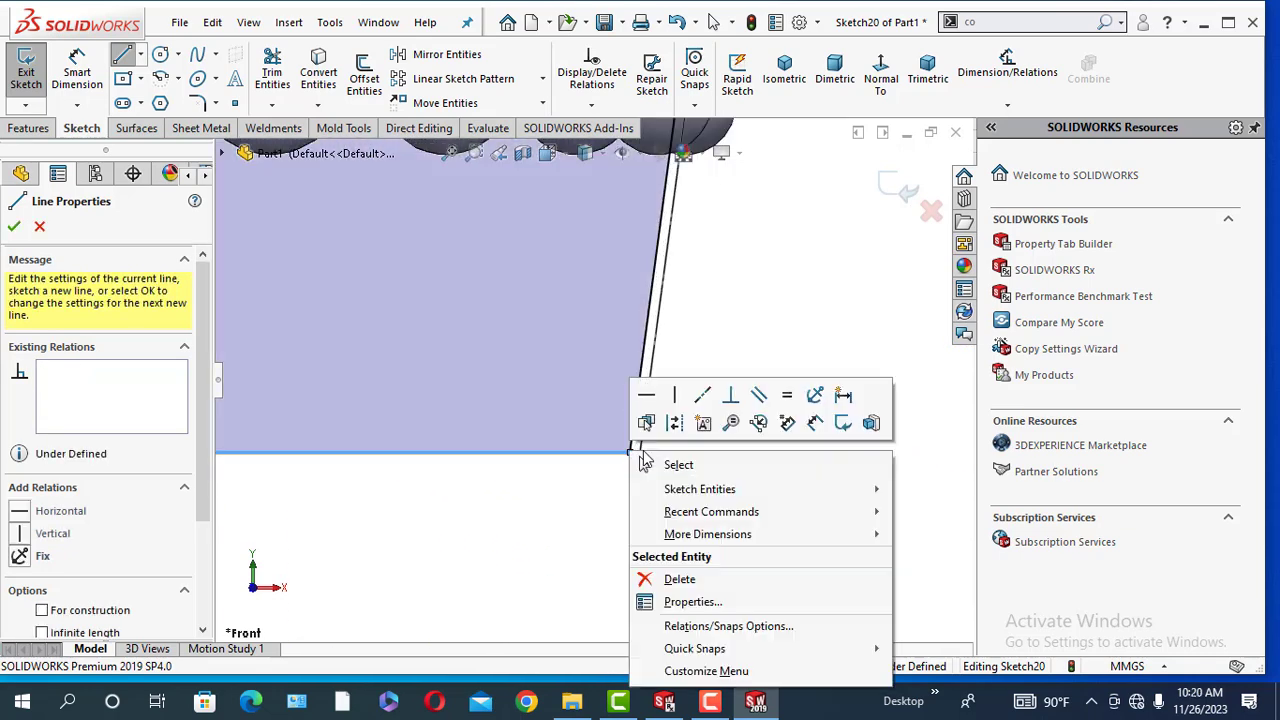
pyautogui.click(660, 463)
pyautogui.scroll(3, 643, 456)
pyautogui.scroll(3, 594, 377)
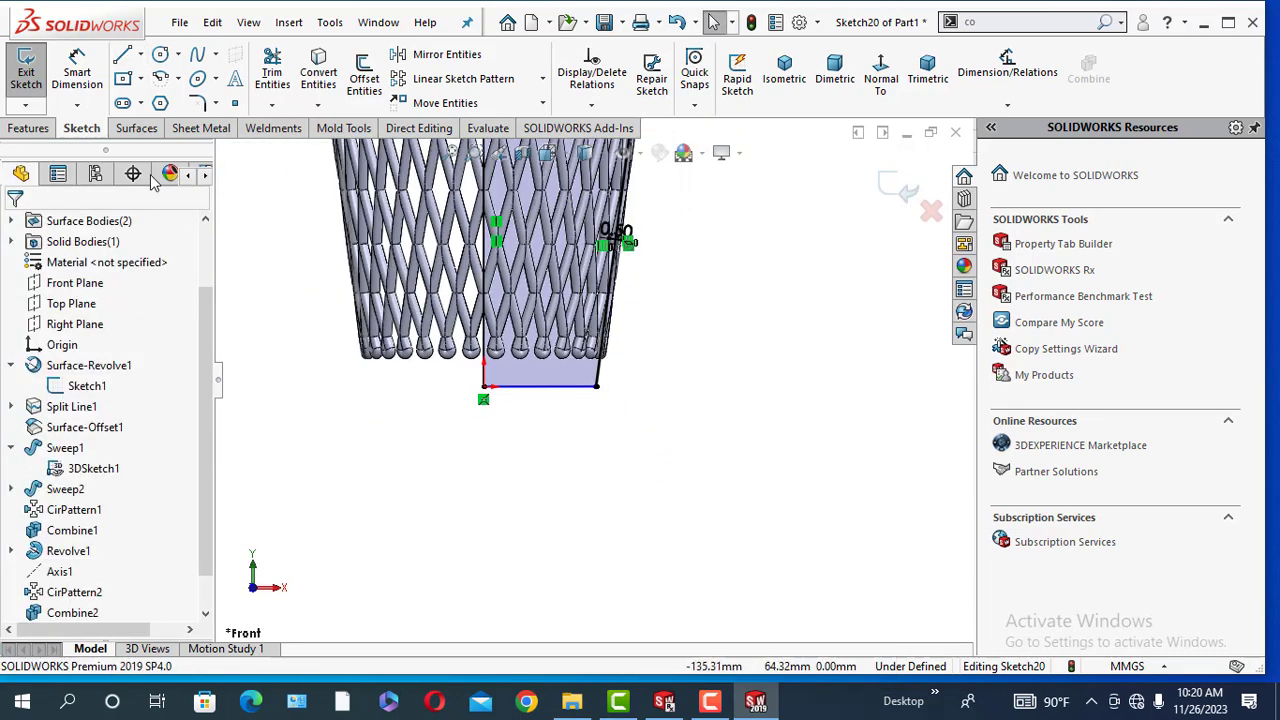
# Make a blind 360° revolved cut from the profile about its vertical line to trim the inside of the lattice.
pyautogui.click(28, 128)
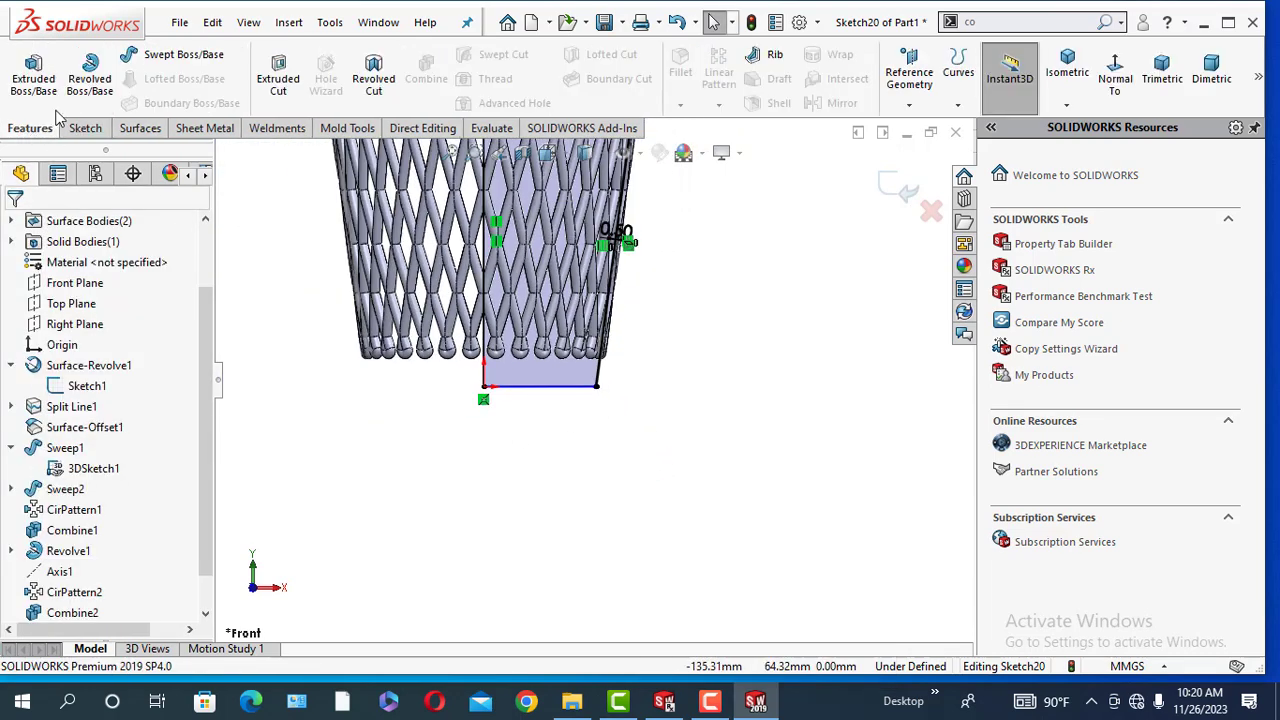
pyautogui.click(373, 76)
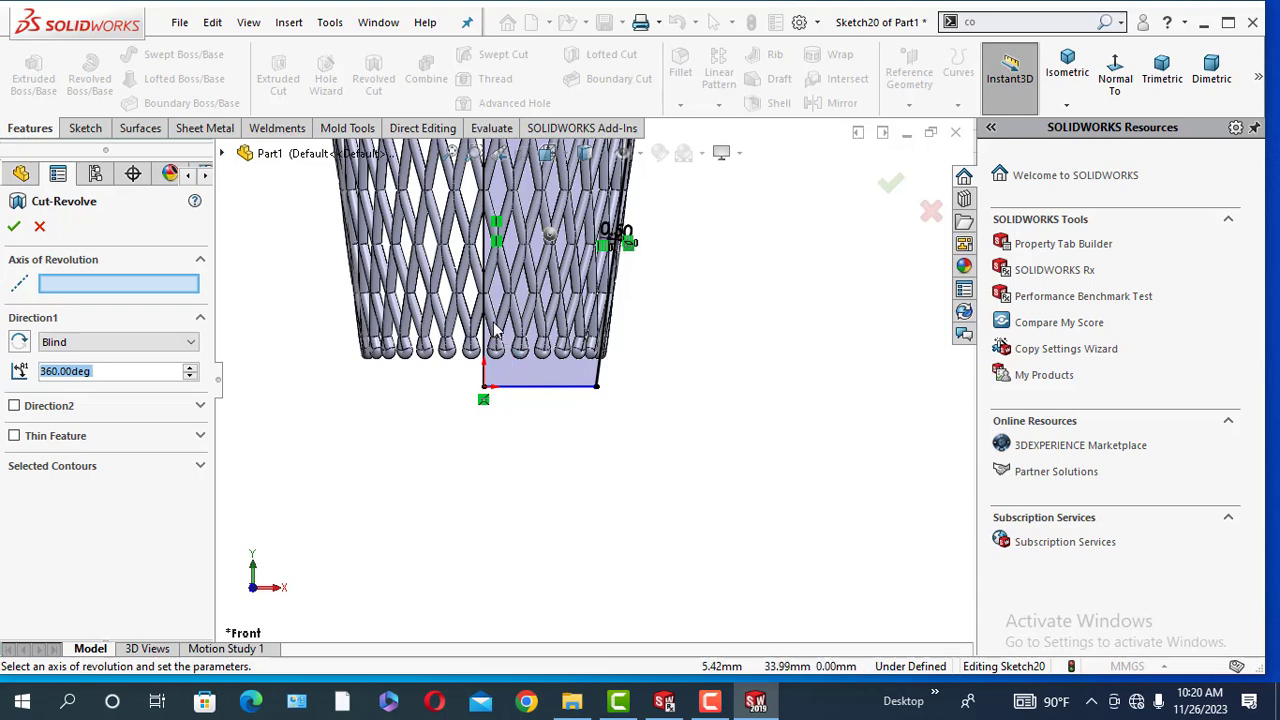
pyautogui.click(486, 335)
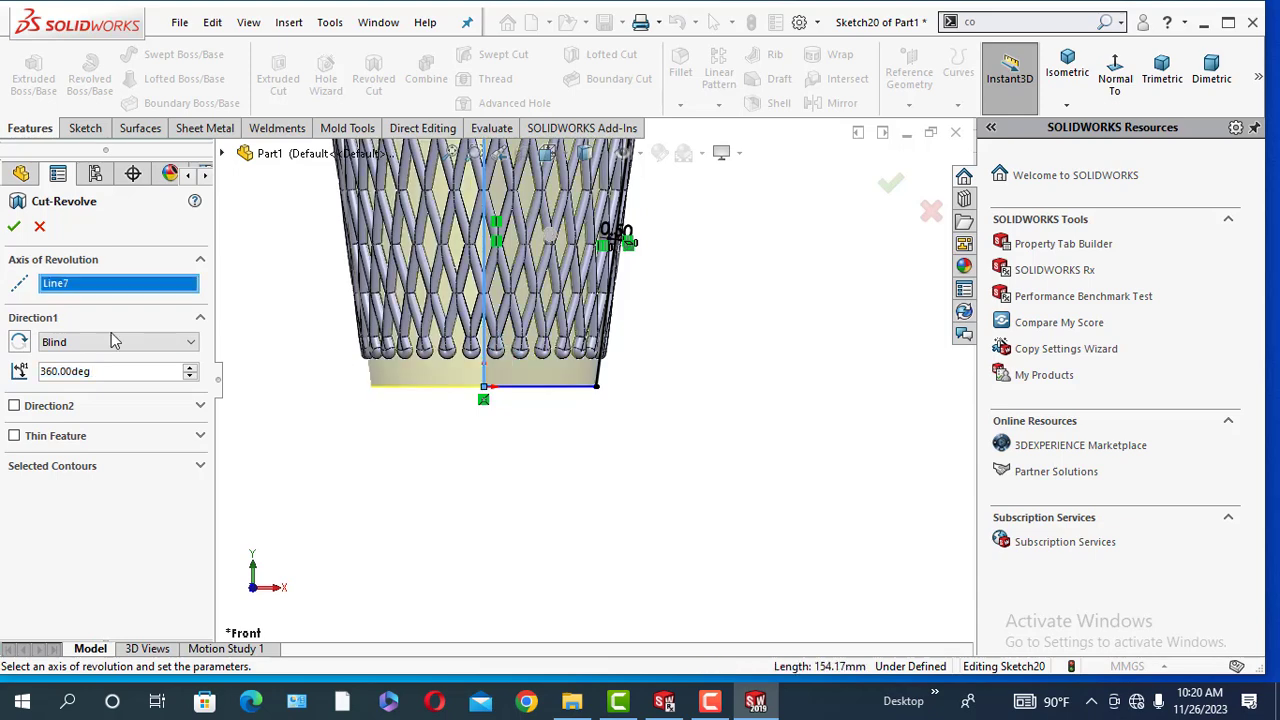
pyautogui.click(15, 228)
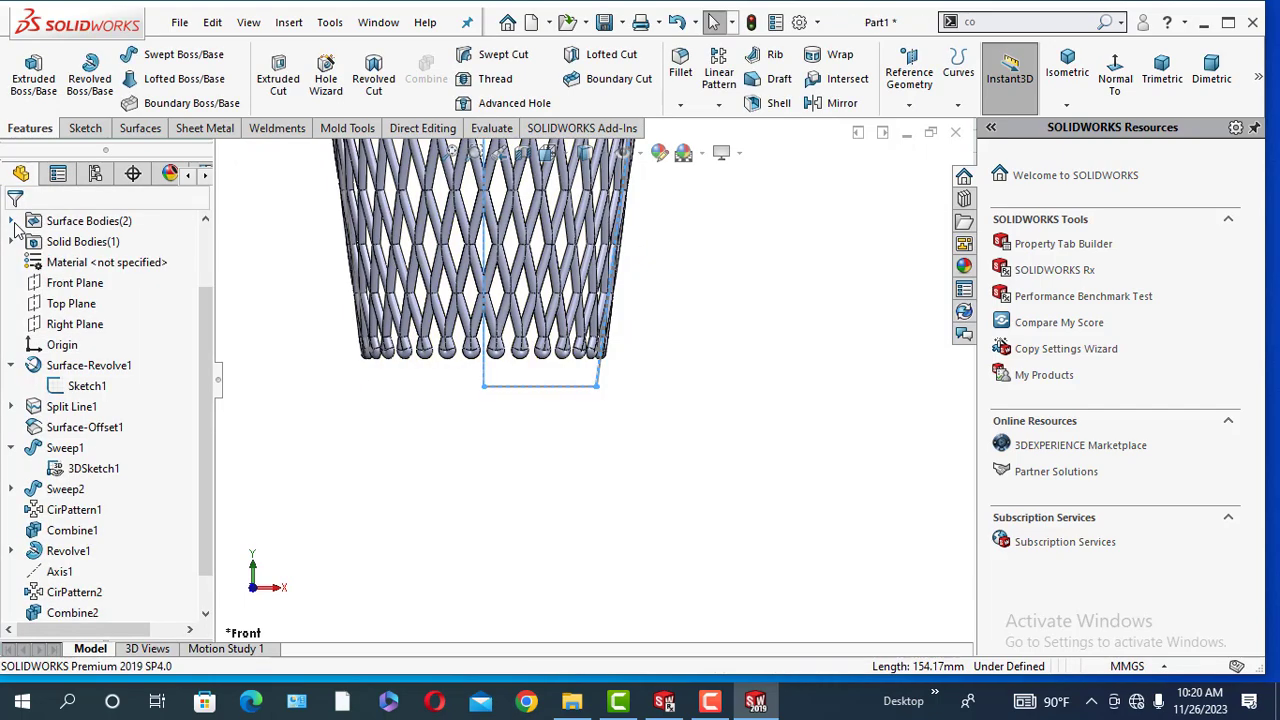
# Show the offset surface at the basket's base and hide the revolved surface's profile sketch, Sketch1.
pyautogui.moveTo(429, 463); pyautogui.dragTo(351, 558, button='middle')
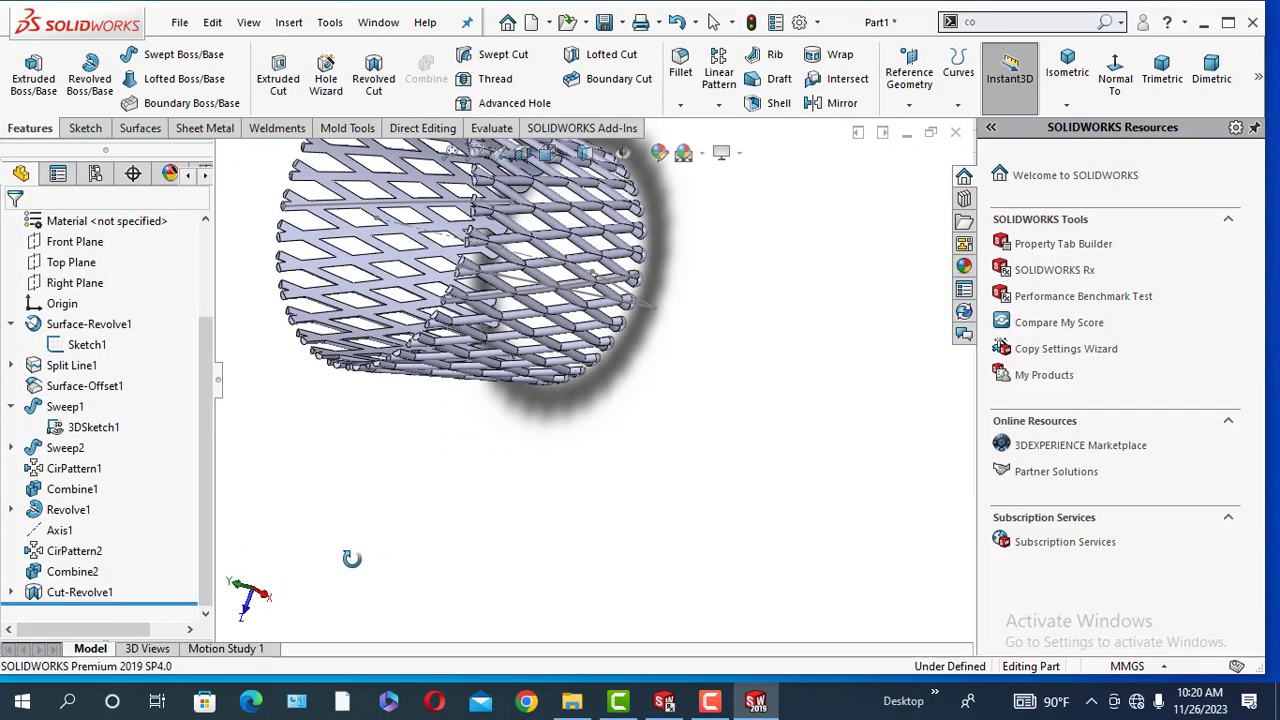
pyautogui.moveTo(335, 275); pyautogui.dragTo(250, 560, button='middle')
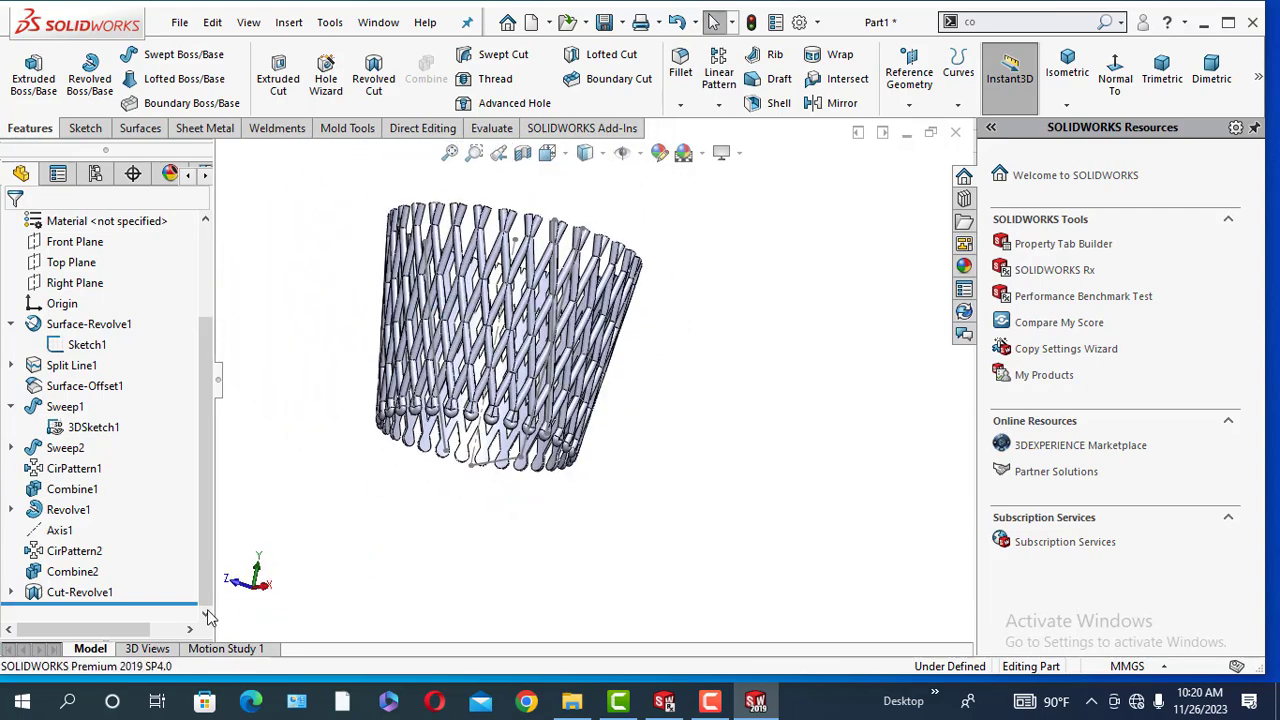
pyautogui.rightClick(78, 389)
pyautogui.click(88, 254)
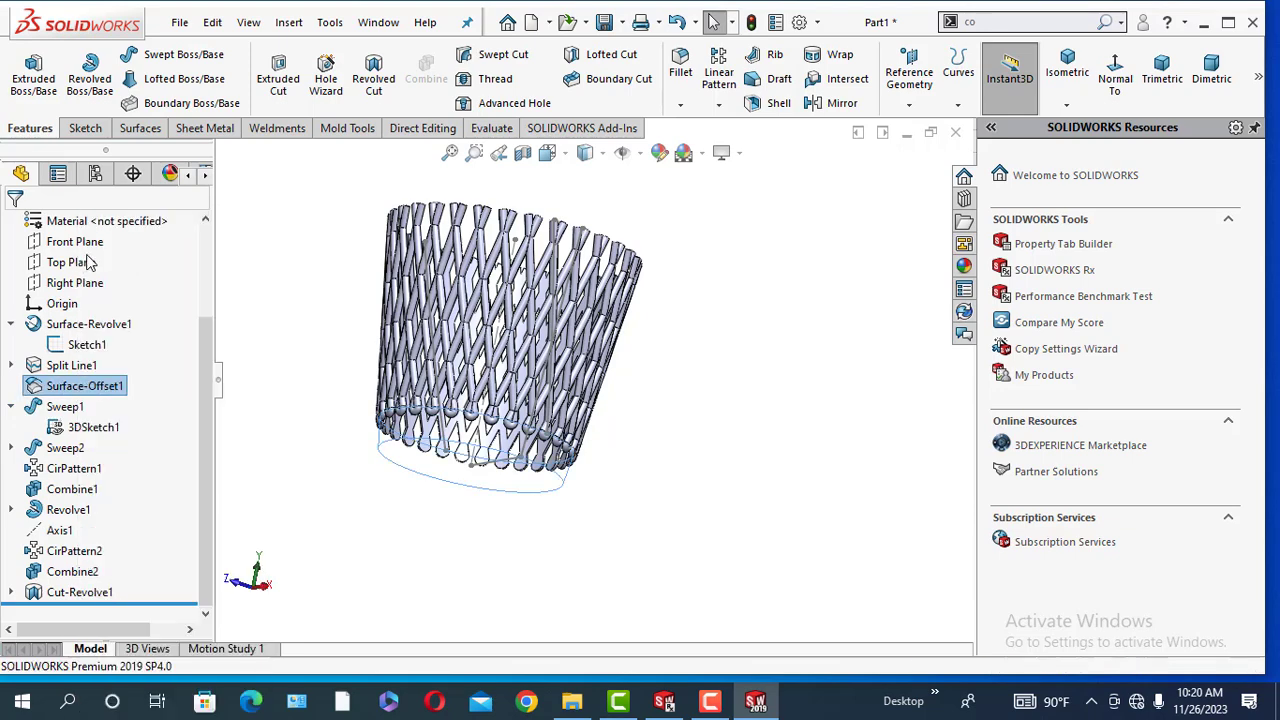
pyautogui.click(412, 501)
pyautogui.moveTo(410, 510); pyautogui.dragTo(391, 534, button='middle')
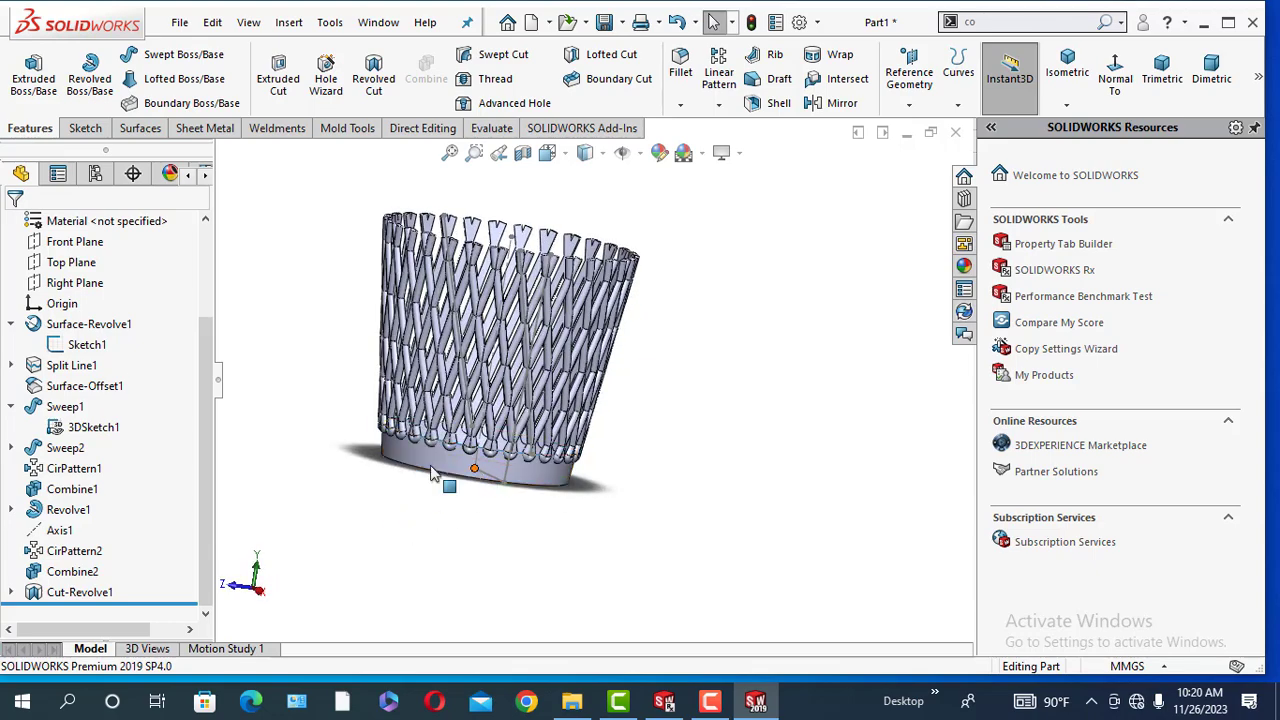
pyautogui.rightClick(68, 350)
pyautogui.click(106, 290)
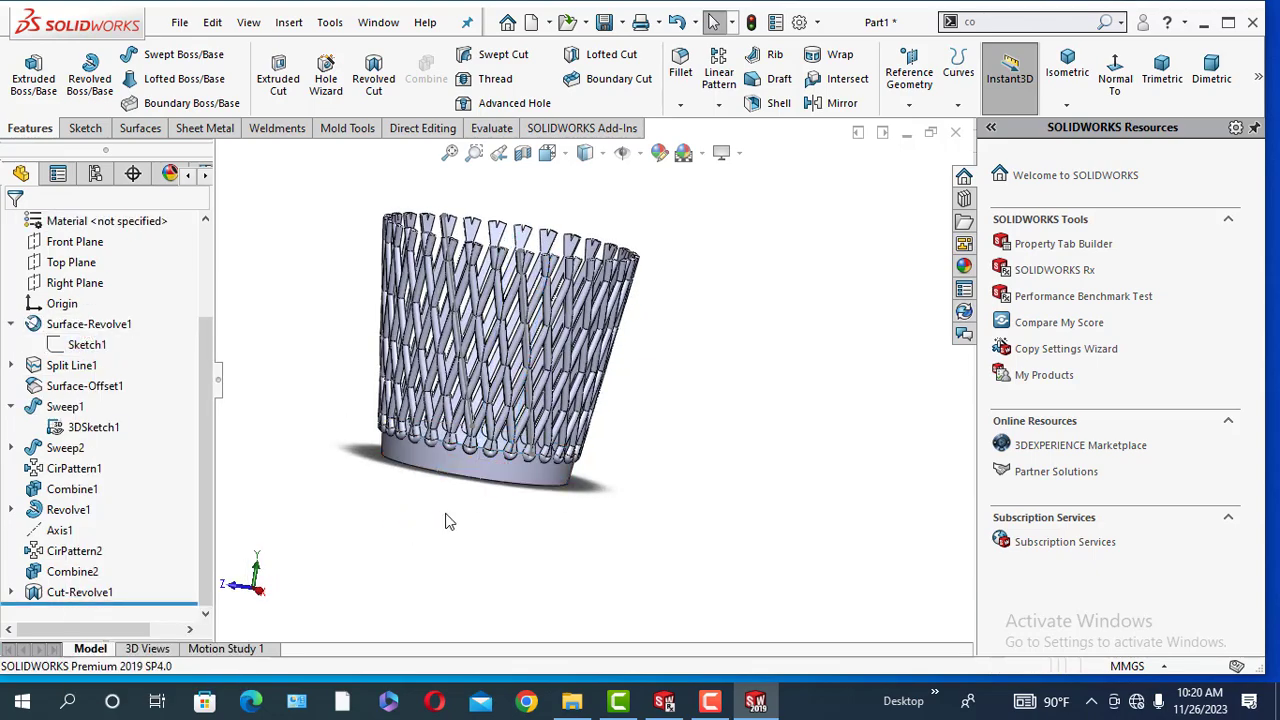
# Thicken the offset surface at the basket's base by 1.5 mm on both sides, merging the result with the lattice.
pyautogui.moveTo(443, 520); pyautogui.dragTo(490, 482, button='middle')
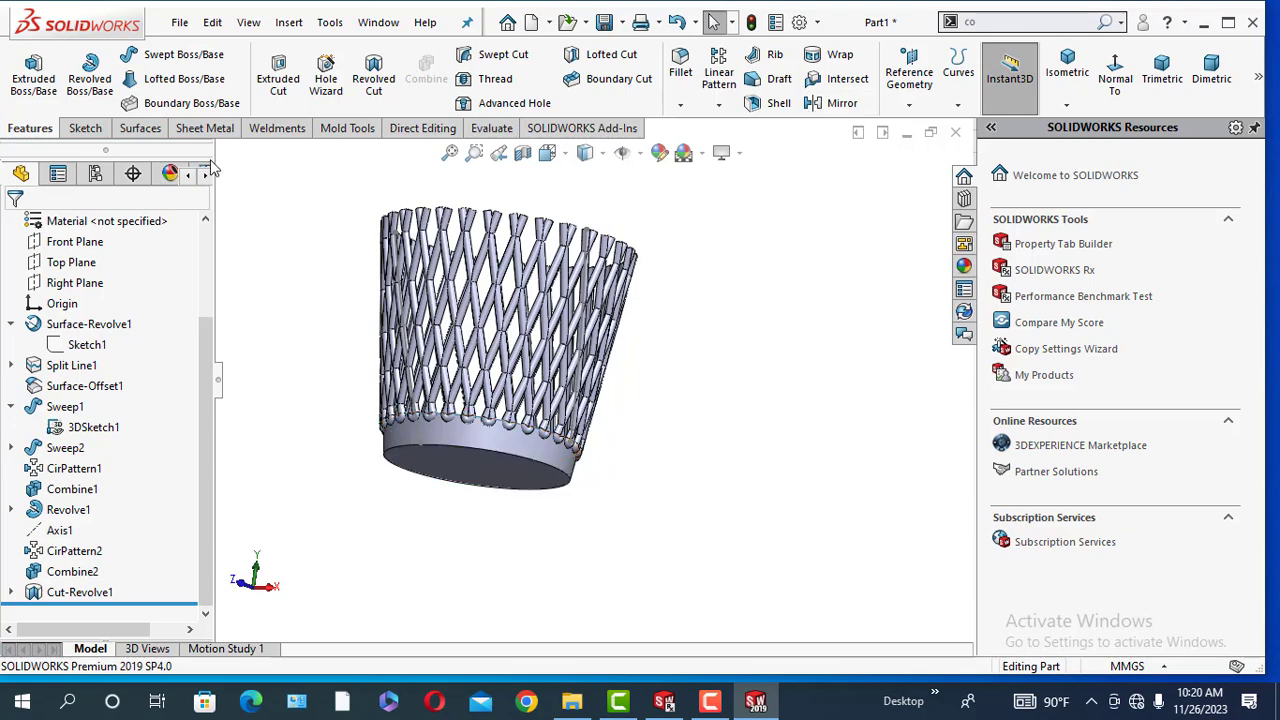
pyautogui.click(138, 130)
pyautogui.click(792, 54)
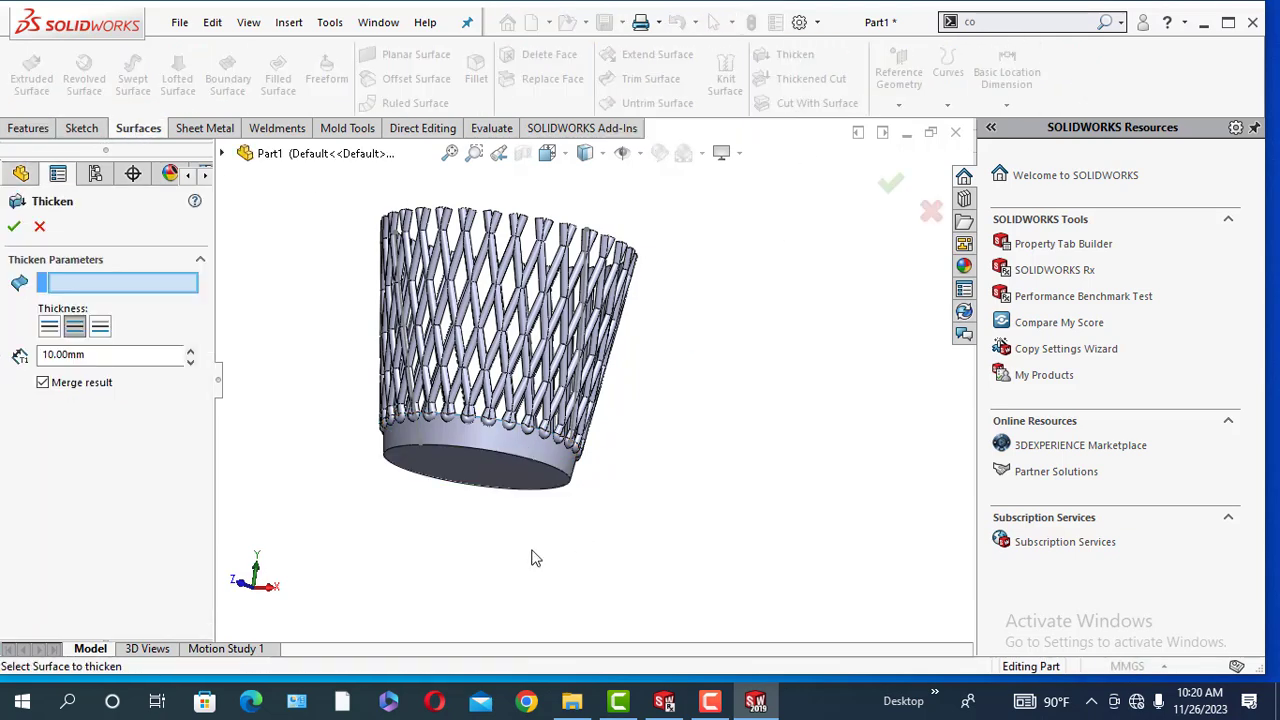
pyautogui.click(480, 478)
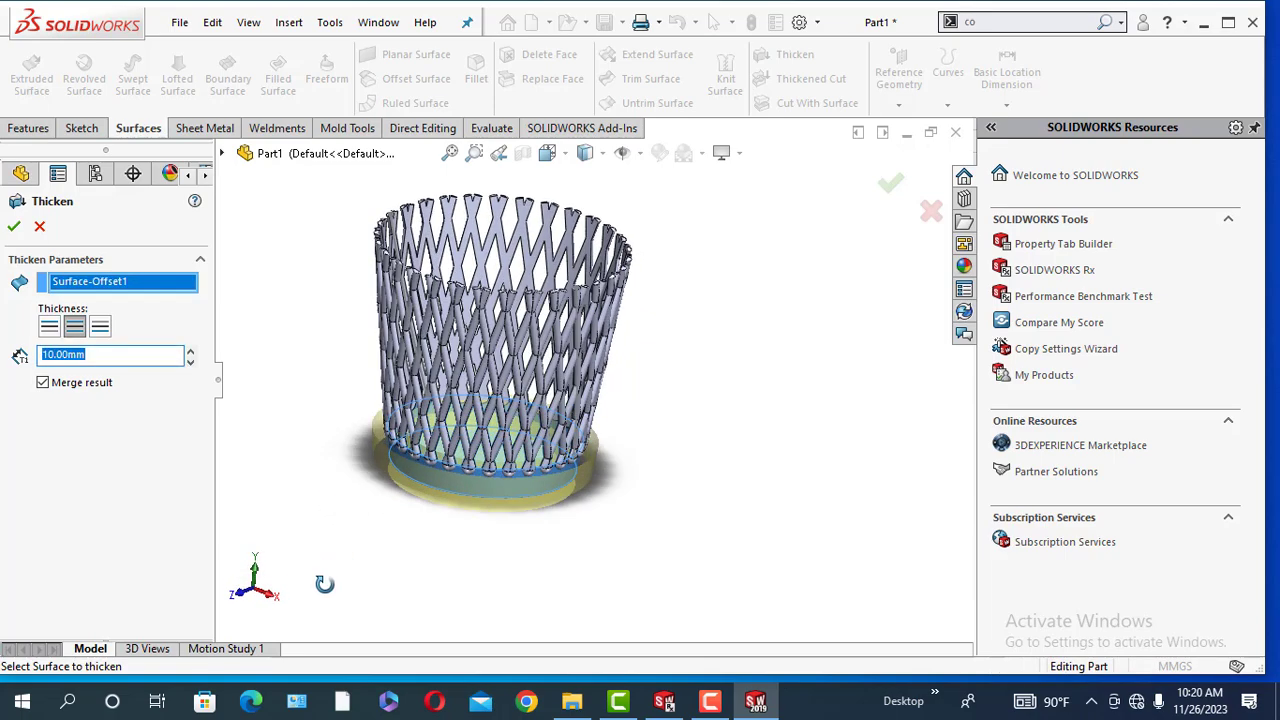
pyautogui.doubleClick(60, 354)
pyautogui.write('2')
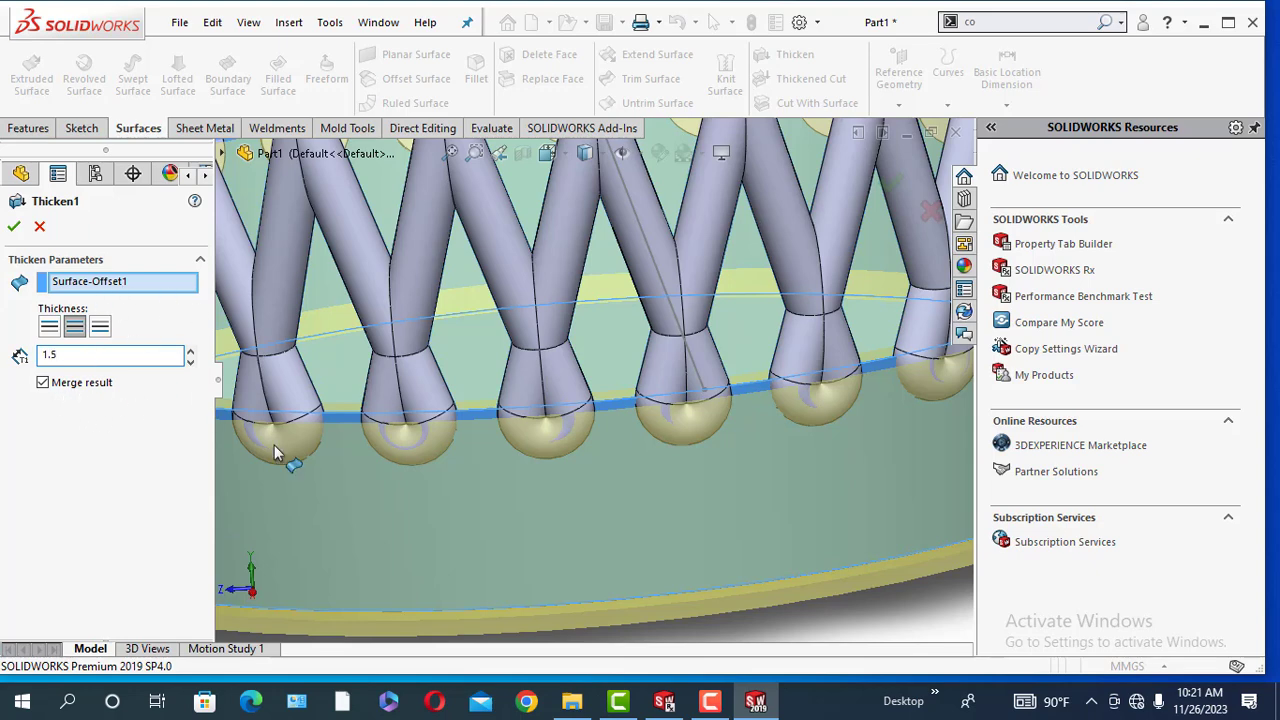
pyautogui.scroll(5, 274, 445)
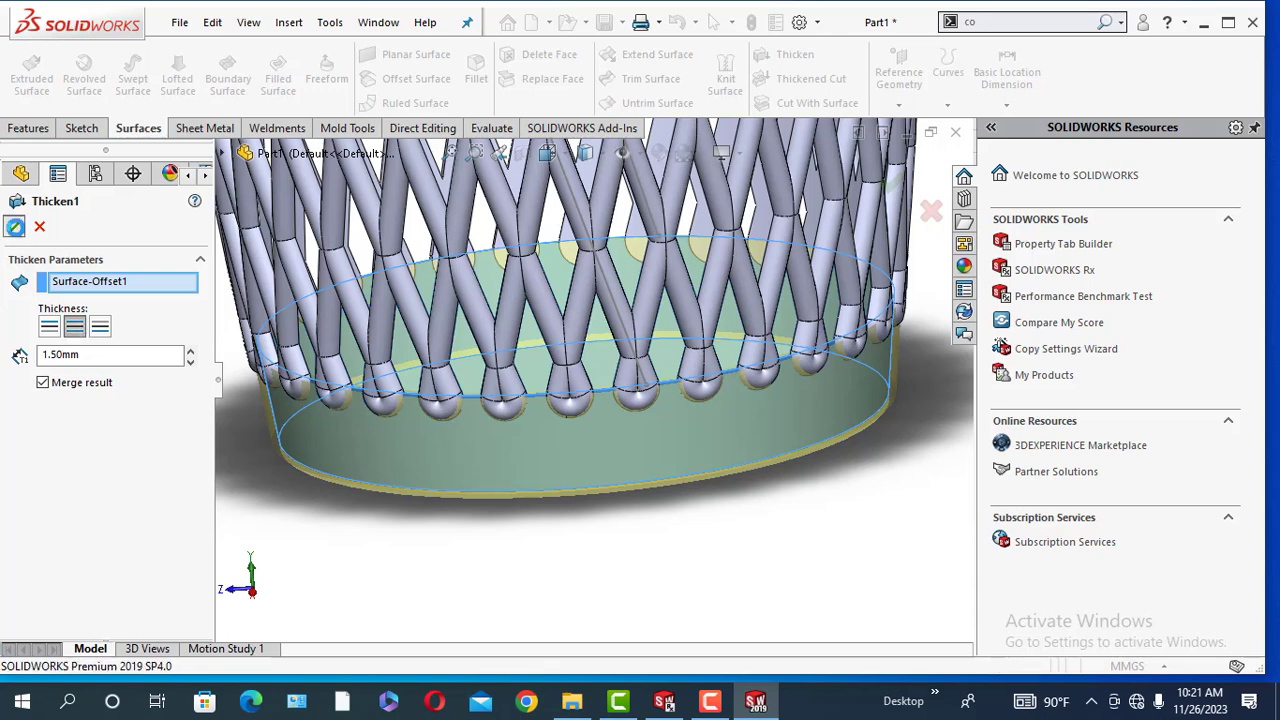
pyautogui.click(16, 226)
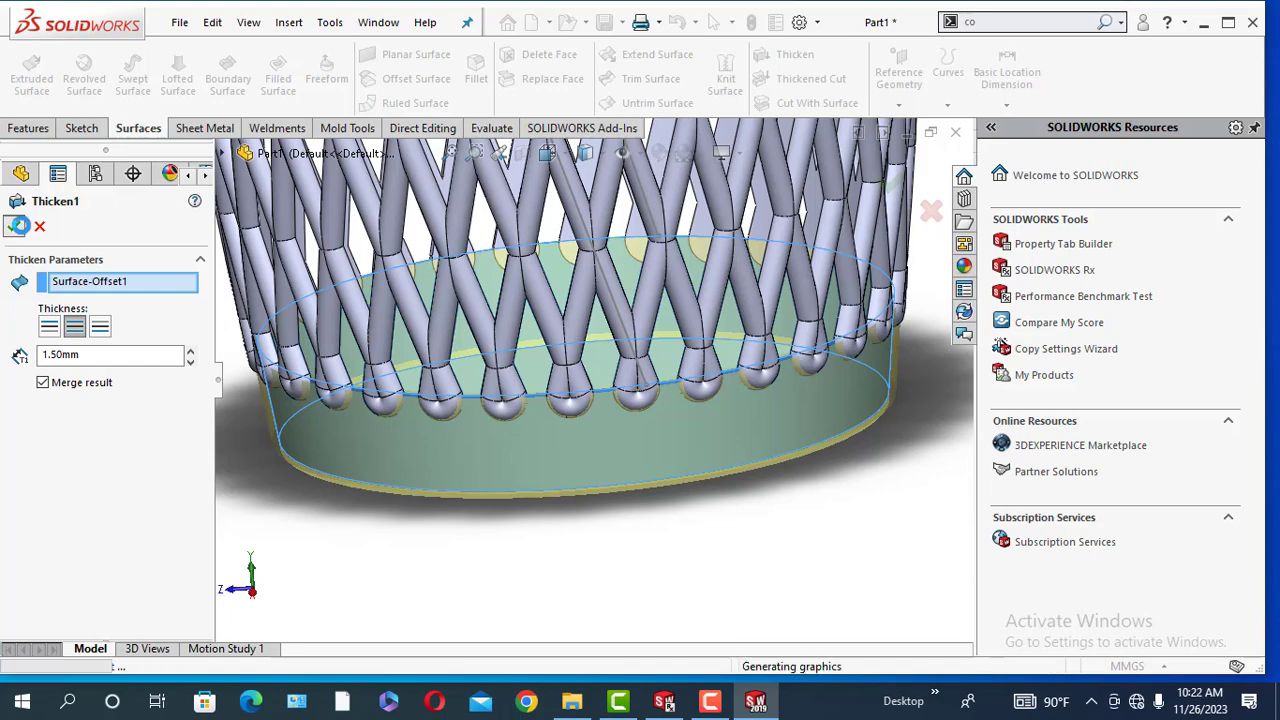
# Fillet the outer circular edge of the basket's underside with a symmetric 10 mm radius, using full preview.
pyautogui.moveTo(362, 430); pyautogui.dragTo(530, 470, button='middle')
pyautogui.scroll(-10, 461, 488)
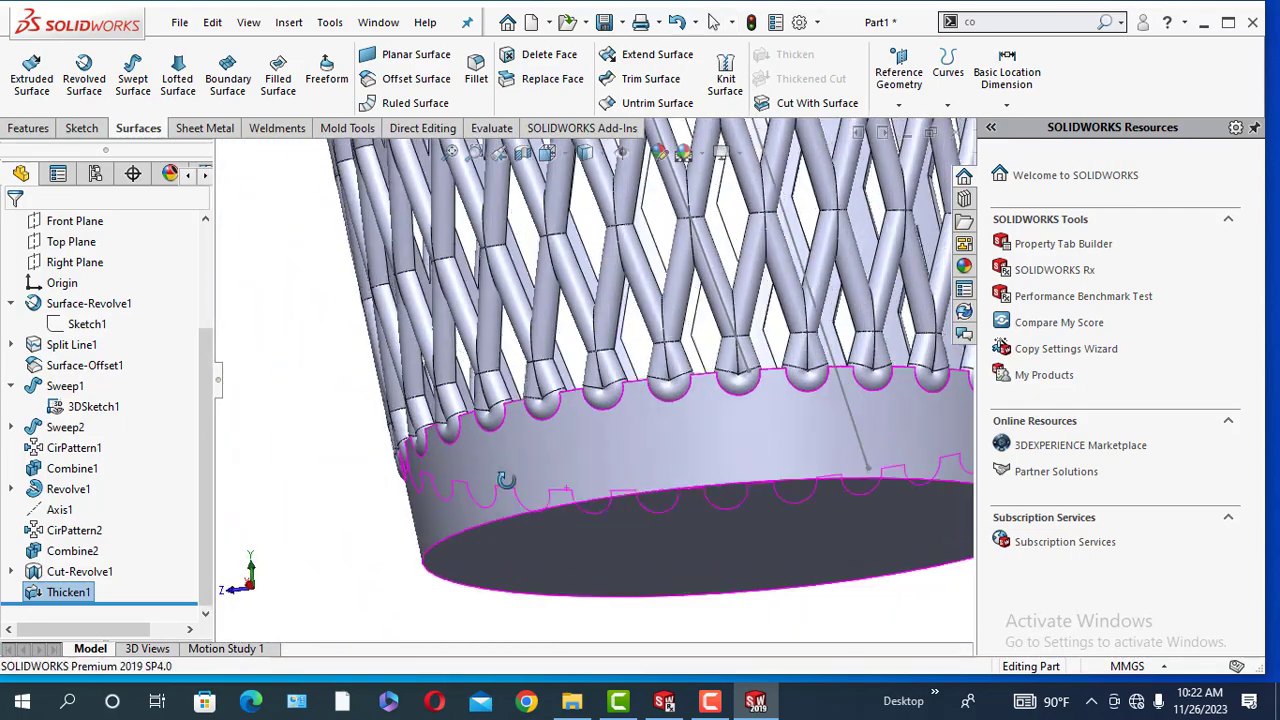
pyautogui.scroll(5, 534, 477)
pyautogui.scroll(-4, 600, 494)
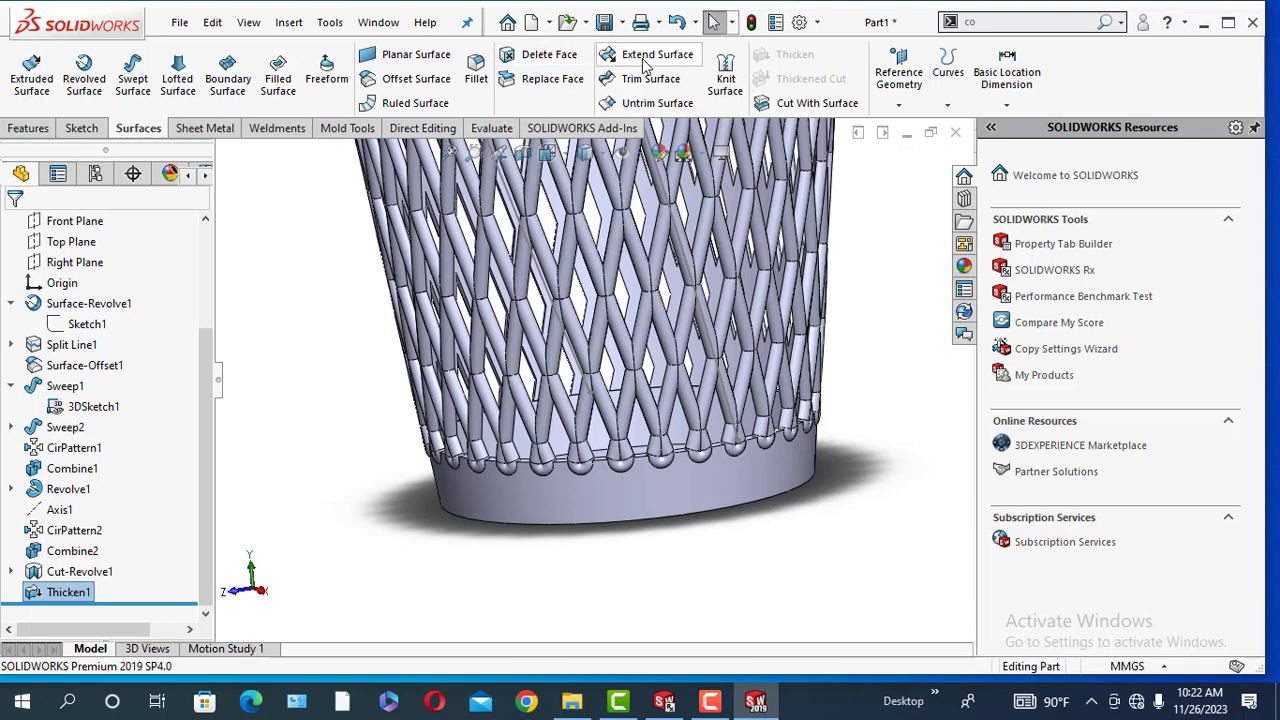
pyautogui.click(28, 128)
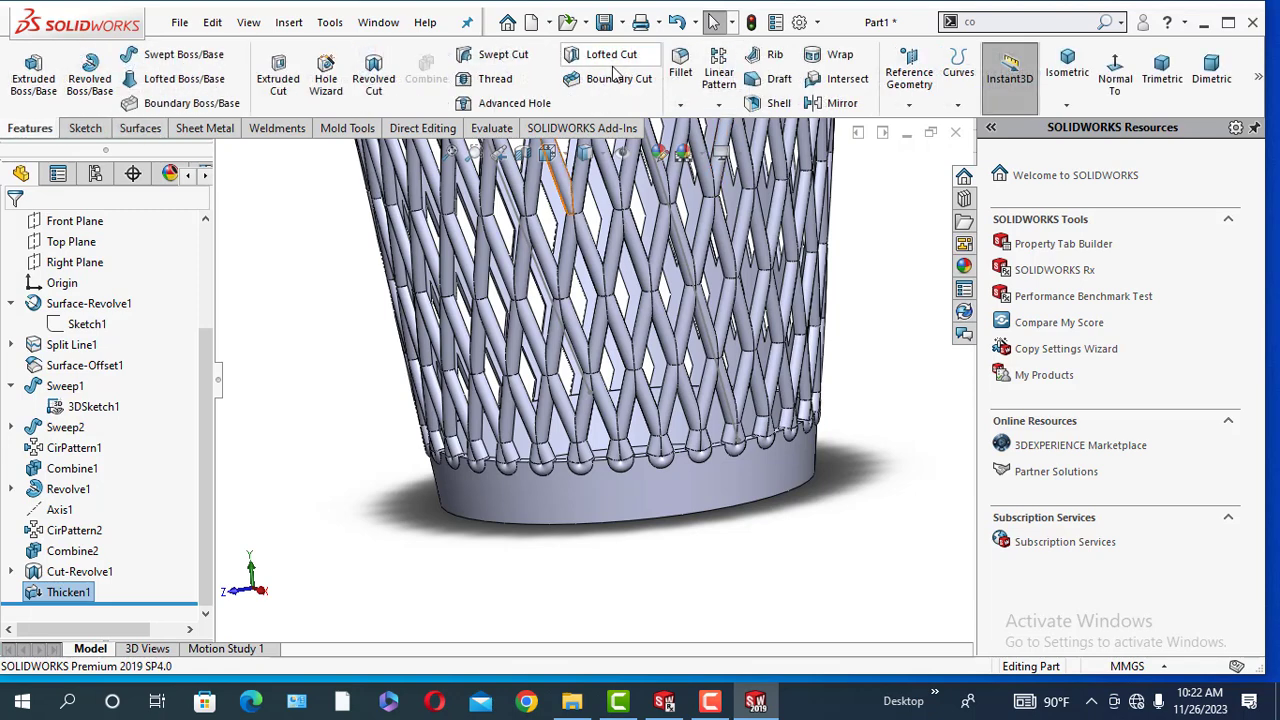
pyautogui.click(684, 95)
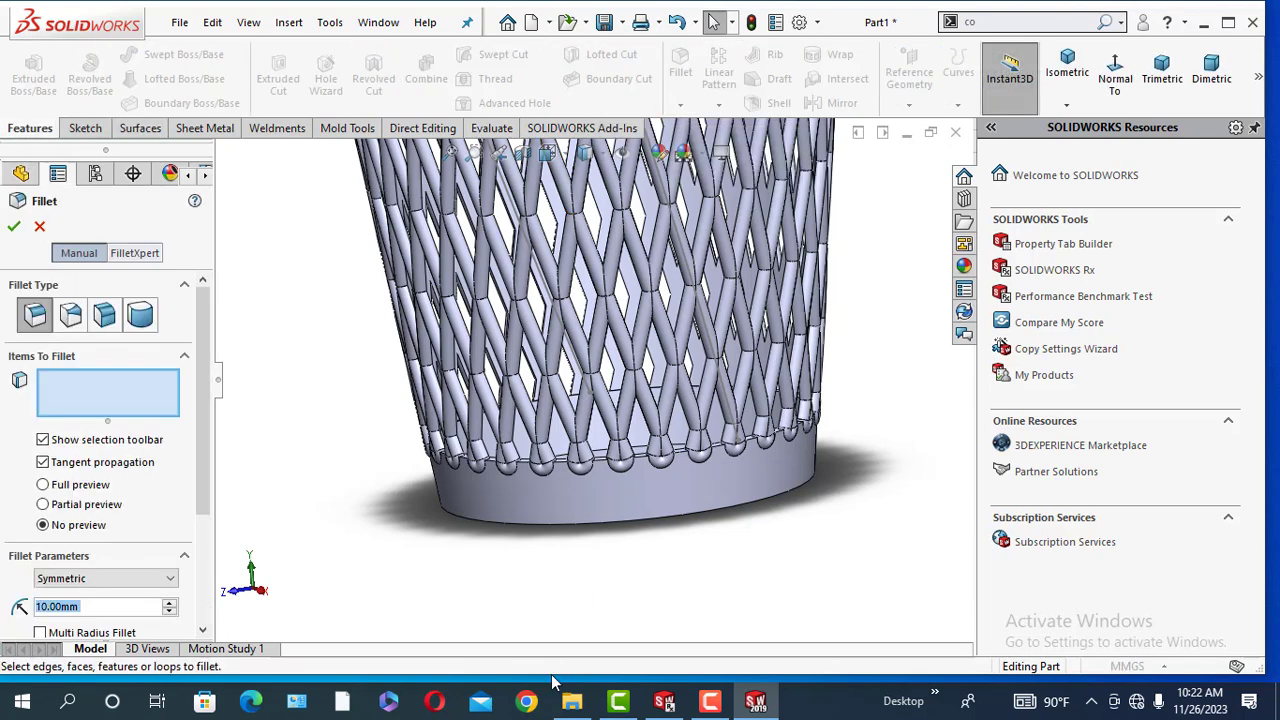
pyautogui.moveTo(604, 600); pyautogui.dragTo(570, 420, button='middle')
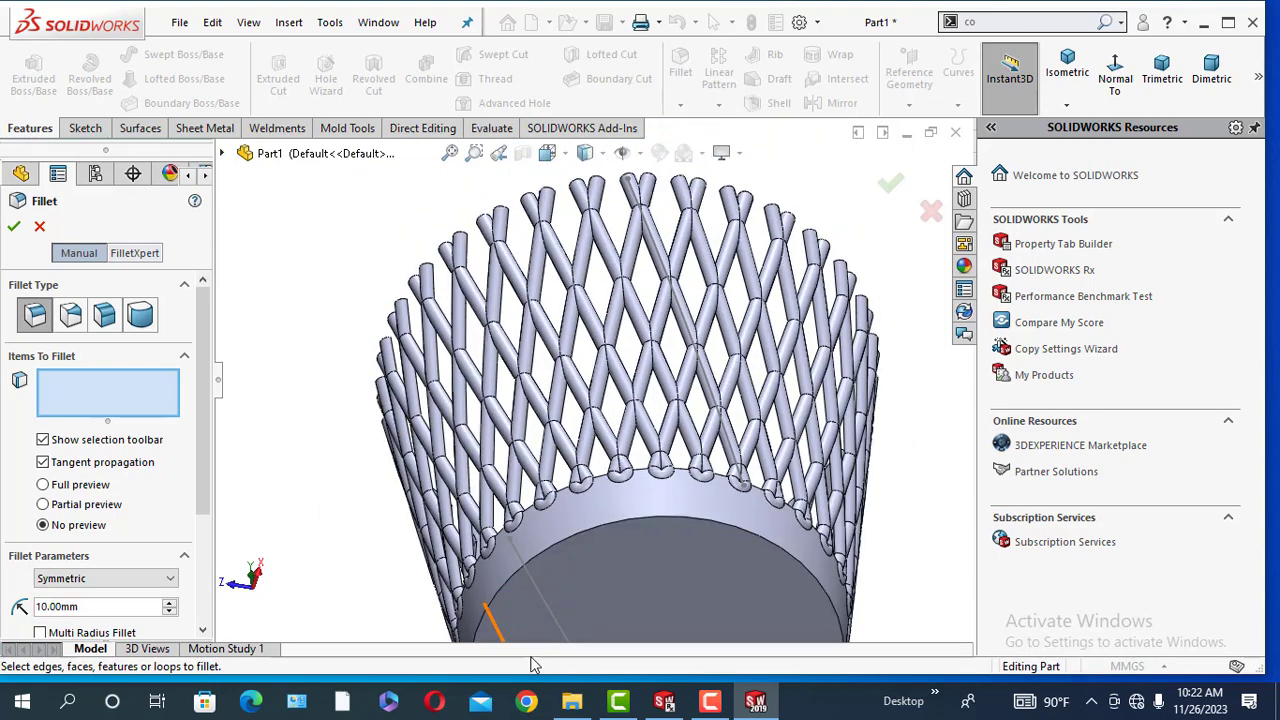
pyautogui.scroll(-4, 534, 634)
pyautogui.scroll(4, 540, 554)
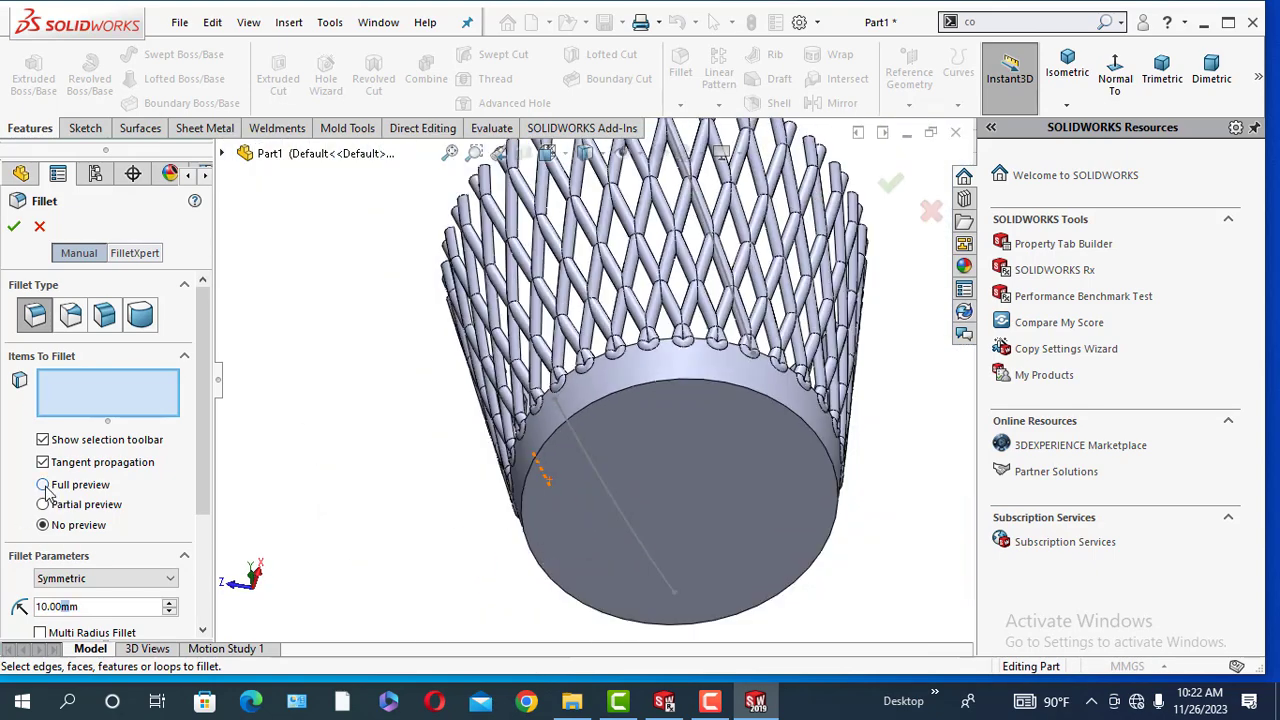
pyautogui.click(546, 452)
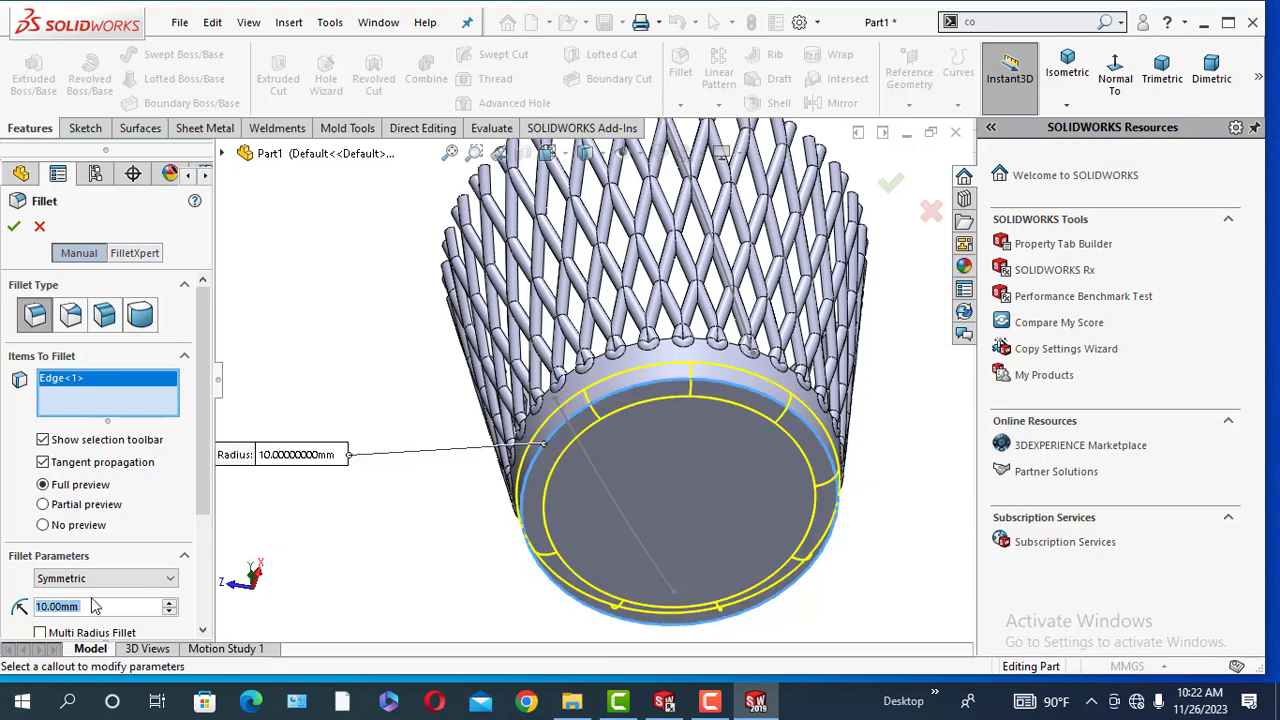
pyautogui.click(14, 229)
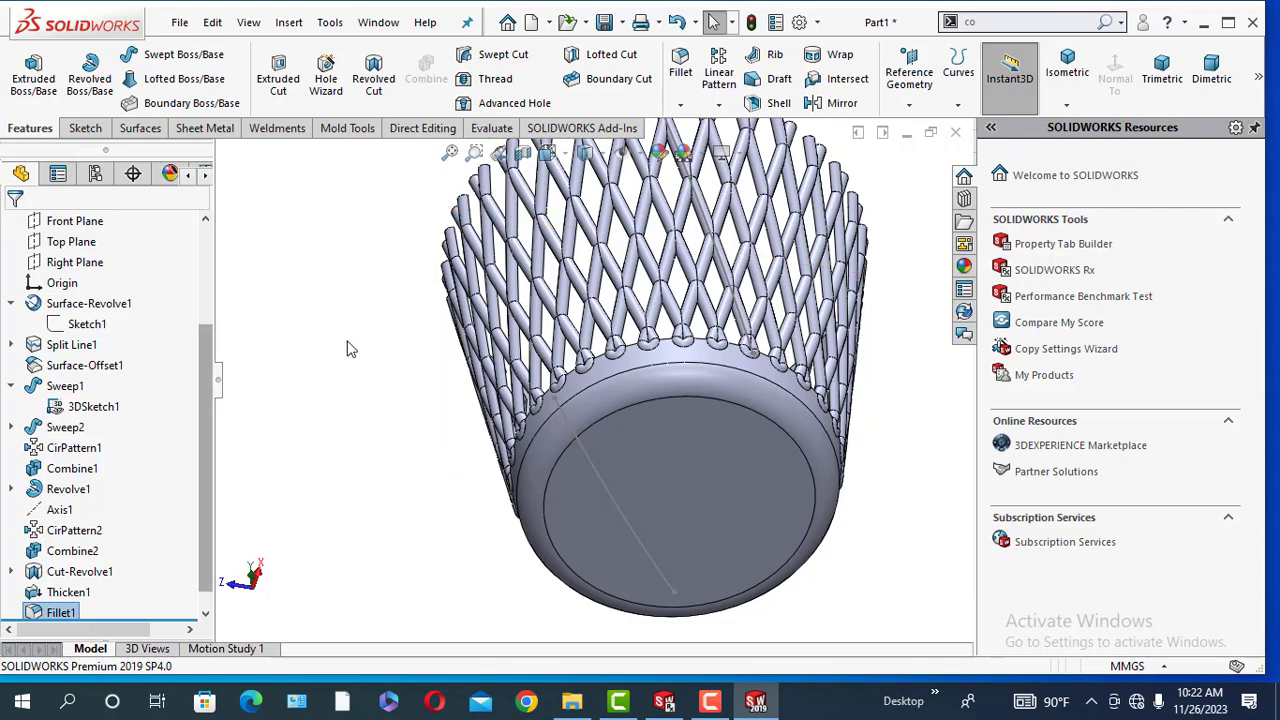
# Fillet the inner circular edge around the basket's floor with a symmetric 5 mm radius.
pyautogui.moveTo(349, 346); pyautogui.dragTo(485, 365, button='middle')
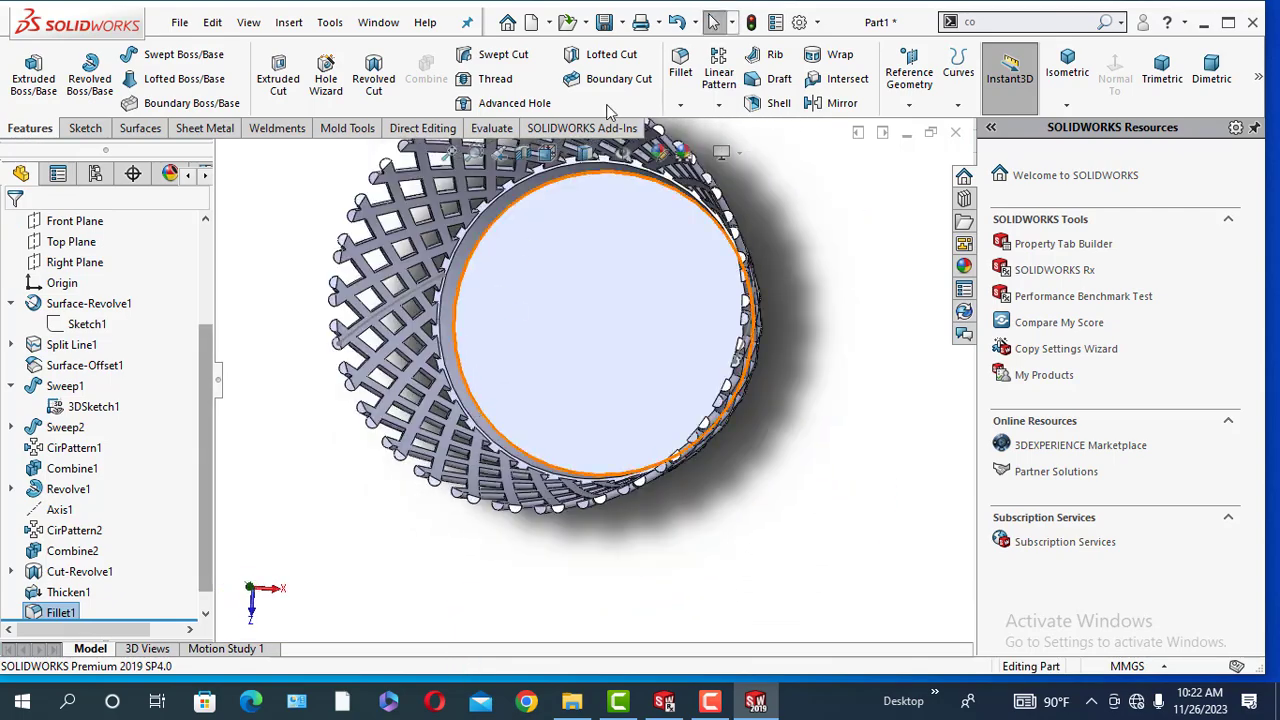
pyautogui.click(680, 62)
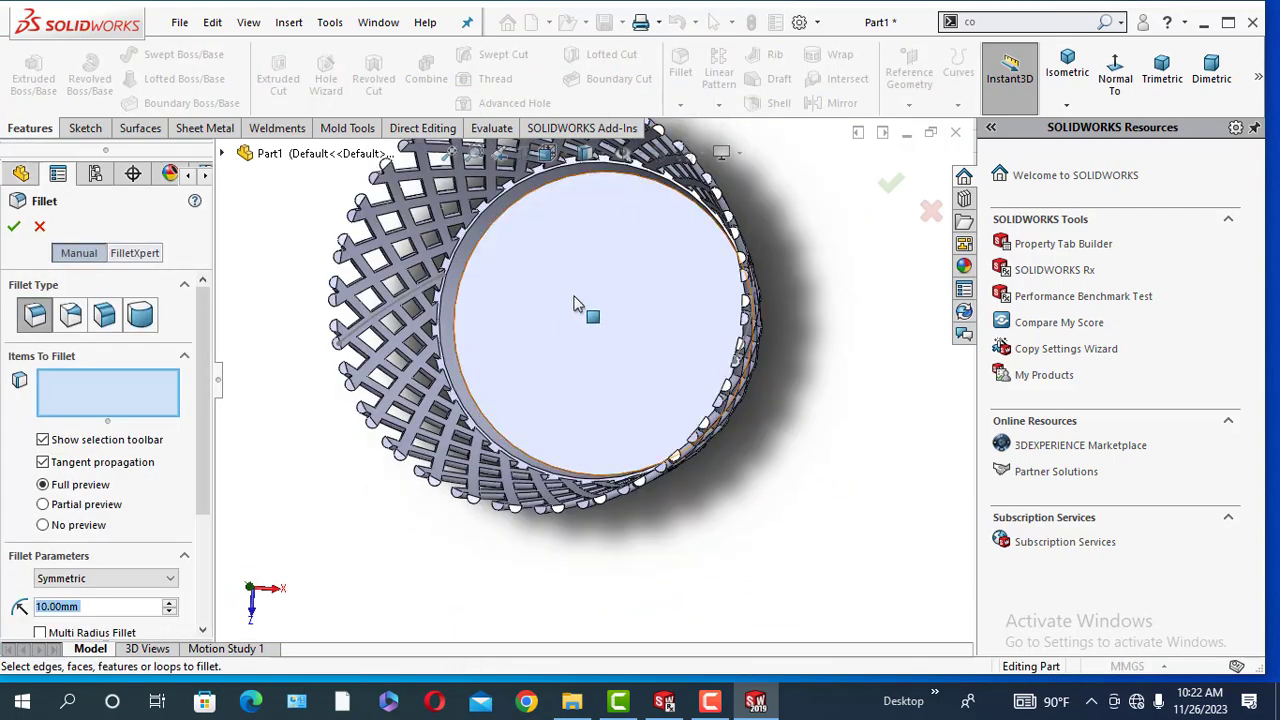
pyautogui.scroll(-4, 580, 306)
pyautogui.moveTo(415, 280); pyautogui.dragTo(371, 264, button='middle')
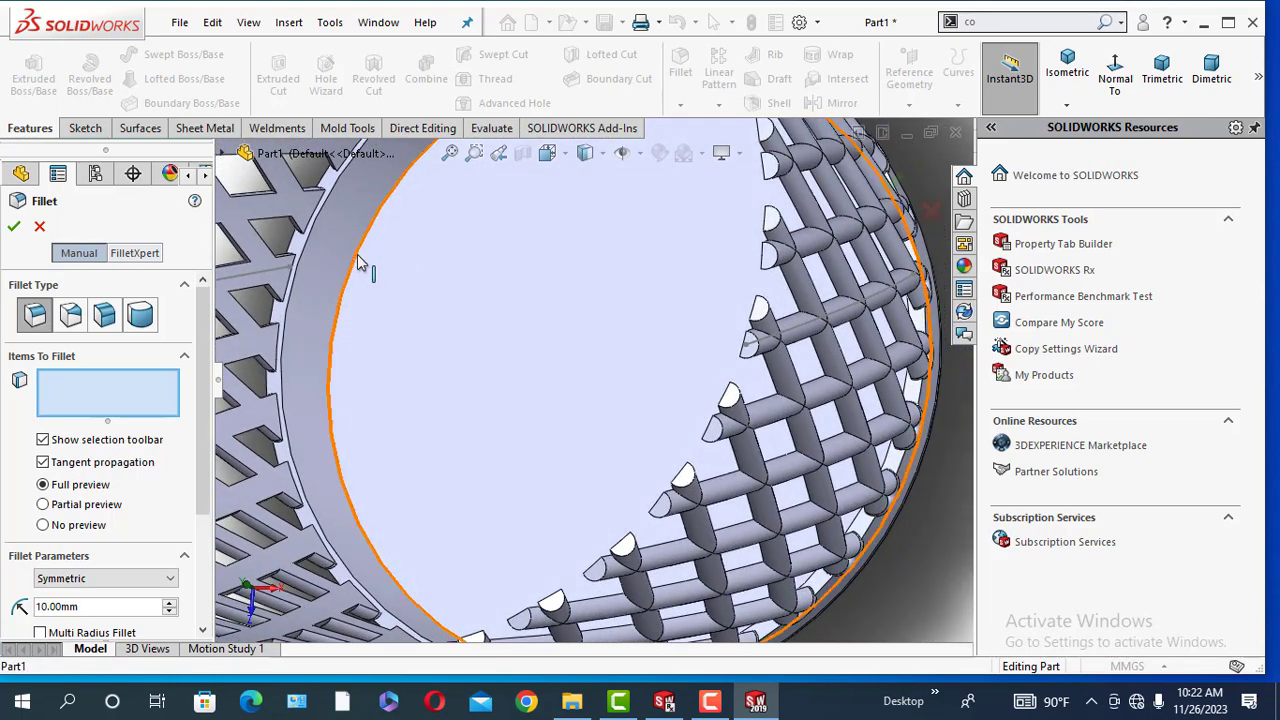
pyautogui.click(359, 260)
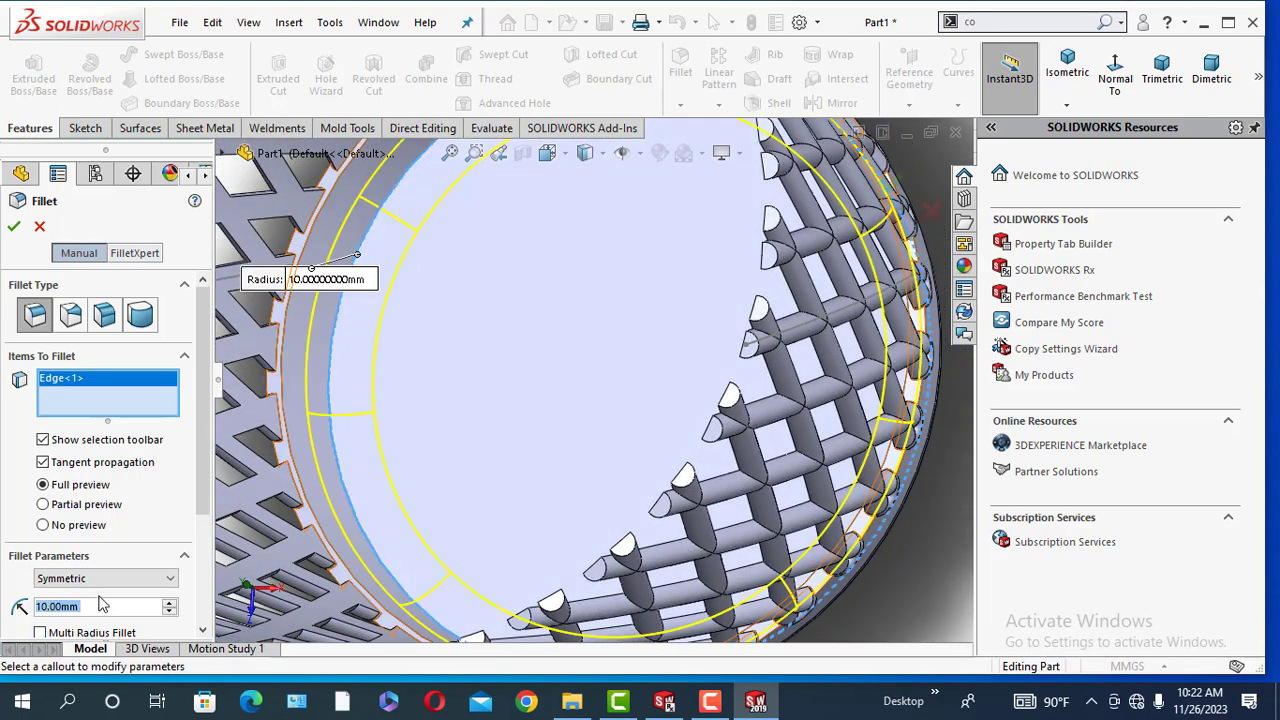
pyautogui.write('5')
pyautogui.scroll(5, 361, 529)
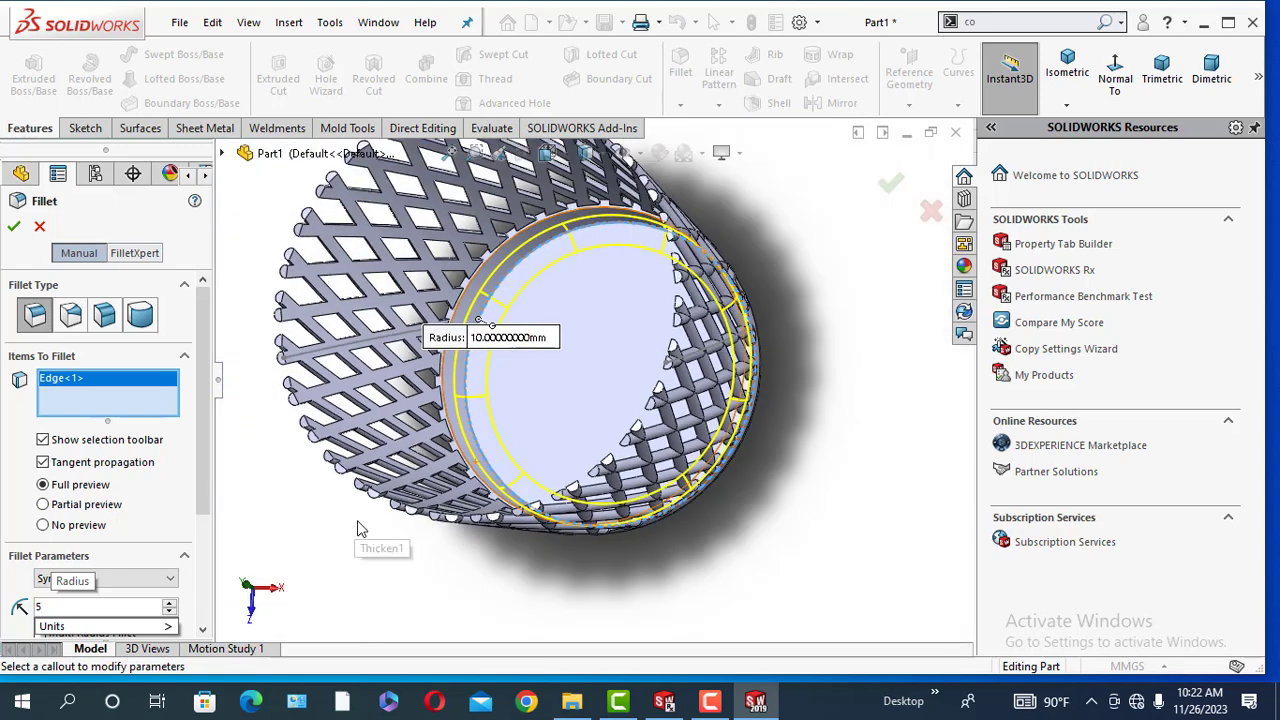
pyautogui.press('Return')
pyautogui.click(16, 226)
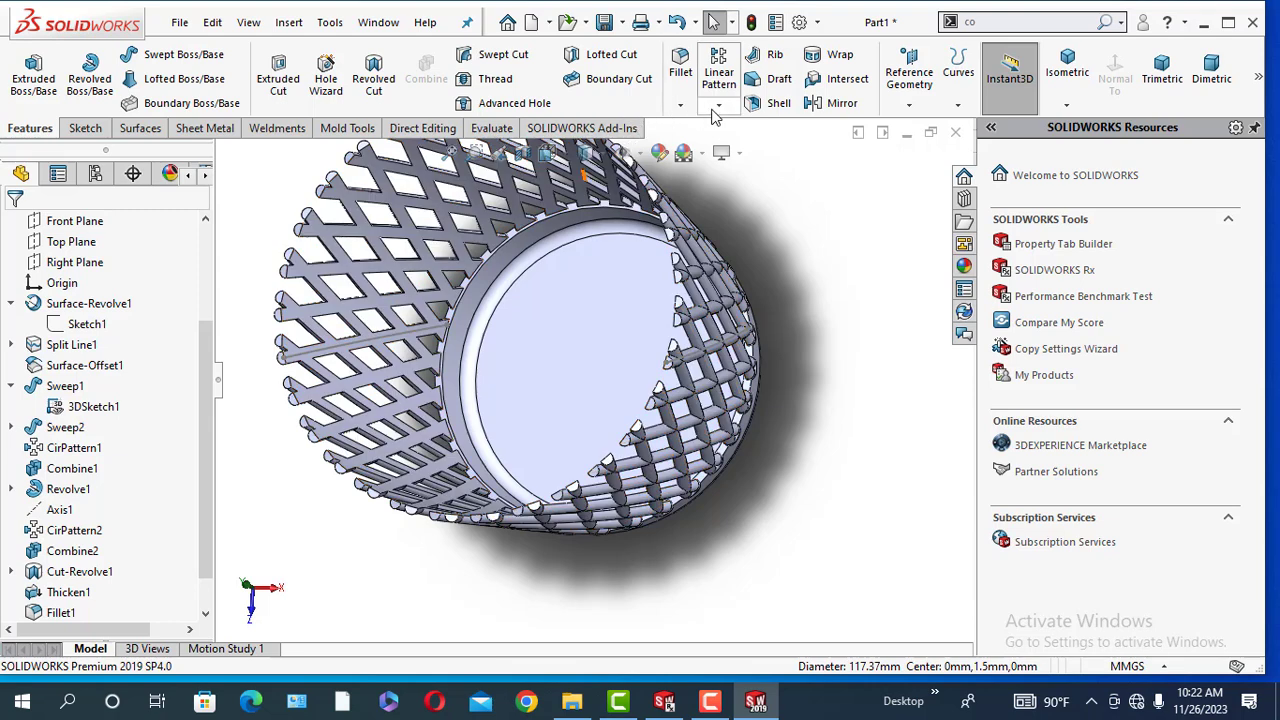
# Fillet the inner circular edge at the top of the thickened base's rim with a symmetric 2 mm radius.
pyautogui.click(680, 76)
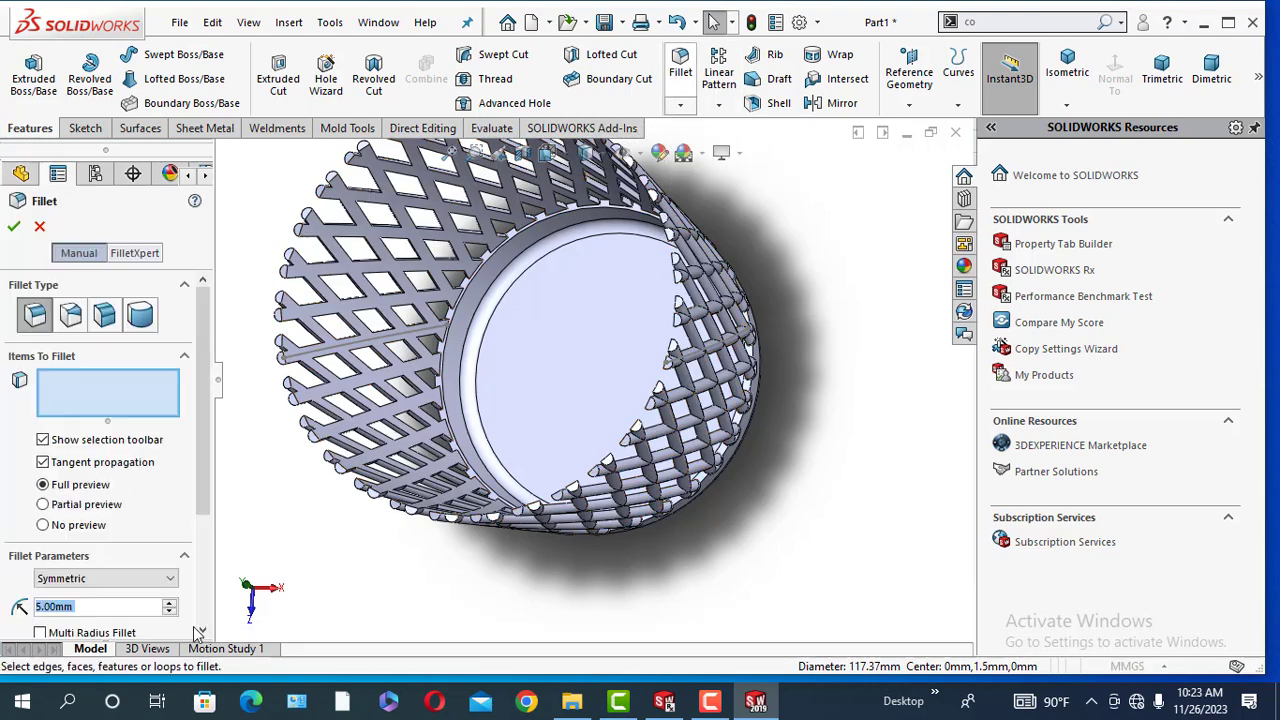
pyautogui.doubleClick(85, 607)
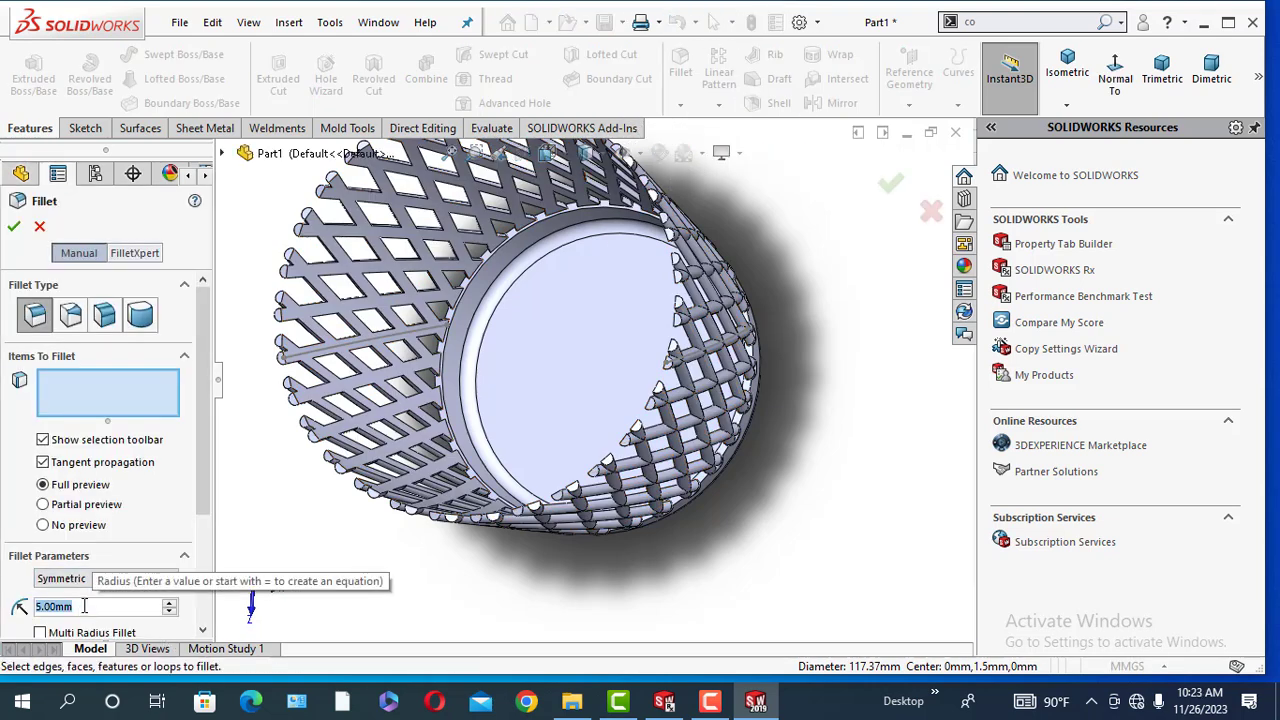
pyautogui.write('2')
pyautogui.scroll(-10, 481, 400)
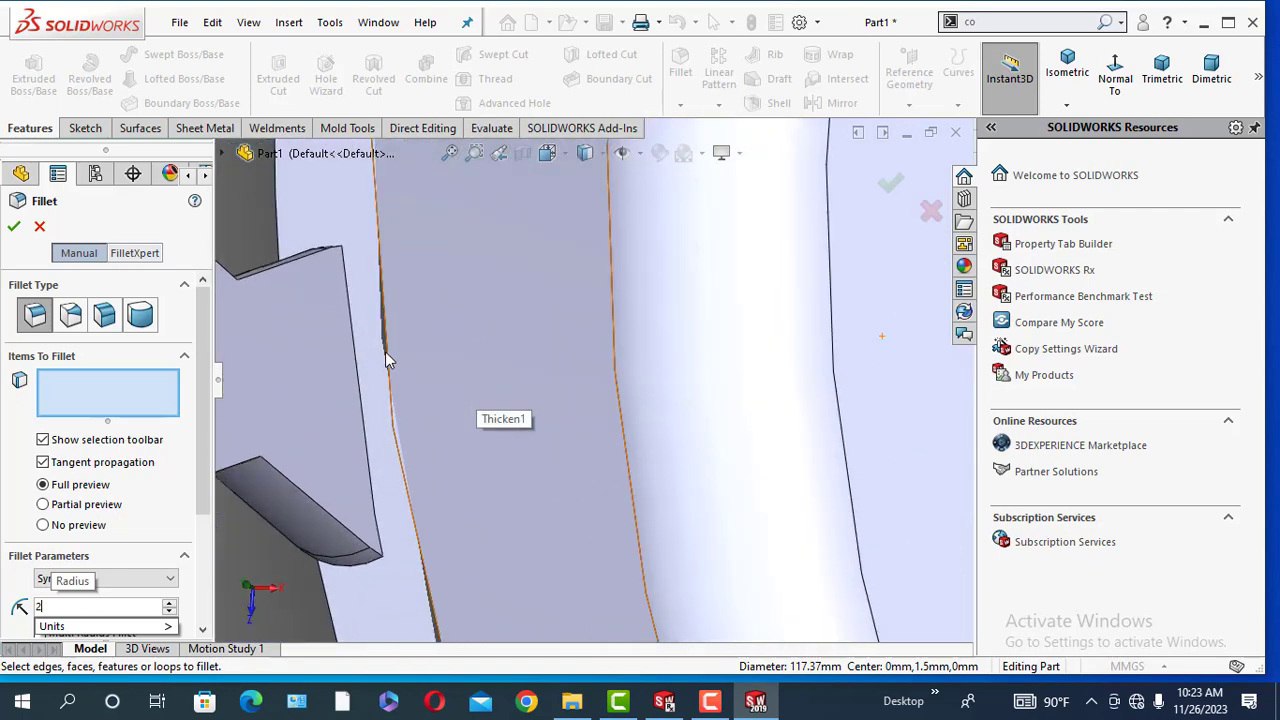
pyautogui.click(383, 355)
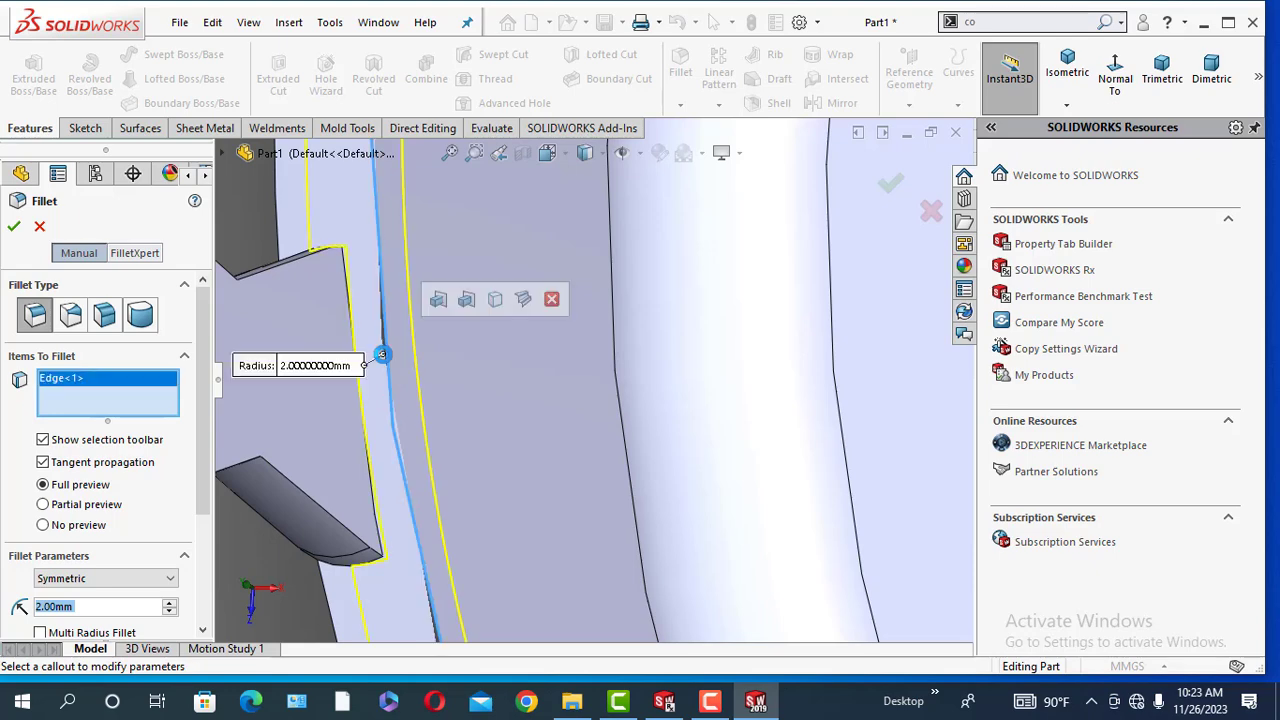
pyautogui.scroll(4, 392, 398)
pyautogui.click(15, 226)
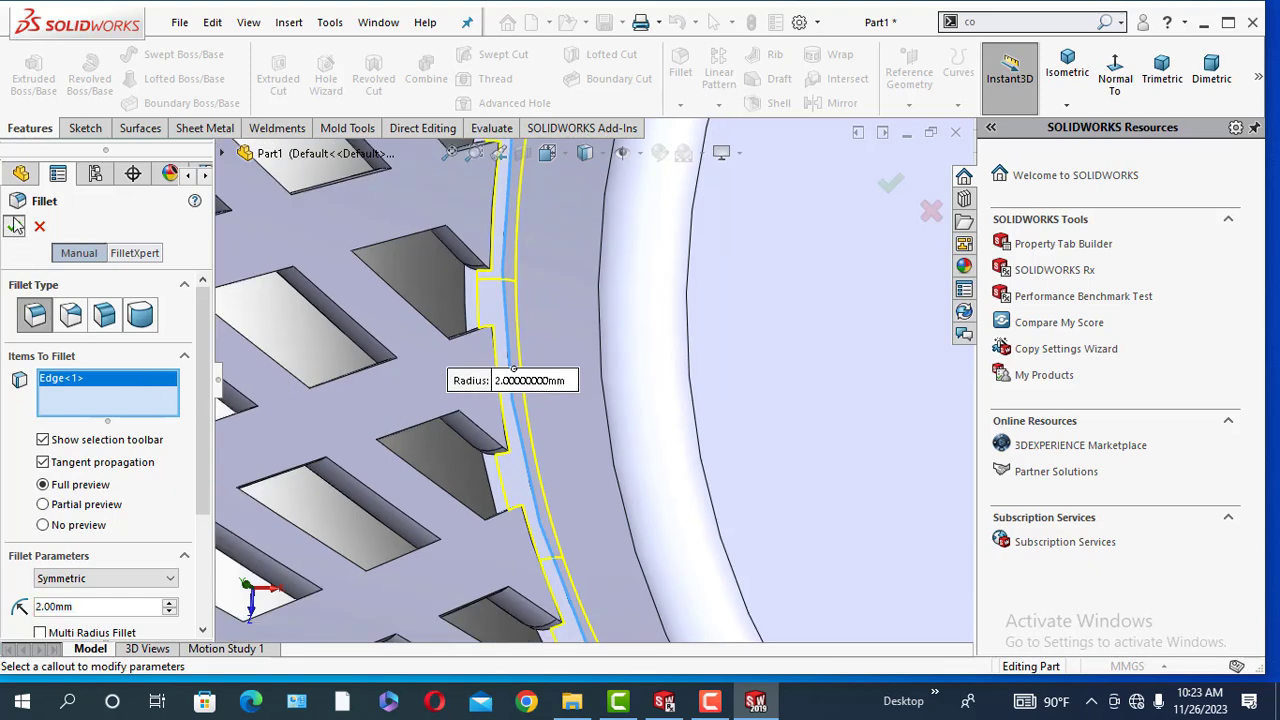
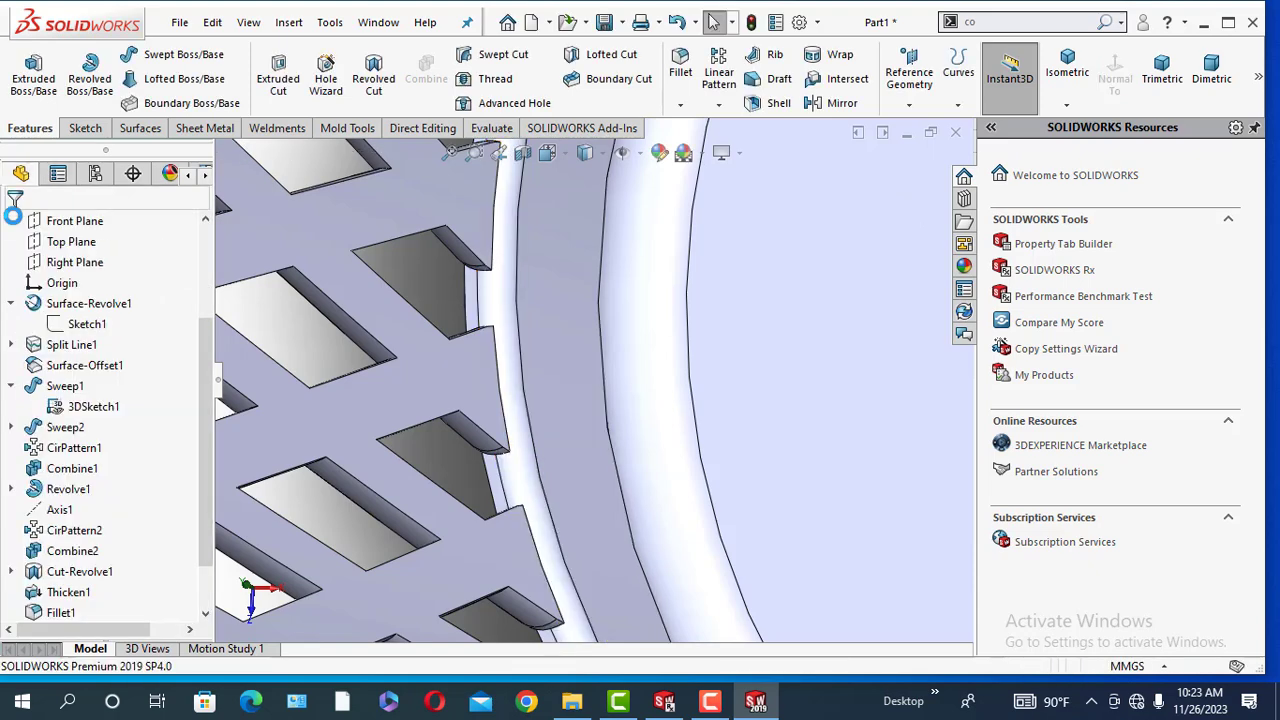
# Hide the 3D sketch of the first sweep, 3DSketch1, whose line shows across the basket's underside.
pyautogui.scroll(8, 509, 356)
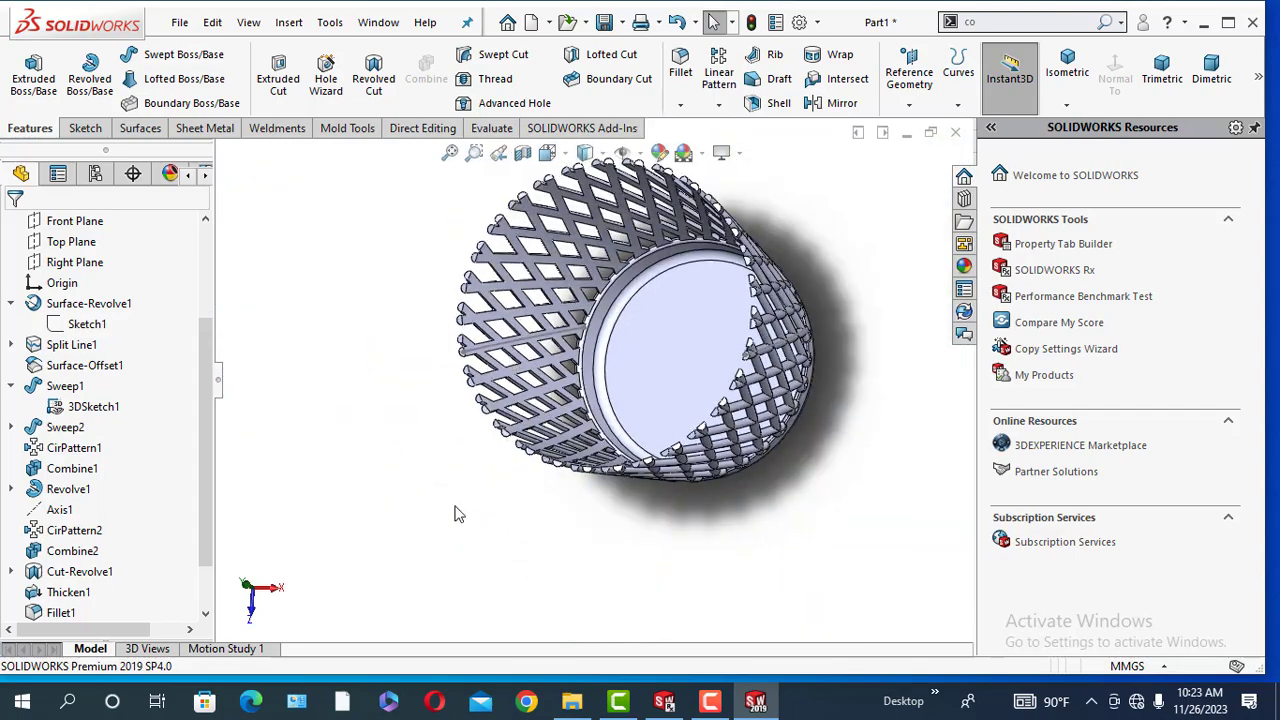
pyautogui.moveTo(455, 506); pyautogui.dragTo(707, 525, button='middle')
pyautogui.click(667, 482)
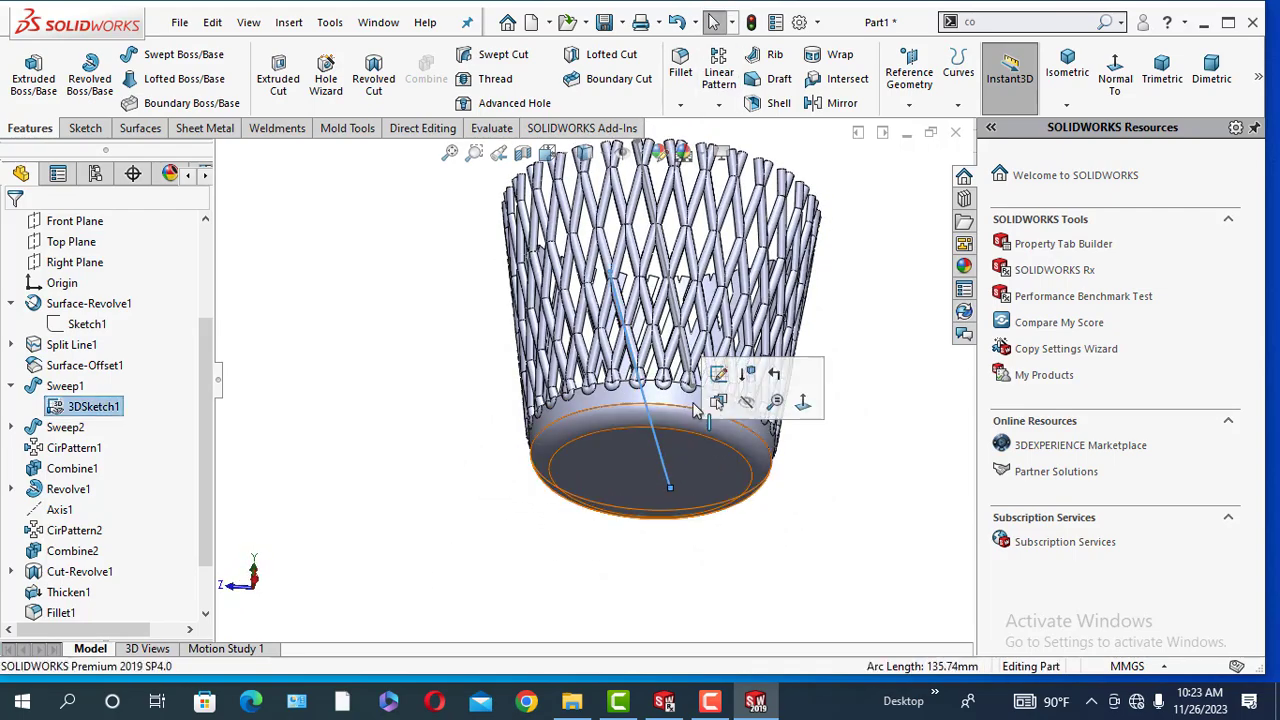
pyautogui.click(743, 405)
# Create a reference plane offset 148 mm upward from the Top Plane, at the basket's open rim.
pyautogui.moveTo(806, 314)
pyautogui.mouseDown(button='middle')
pyautogui.moveTo(785, 414)
pyautogui.moveTo(800, 380)
pyautogui.mouseUp(button='middle')
pyautogui.click(909, 78)
pyautogui.click(922, 123)
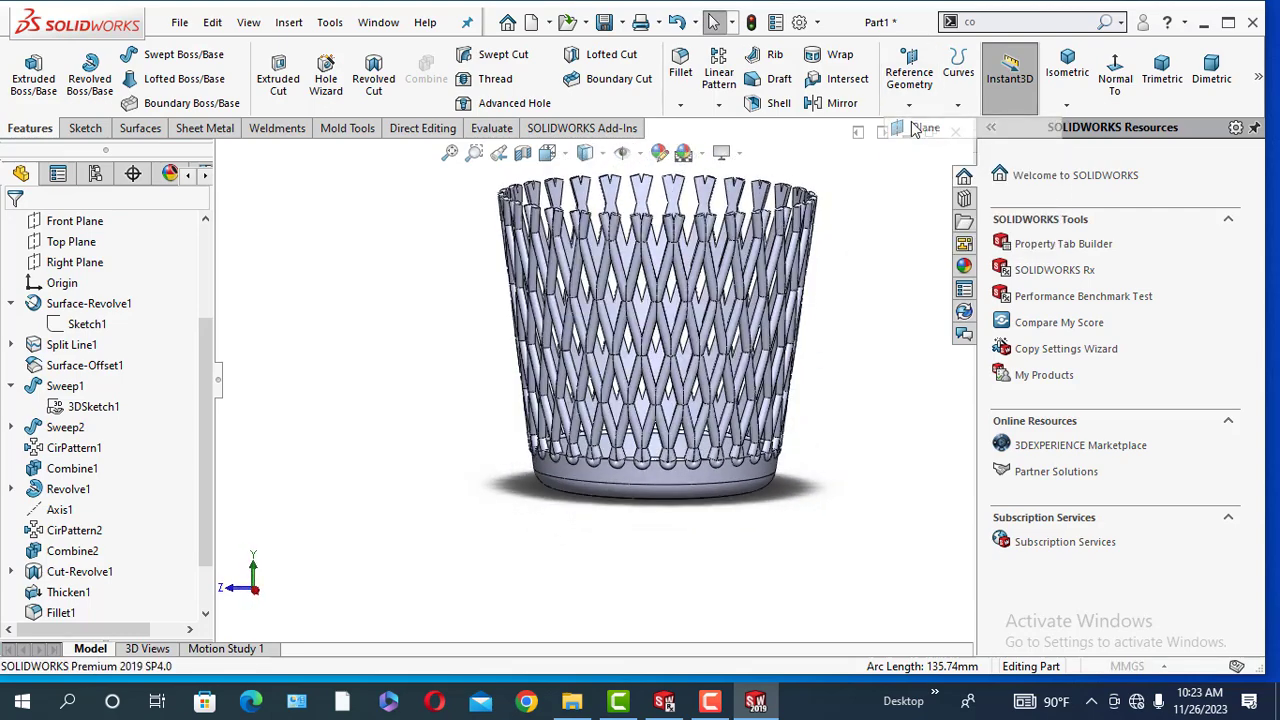
pyautogui.click(252, 153)
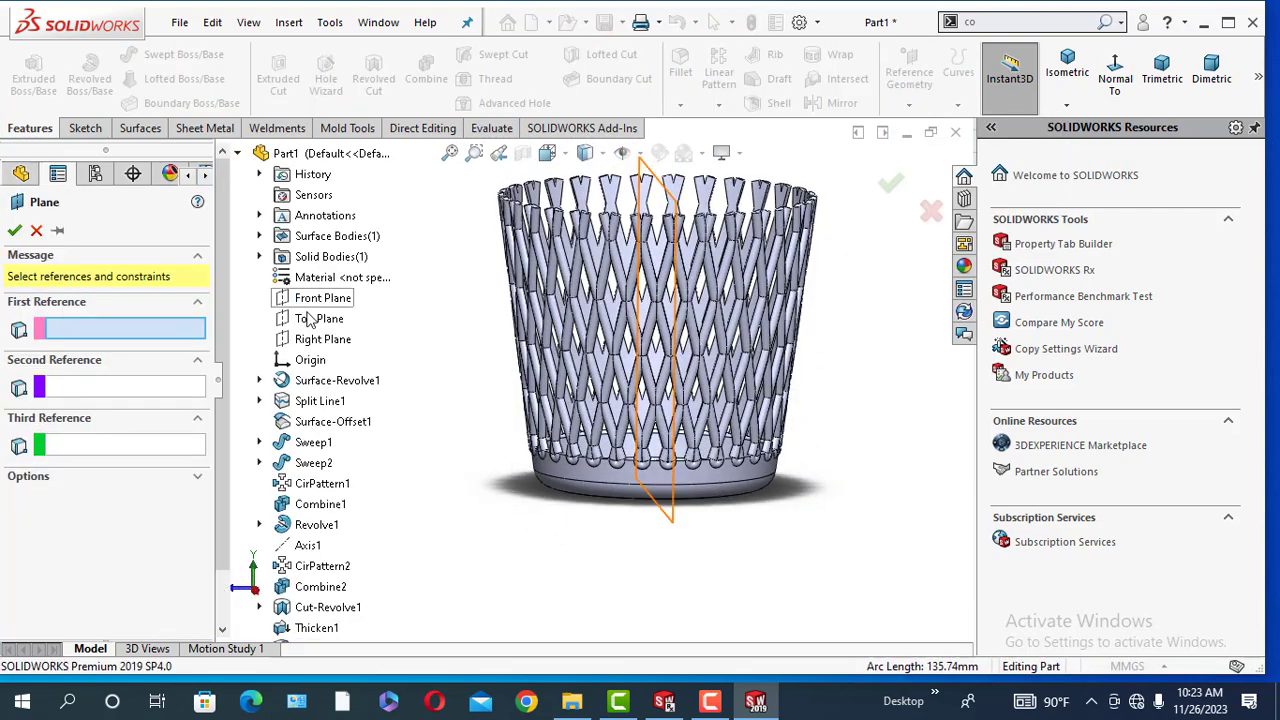
pyautogui.click(319, 318)
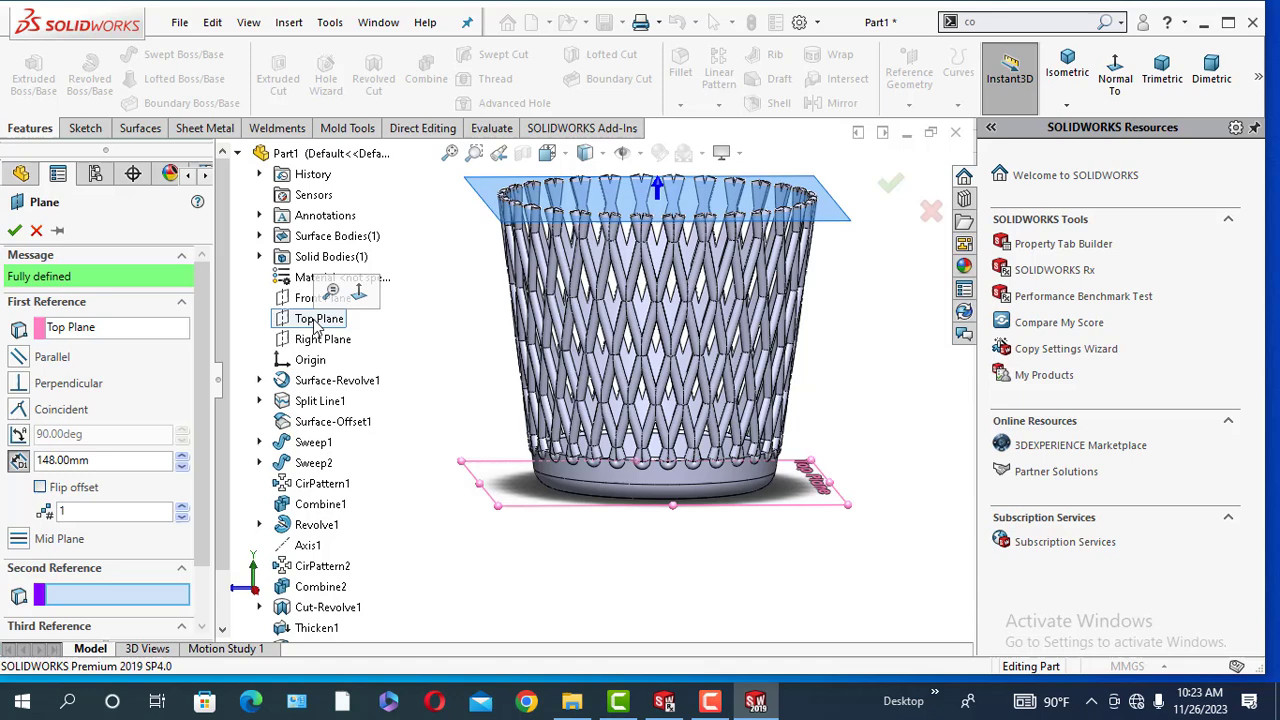
pyautogui.doubleClick(99, 462)
pyautogui.write('1')
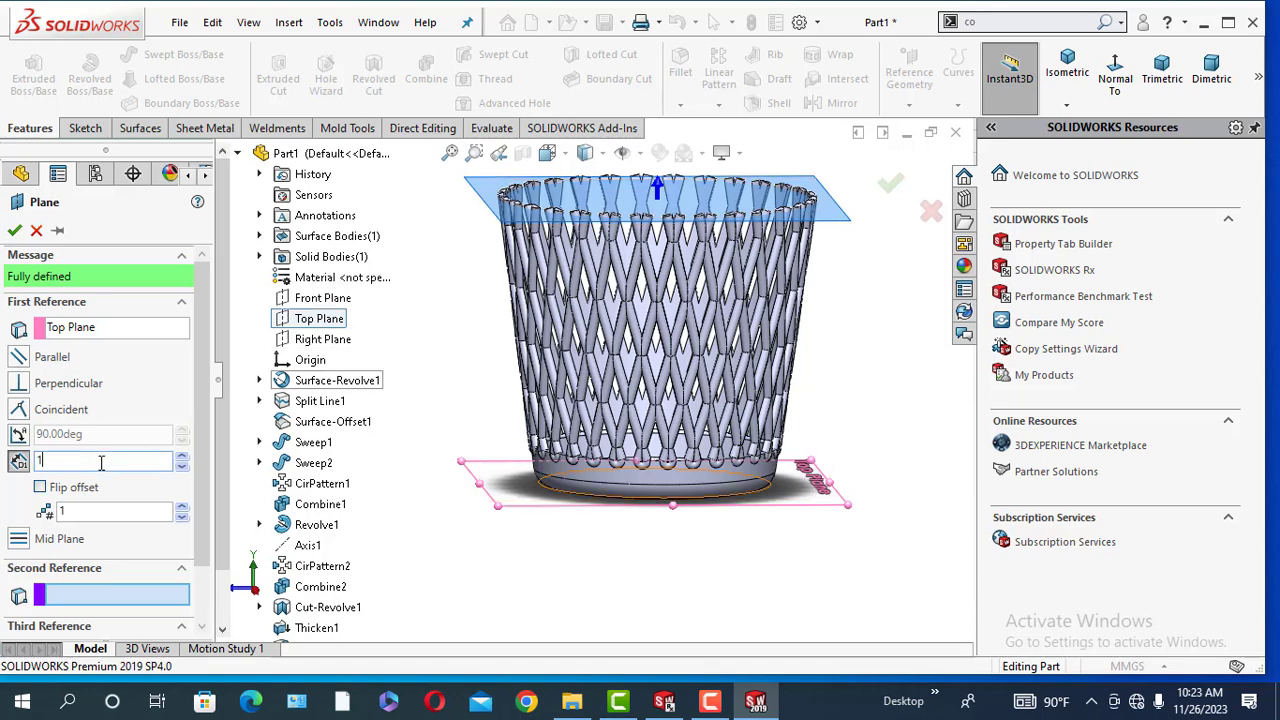
pyautogui.write('48')
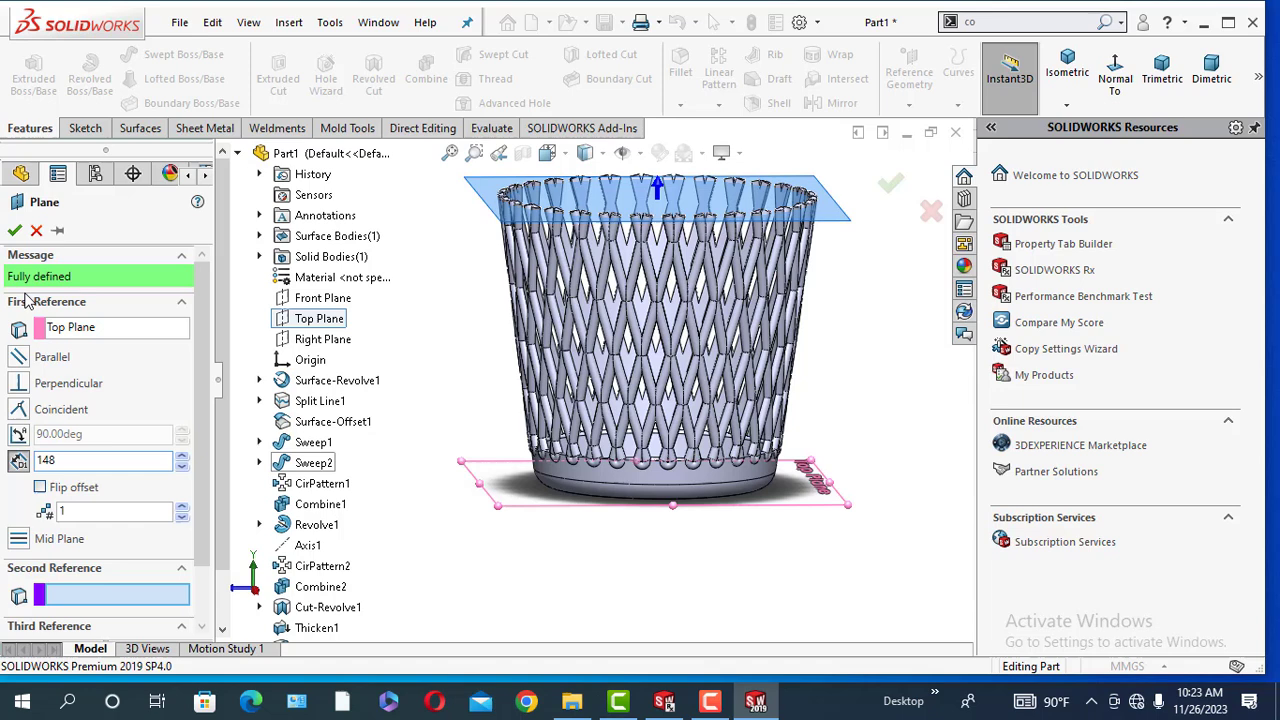
pyautogui.click(15, 231)
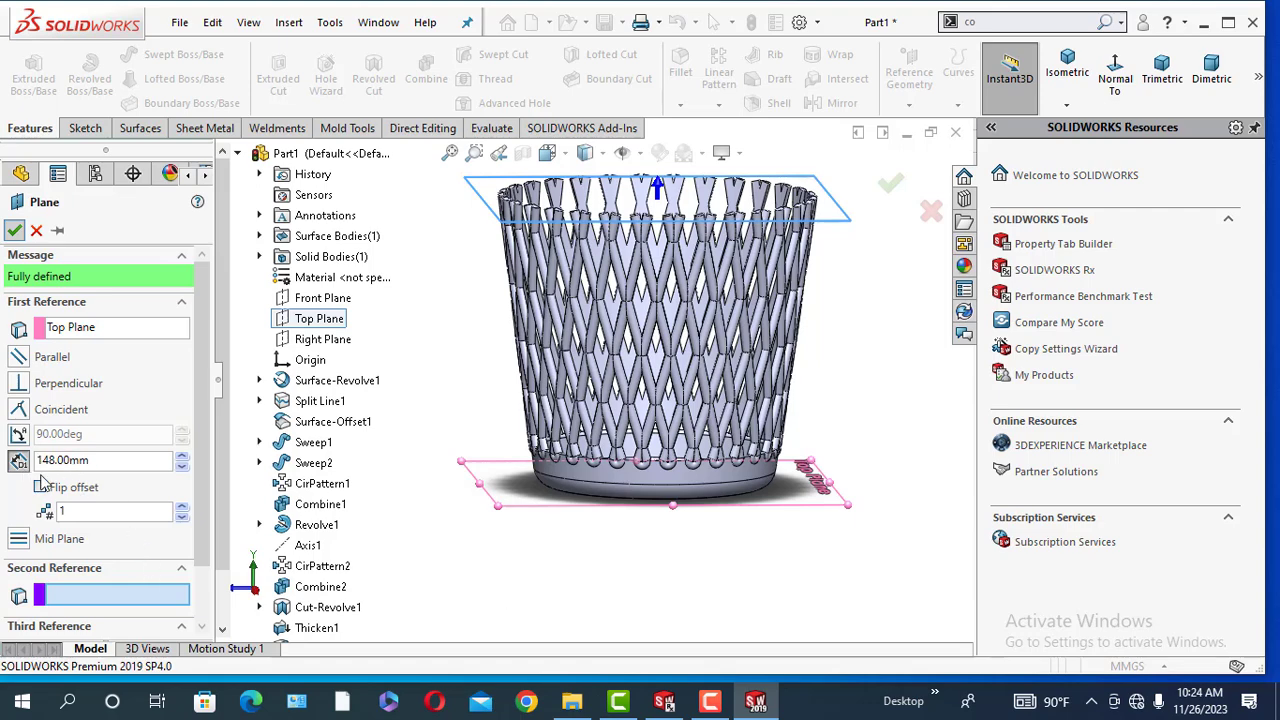
pyautogui.press('Return')
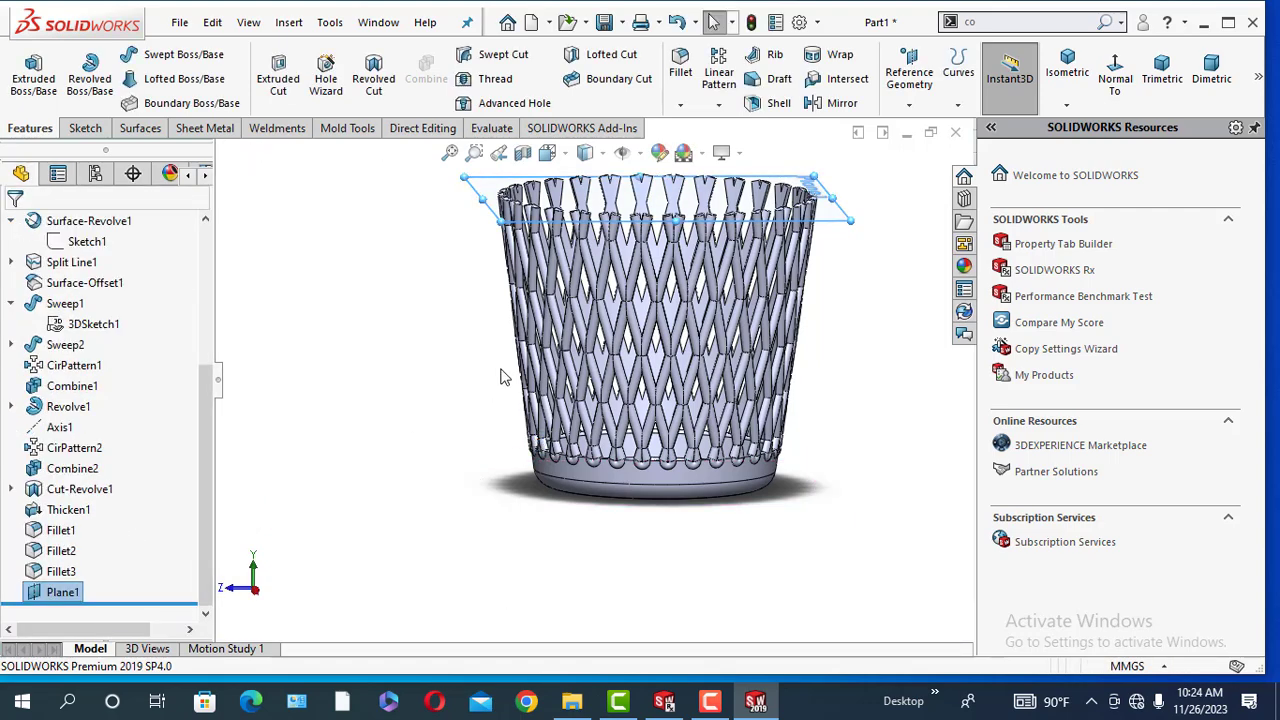
# Sketch a circle on the offset plane, centred on the origin and running through the cut upper ends of the lattice strands.
pyautogui.moveTo(503, 377); pyautogui.dragTo(502, 225, button='middle')
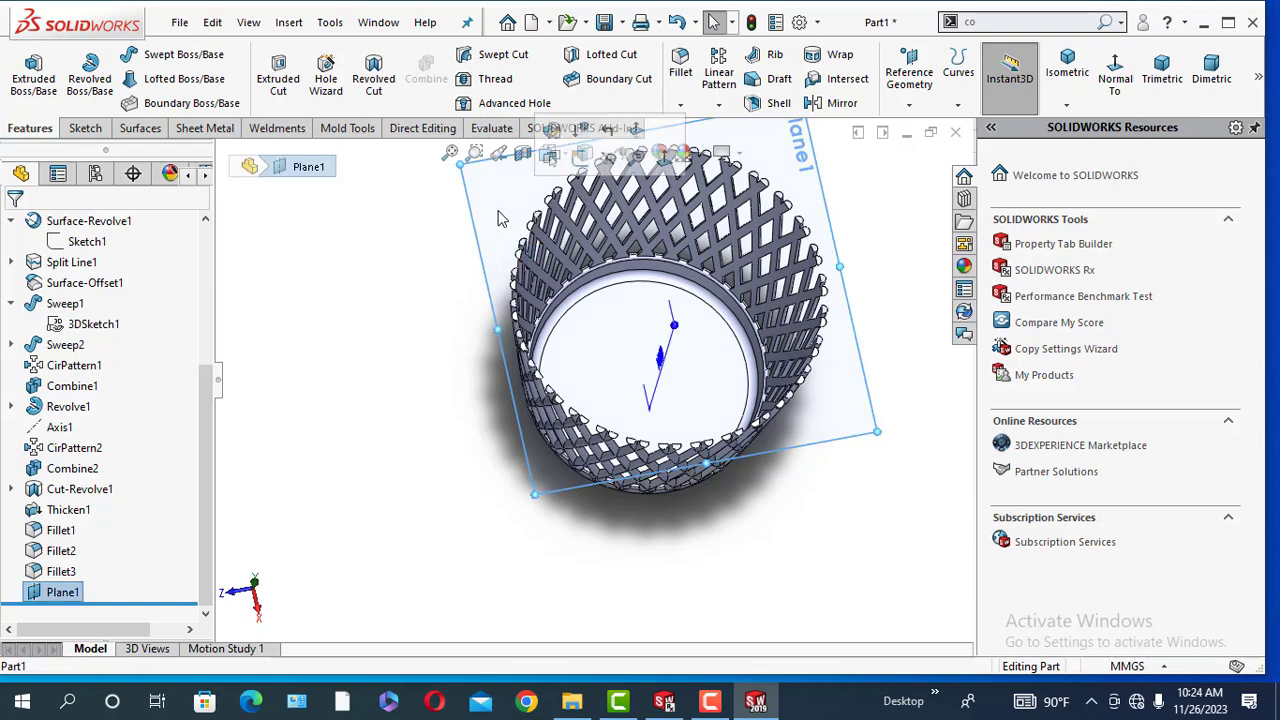
pyautogui.click(579, 129)
pyautogui.click(884, 85)
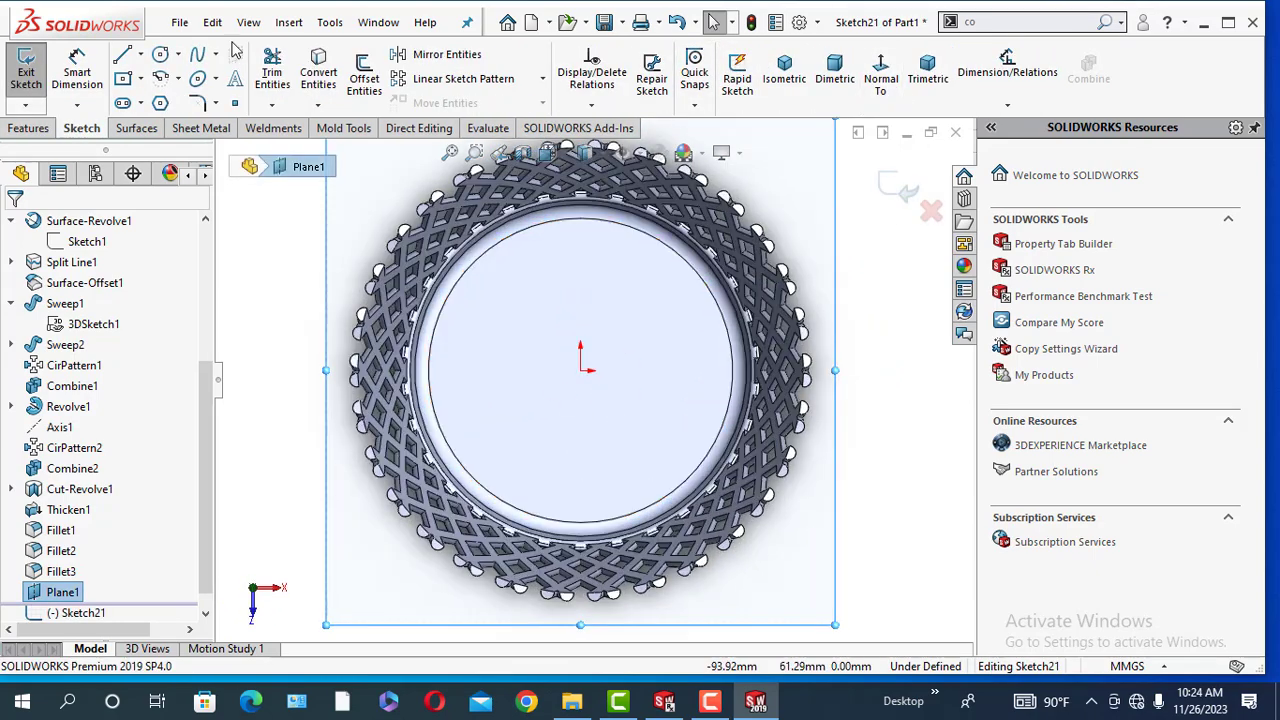
pyautogui.click(160, 54)
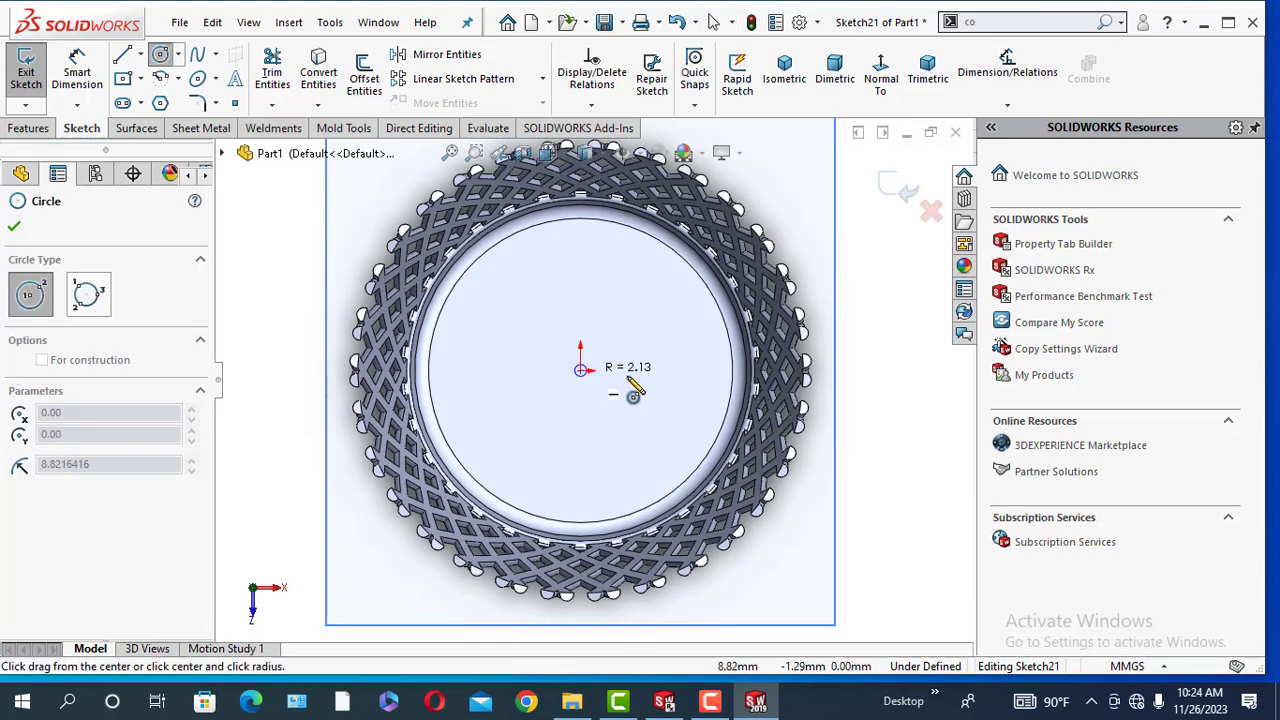
pyautogui.scroll(-5, 820, 360)
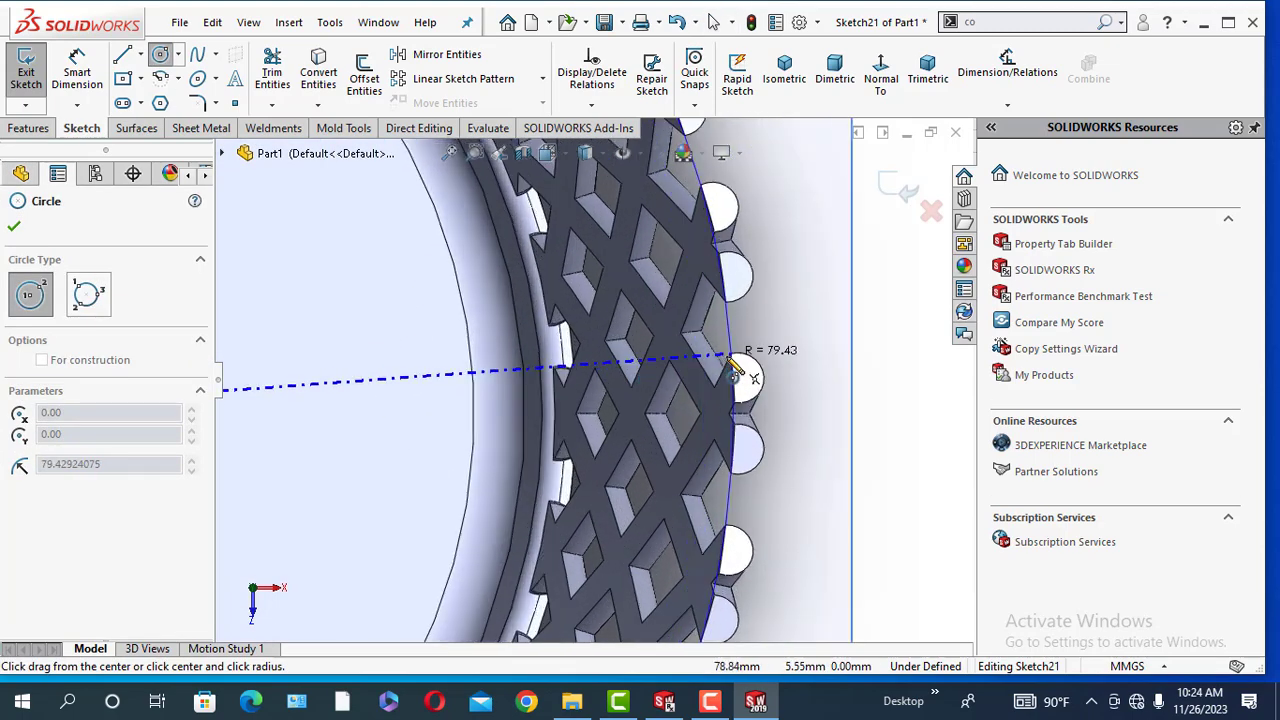
pyautogui.scroll(-2, 733, 369)
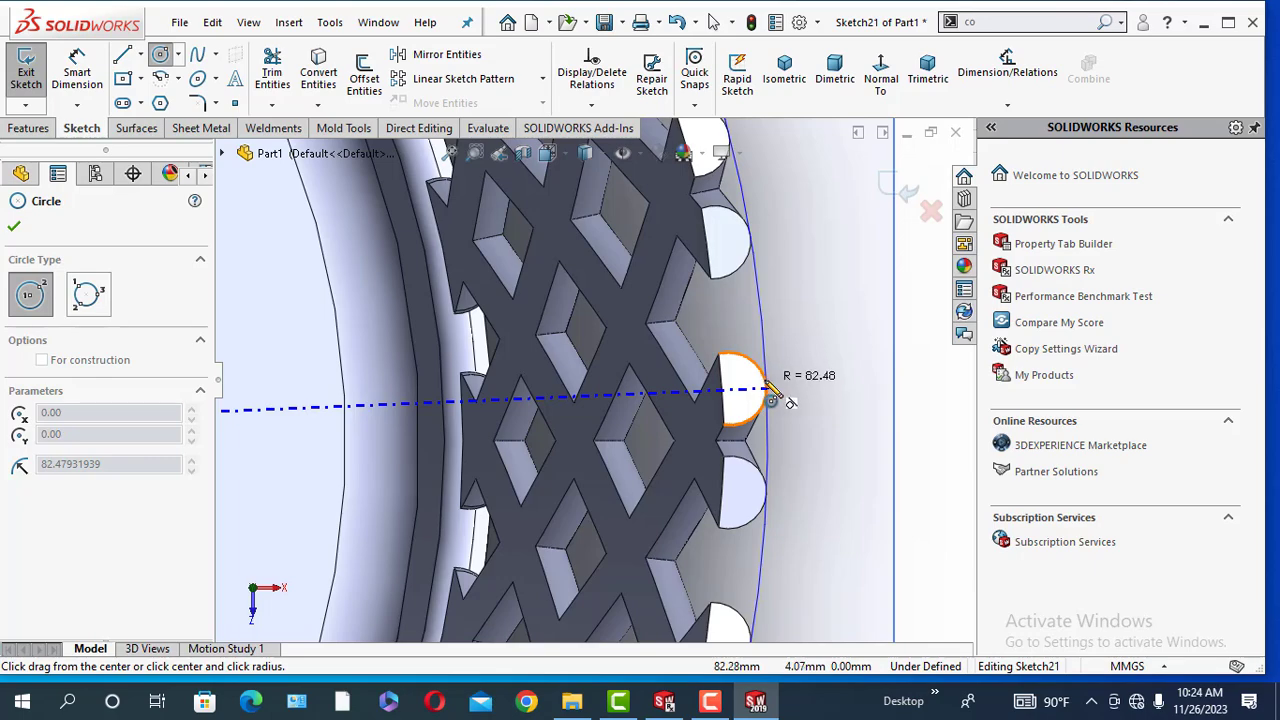
pyautogui.click(752, 400)
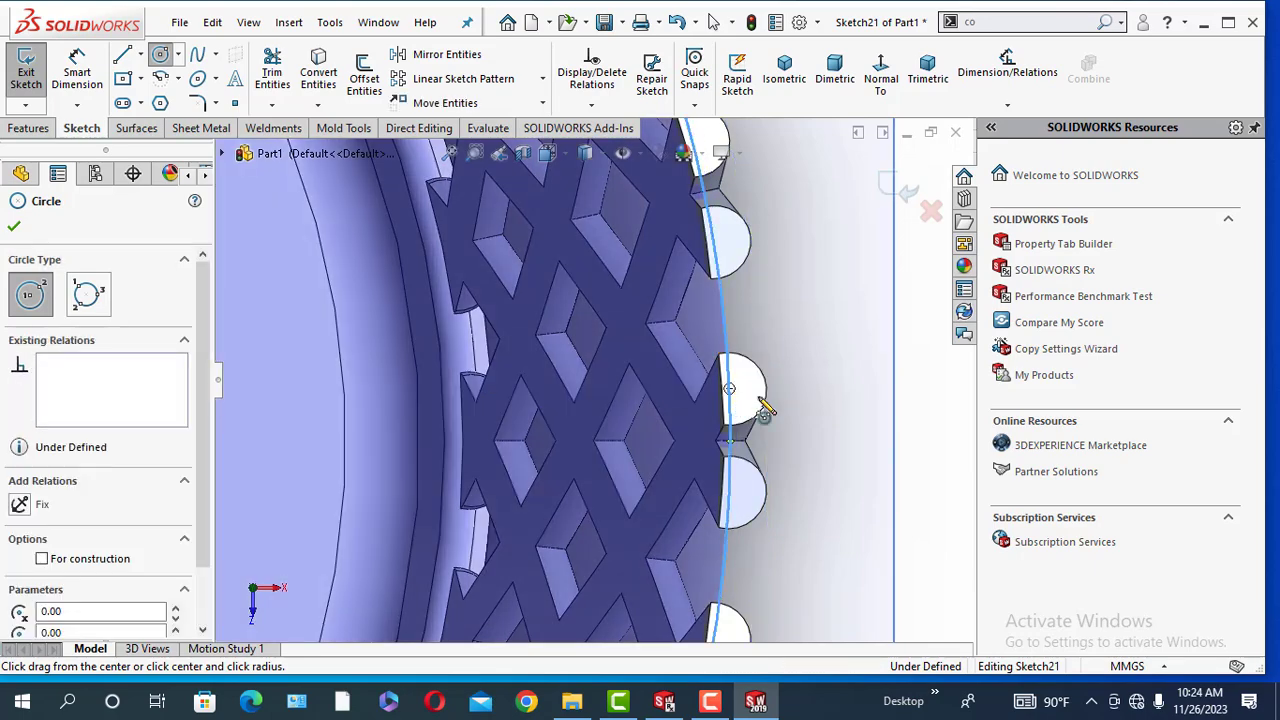
pyautogui.press('Escape')
pyautogui.scroll(8, 763, 410)
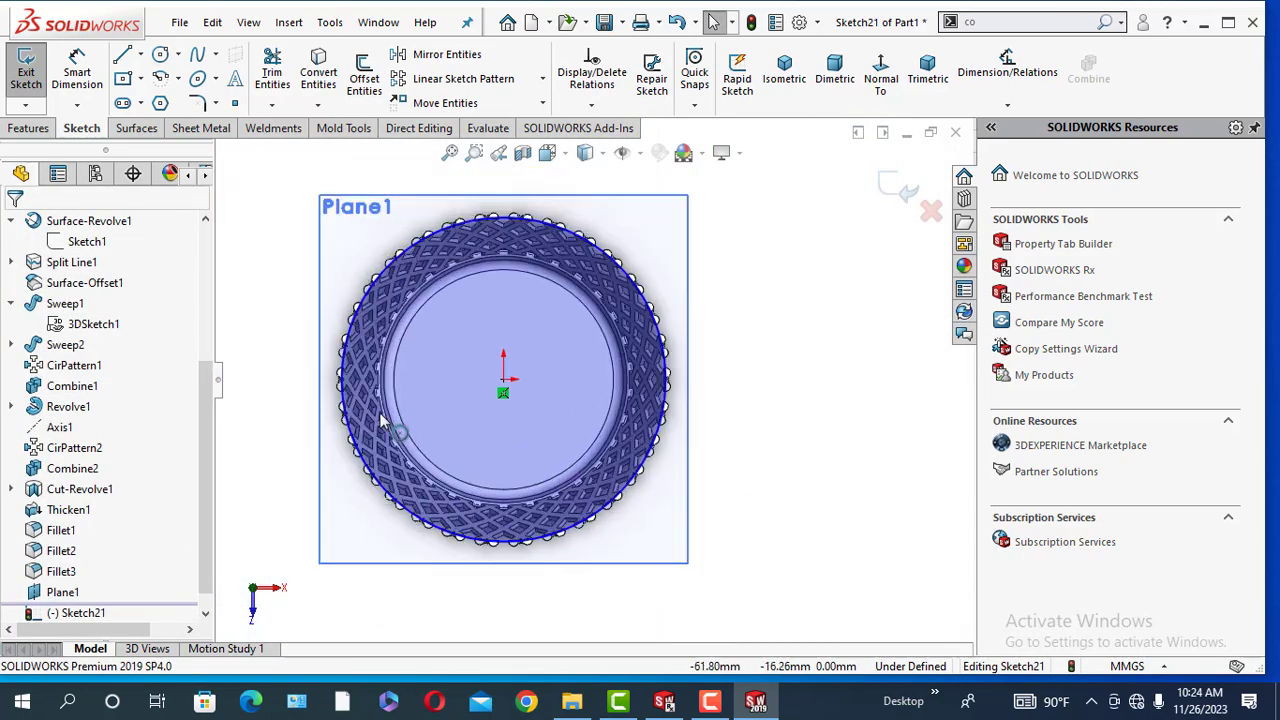
pyautogui.click(29, 64)
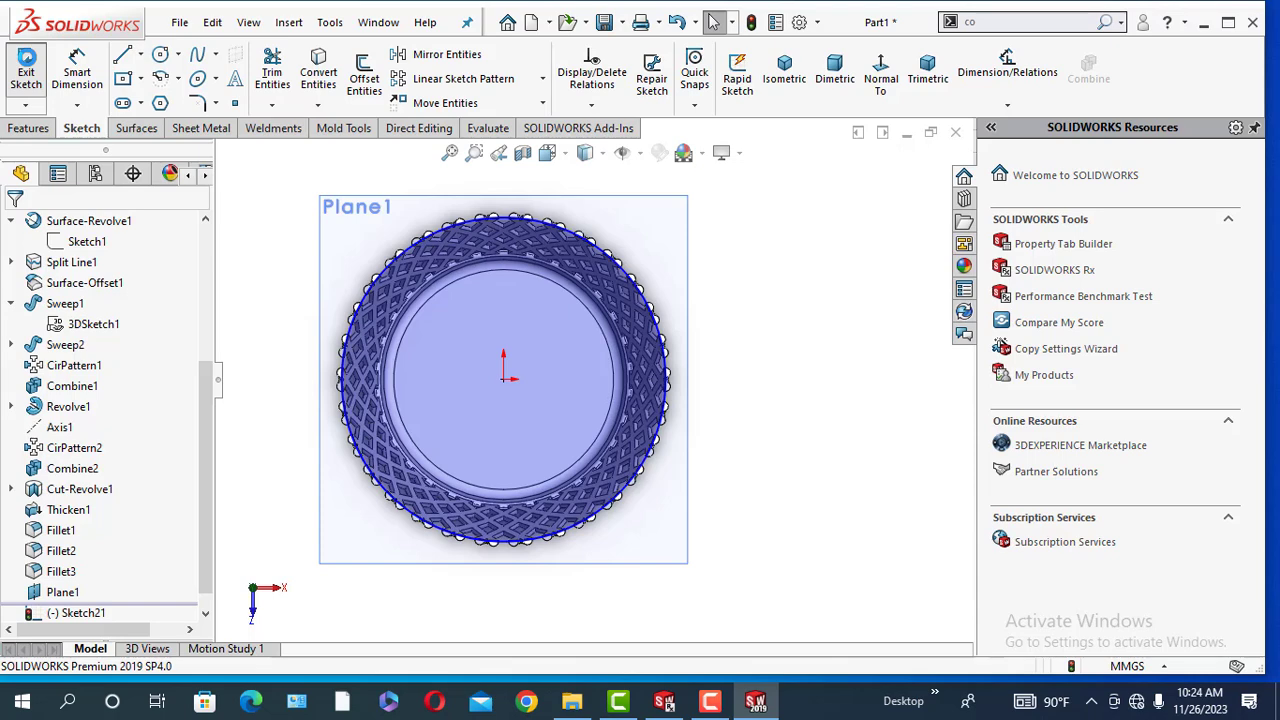
# Sweep a 7 mm diameter circular profile along the rim circle, merging the result with the lattice.
pyautogui.click(28, 128)
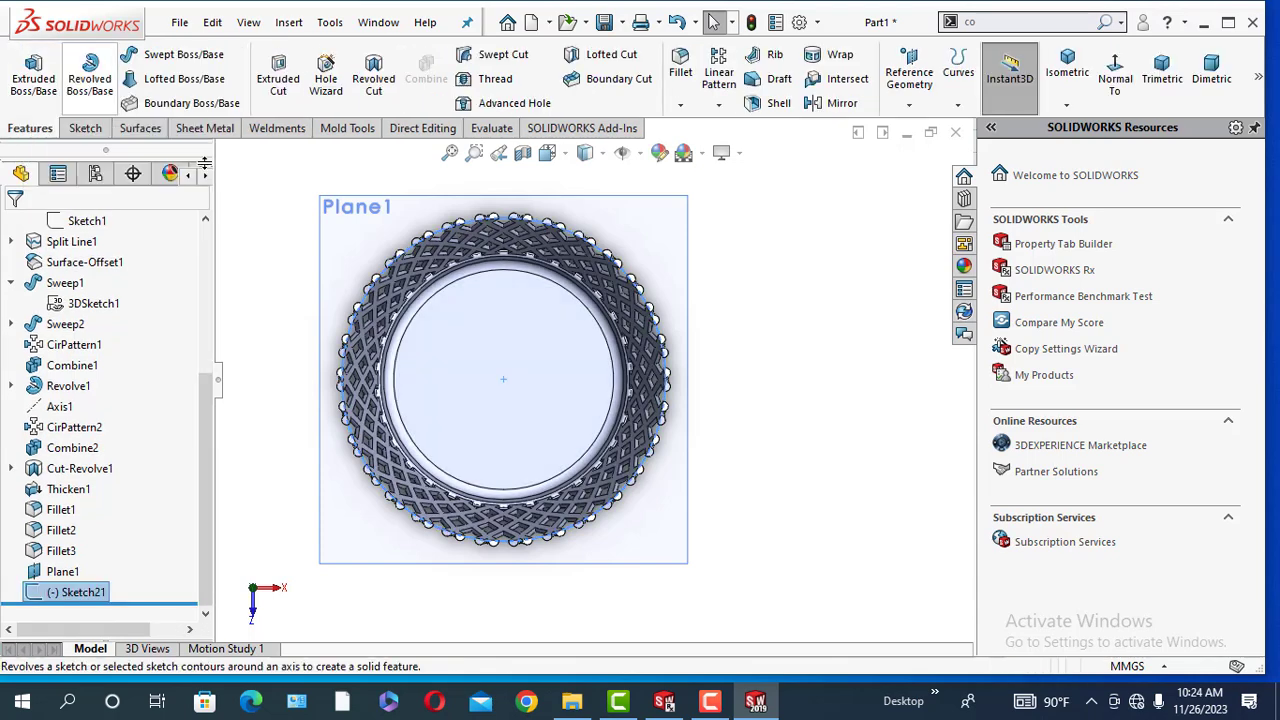
pyautogui.moveTo(371, 521); pyautogui.dragTo(351, 377, button='middle')
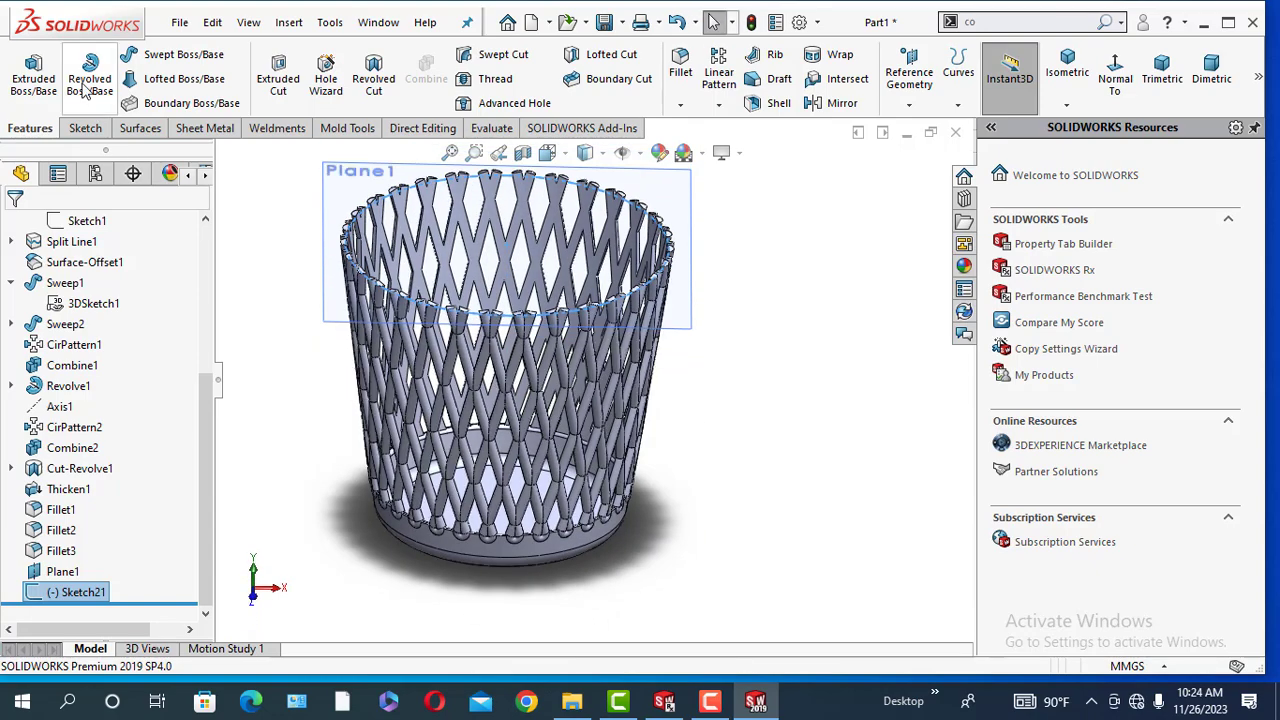
pyautogui.click(182, 56)
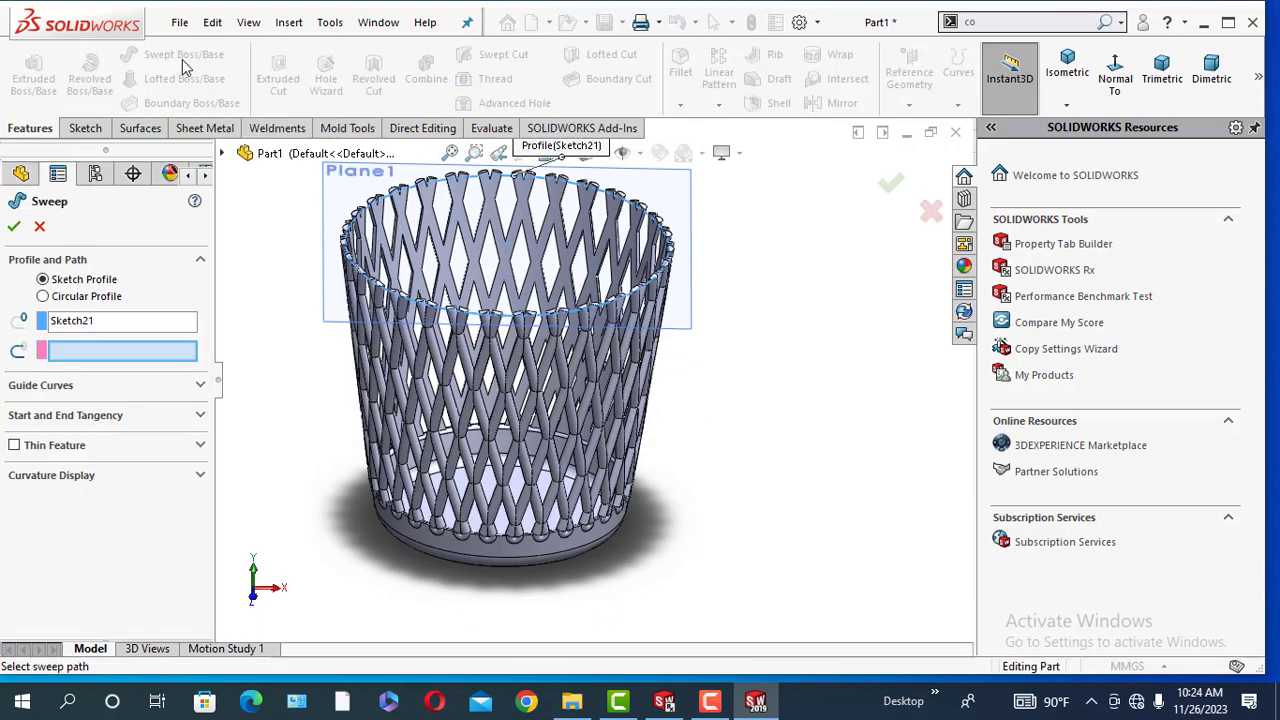
pyautogui.click(42, 296)
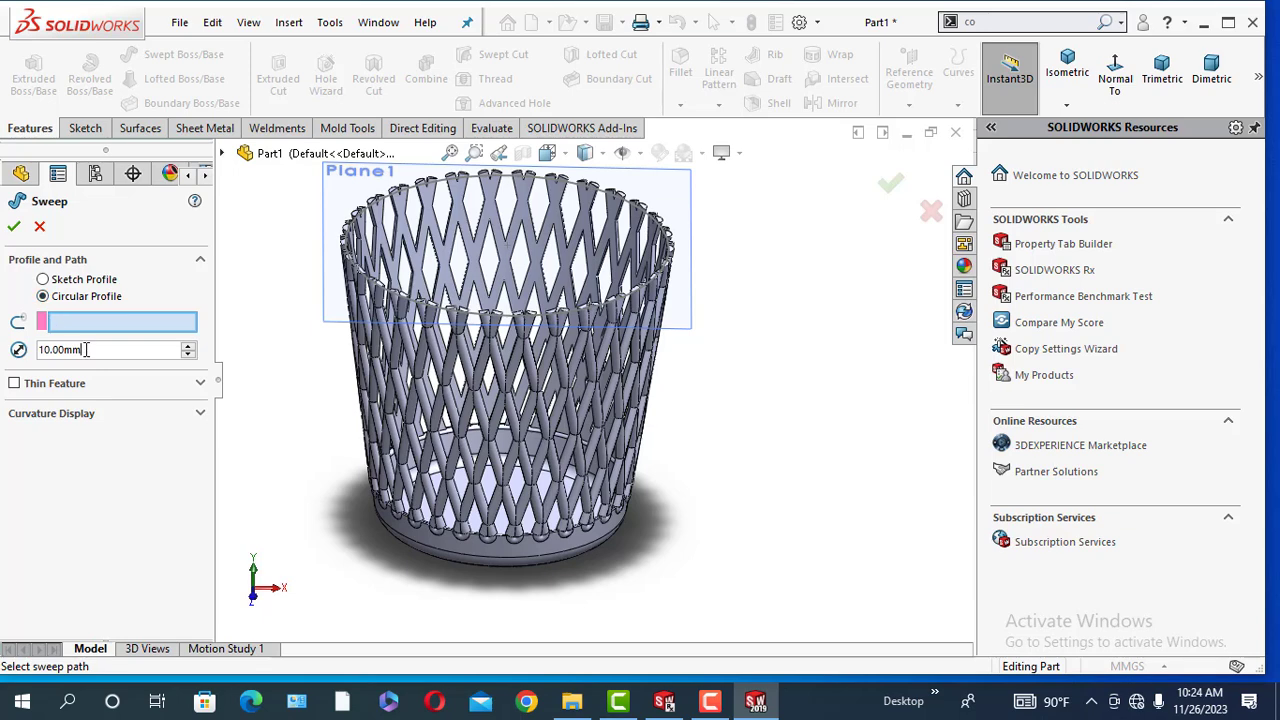
pyautogui.doubleClick(87, 348)
pyautogui.write('7')
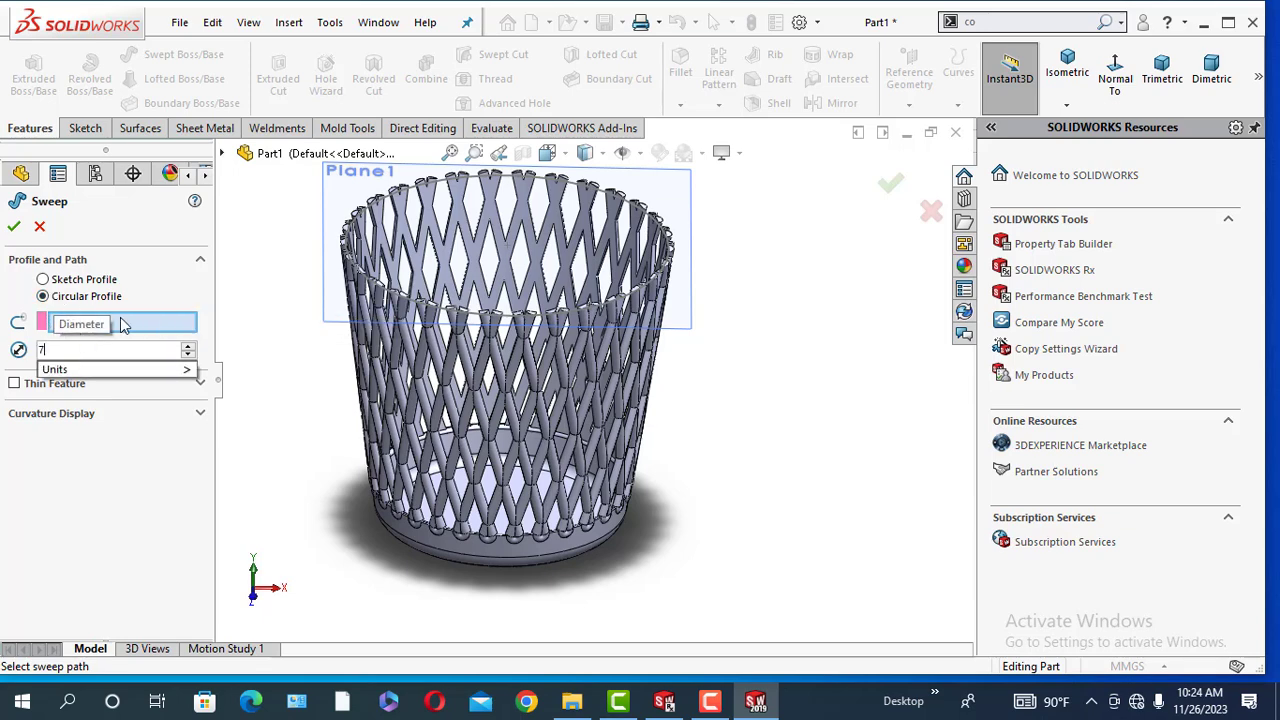
pyautogui.press('Return')
pyautogui.doubleClick(79, 349)
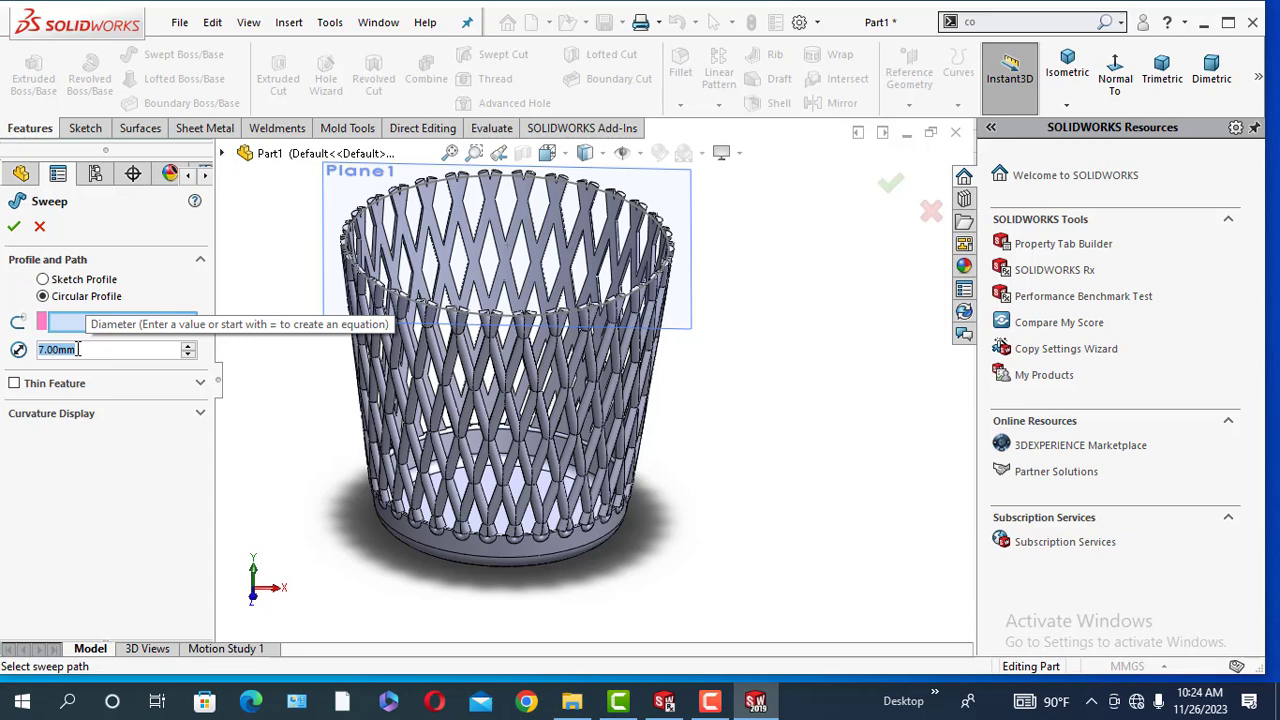
pyautogui.write('7')
pyautogui.press('Return')
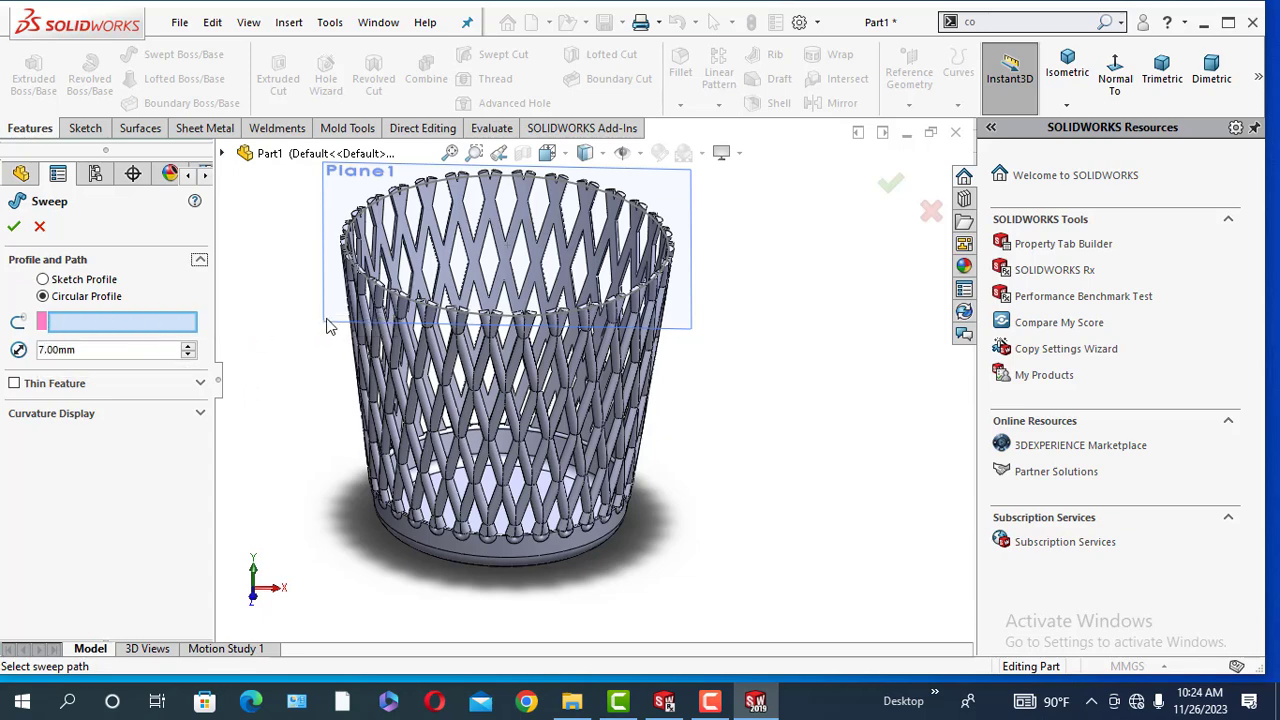
pyautogui.scroll(-5, 330, 326)
pyautogui.click(588, 285)
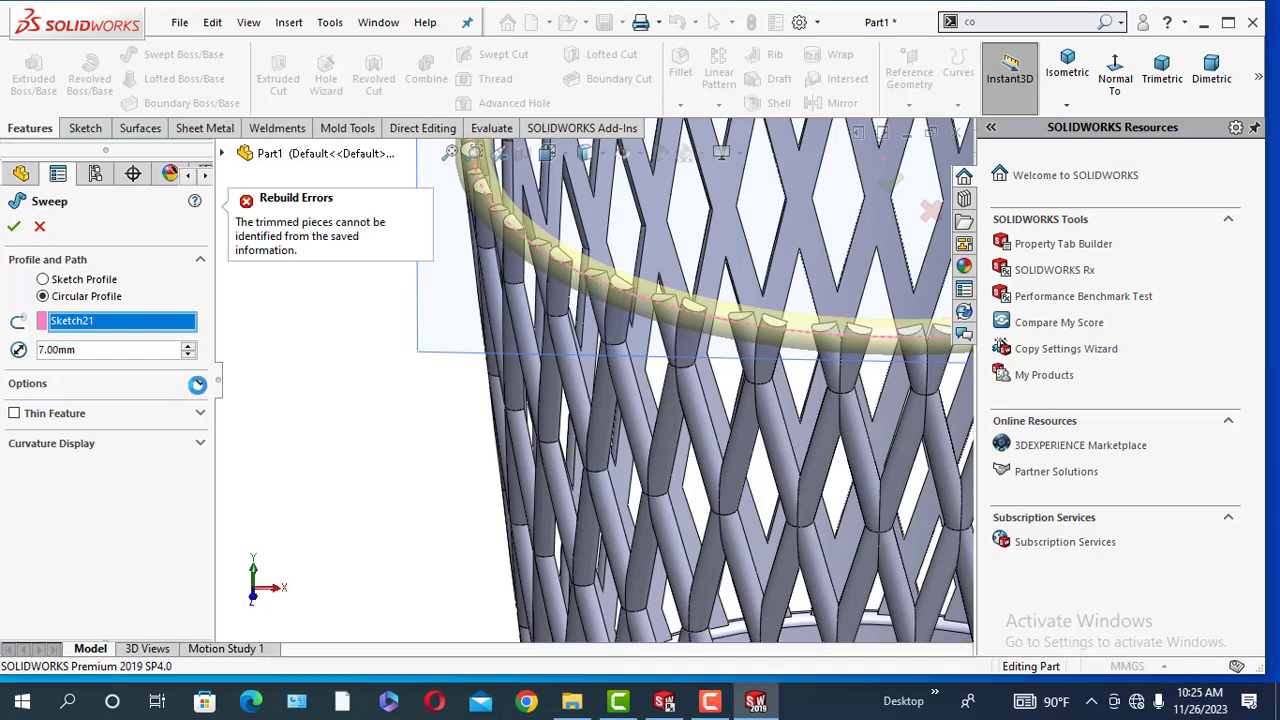
pyautogui.click(200, 384)
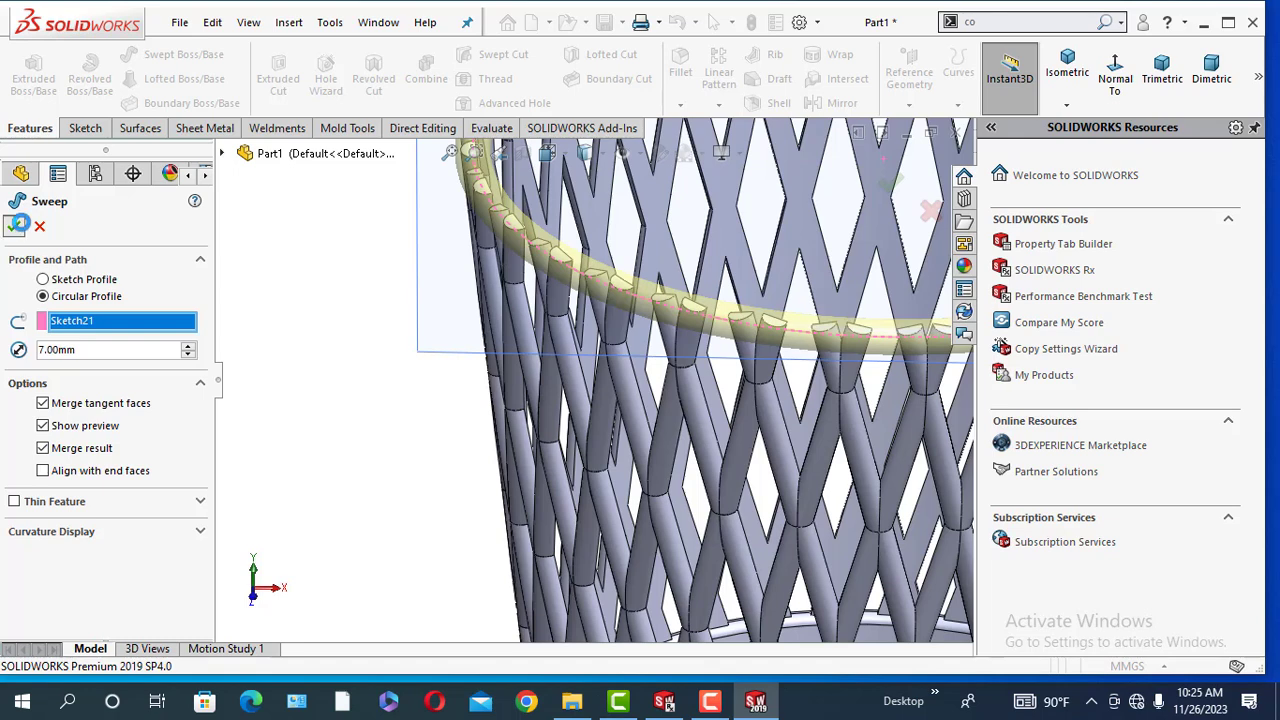
pyautogui.click(15, 227)
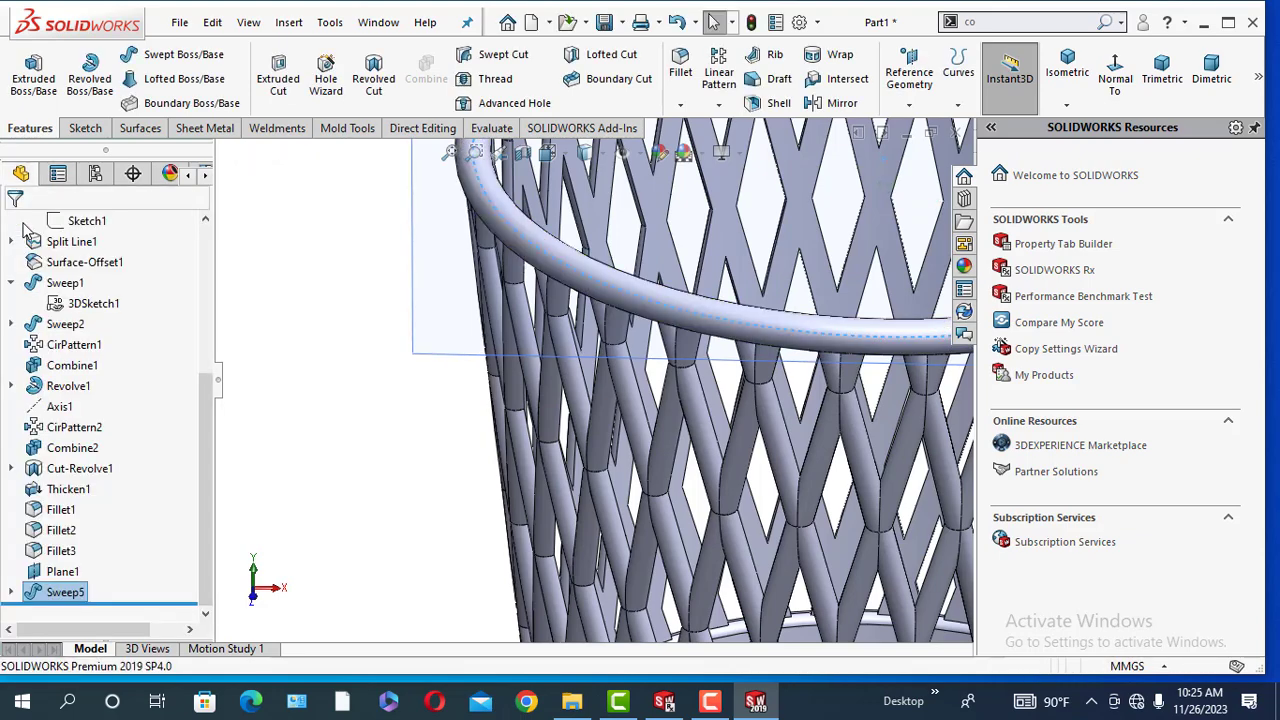
# Hide the offset reference plane at the basket's rim.
pyautogui.moveTo(320, 295); pyautogui.dragTo(588, 434, button='middle')
pyautogui.click(418, 327)
pyautogui.click(521, 270)
# Start a sketch on the basket's flat underside and draw a circle centred on the origin, about 105 mm in diameter, near the face's edge.
pyautogui.press('f')
pyautogui.scroll(-5, 675, 355)
pyautogui.press('f')
pyautogui.click(588, 434)
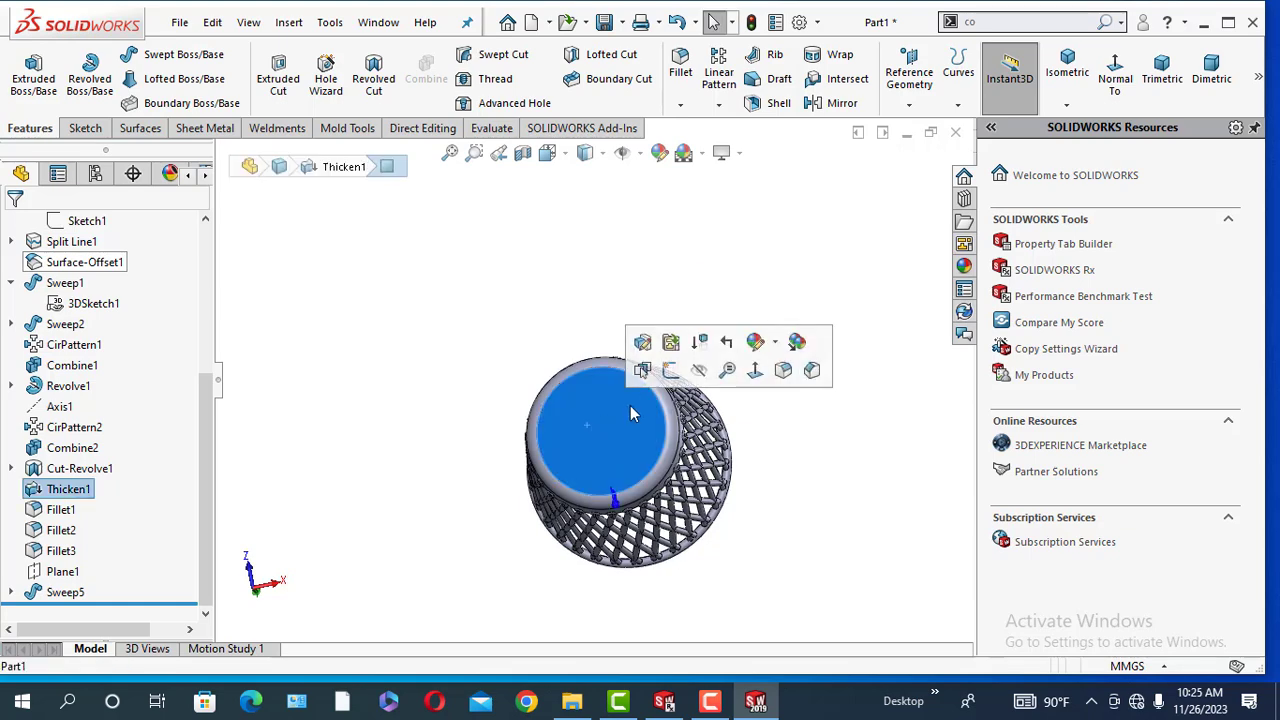
pyautogui.click(670, 372)
pyautogui.click(882, 84)
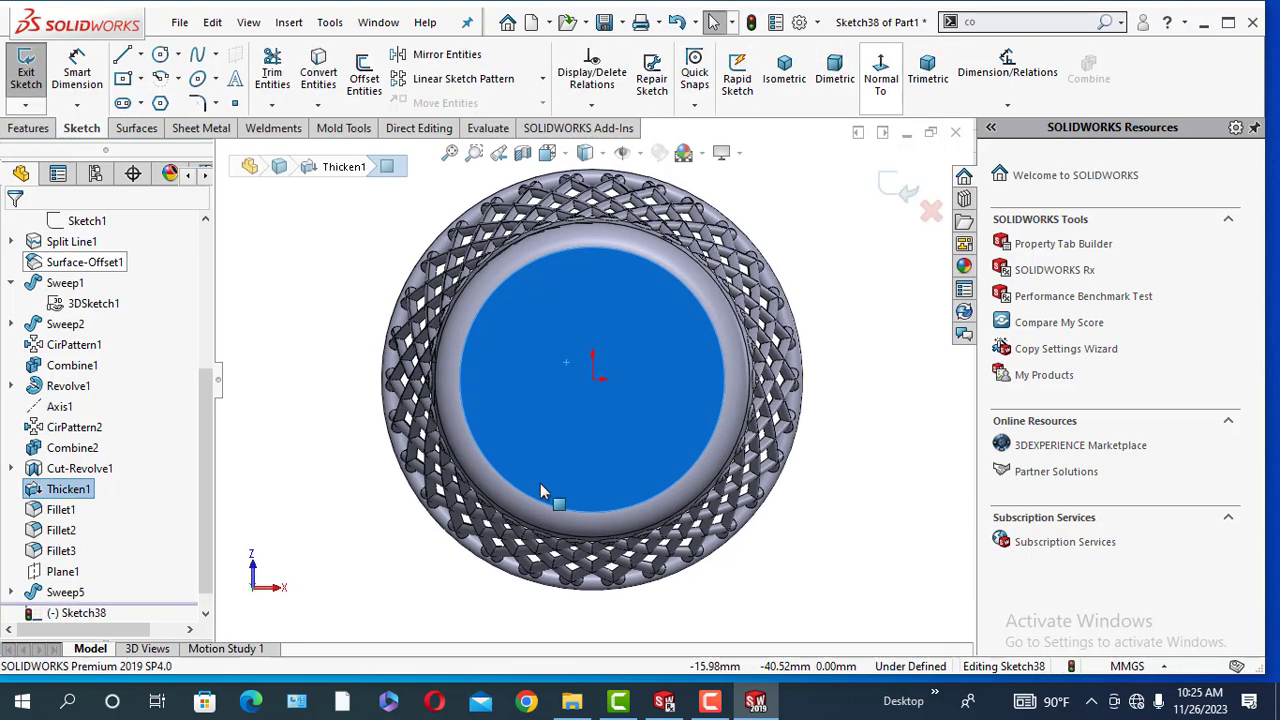
pyautogui.click(161, 56)
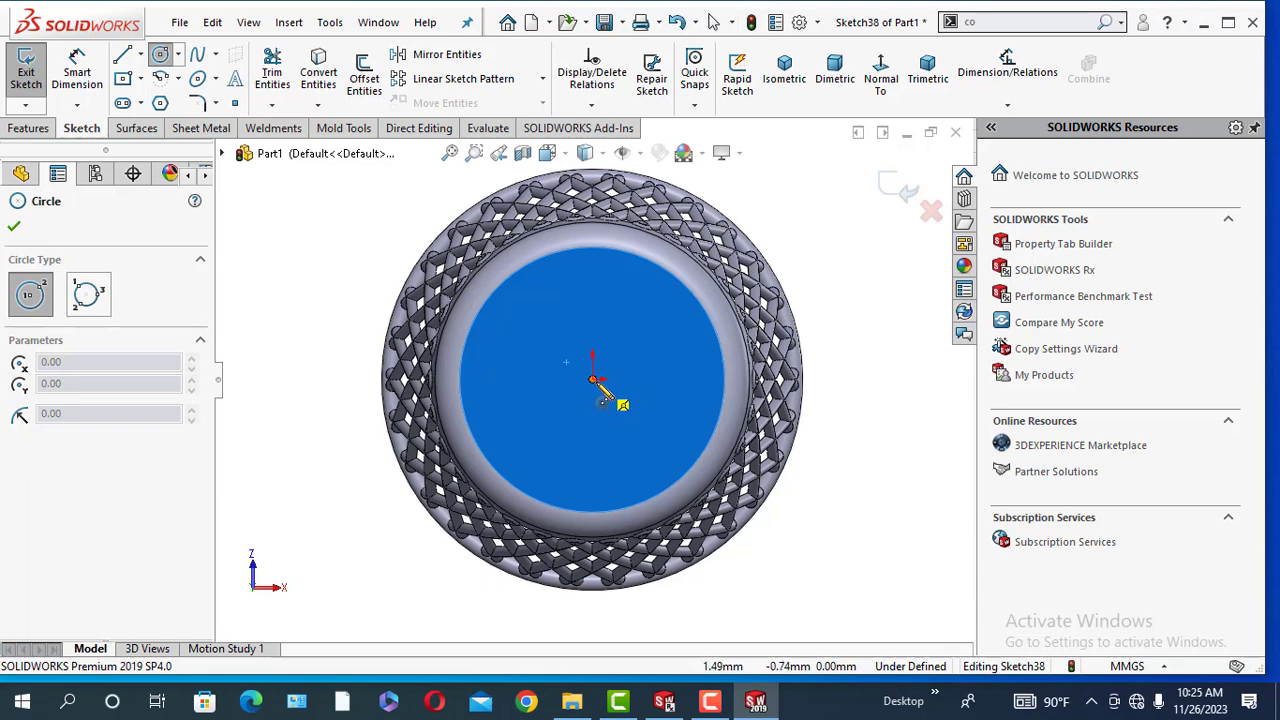
pyautogui.click(593, 379)
pyautogui.click(735, 373)
pyautogui.press('Escape')
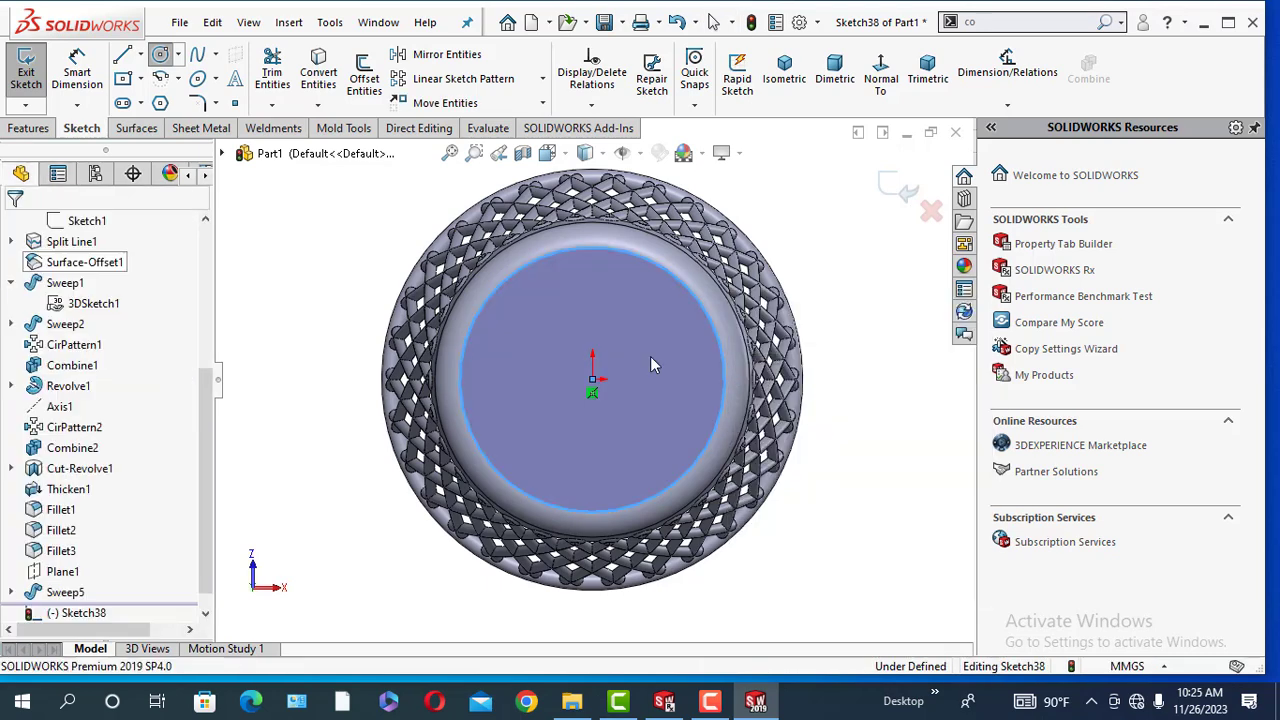
# Draw a second circle centred on the origin, about 4 mm inside the first one.
pyautogui.click(161, 56)
pyautogui.click(593, 379)
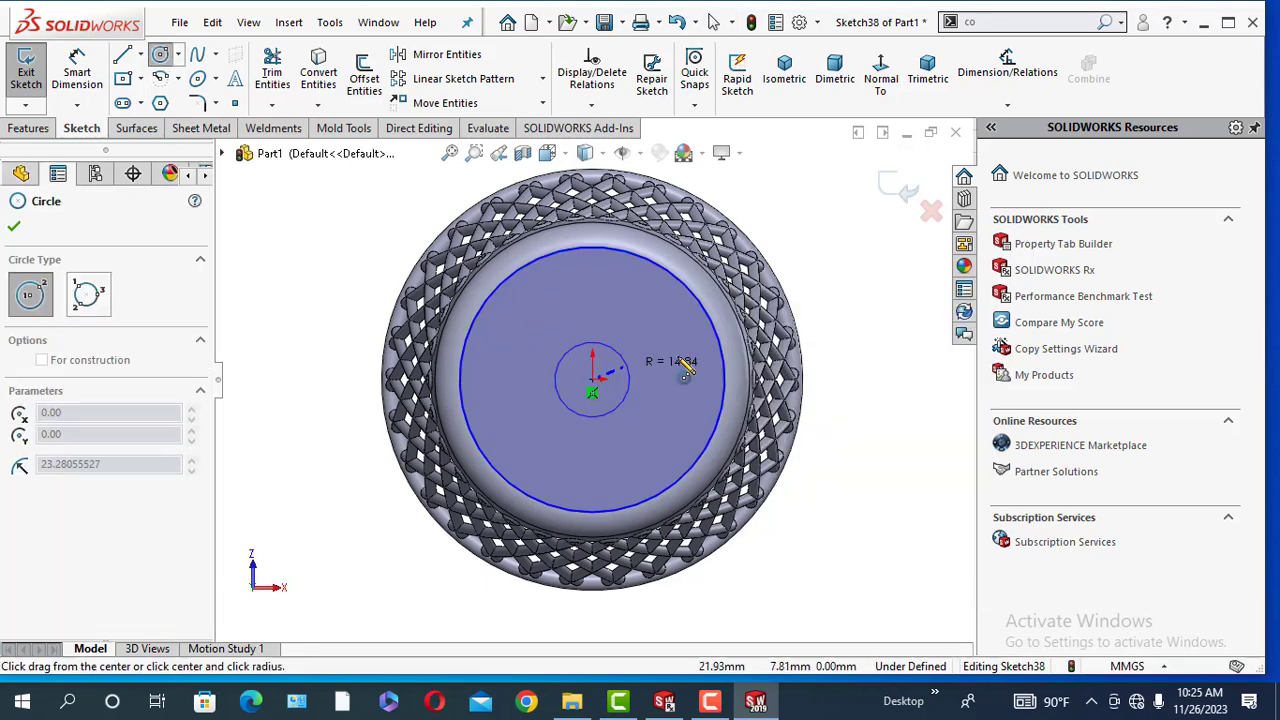
pyautogui.rightClick(713, 355)
pyautogui.click(748, 360)
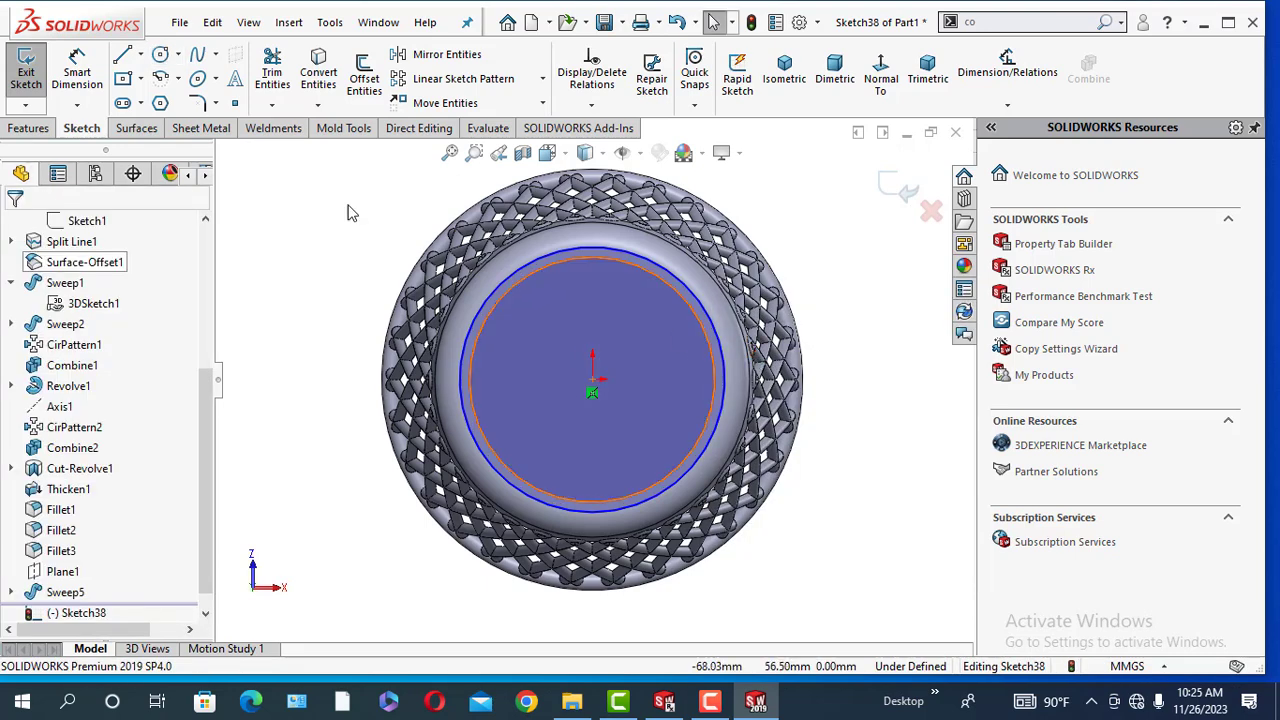
# Dimension the gap between the two concentric circles and set it to 3 mm.
pyautogui.scroll(-2, 693, 353)
pyautogui.scroll(-3, 711, 336)
pyautogui.click(737, 389)
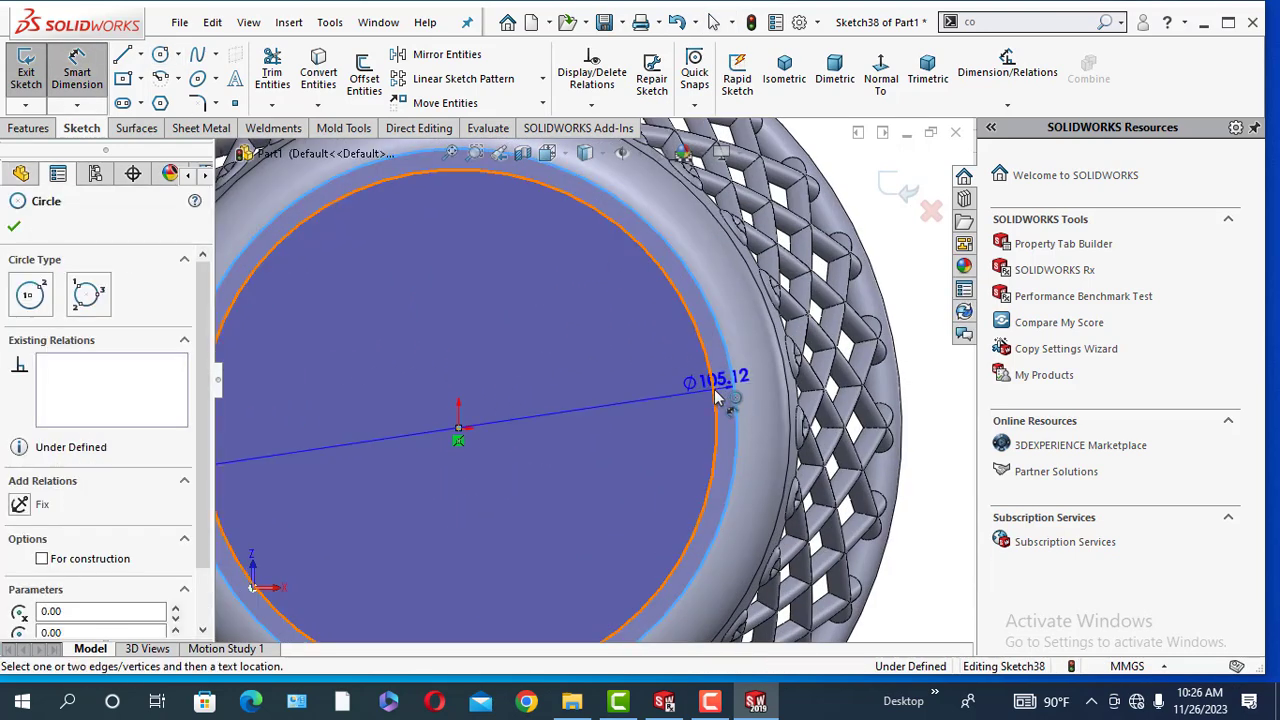
pyautogui.click(716, 392)
pyautogui.click(753, 390)
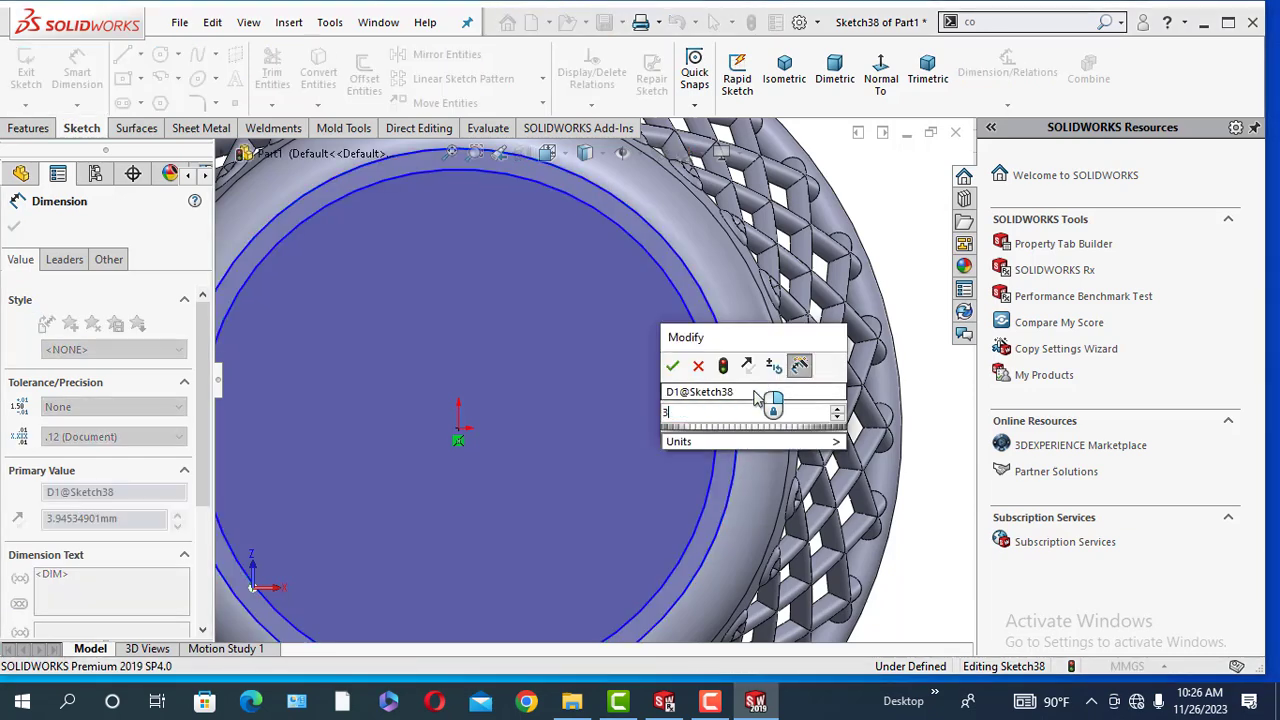
pyautogui.write('3')
pyautogui.press('Return')
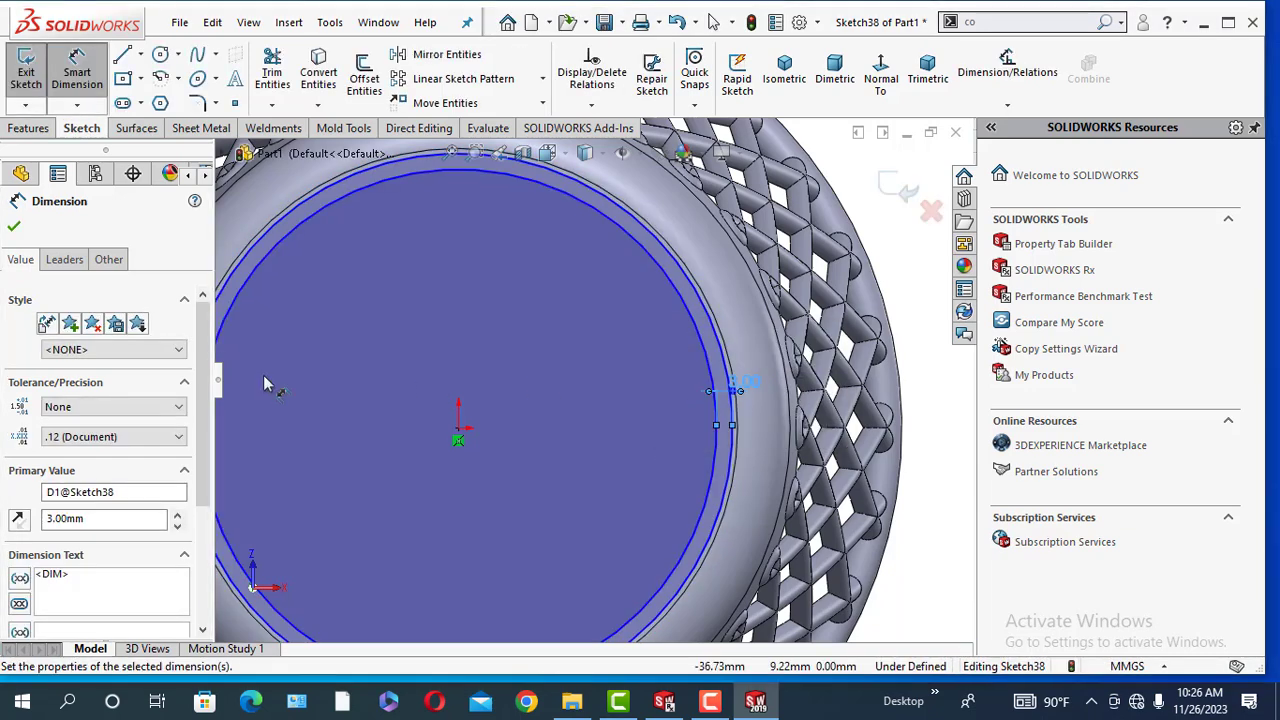
pyautogui.scroll(-3, 735, 365)
pyautogui.click(14, 226)
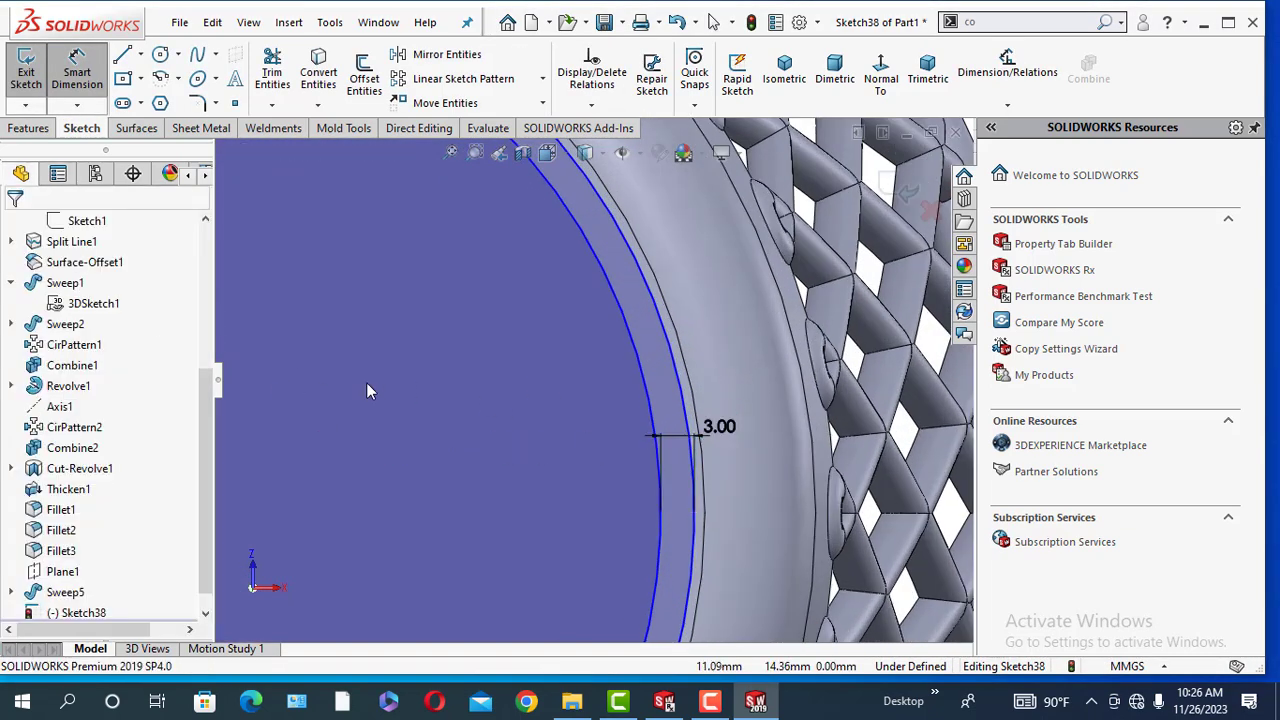
pyautogui.press('Escape')
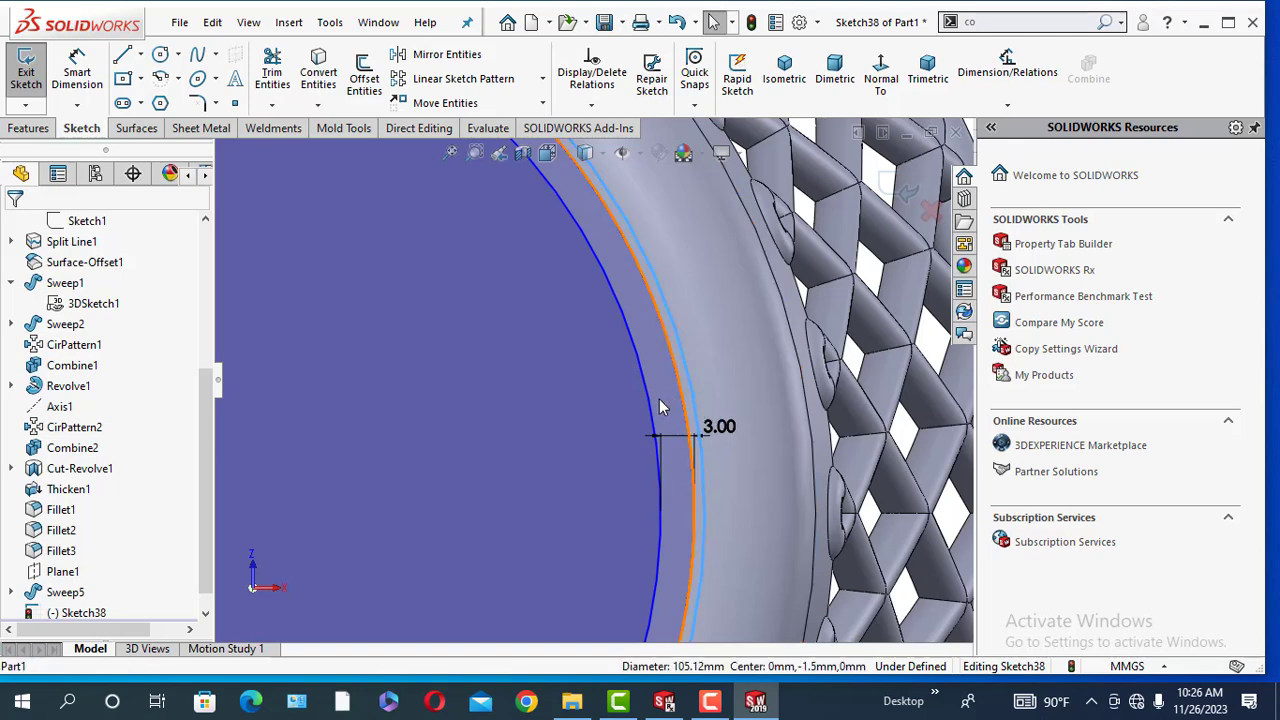
# Make the outer sketch circle coradial with the circular edge of the underside face.
pyautogui.click(683, 404)
pyautogui.keyDown('ctrl'); pyautogui.click(694, 396); pyautogui.keyUp('ctrl')
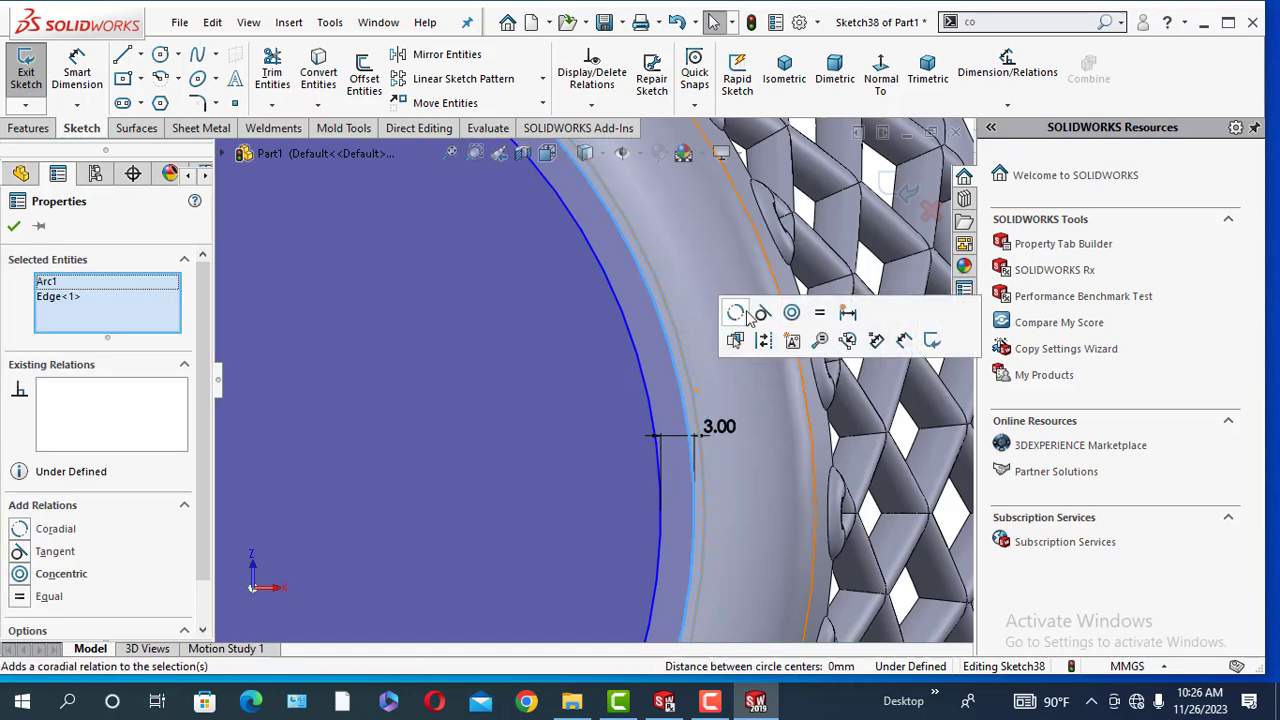
pyautogui.click(737, 315)
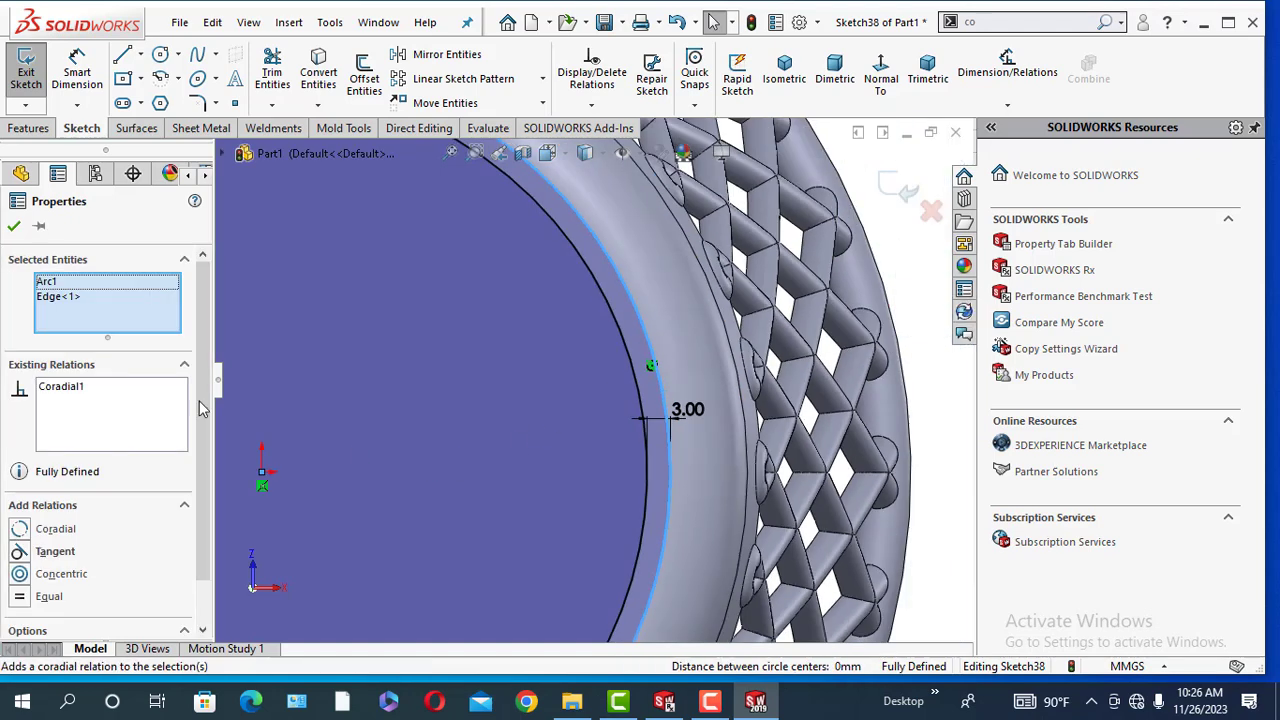
pyautogui.click(12, 229)
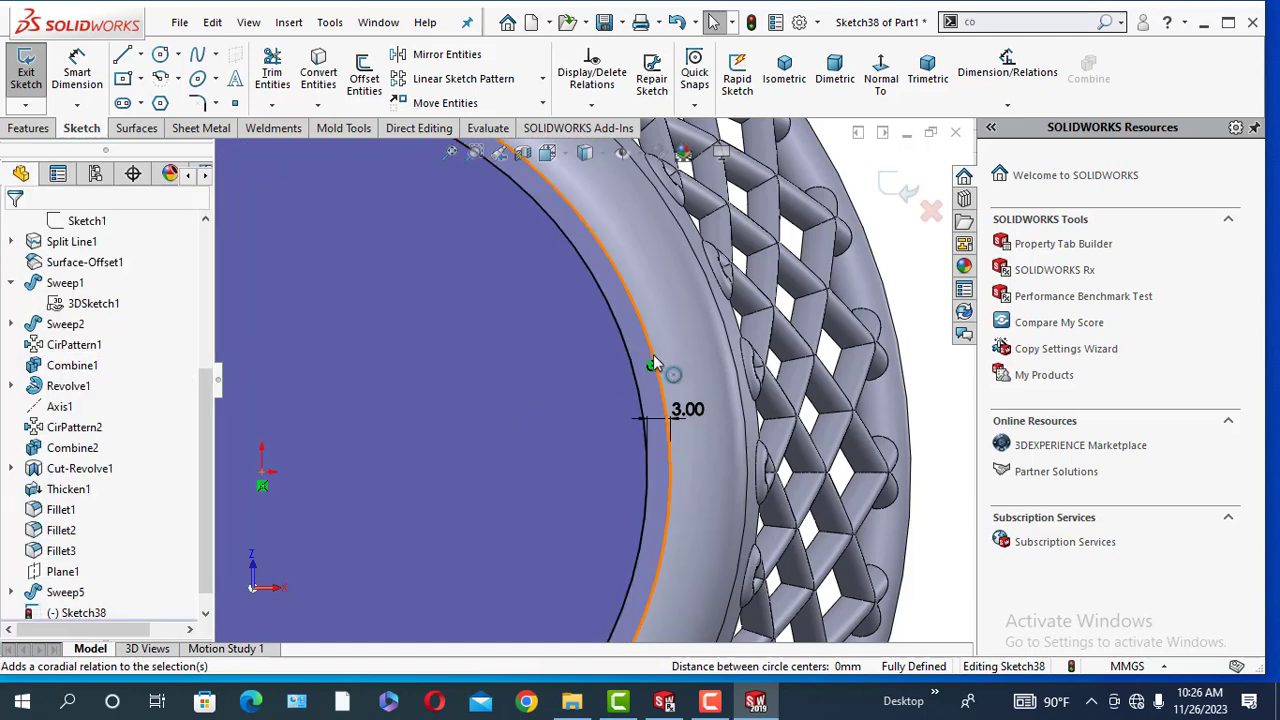
# Close the ring sketch and extrude it 3 mm downward from the basket's underside, blind, merging the result with the body.
pyautogui.scroll(3, 653, 364)
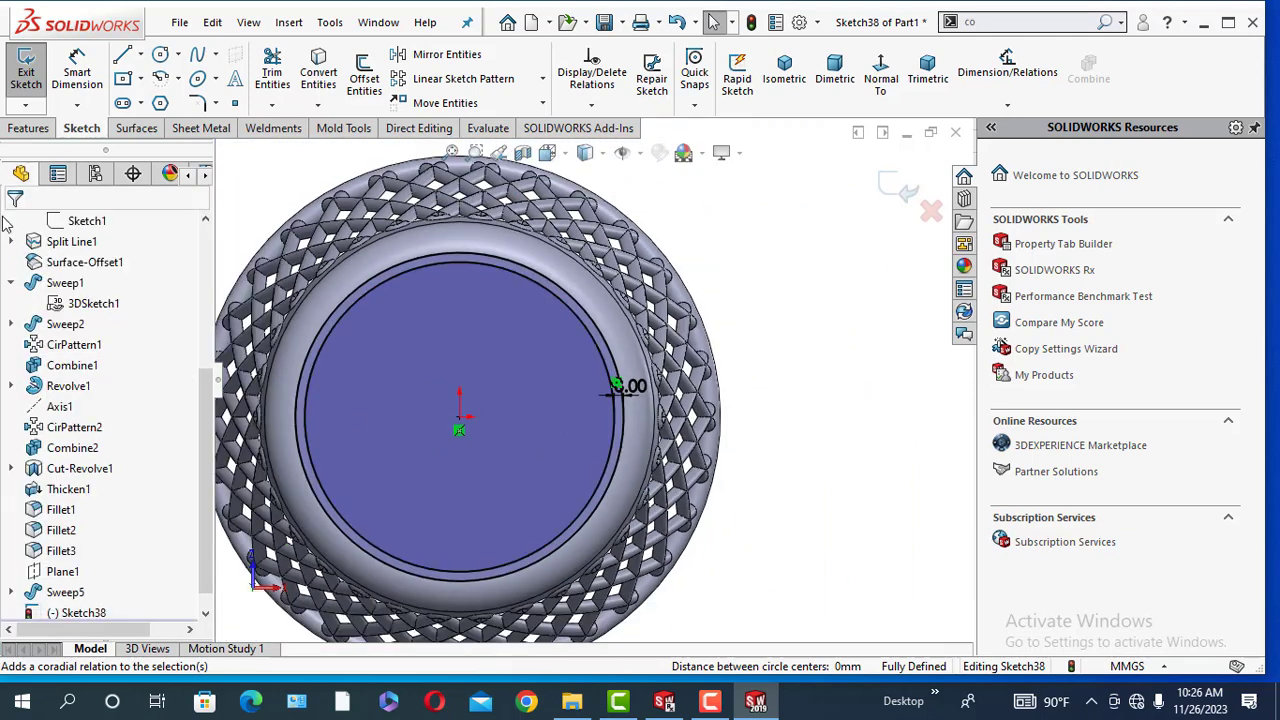
pyautogui.click(27, 80)
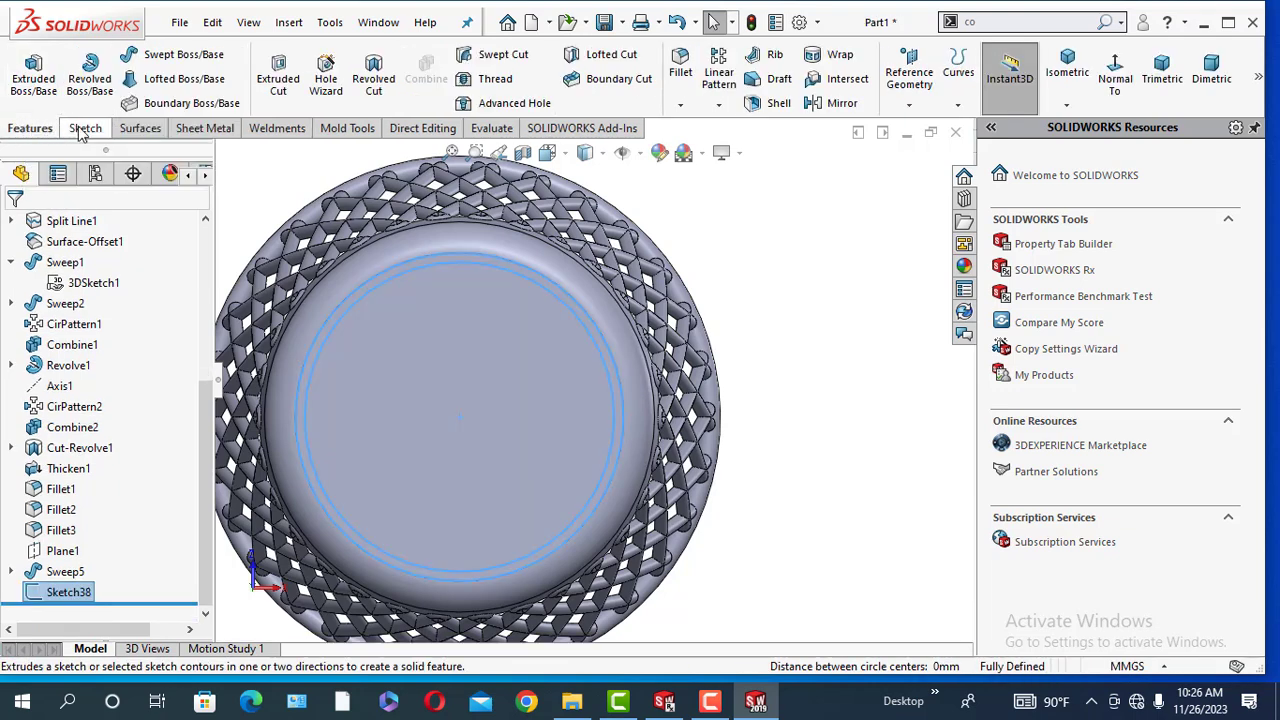
pyautogui.click(33, 78)
pyautogui.moveTo(338, 316); pyautogui.dragTo(697, 583, button='middle')
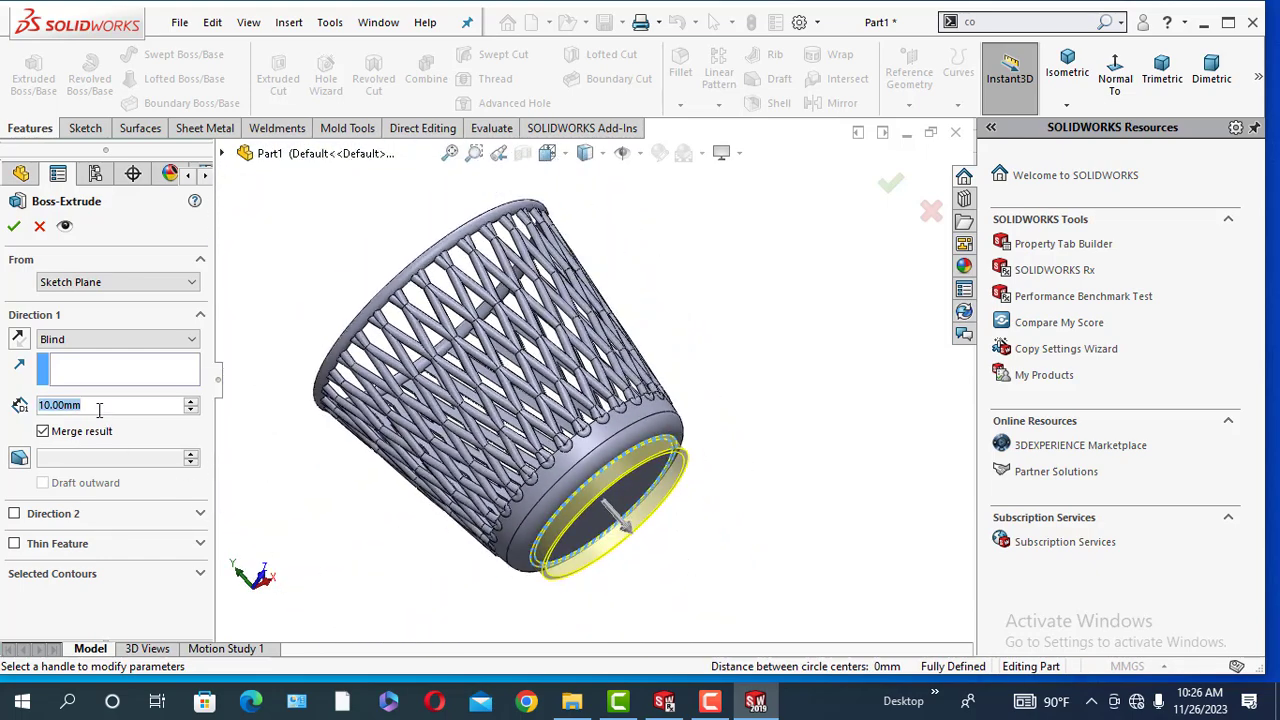
pyautogui.write('3')
pyautogui.press('Return')
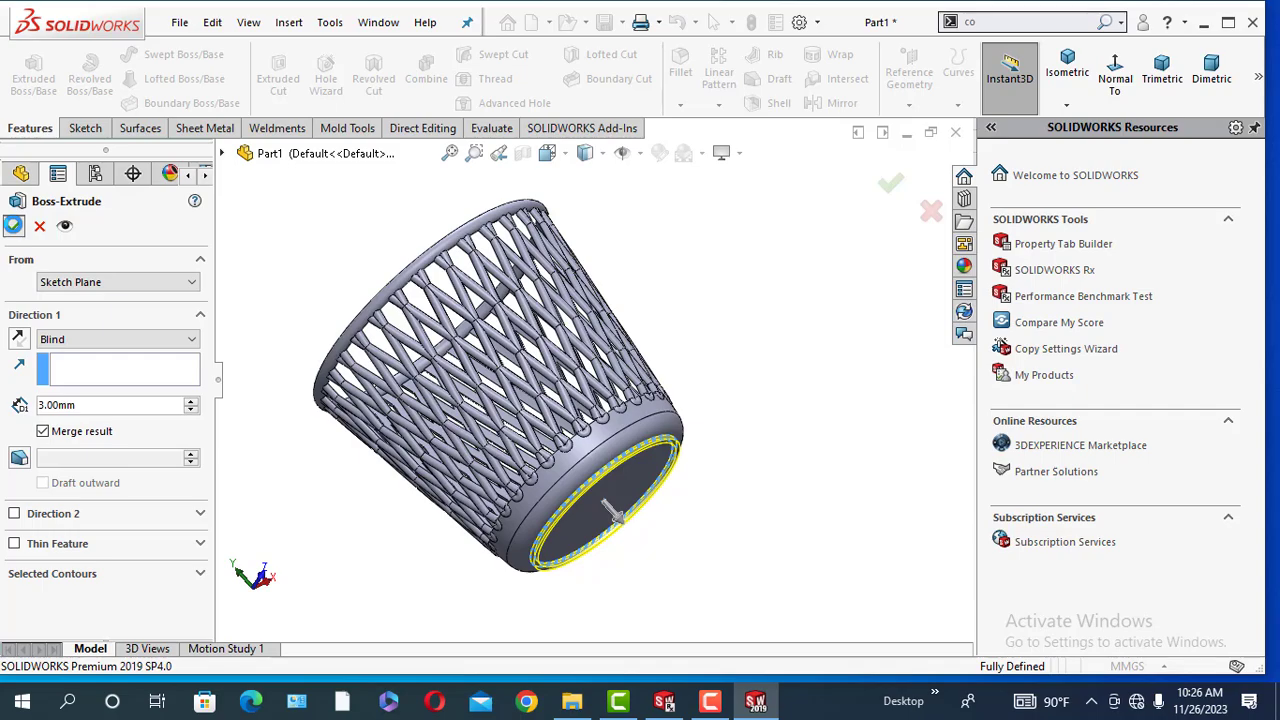
pyautogui.press('Return')
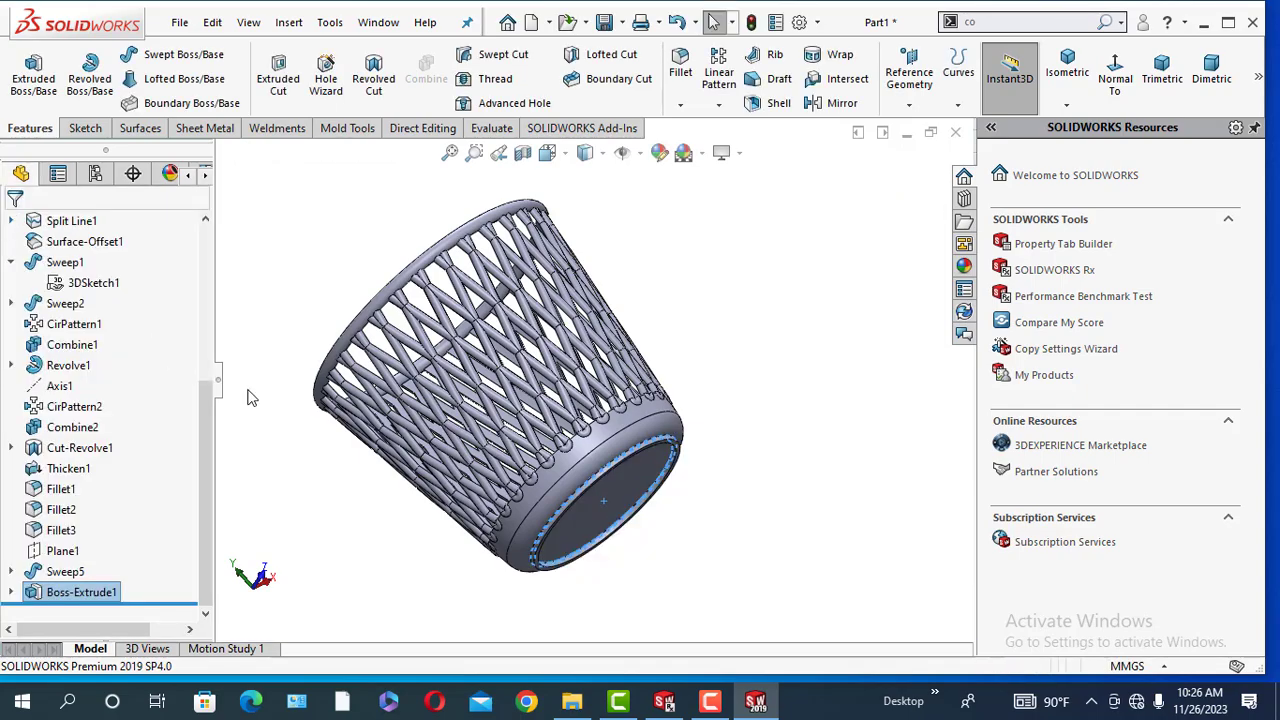
# Apply the cream high gloss plastic appearance to the whole part and change its colour to blue-violet.
pyautogui.moveTo(324, 480); pyautogui.dragTo(594, 371, button='middle')
pyautogui.scroll(-2, 594, 365)
pyautogui.scroll(3, 600, 312)
pyautogui.scroll(-3, 600, 305)
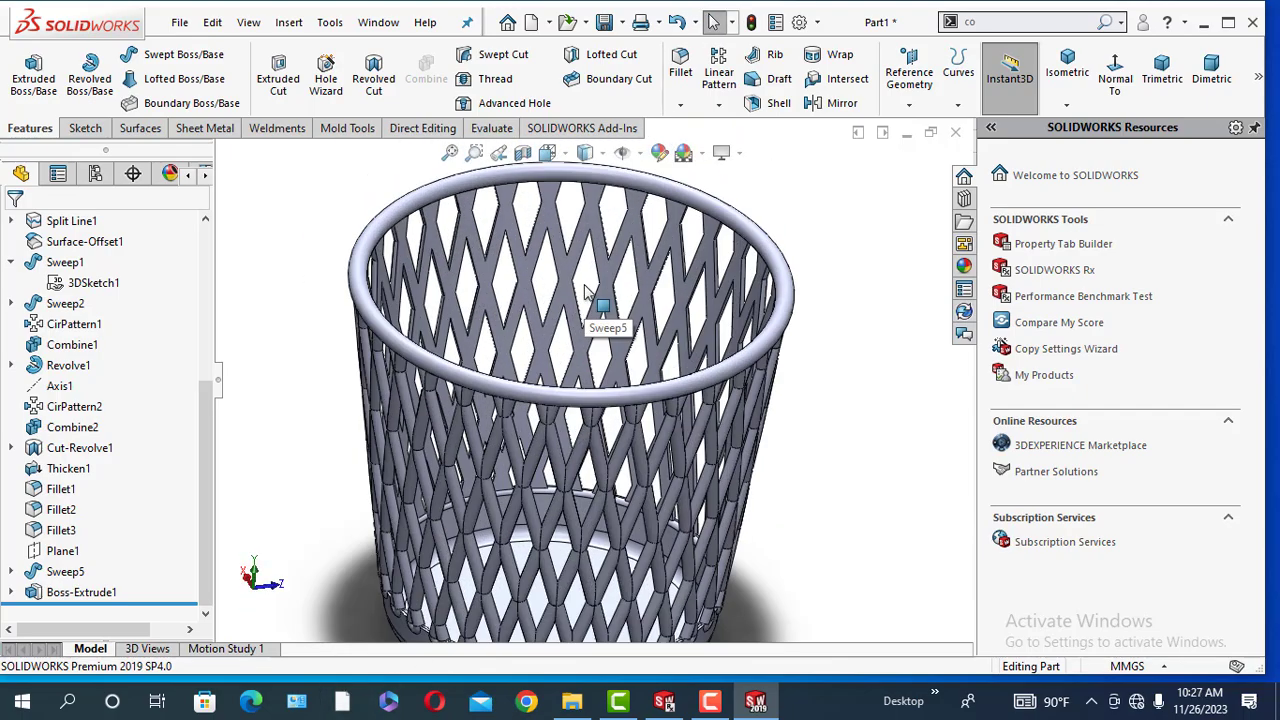
pyautogui.scroll(2, 586, 292)
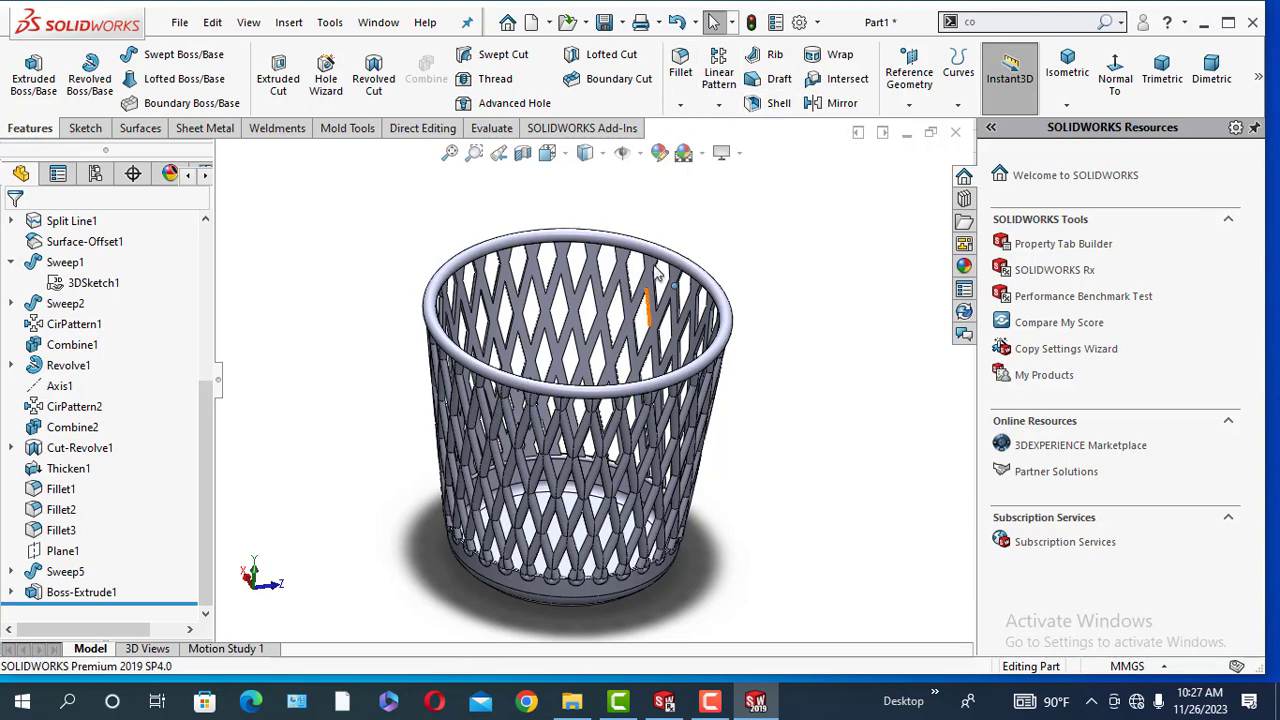
pyautogui.rightClick(573, 611)
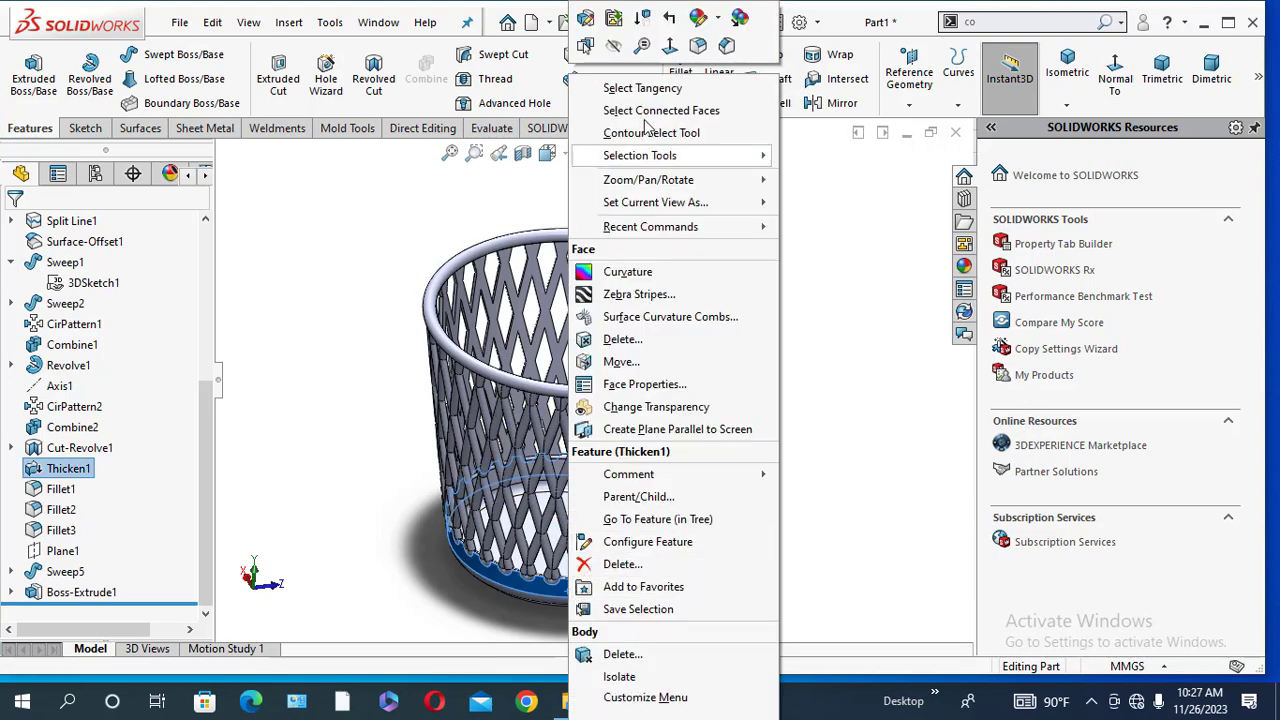
pyautogui.moveTo(708, 25)
pyautogui.click(741, 122)
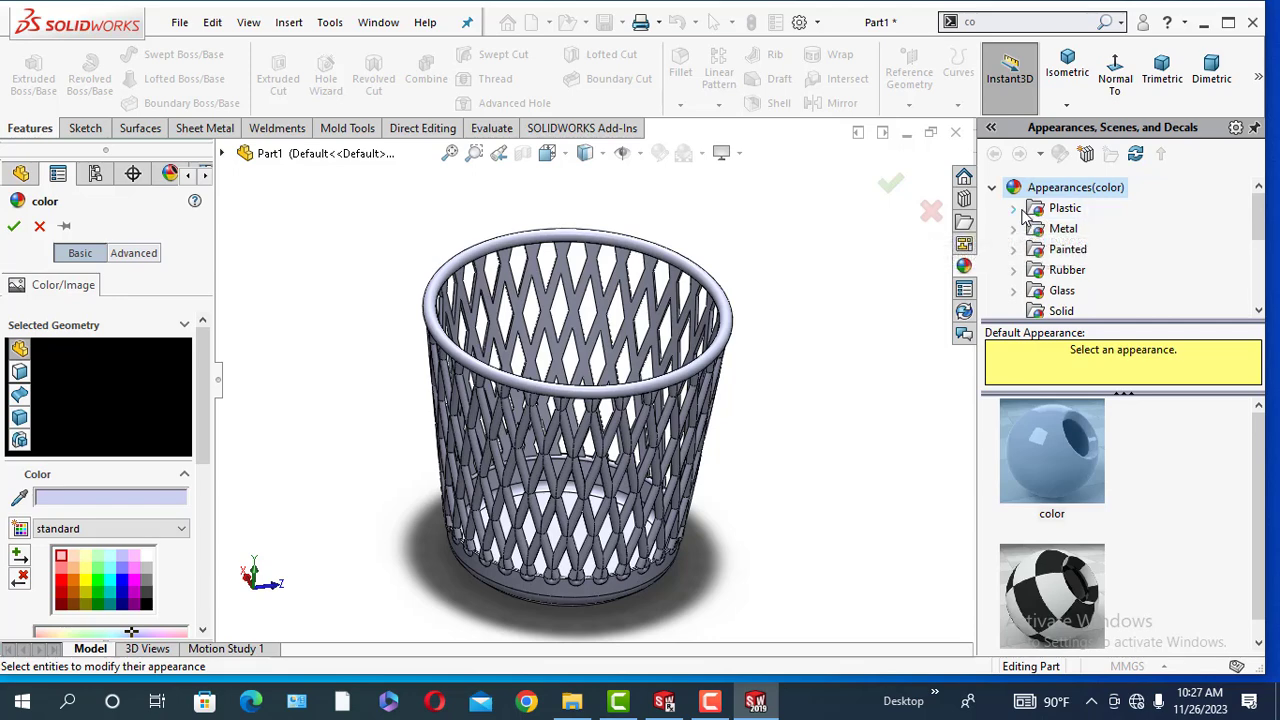
pyautogui.click(1013, 208)
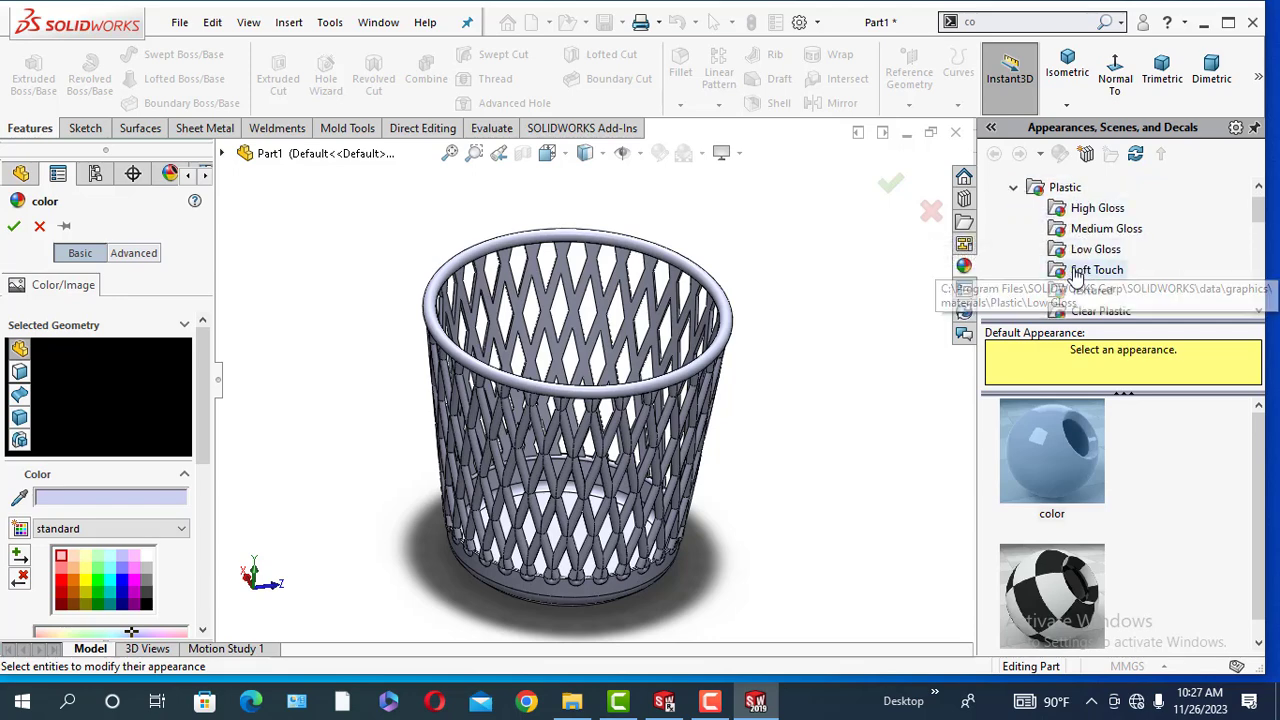
pyautogui.click(1070, 213)
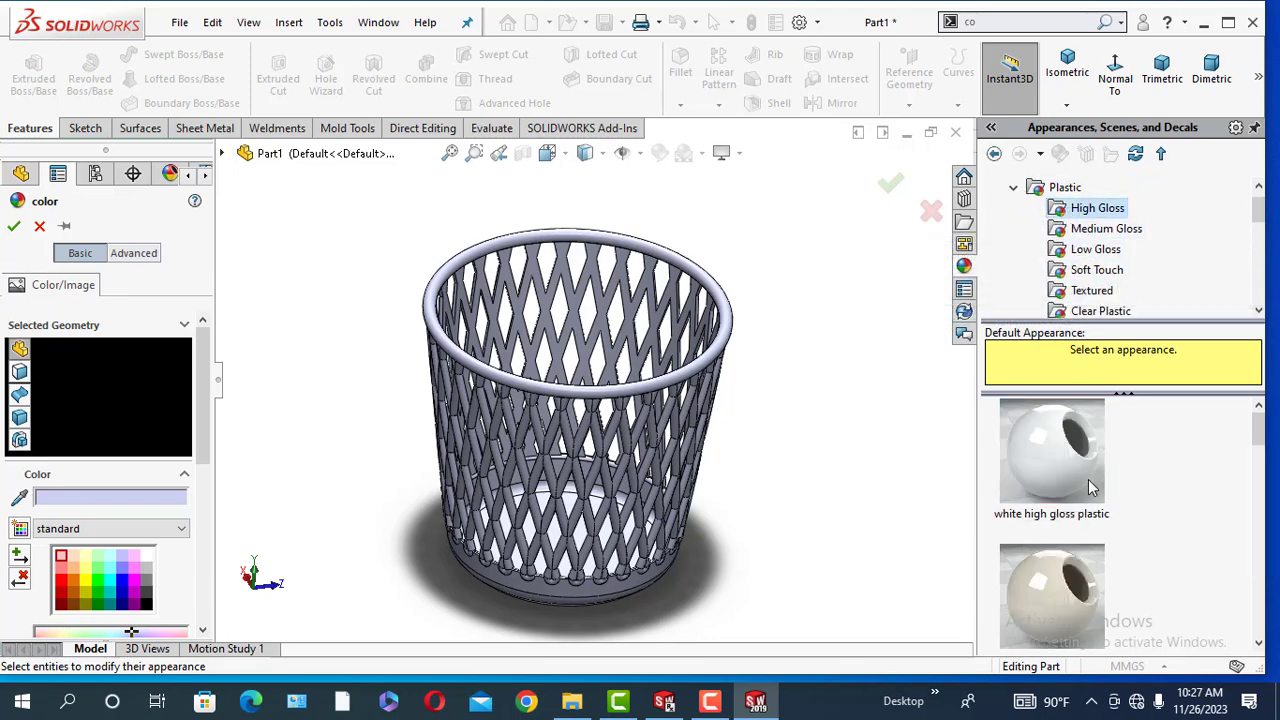
pyautogui.click(1010, 615)
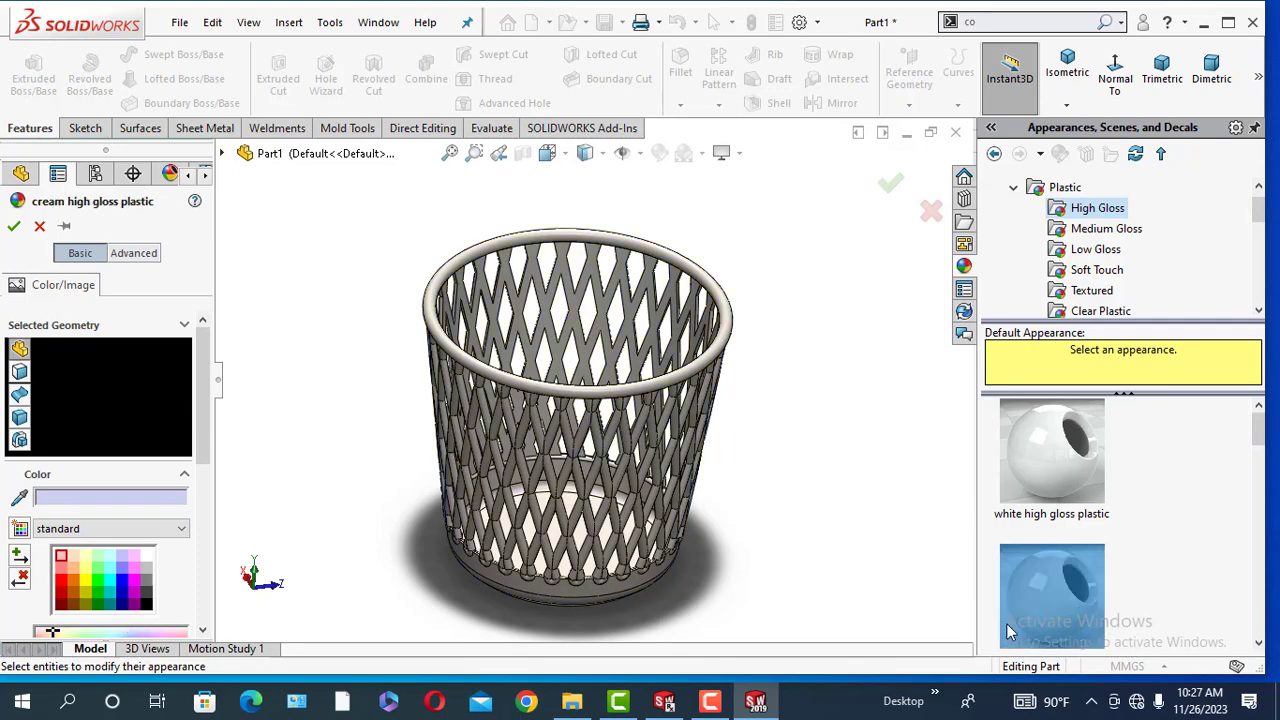
pyautogui.click(122, 571)
pyautogui.click(14, 226)
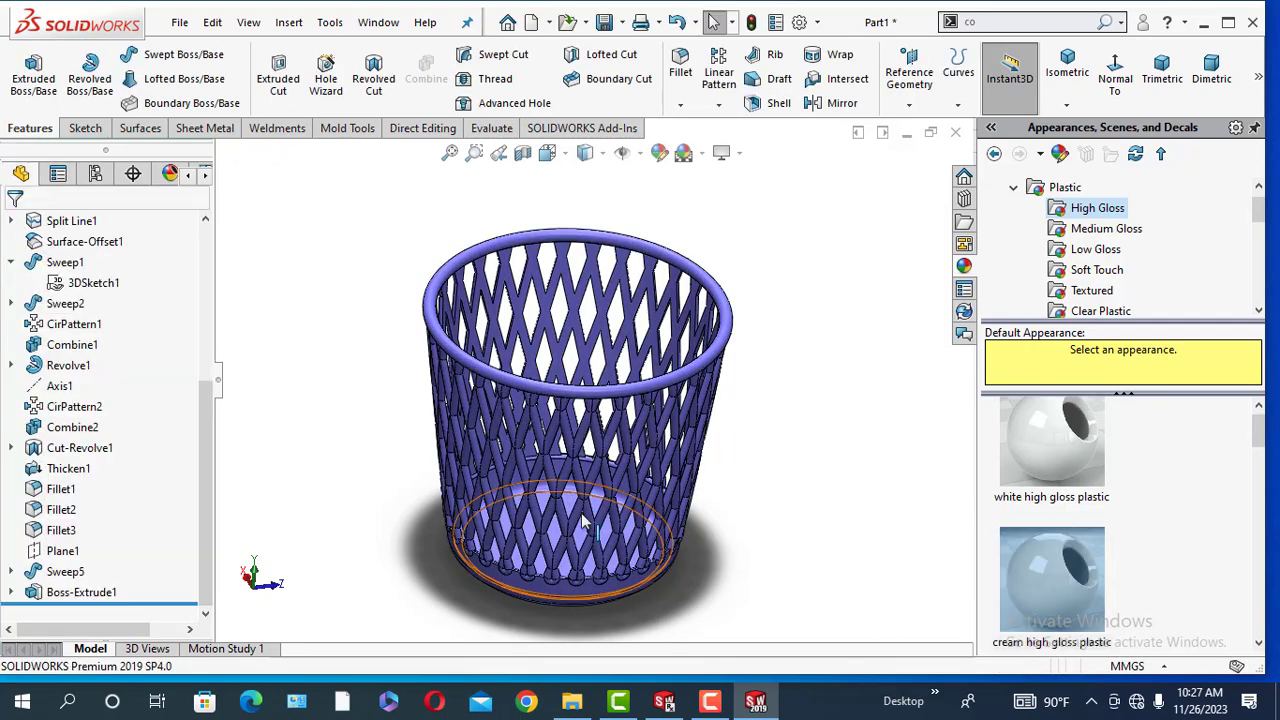
# Display the basket shaded without edges and set the scene to 3 Point Faded.
pyautogui.moveTo(620, 430); pyautogui.dragTo(700, 505, button='middle')
pyautogui.click(567, 155)
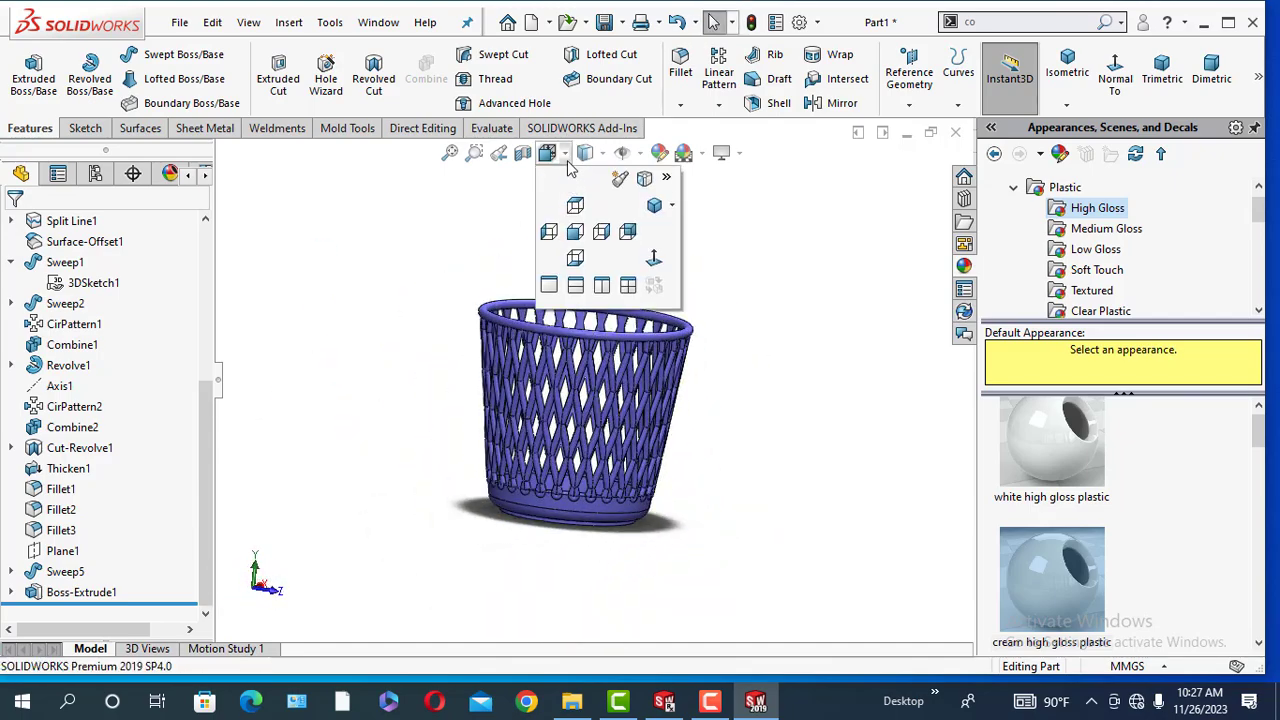
pyautogui.click(585, 153)
pyautogui.click(600, 201)
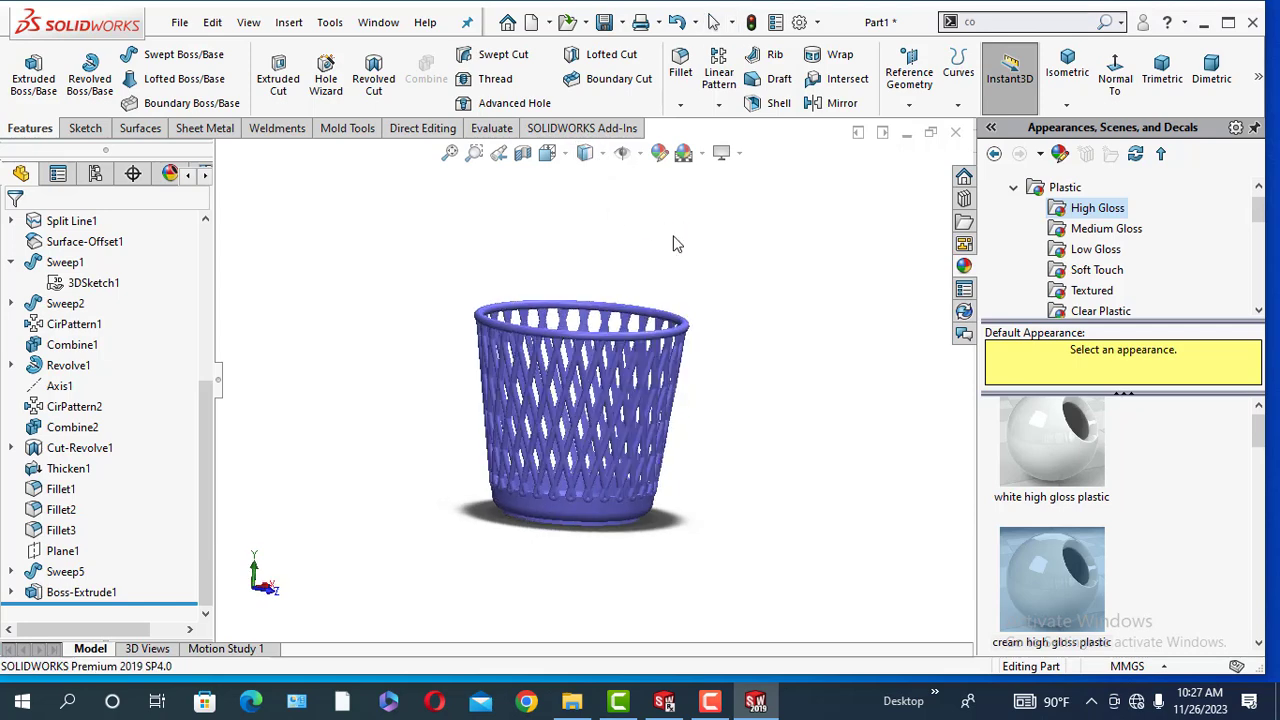
pyautogui.scroll(-5, 685, 243)
pyautogui.scroll(3, 708, 177)
pyautogui.click(721, 154)
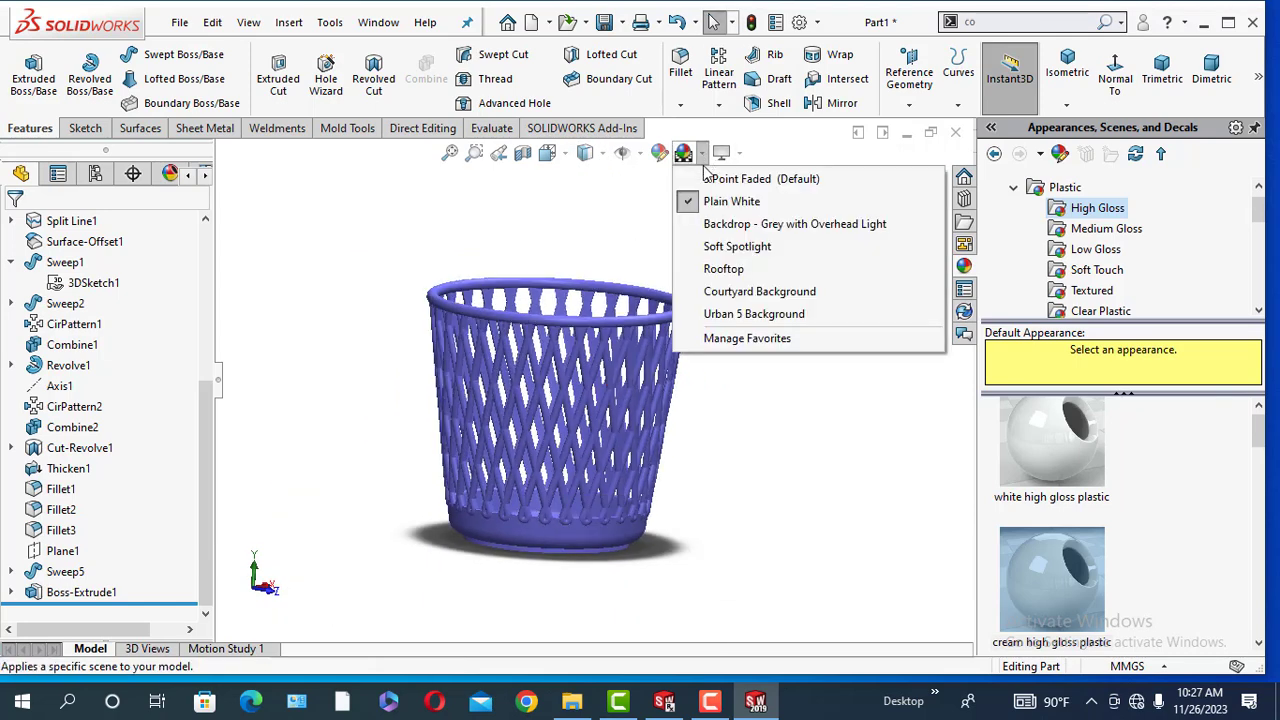
pyautogui.click(704, 182)
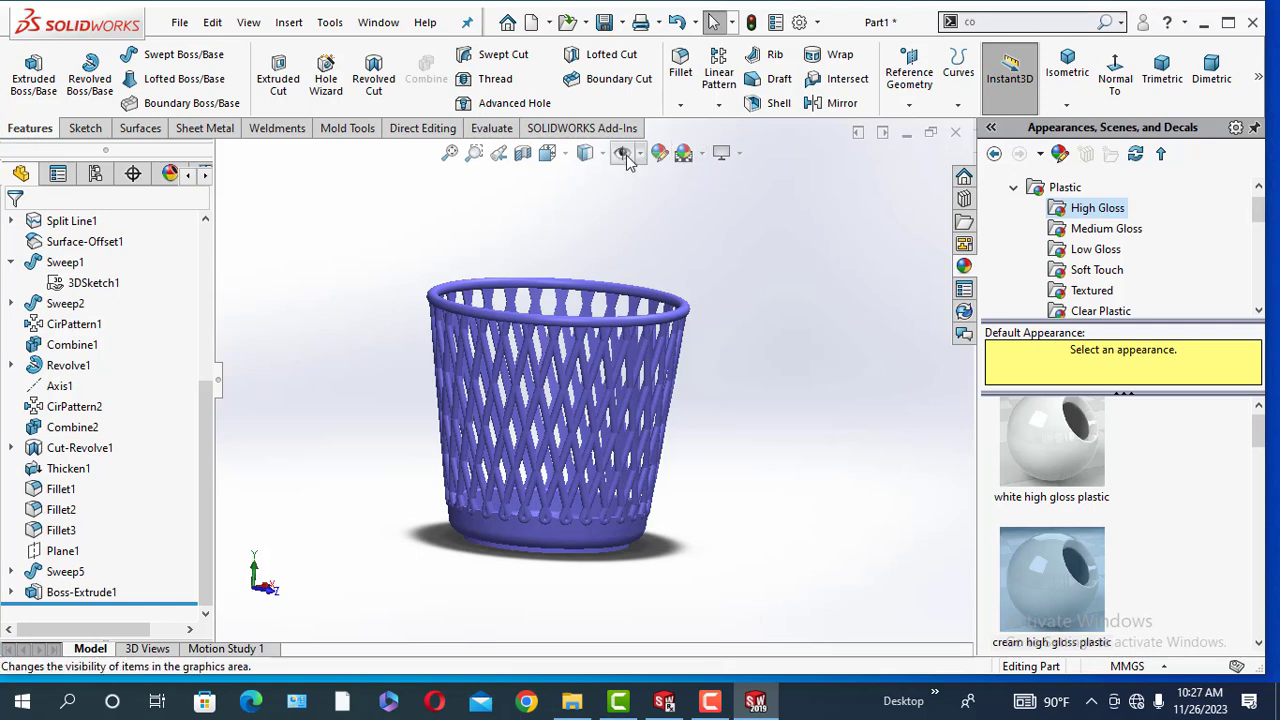
# Turn on ambient occlusion and perspective in the view settings for the basket.
pyautogui.click(723, 154)
pyautogui.click(740, 200)
pyautogui.click(729, 155)
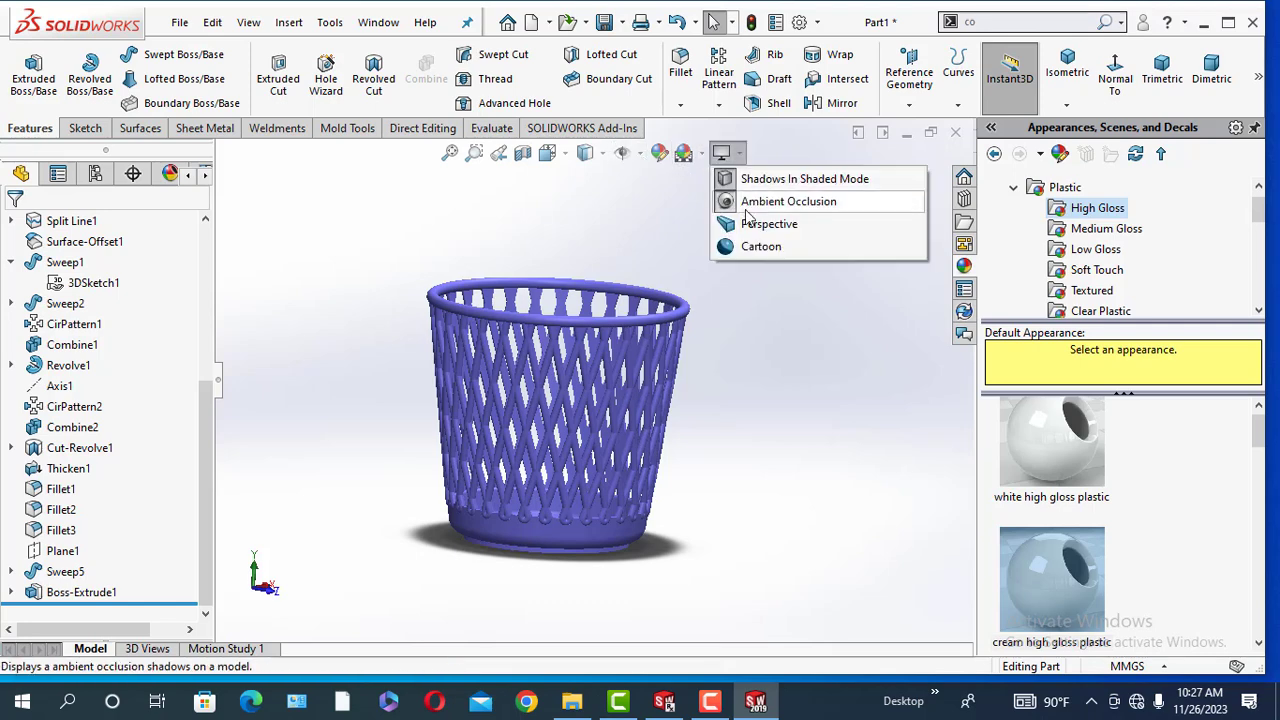
pyautogui.click(744, 222)
# Review the part document's Image Quality settings, accept them, and look over the basket in the view.
pyautogui.click(798, 24)
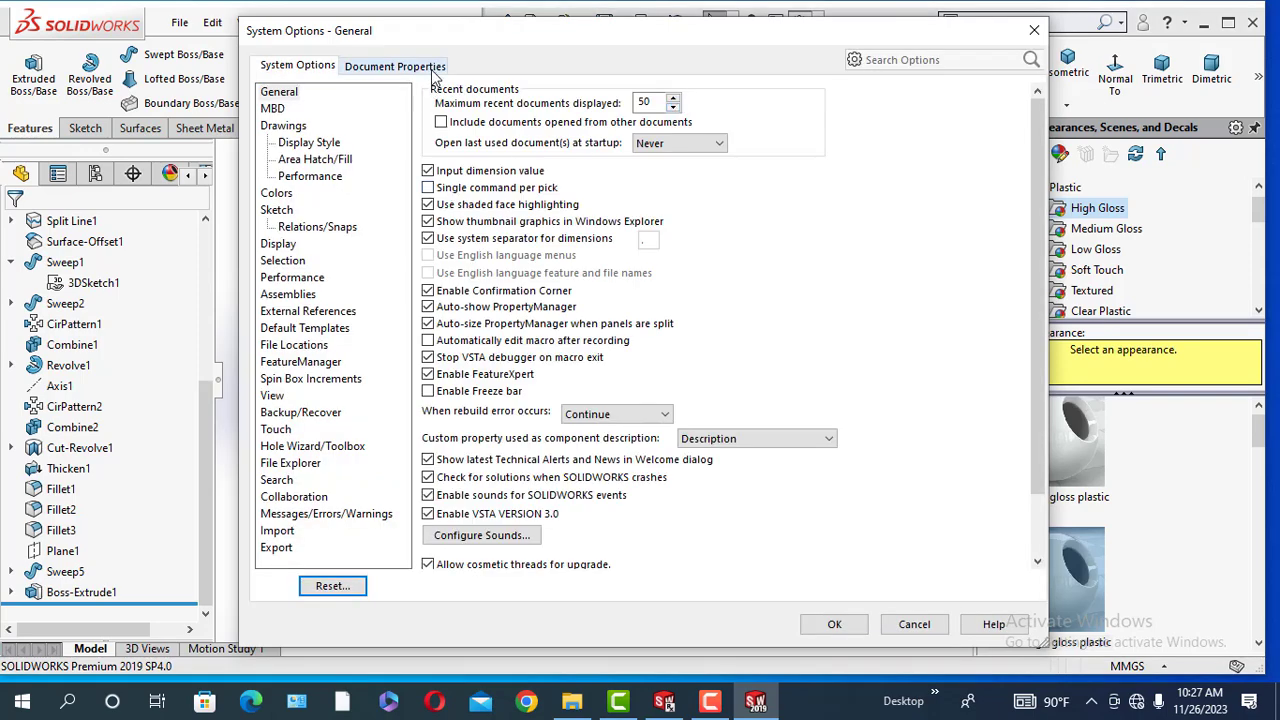
pyautogui.click(420, 66)
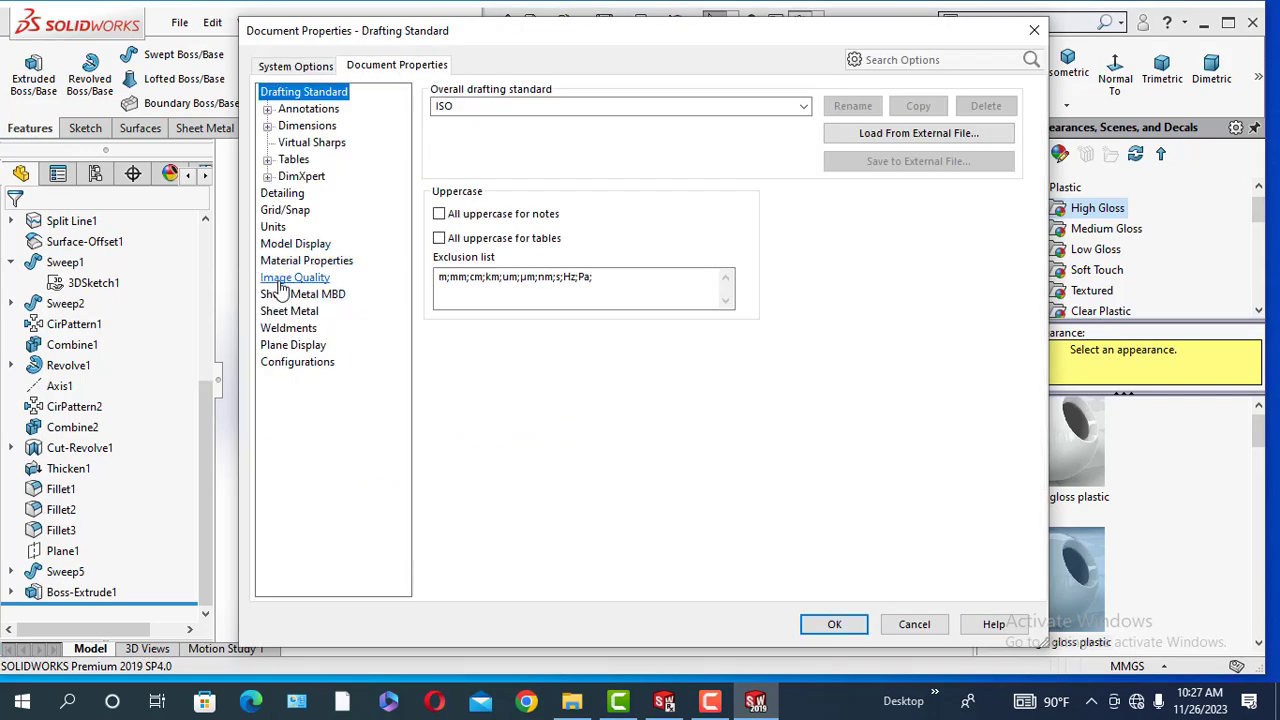
pyautogui.click(280, 281)
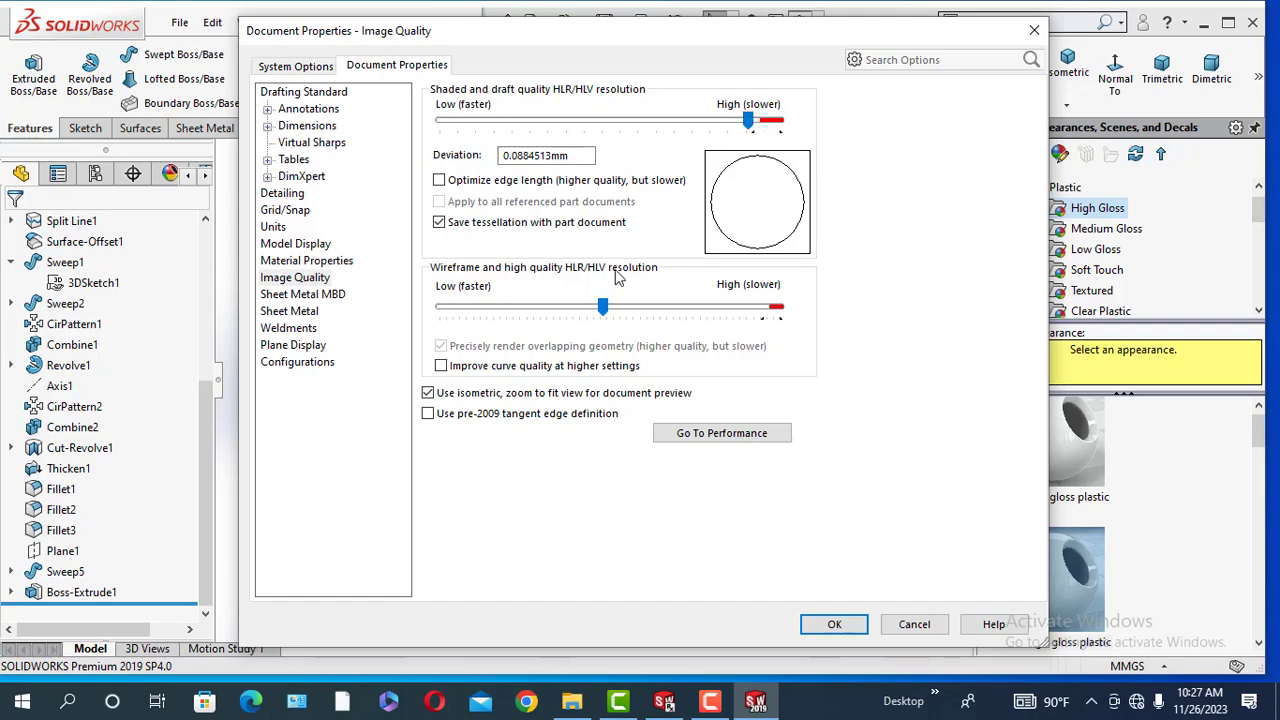
pyautogui.click(834, 625)
pyautogui.scroll(-5, 575, 436)
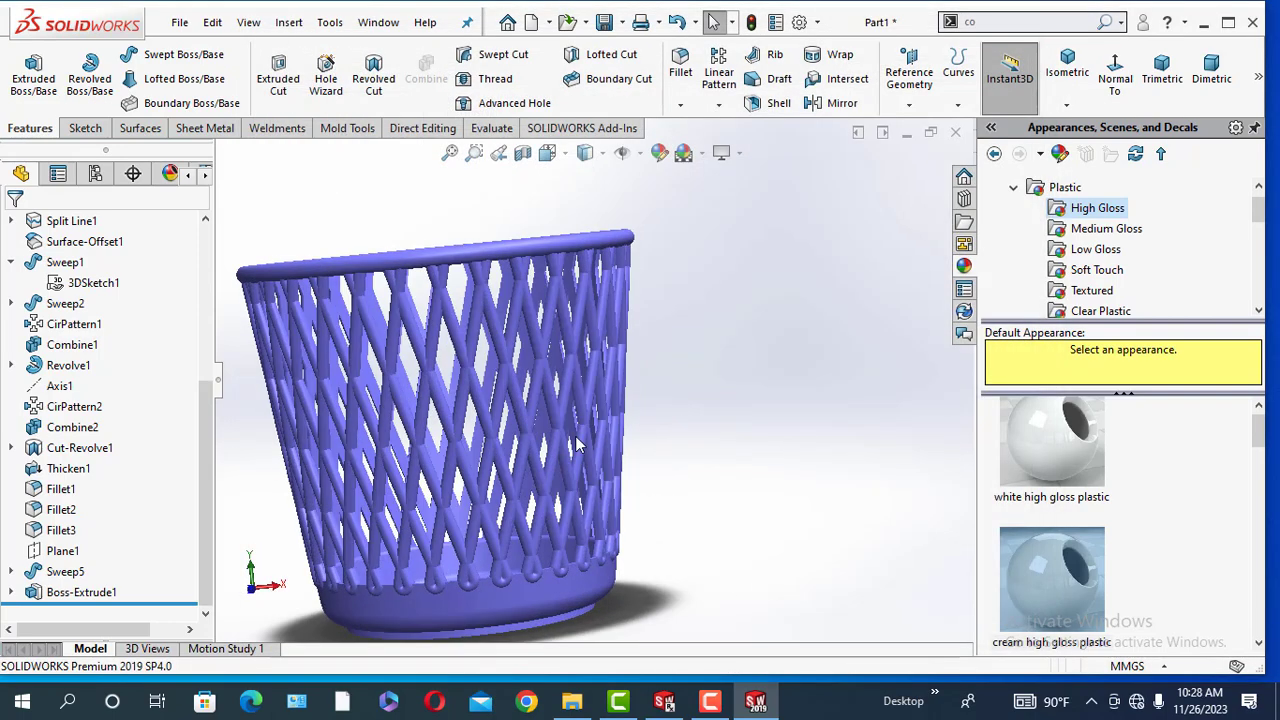
pyautogui.scroll(4, 575, 436)
pyautogui.moveTo(540, 440); pyautogui.dragTo(618, 423, button='middle')
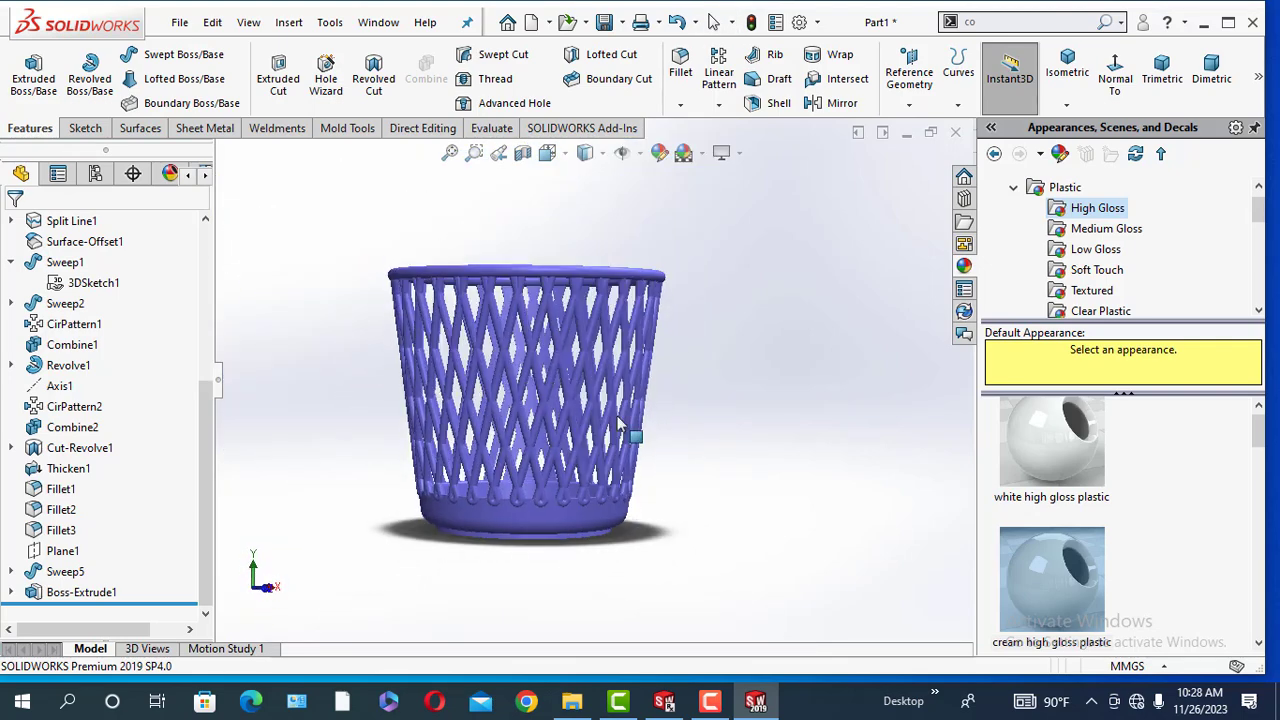
# Collapse the plastic appearances and open the Studio Scenes collection of the scene library.
pyautogui.click(1013, 188)
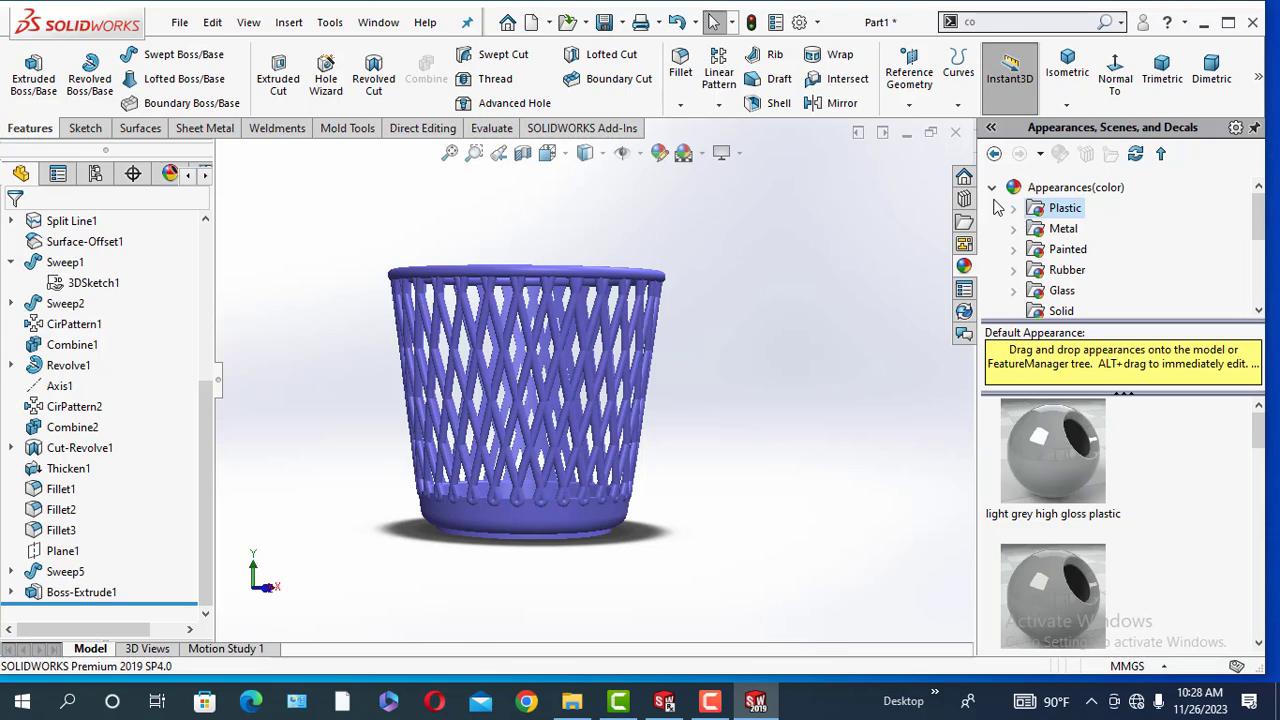
pyautogui.click(992, 189)
pyautogui.click(993, 209)
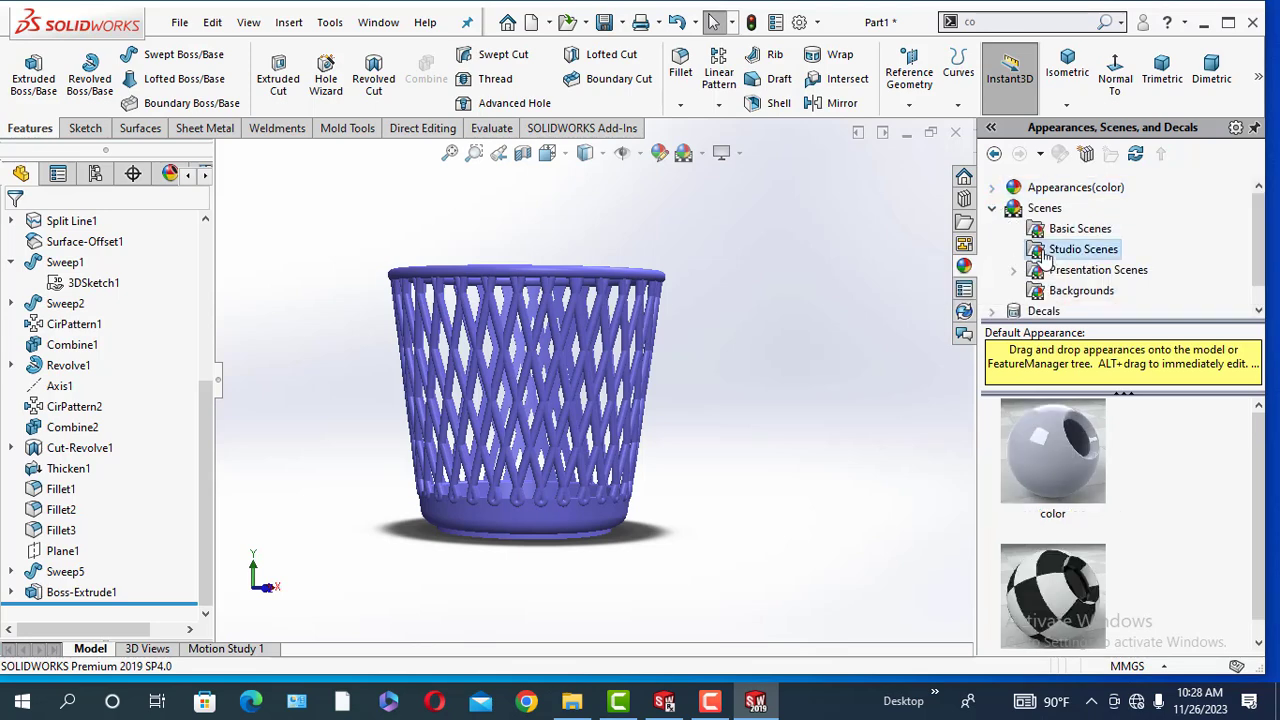
pyautogui.click(1083, 249)
# Try the Reflective Floor Black and Factory Floor studio scenes behind the basket.
pyautogui.moveTo(1055, 460); pyautogui.dragTo(857, 500)
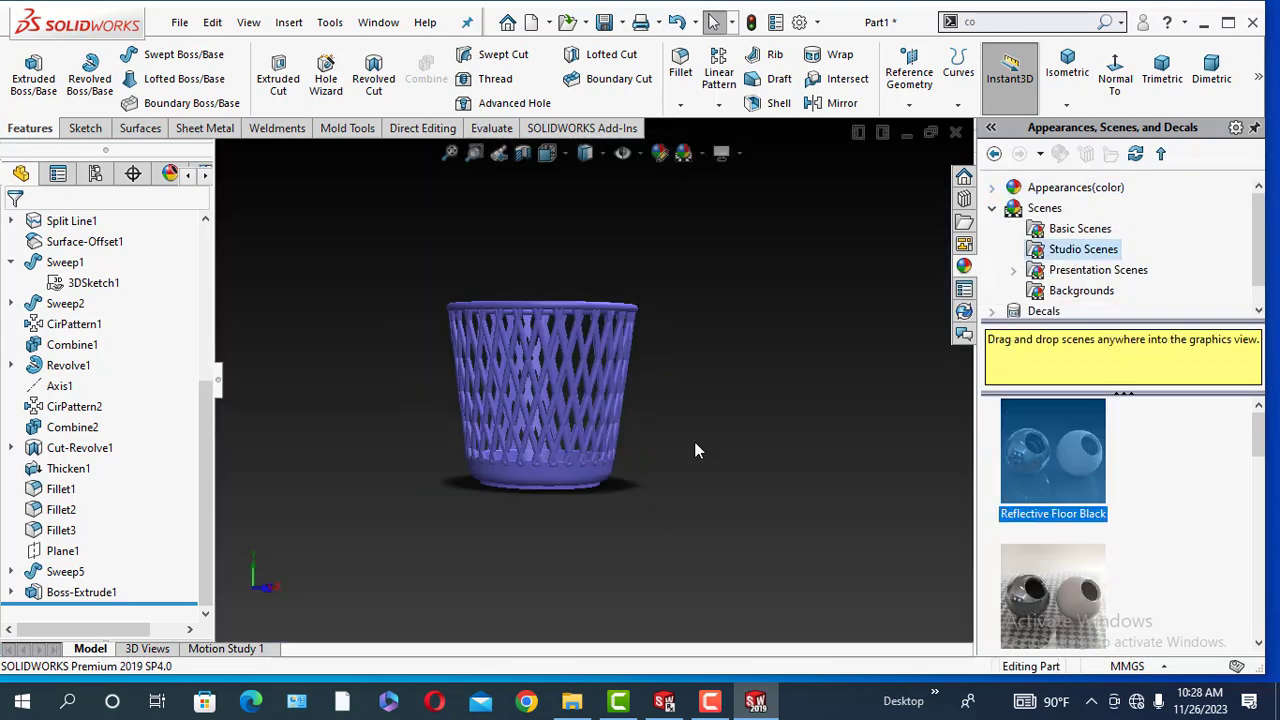
pyautogui.moveTo(694, 441); pyautogui.dragTo(607, 373, button='middle')
pyautogui.scroll(-5, 1058, 505)
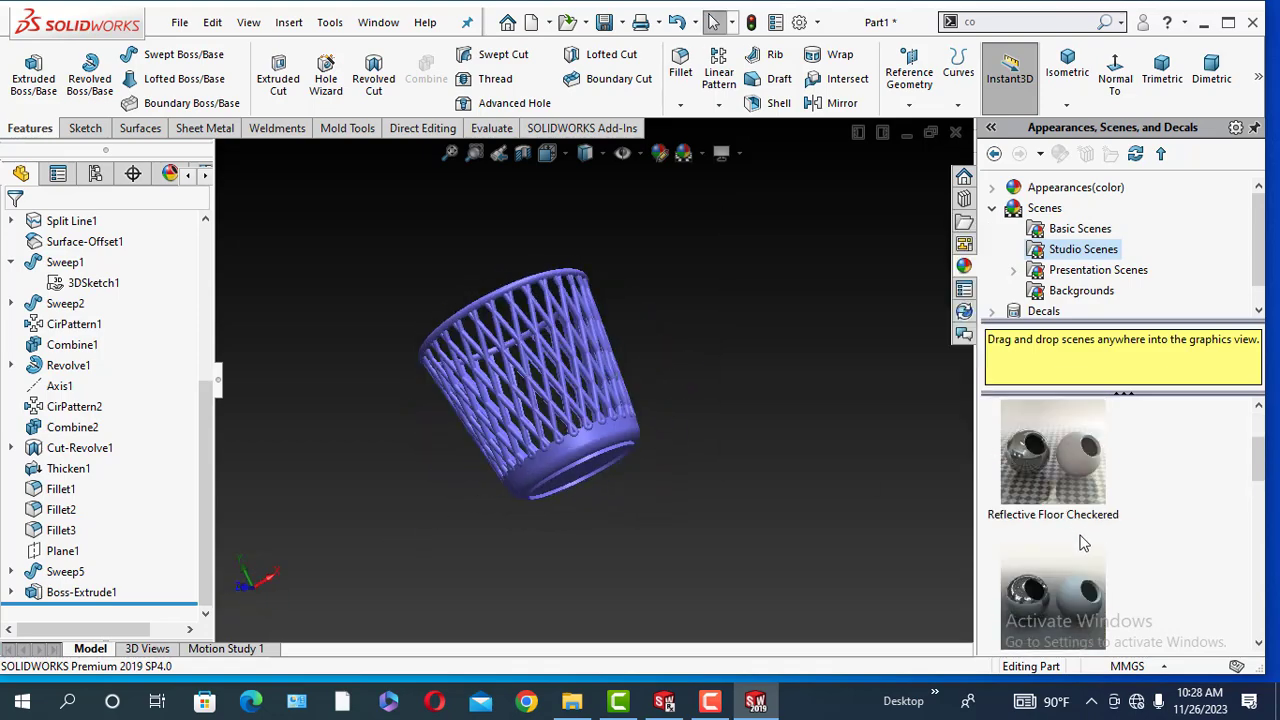
pyautogui.moveTo(1053, 445); pyautogui.dragTo(669, 463)
# Examine the basket's inner floor, rim and lattice walls up close and from several angles.
pyautogui.moveTo(669, 463); pyautogui.dragTo(480, 394, button='middle')
pyautogui.scroll(-5, 478, 390)
pyautogui.scroll(5, 591, 466)
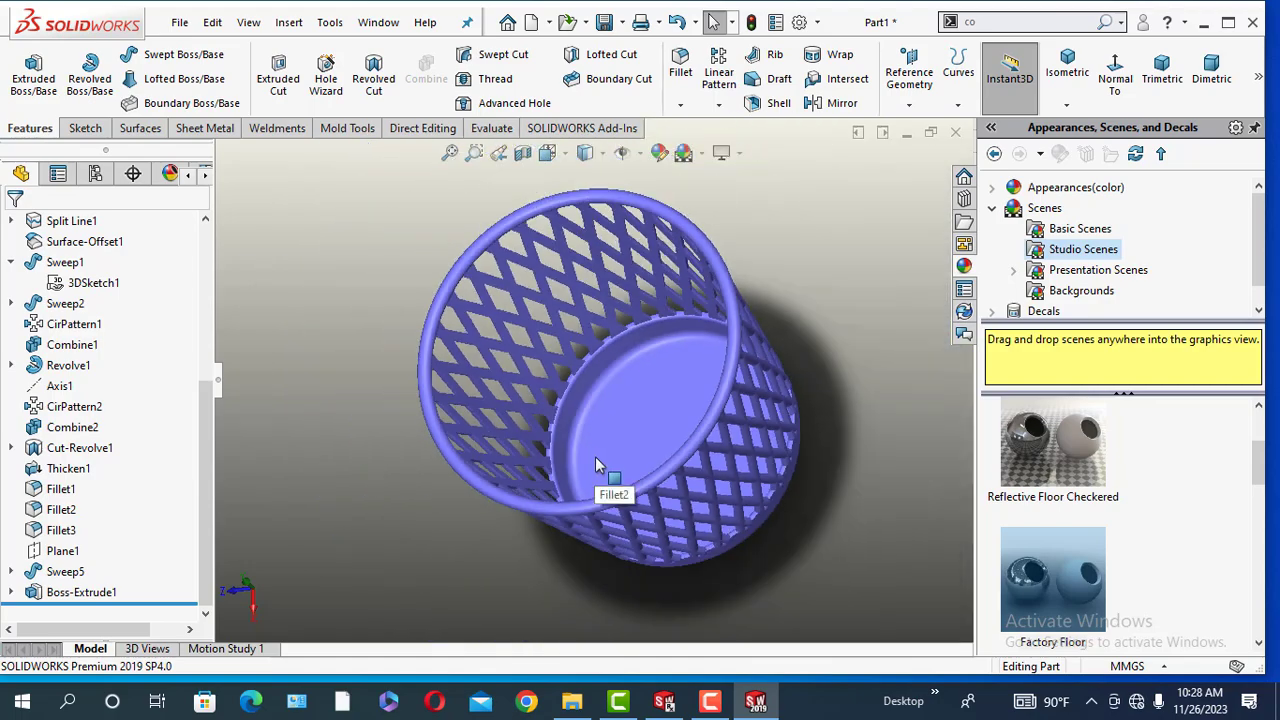
pyautogui.moveTo(595, 470); pyautogui.dragTo(549, 529, button='middle')
pyautogui.scroll(-5, 605, 481)
pyautogui.scroll(-3, 605, 481)
pyautogui.scroll(6, 549, 529)
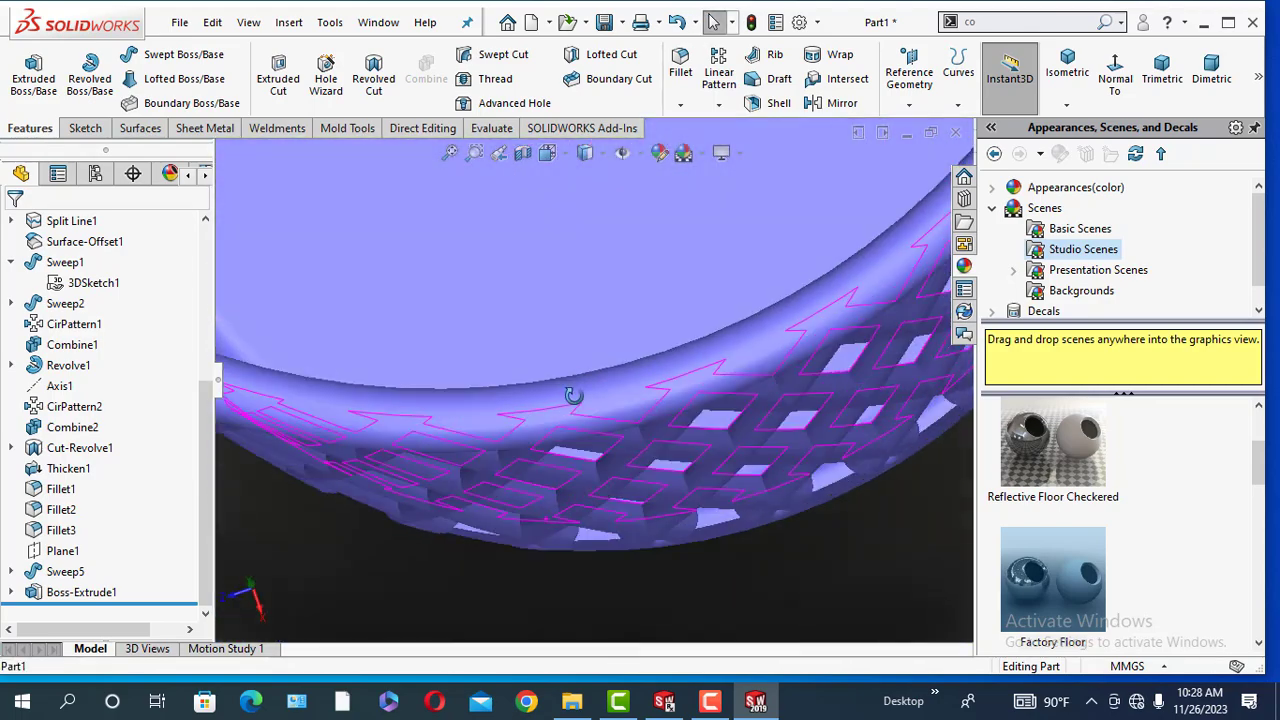
pyautogui.moveTo(586, 466); pyautogui.dragTo(588, 410, button='middle')
pyautogui.scroll(5, 598, 448)
# Apply the Strip Lighting studio scene and look over the basket against it.
pyautogui.scroll(-3, 1068, 520)
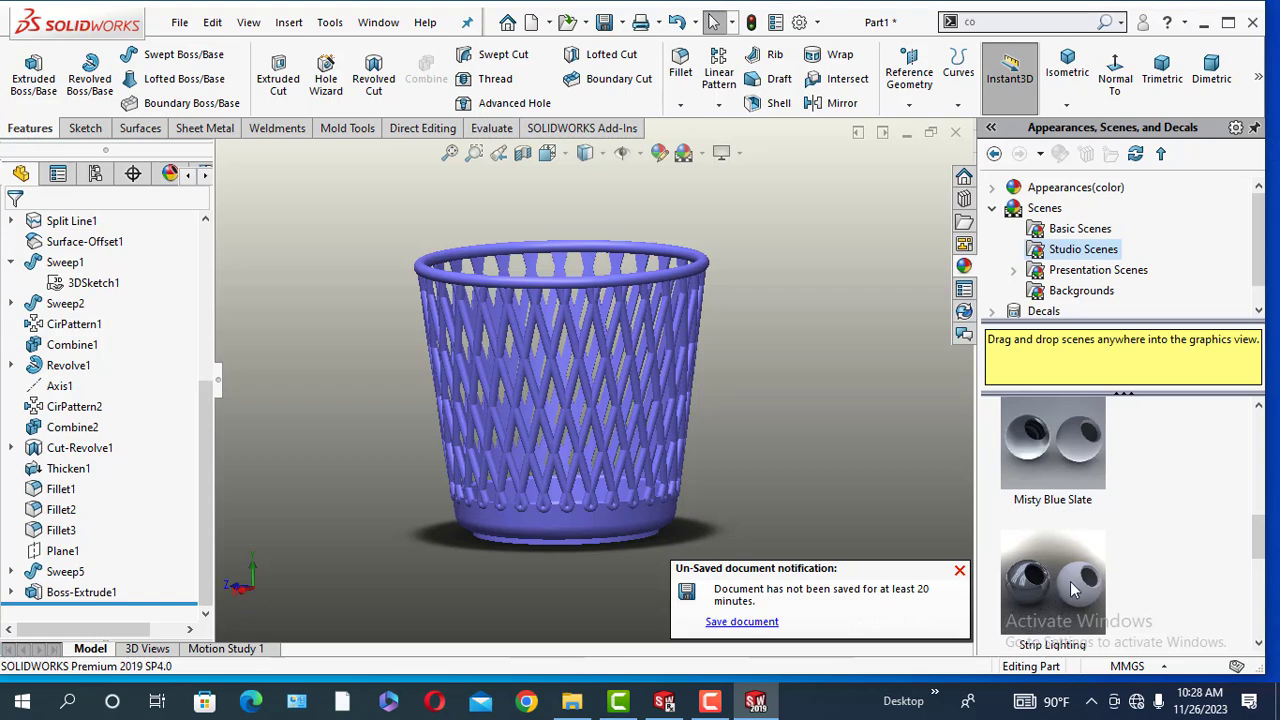
pyautogui.moveTo(1072, 590); pyautogui.dragTo(662, 486)
pyautogui.scroll(-3, 719, 405)
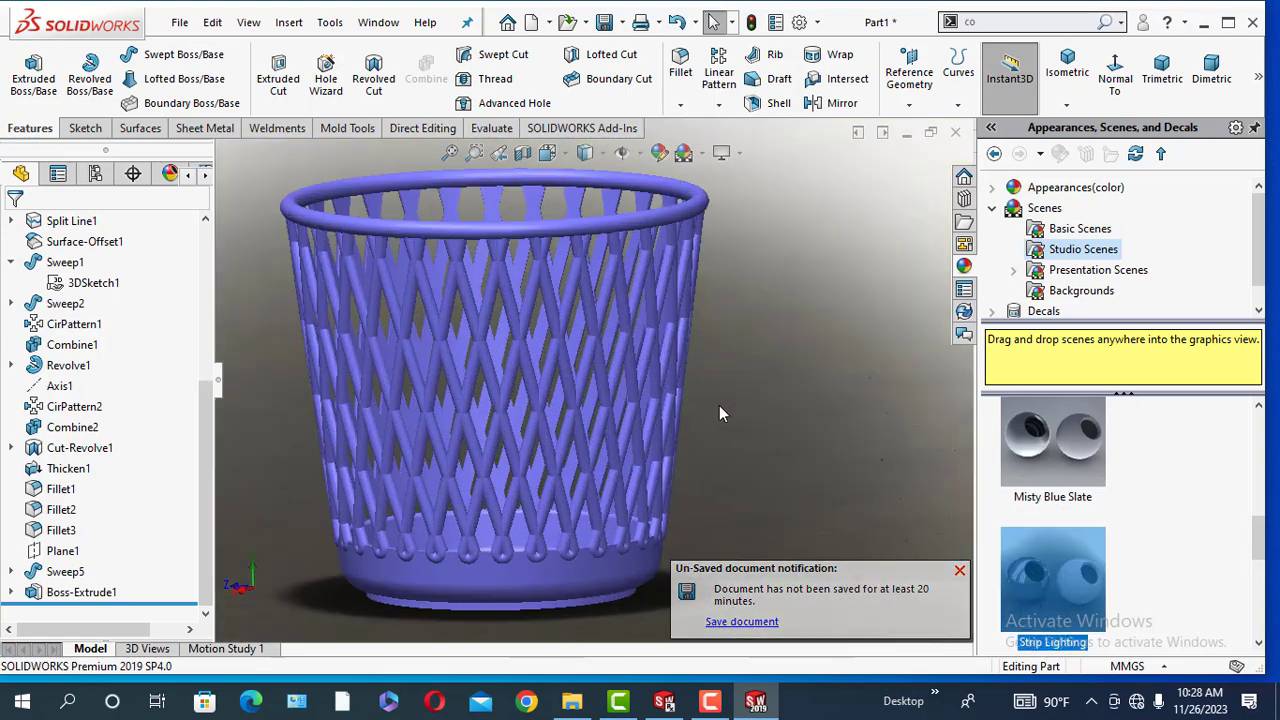
pyautogui.scroll(3, 719, 405)
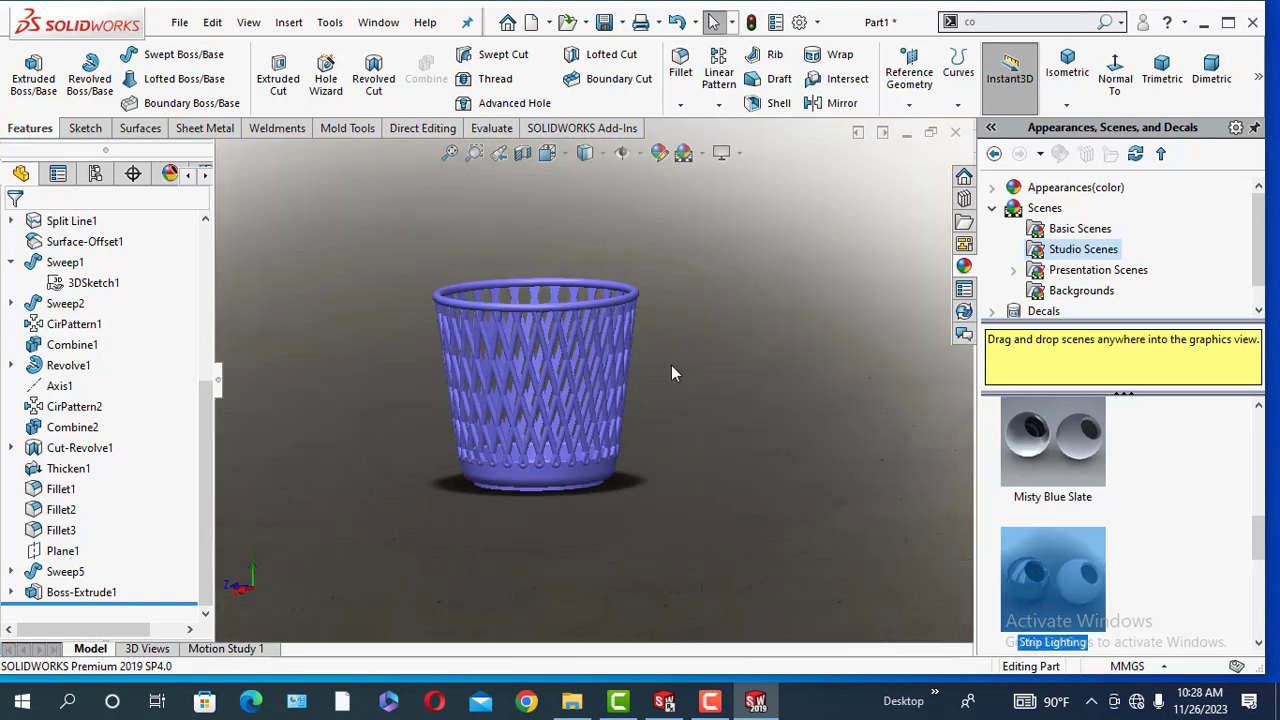
pyautogui.scroll(-5, 483, 358)
pyautogui.moveTo(539, 385); pyautogui.dragTo(591, 529, button='middle')
pyautogui.scroll(4, 526, 472)
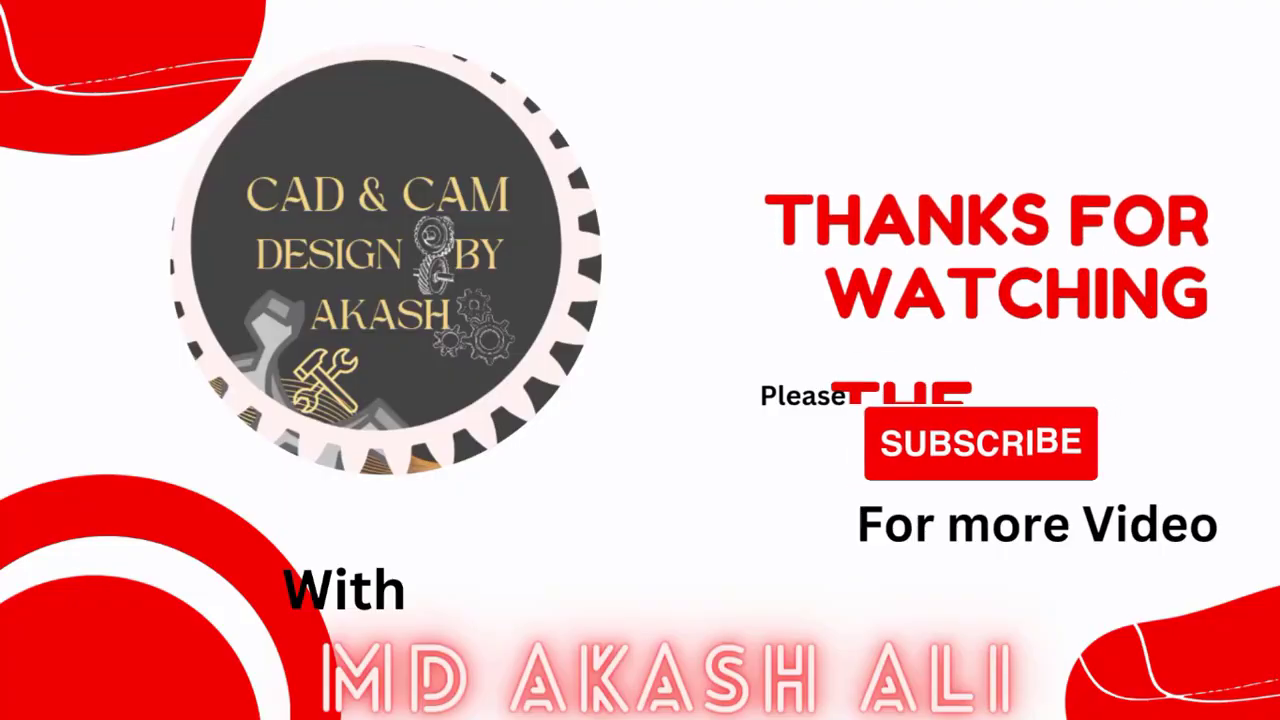